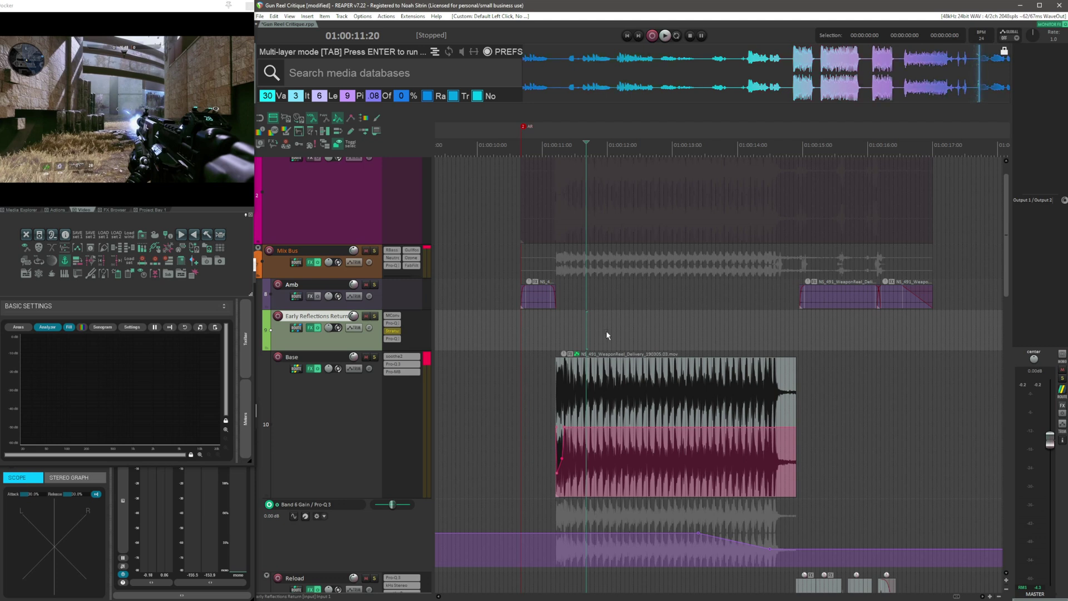
Check the video frames at several points along the Base track's gunfire burst, from about 01:00:11:20 to 01:00:14:04
{"action": "left_click", "coordinate": [649, 322]}
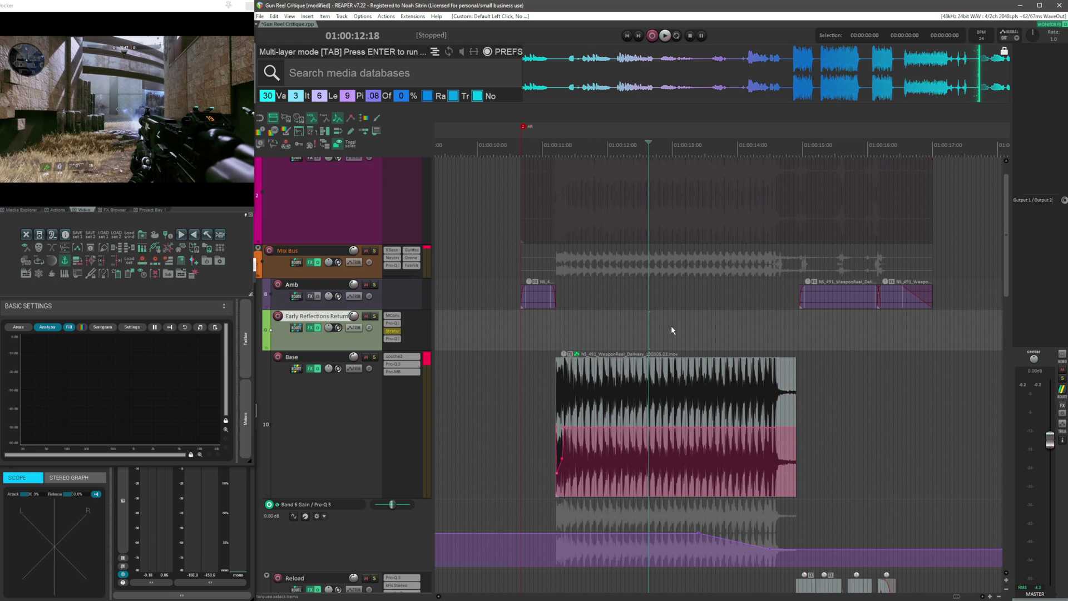
{"action": "left_click", "coordinate": [712, 332]}
{"action": "left_click", "coordinate": [746, 323]}
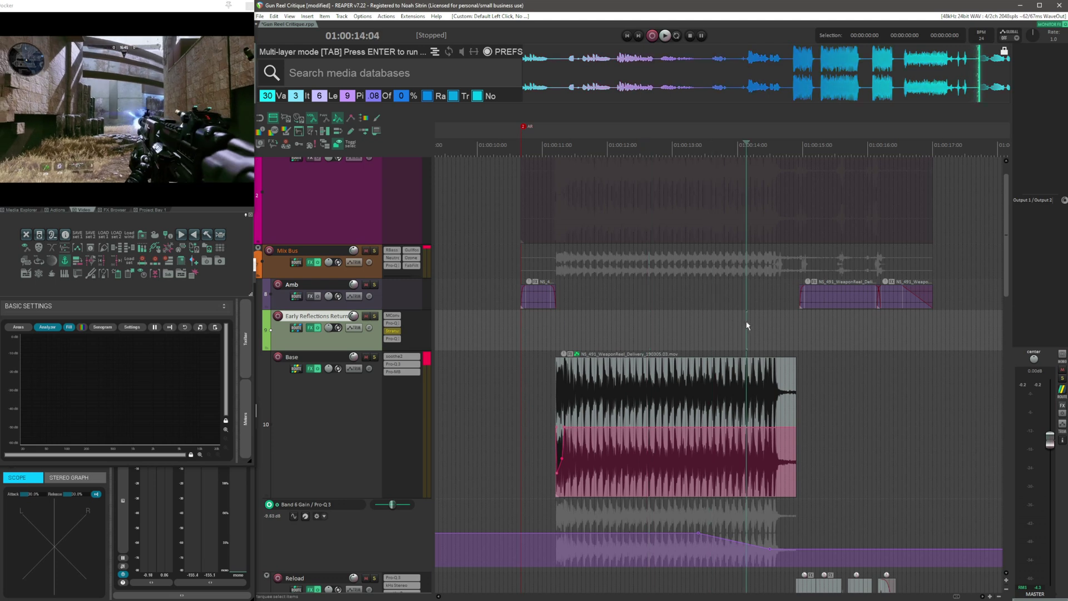
{"action": "left_click", "coordinate": [641, 323]}
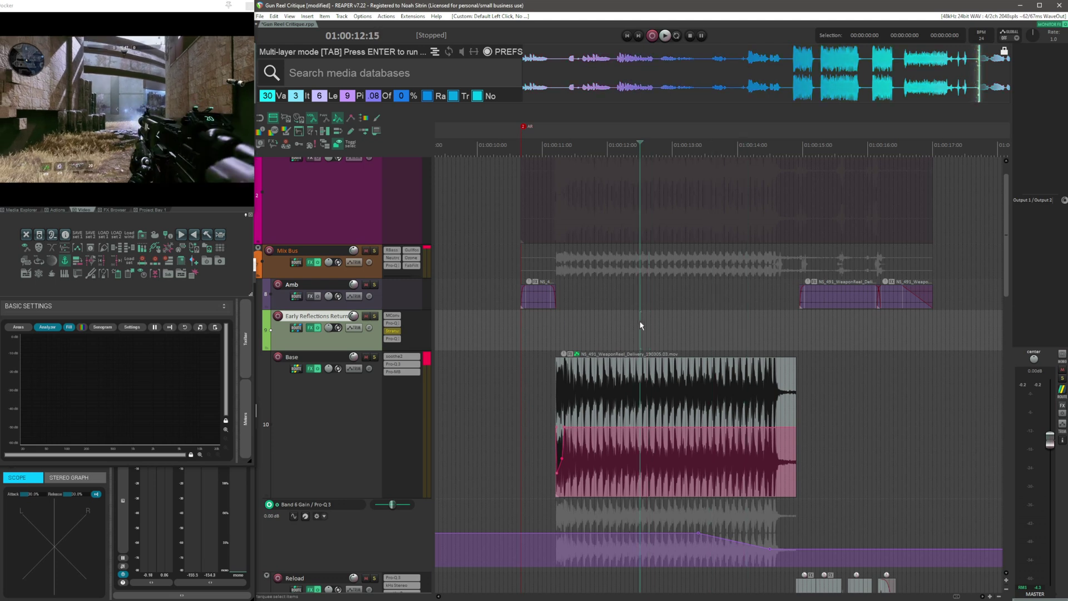
{"action": "left_click", "coordinate": [651, 323]}
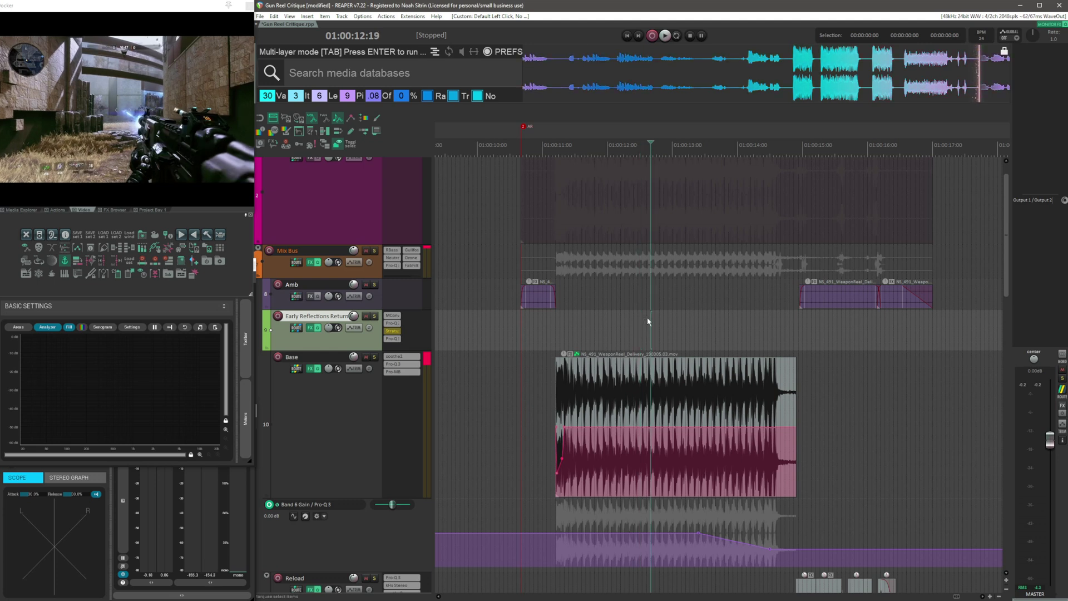
{"action": "left_click", "coordinate": [647, 318]}
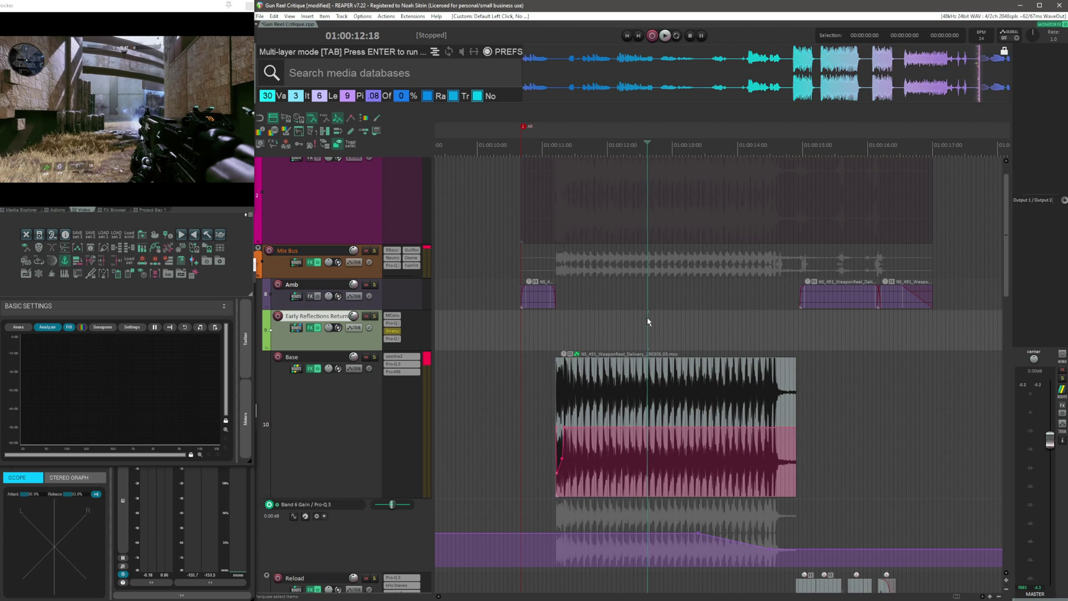
{"action": "left_click", "coordinate": [587, 318]}
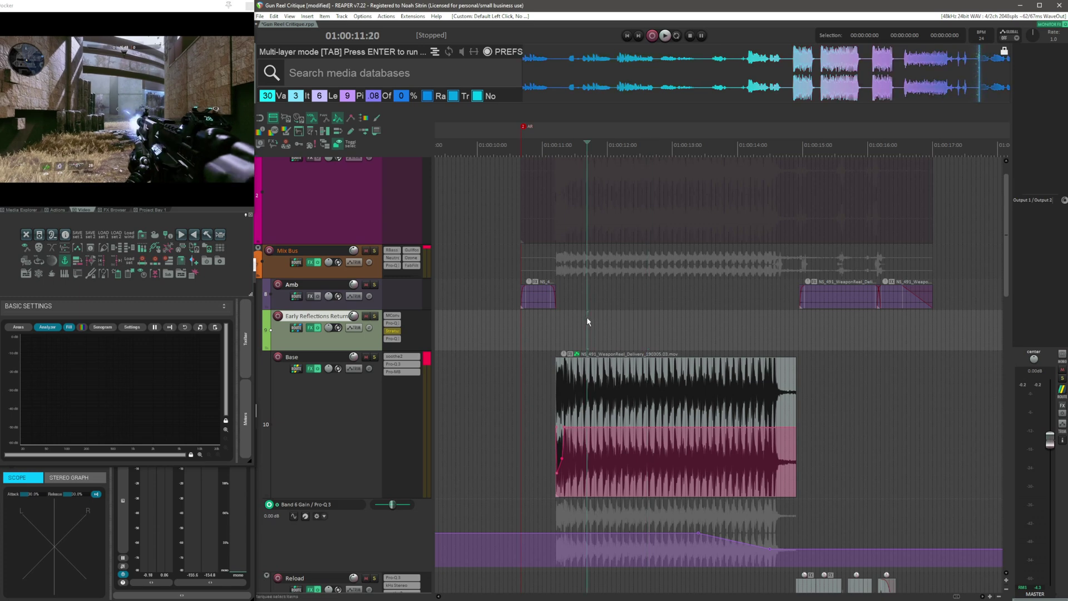
Solo the REF Bus track and place the edit cursor at the start of its weapon reel clip for playback
{"action": "key", "text": "ctrl+z"}
{"action": "scroll", "coordinate": [582, 322], "scroll_direction": "up", "scroll_amount": 1}
{"action": "key", "text": "ctrl+z"}
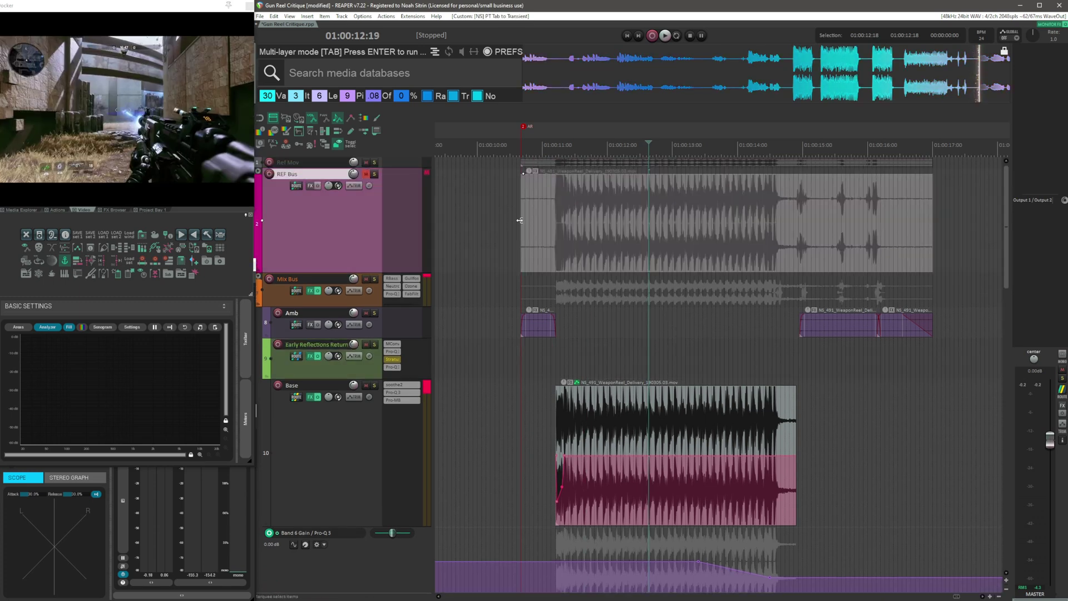
{"action": "left_click", "coordinate": [495, 200]}
{"action": "key", "text": "Tab"}
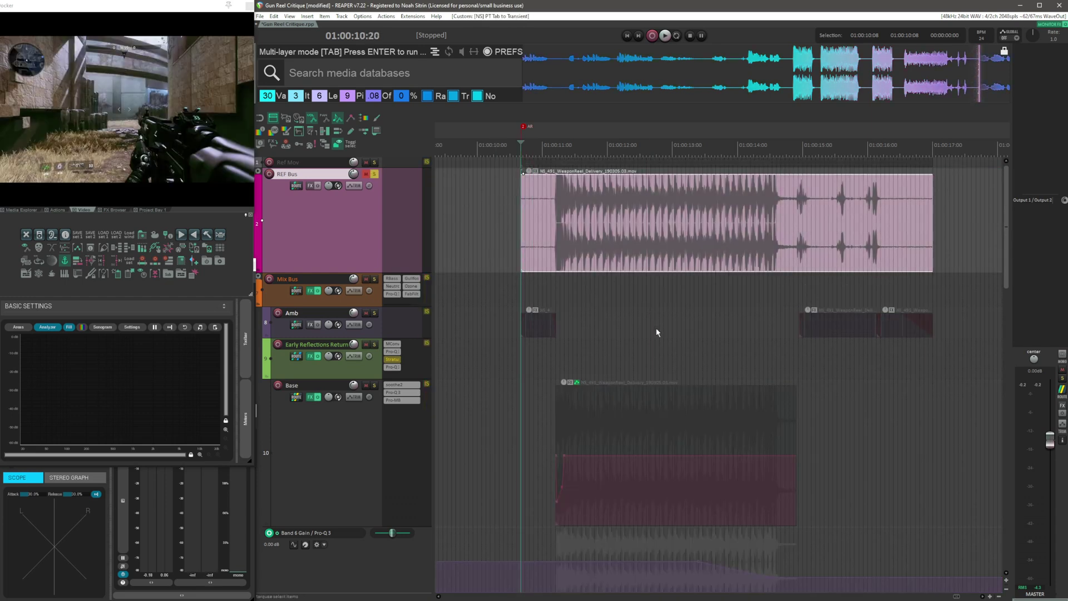
{"action": "key", "text": "space"}
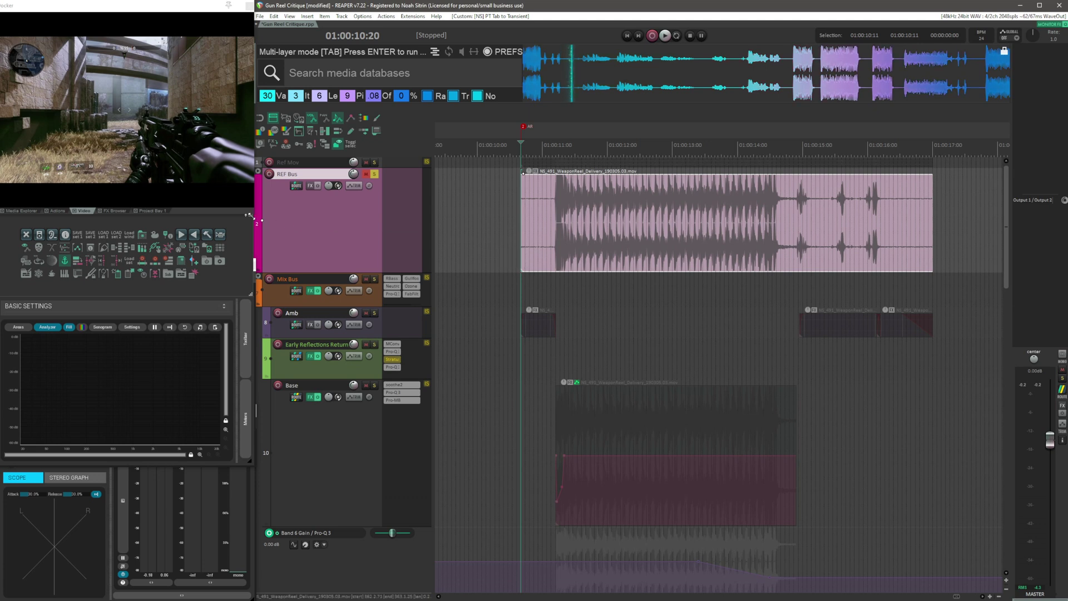
Enlarge the video window and check the frames just before and just after the REF Bus gunfire burst
{"action": "left_click_drag", "start_coordinate": [250, 215], "coordinate": [476, 302]}
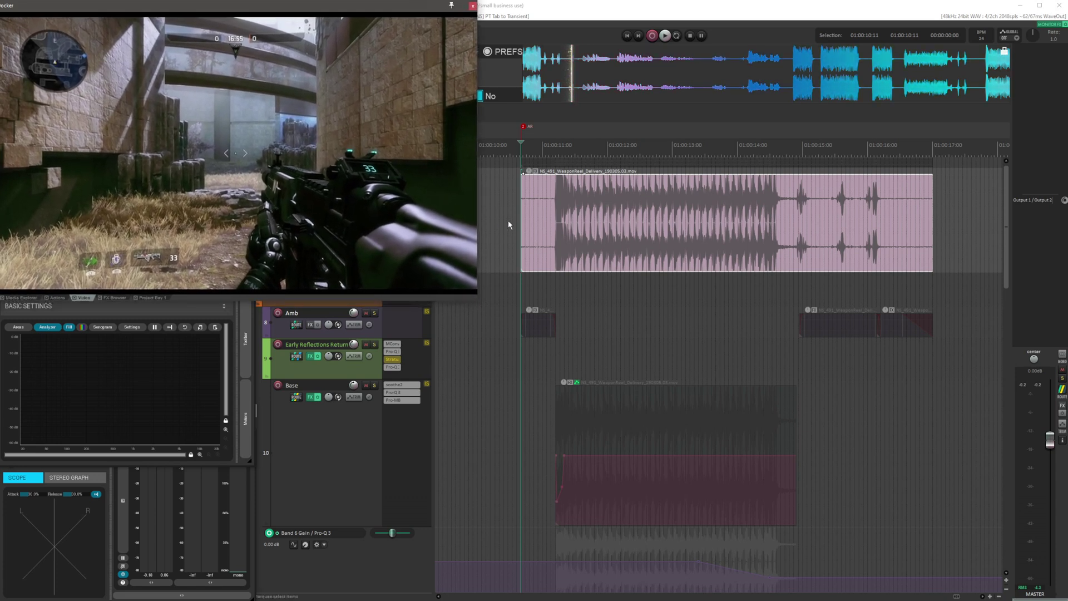
{"action": "left_click", "coordinate": [544, 201]}
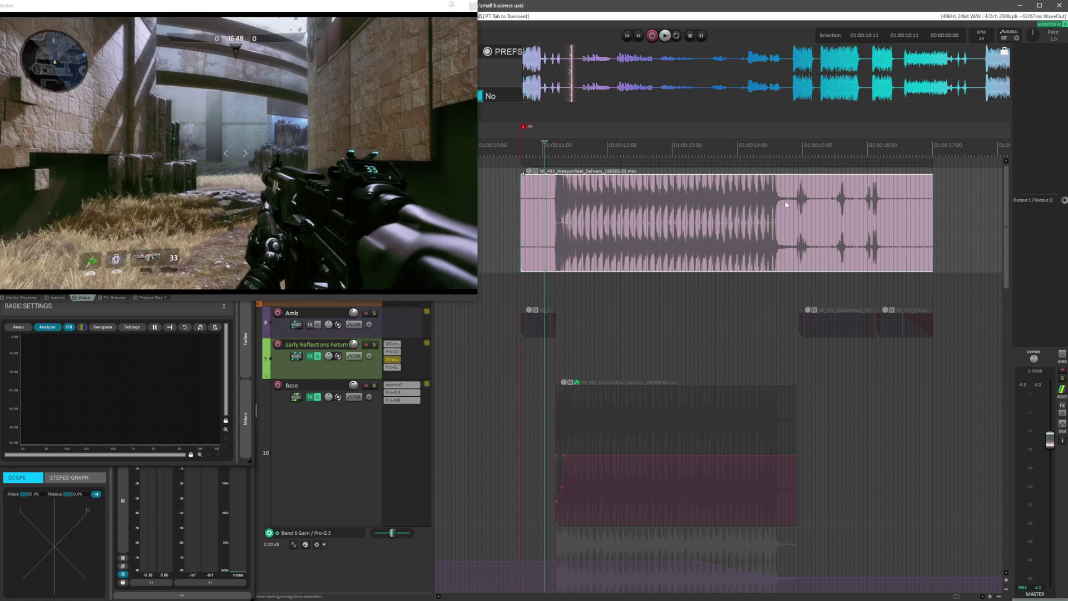
{"action": "left_click", "coordinate": [793, 199]}
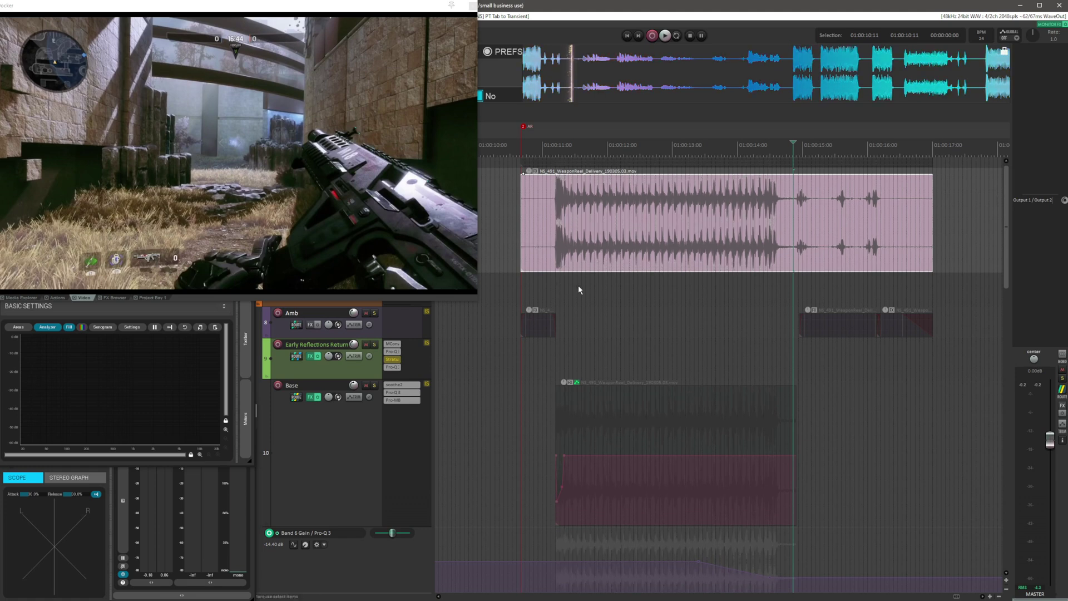
Examine the weapon animation at the first shot and at several points within the REF Bus gunfire burst
{"action": "left_click", "coordinate": [563, 227]}
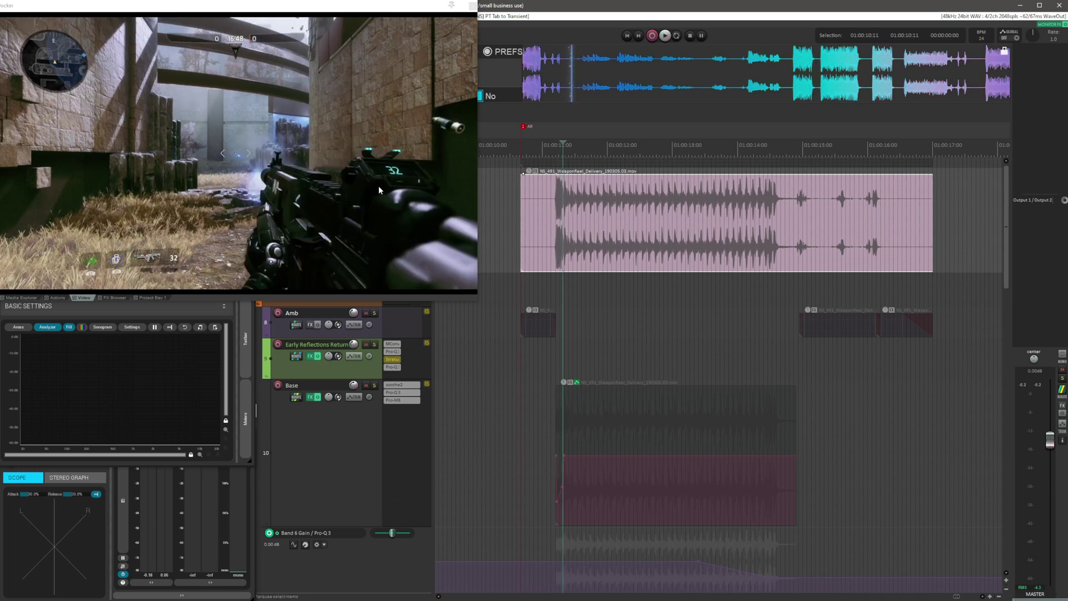
{"action": "left_click", "coordinate": [593, 204]}
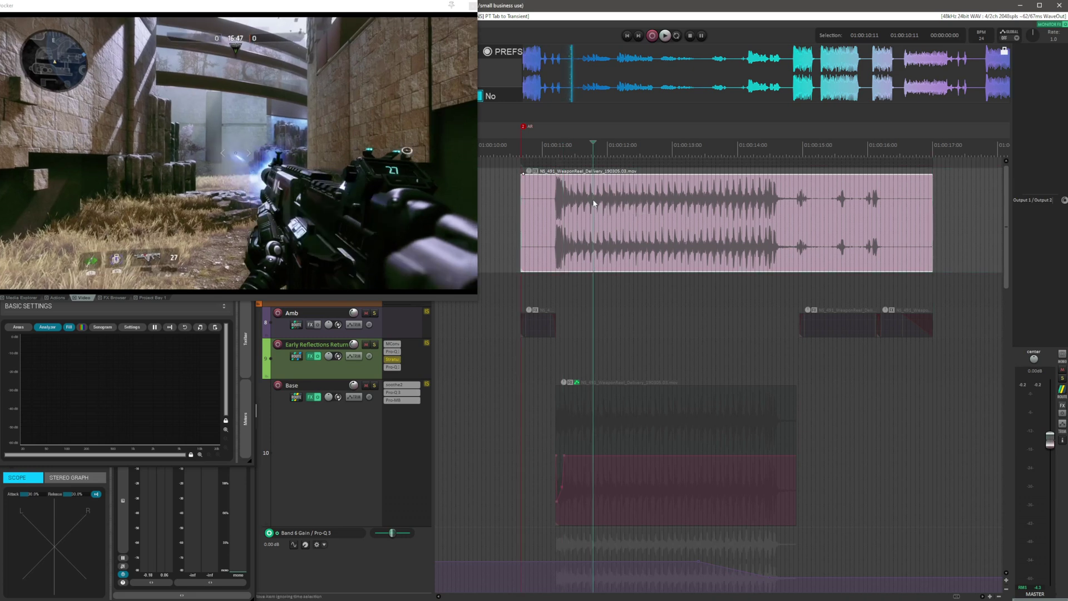
{"action": "left_click", "coordinate": [645, 205]}
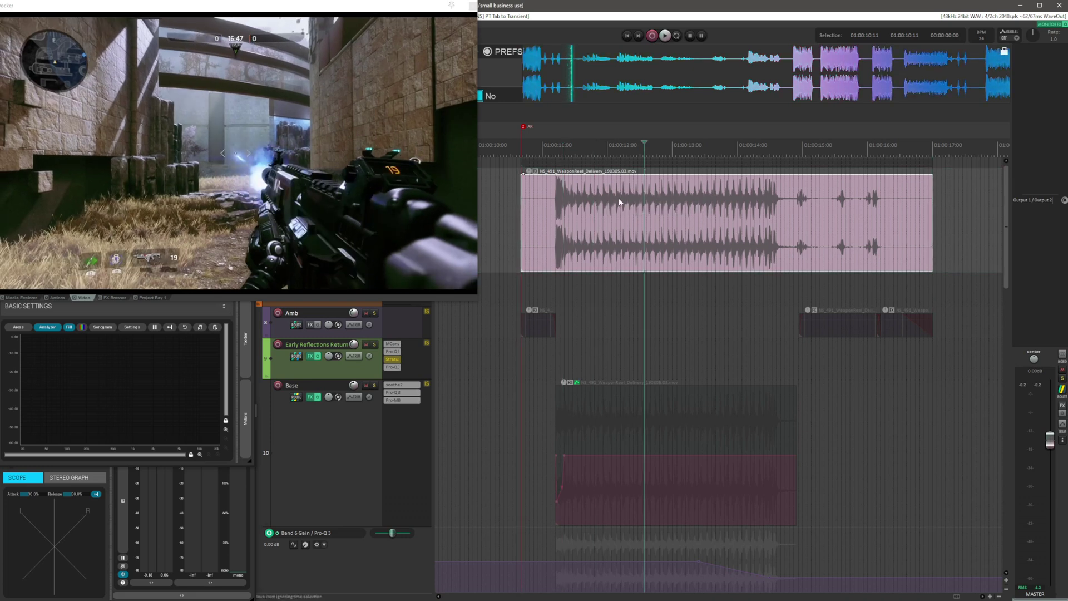
{"action": "left_click", "coordinate": [602, 204]}
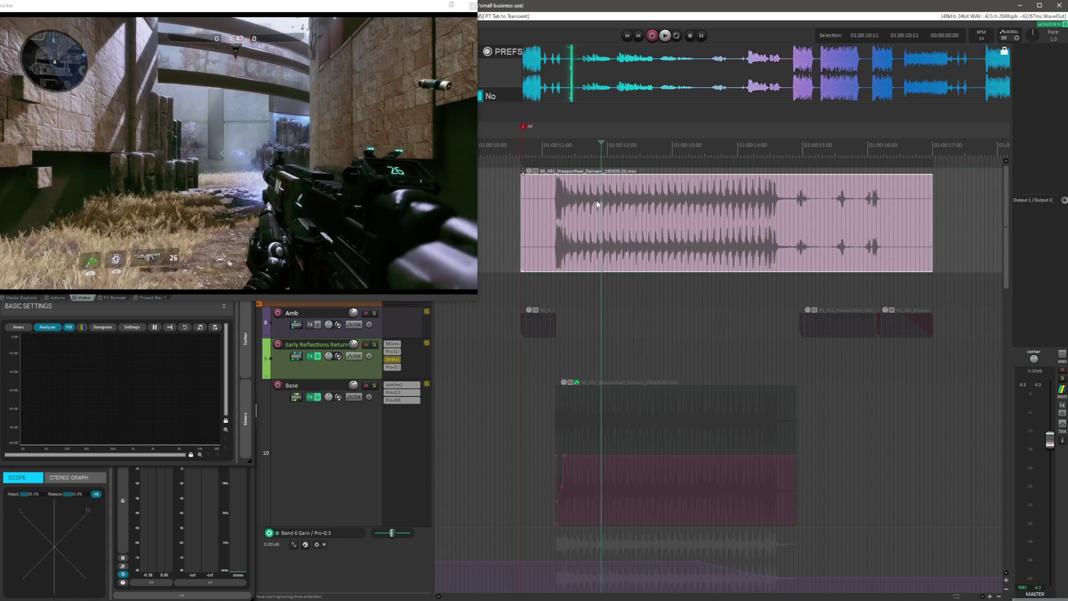
{"action": "scroll", "coordinate": [598, 204], "scroll_direction": "up", "scroll_amount": 2}
{"action": "scroll", "coordinate": [672, 209], "scroll_direction": "down", "scroll_amount": 2}
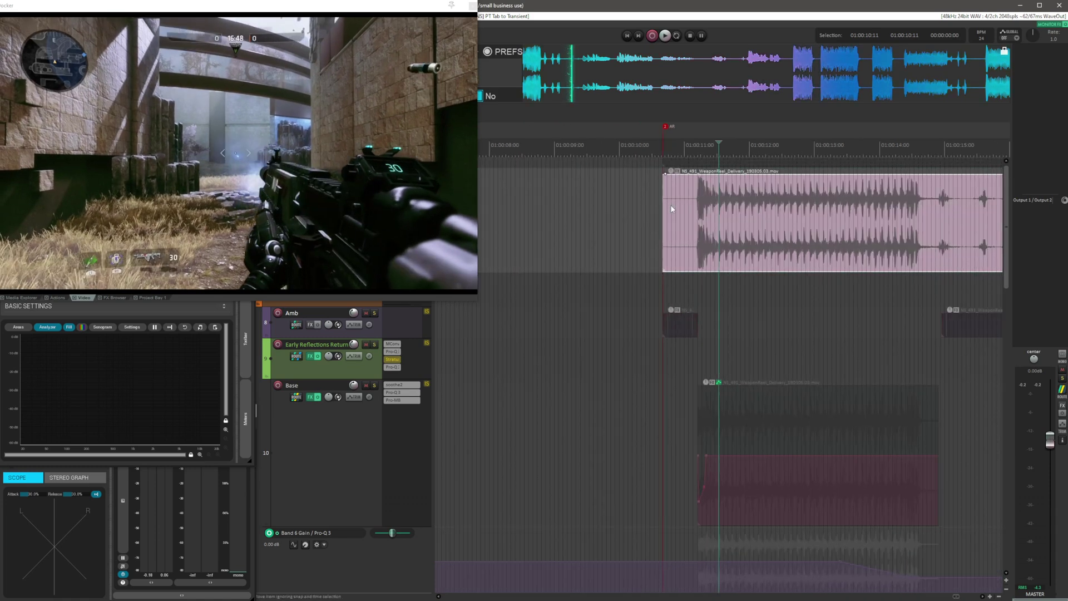
{"action": "left_click", "coordinate": [718, 196]}
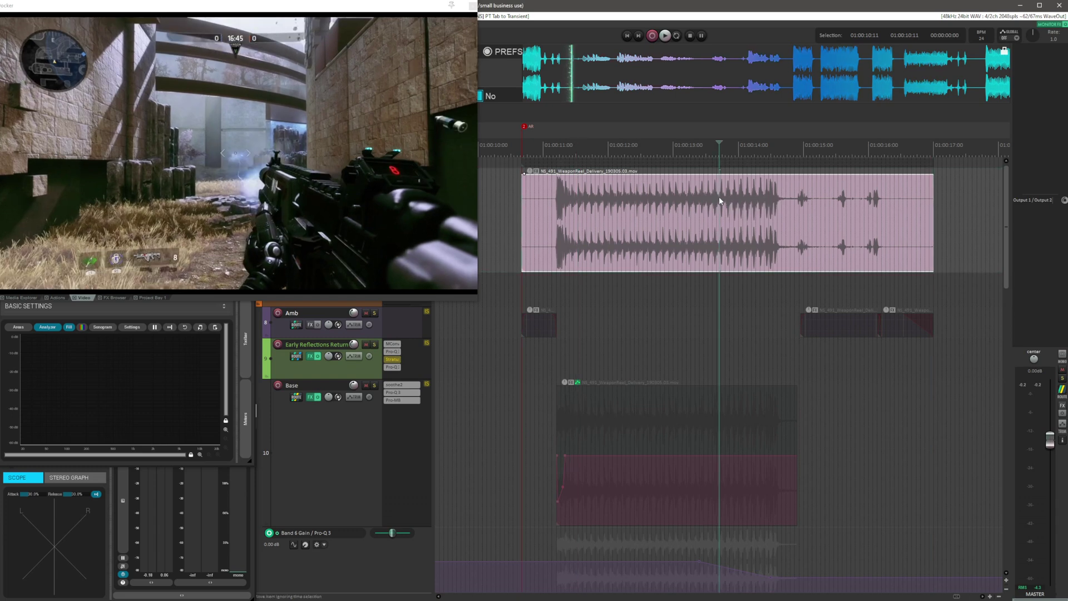
{"action": "left_click", "coordinate": [560, 204]}
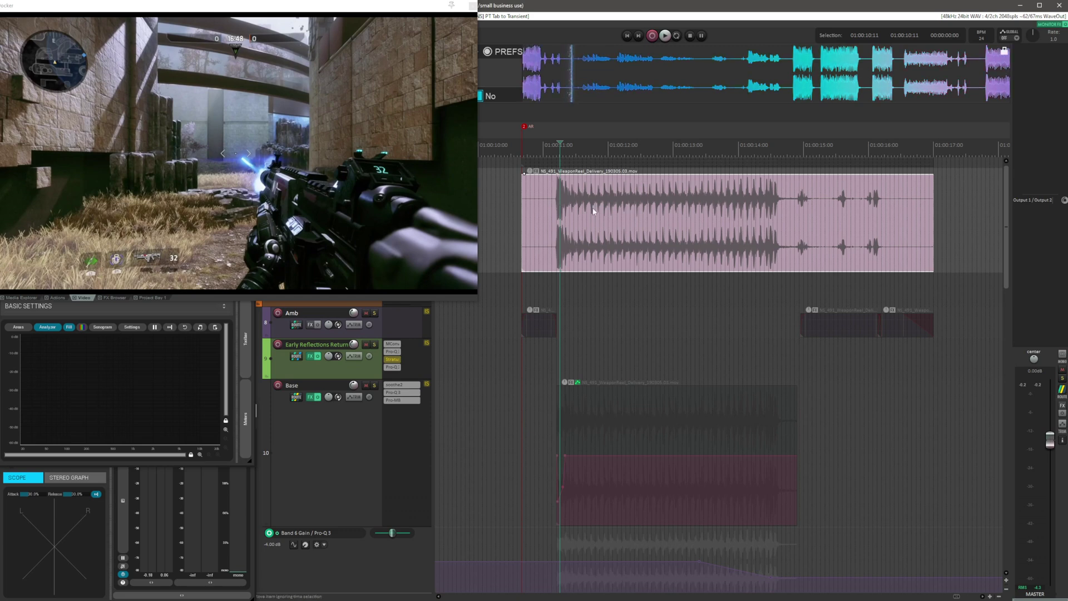
Play the REF Bus clip from just before the first shot through the burst, and stop playback
{"action": "left_click", "coordinate": [548, 210]}
{"action": "key", "text": "space"}
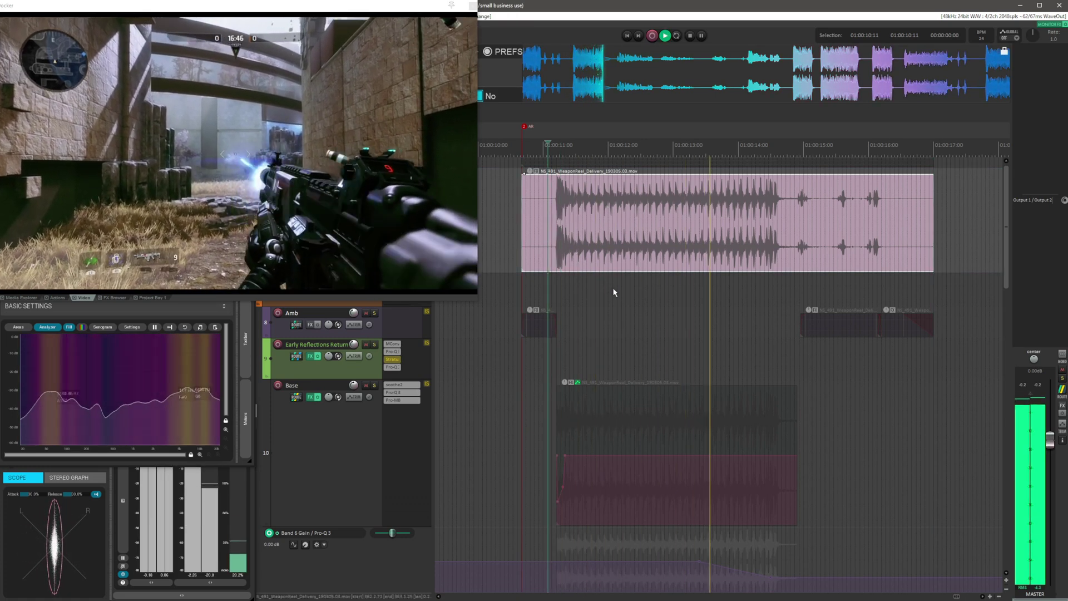
{"action": "key", "text": "space"}
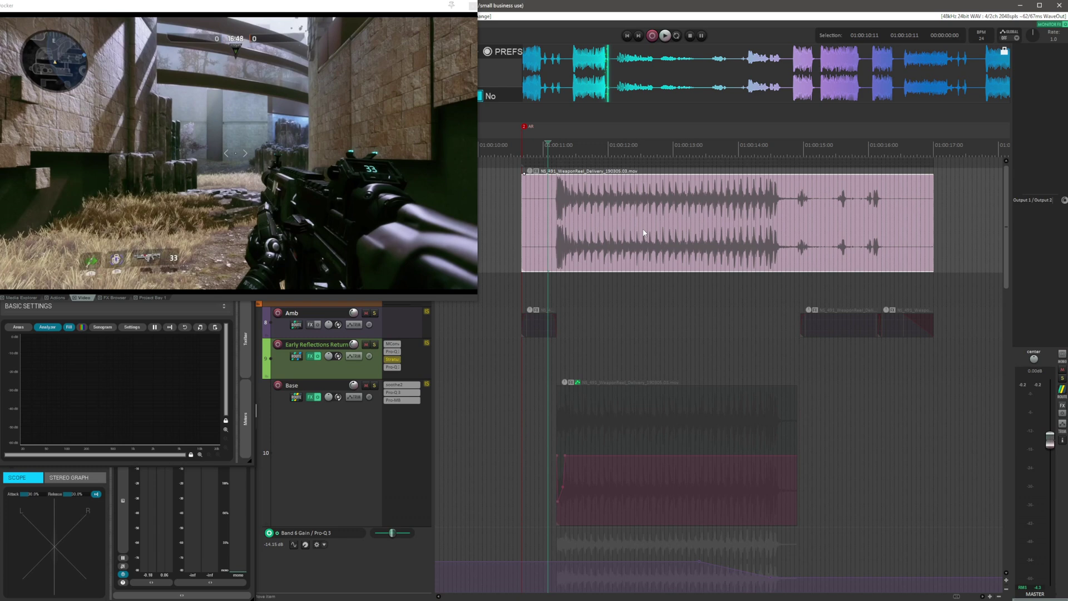
Examine the opening shots of the REF Bus burst up close and play them from just before the first transient
{"action": "left_click", "coordinate": [645, 229]}
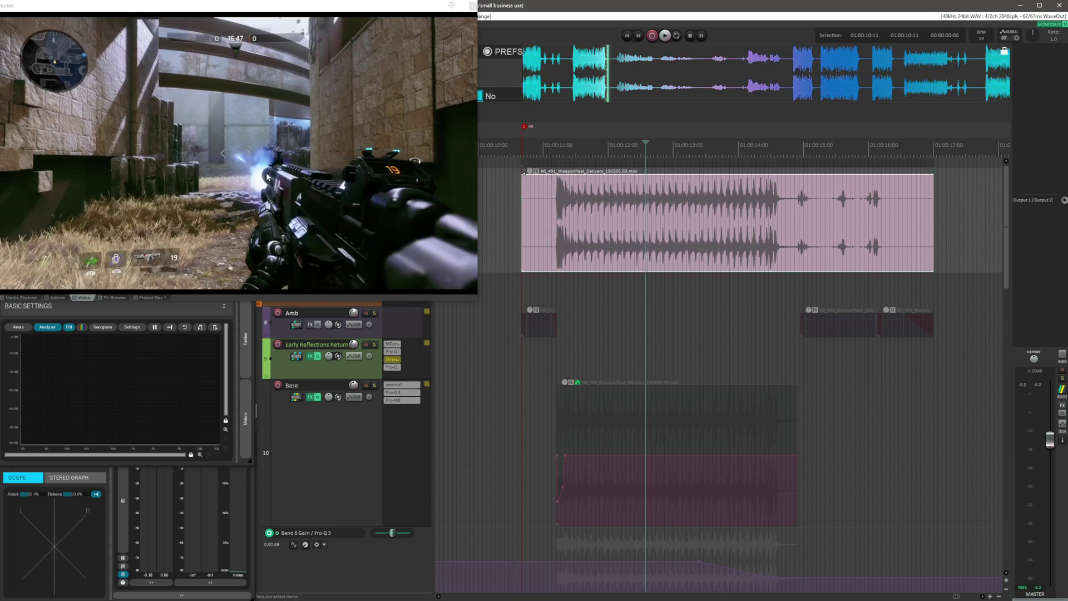
{"action": "left_click", "coordinate": [549, 201]}
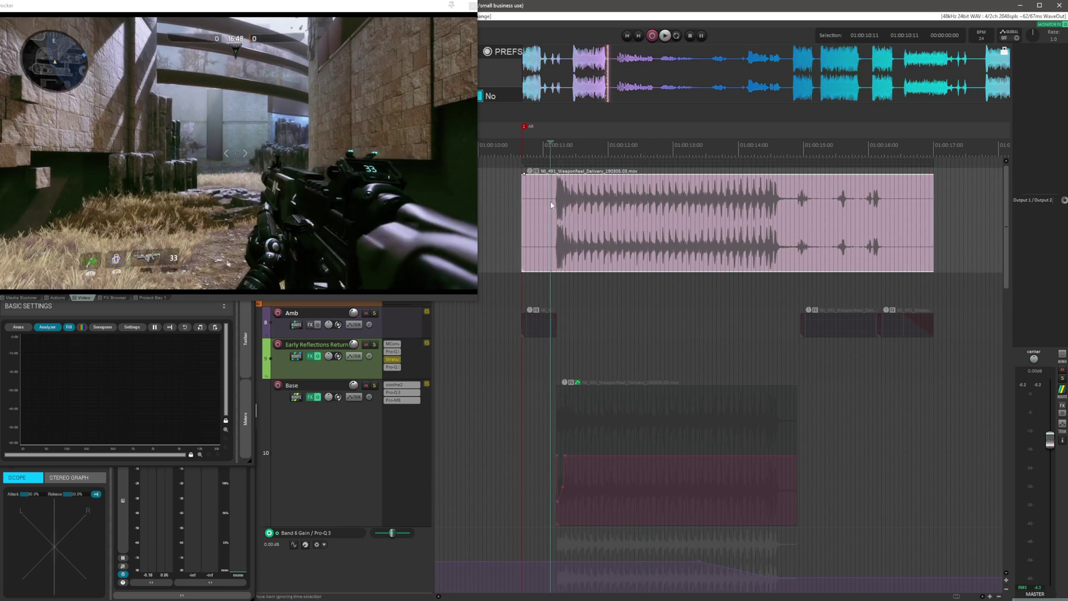
{"action": "scroll", "coordinate": [662, 206], "scroll_direction": "up", "scroll_amount": 4}
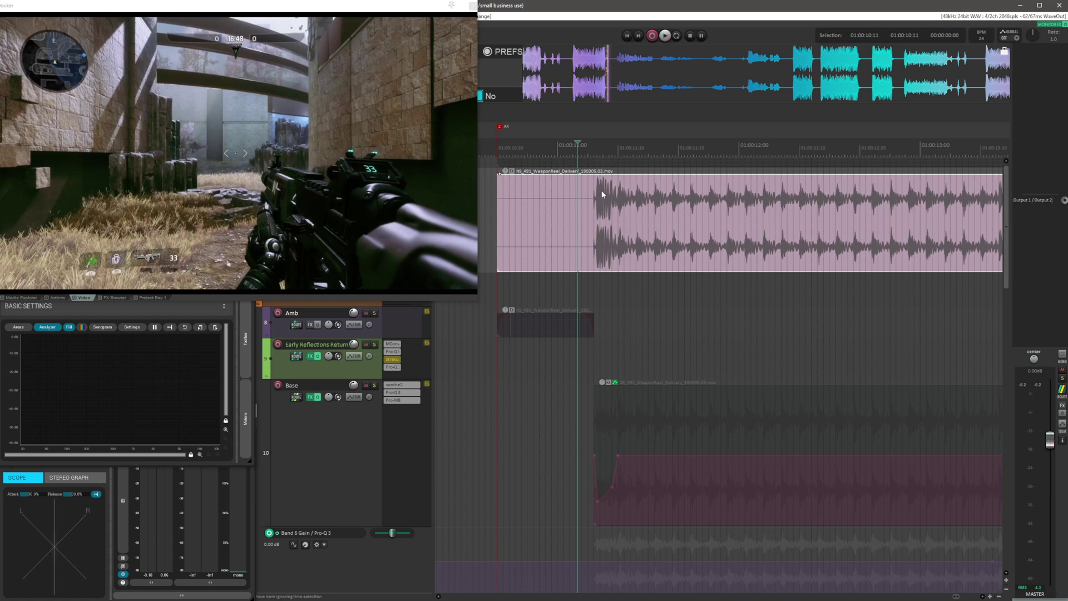
{"action": "left_click", "coordinate": [592, 202]}
{"action": "left_click", "coordinate": [571, 199]}
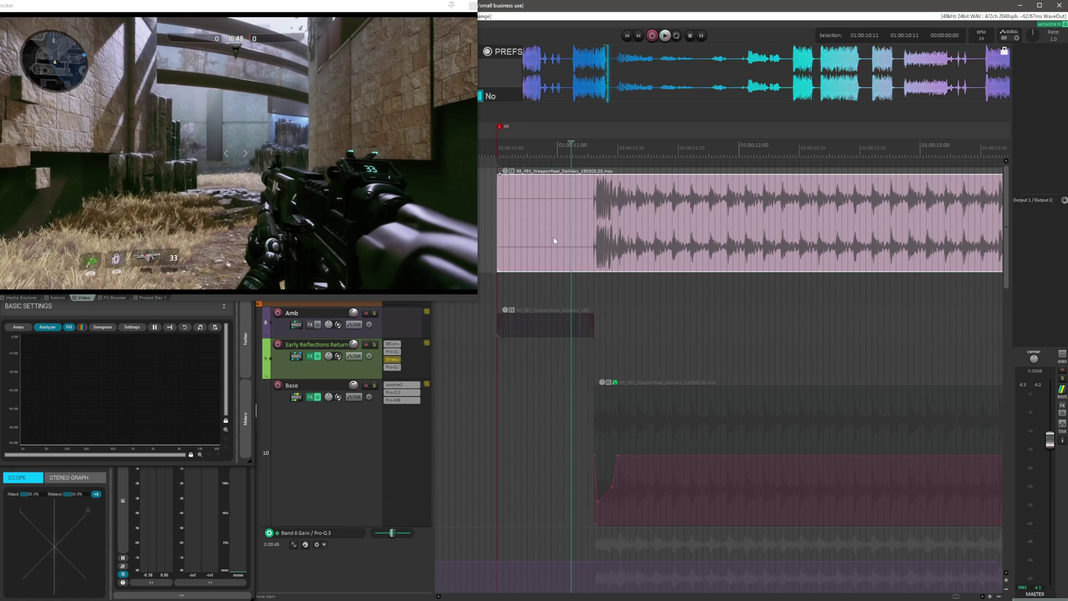
{"action": "key", "text": "space"}
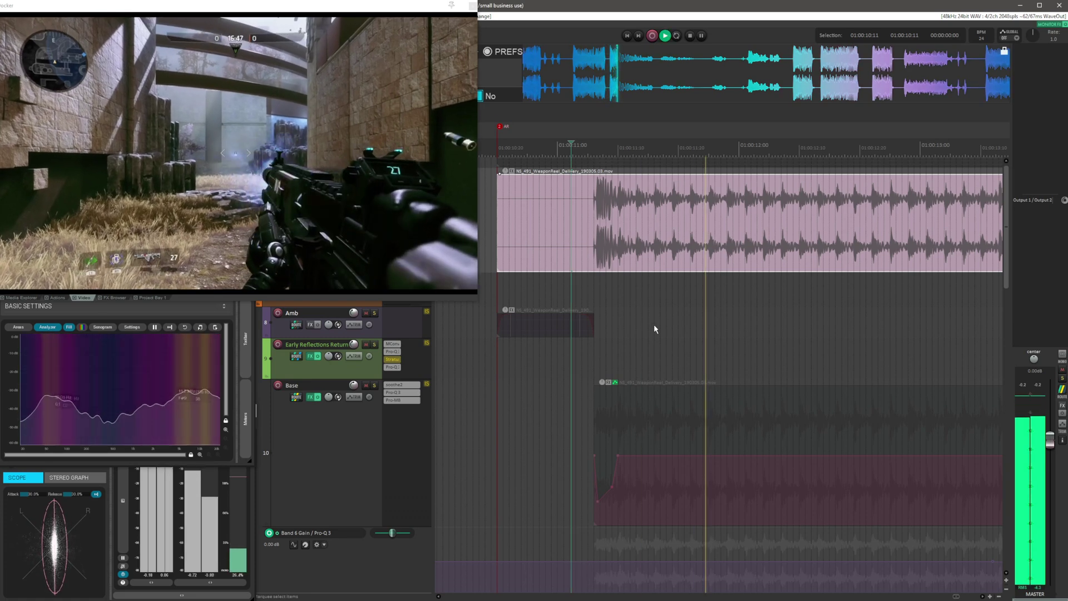
{"action": "key", "text": "space"}
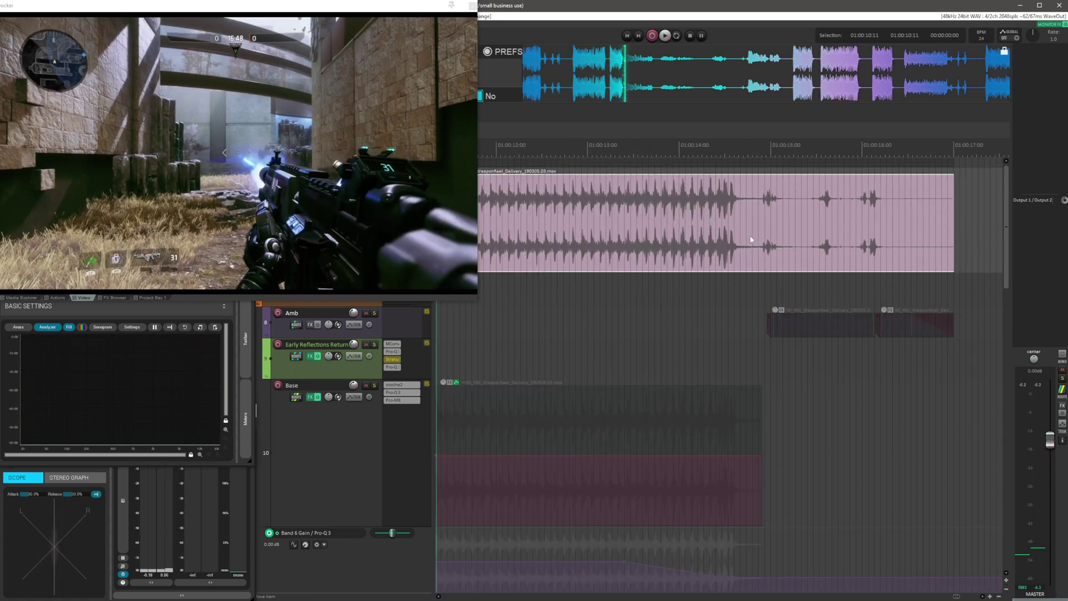
Inspect the final shots of the REF Bus burst up close in the waveform and video
{"action": "scroll", "coordinate": [702, 222], "scroll_direction": "up", "scroll_amount": 2}
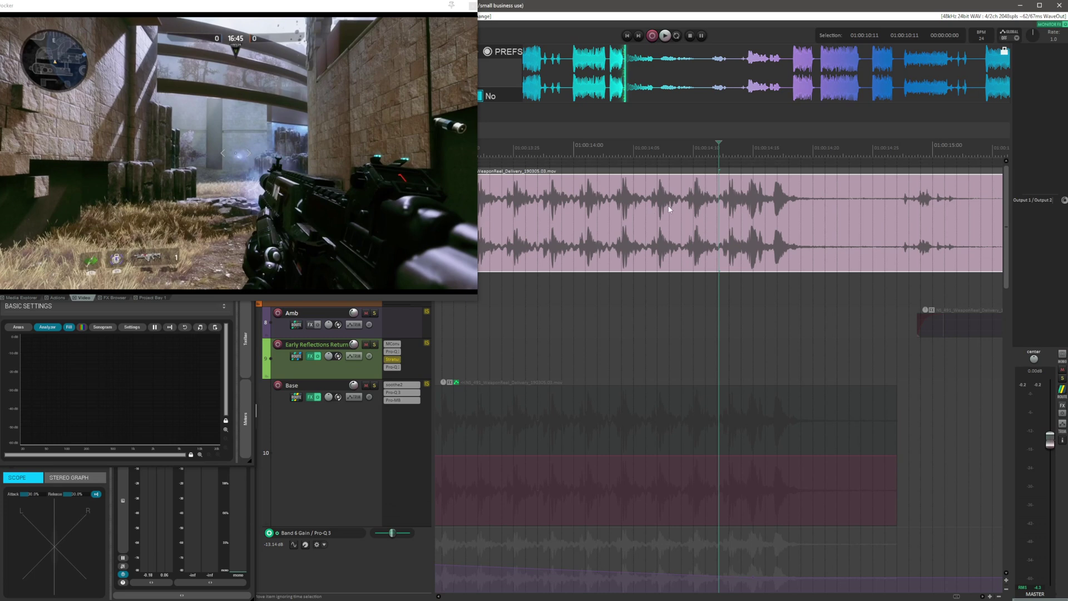
{"action": "left_click", "coordinate": [672, 258]}
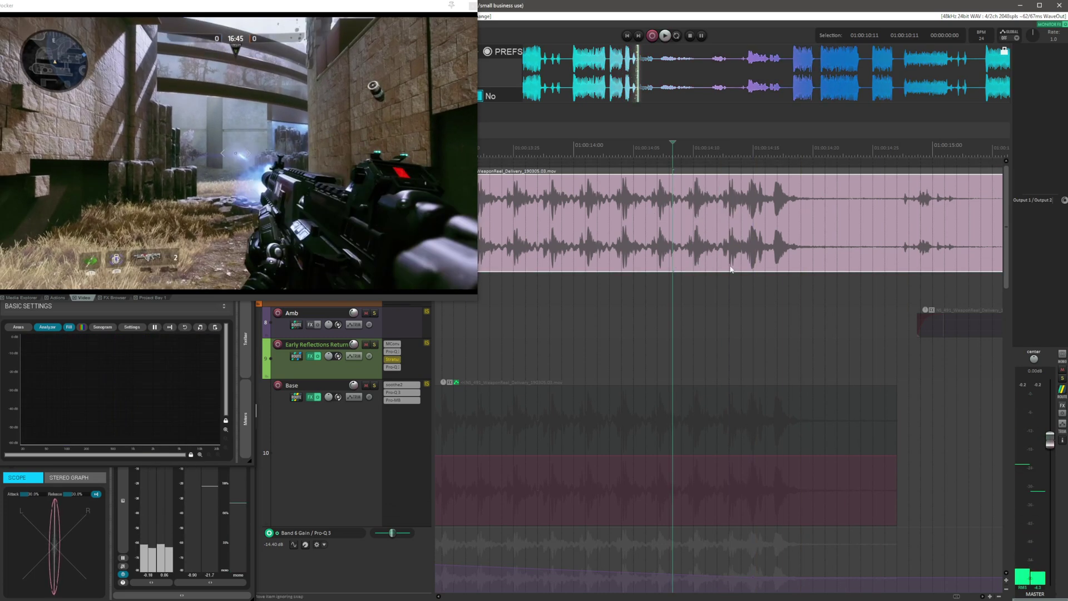
{"action": "scroll", "coordinate": [730, 269], "scroll_direction": "down", "scroll_amount": 5}
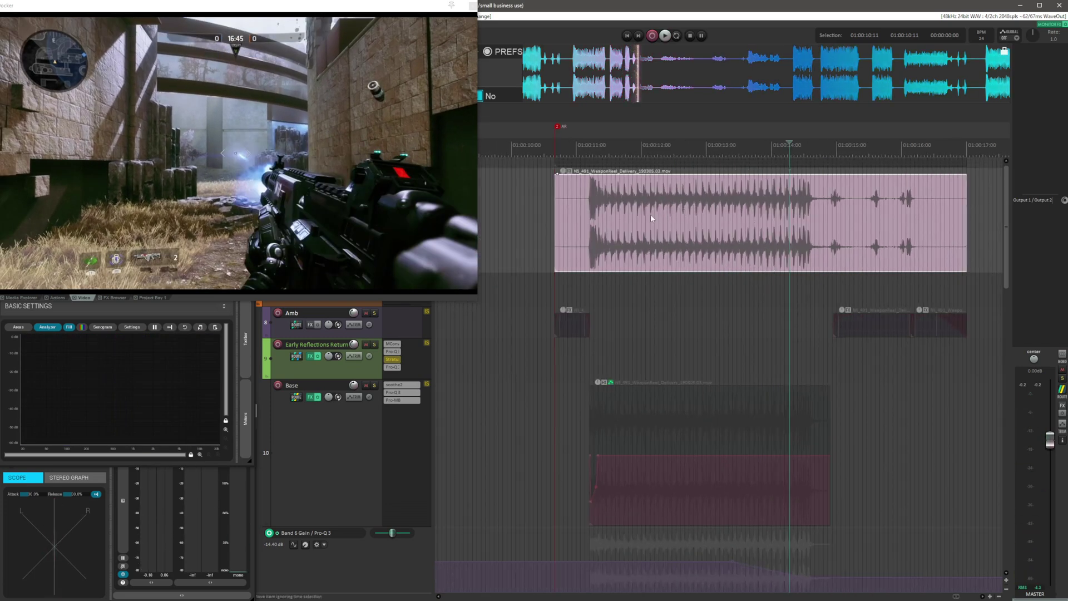
Play the REF Bus burst from about 01:00:12 into its later shots, and stop playback
{"action": "left_click", "coordinate": [649, 215]}
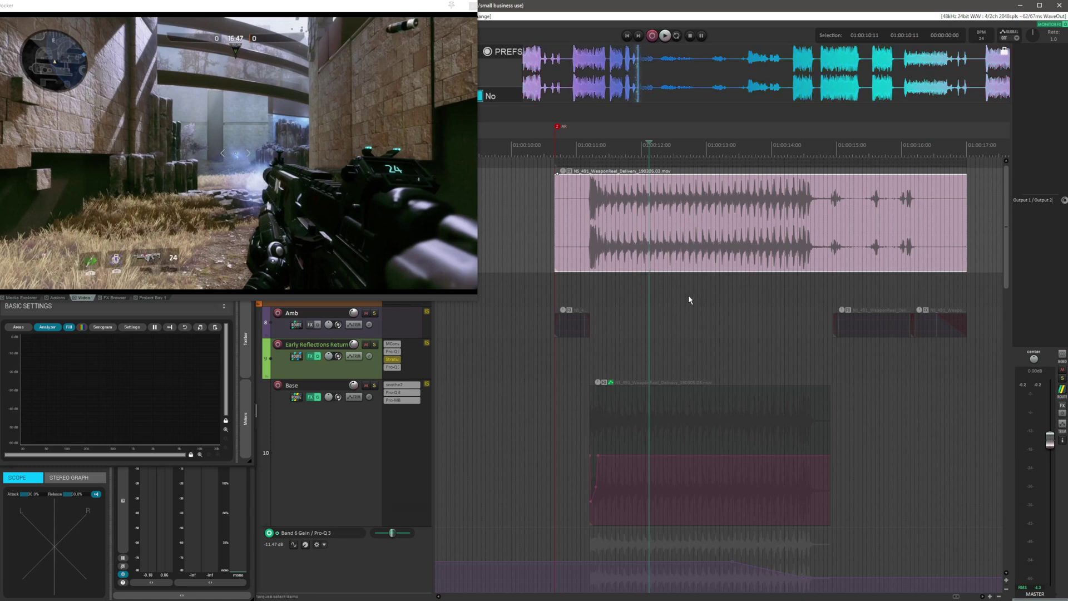
{"action": "key", "text": "space"}
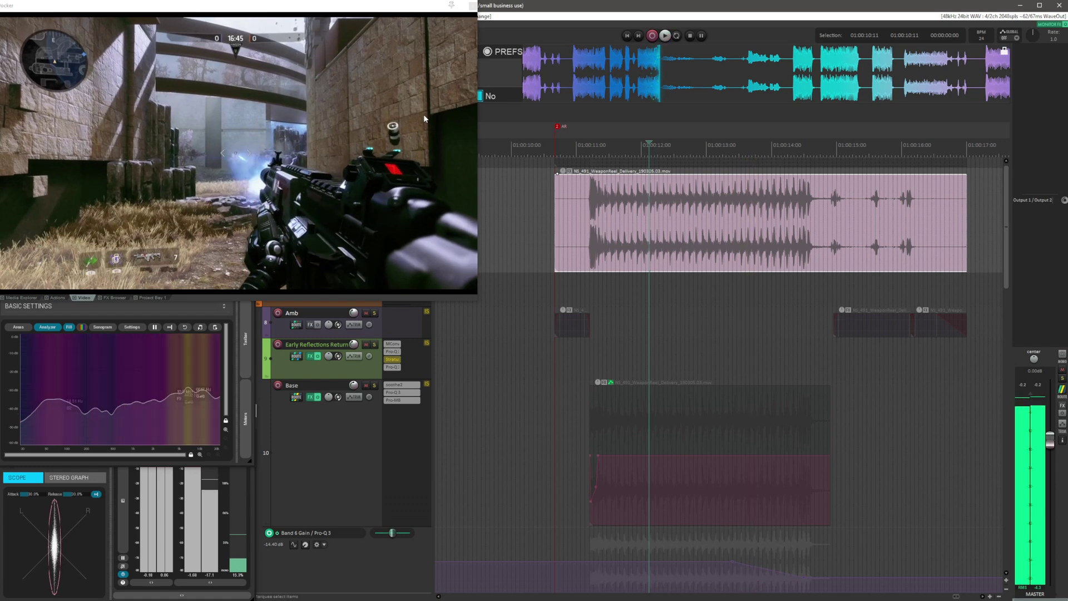
{"action": "key", "text": "space"}
Compare the middle and later shots of the REF Bus burst, and play it from just before 01:00:12 before stopping playback
{"action": "left_click", "coordinate": [759, 203]}
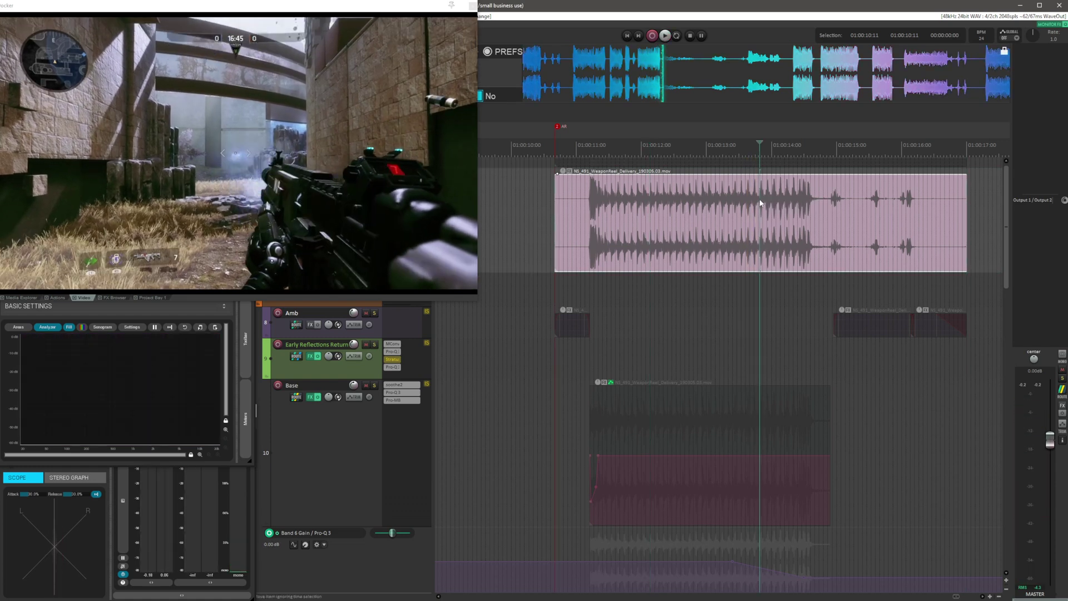
{"action": "left_click", "coordinate": [691, 202]}
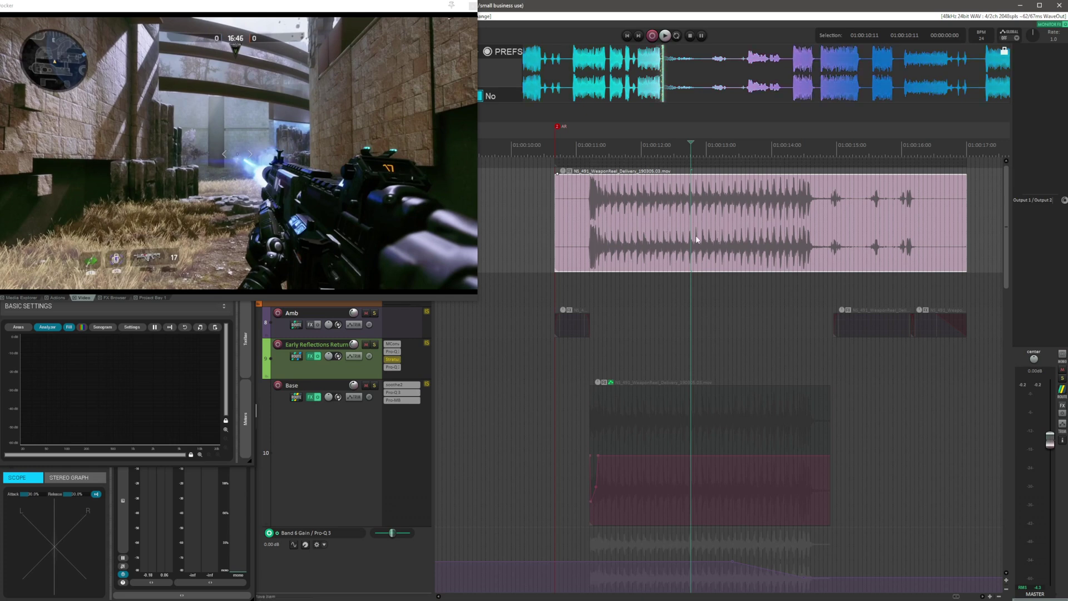
{"action": "left_click", "coordinate": [627, 216]}
{"action": "key", "text": "space"}
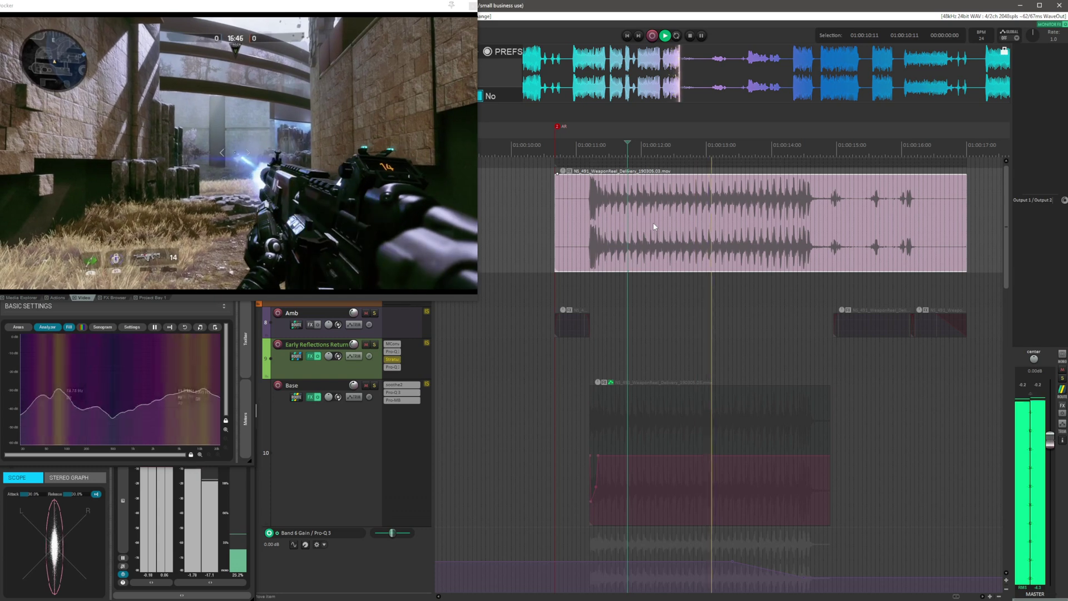
{"action": "key", "text": "space"}
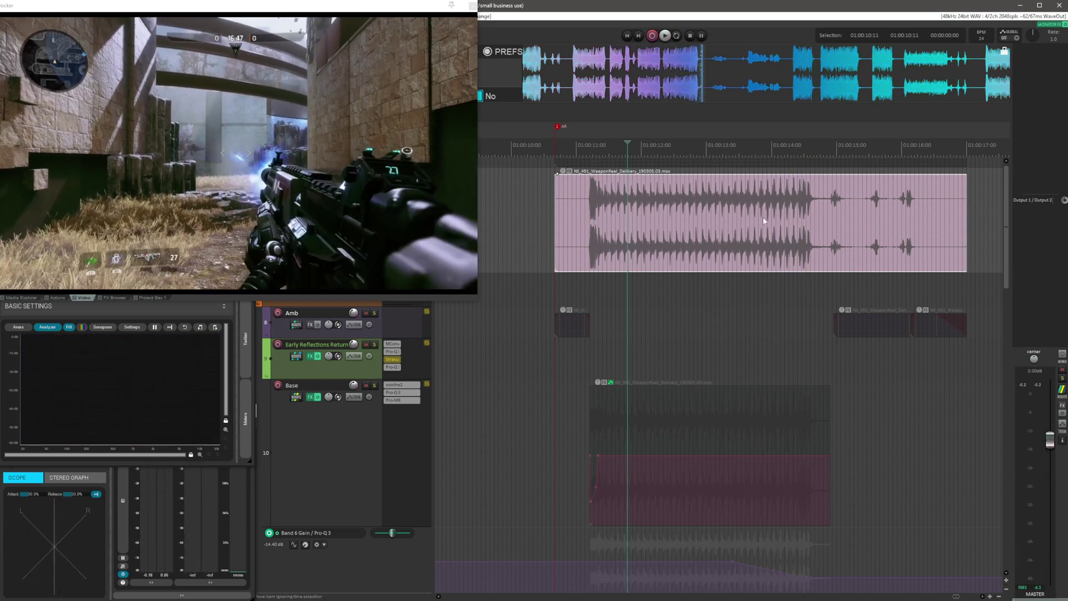
Examine the reload sounds after the burst up close, playing them from just before the first one against the video
{"action": "left_click", "coordinate": [826, 210]}
{"action": "scroll", "coordinate": [823, 211], "scroll_direction": "right", "scroll_amount": 3}
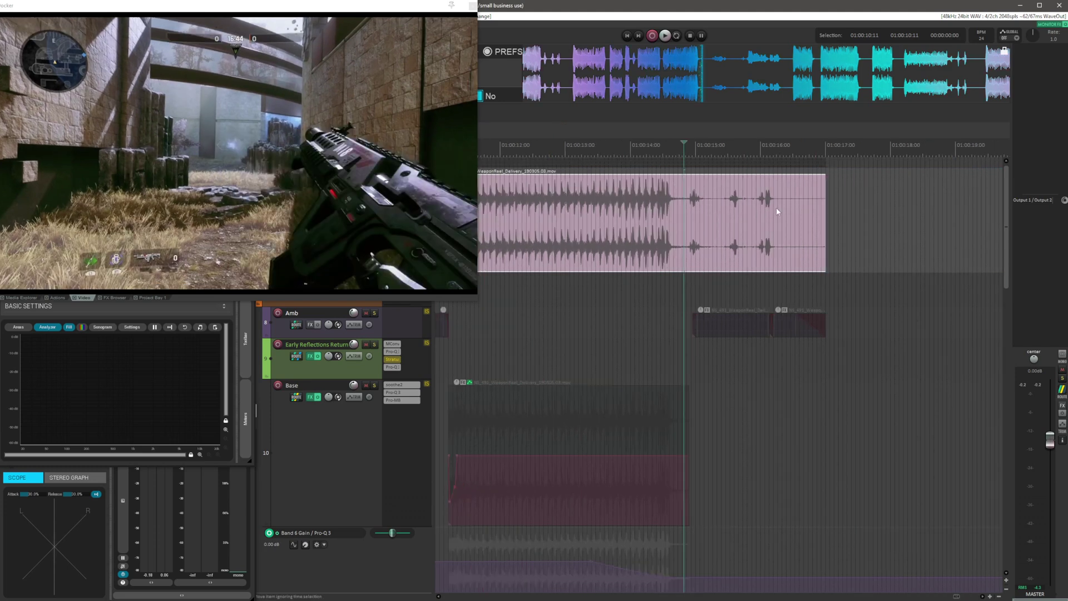
{"action": "scroll", "coordinate": [776, 207], "scroll_direction": "up", "scroll_amount": 2}
{"action": "left_click", "coordinate": [655, 205]}
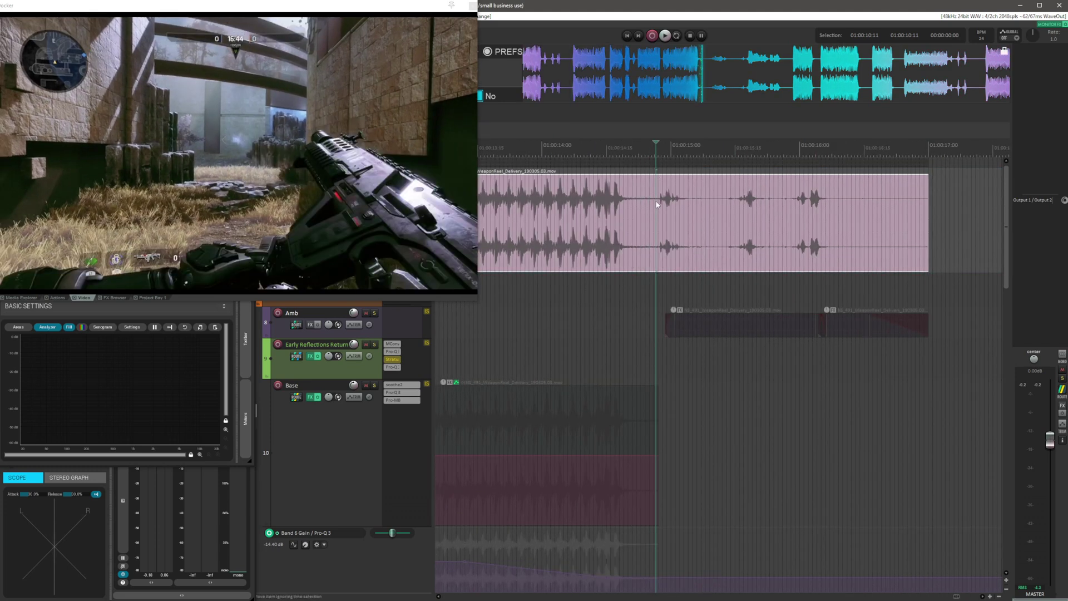
{"action": "key", "text": "space"}
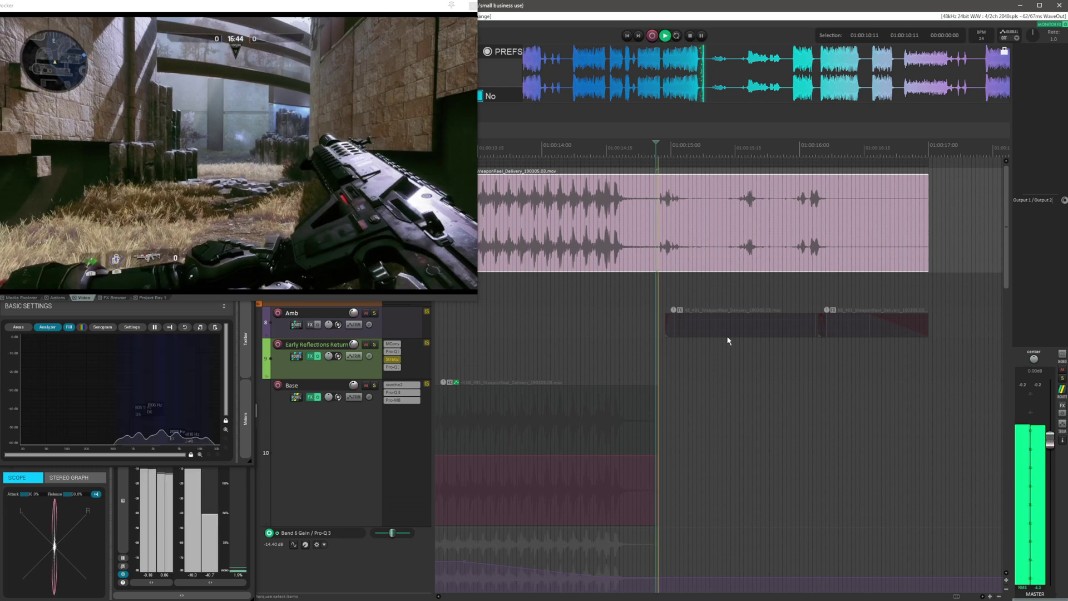
{"action": "left_click", "coordinate": [729, 272]}
{"action": "key", "text": "space"}
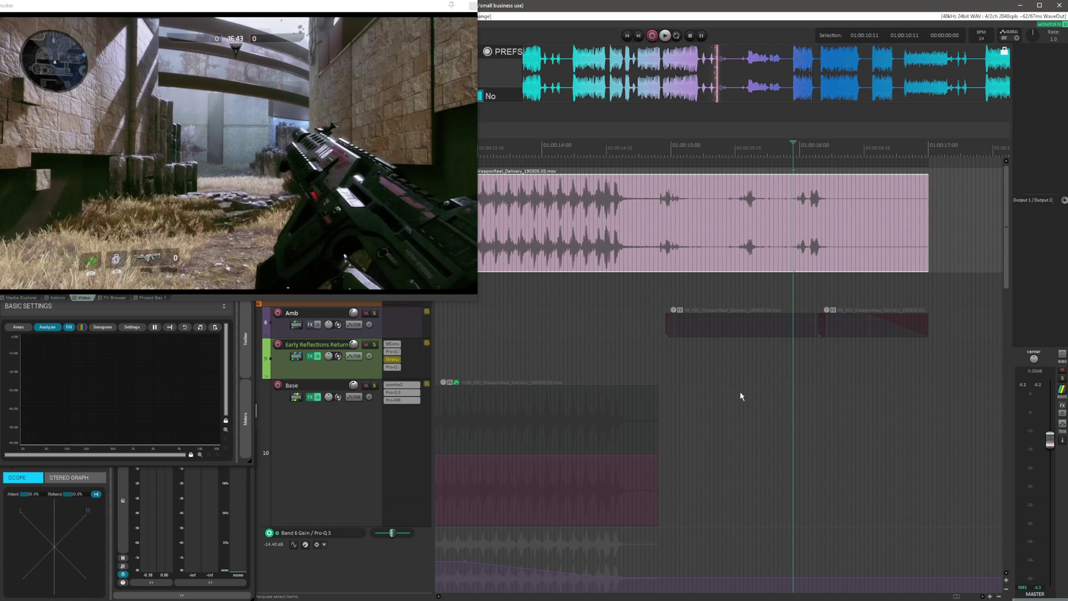
{"action": "key", "text": "space"}
{"action": "key", "text": "space"}
Play the REF Bus clip's quiet lead-in from just after its start, and return to an overview of the whole clip
{"action": "left_click", "coordinate": [602, 193]}
{"action": "scroll", "coordinate": [675, 198], "scroll_direction": "down", "scroll_amount": 2}
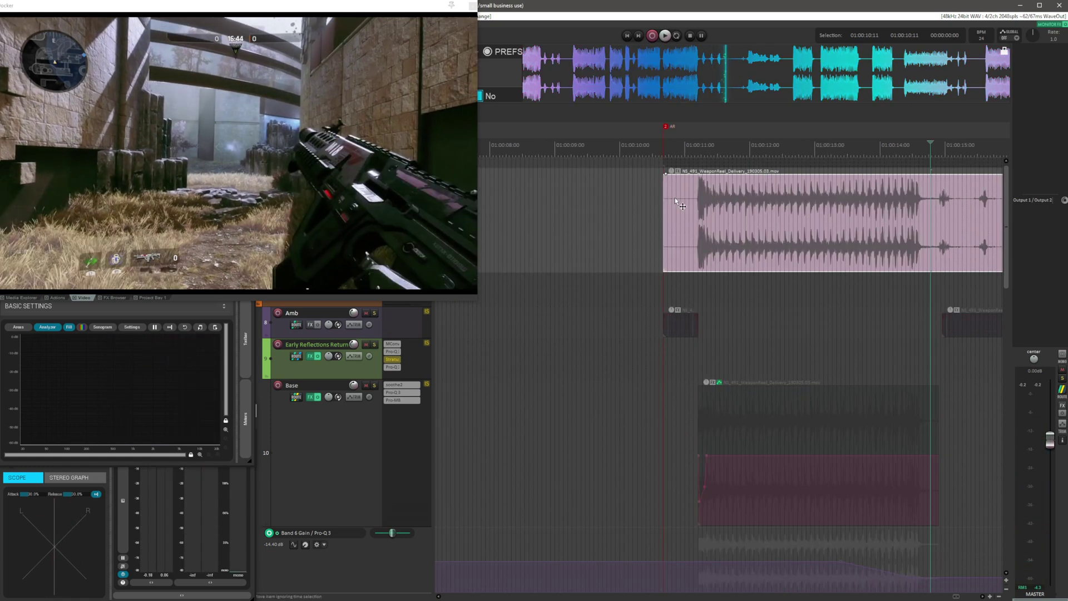
{"action": "left_click", "coordinate": [675, 198]}
{"action": "scroll", "coordinate": [745, 208], "scroll_direction": "up", "scroll_amount": 3}
{"action": "key", "text": "space"}
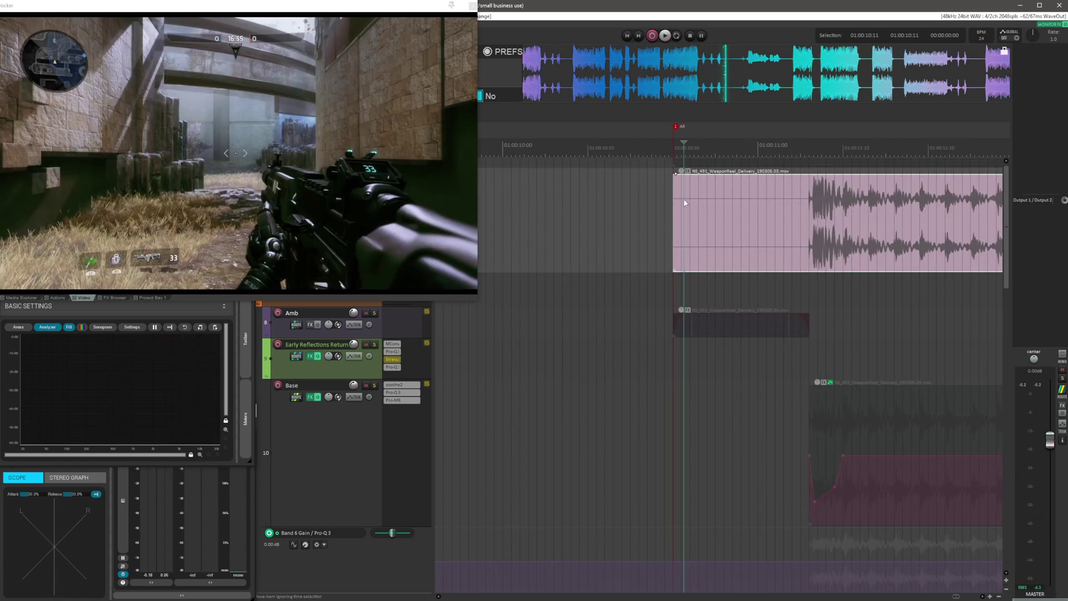
{"action": "scroll", "coordinate": [822, 248], "scroll_direction": "down", "scroll_amount": 2}
{"action": "scroll", "coordinate": [807, 235], "scroll_direction": "down", "scroll_amount": 2}
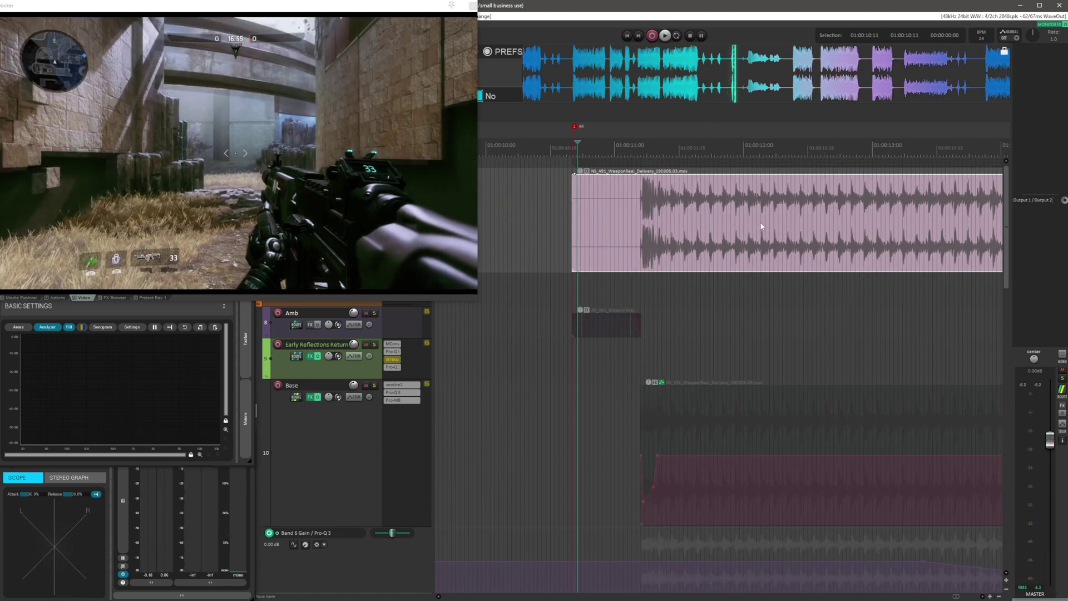
{"action": "scroll", "coordinate": [702, 216], "scroll_direction": "down", "scroll_amount": 2}
{"action": "scroll", "coordinate": [703, 217], "scroll_direction": "right", "scroll_amount": 2}
{"action": "scroll", "coordinate": [703, 218], "scroll_direction": "left", "scroll_amount": 3}
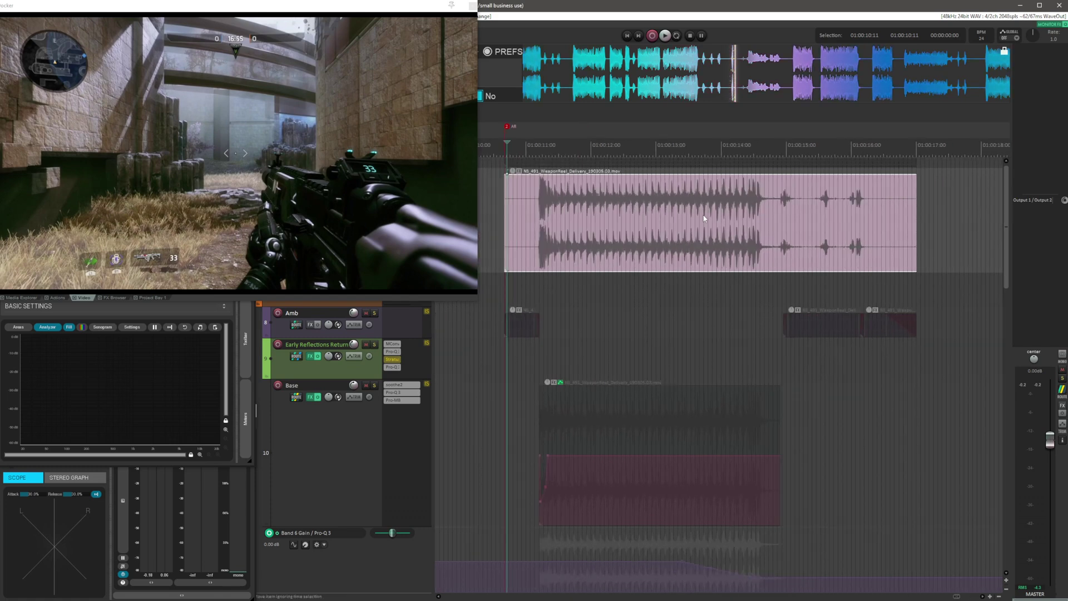
Inspect the video at the middle and final shots of the burst, and play the tail from the last shot
{"action": "left_click", "coordinate": [665, 196]}
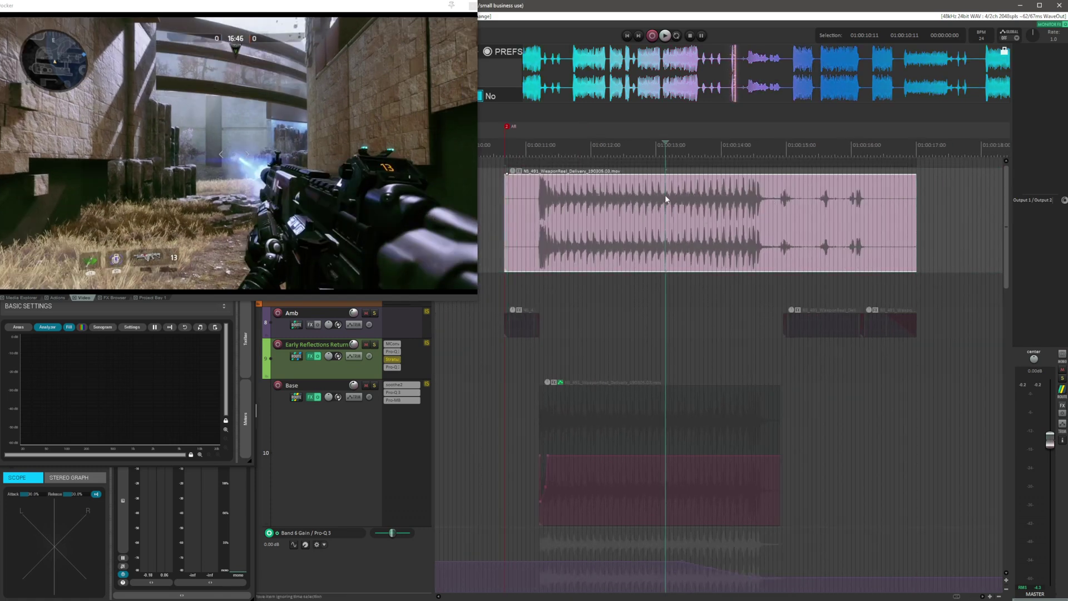
{"action": "left_click", "coordinate": [741, 197]}
{"action": "left_click", "coordinate": [604, 203]}
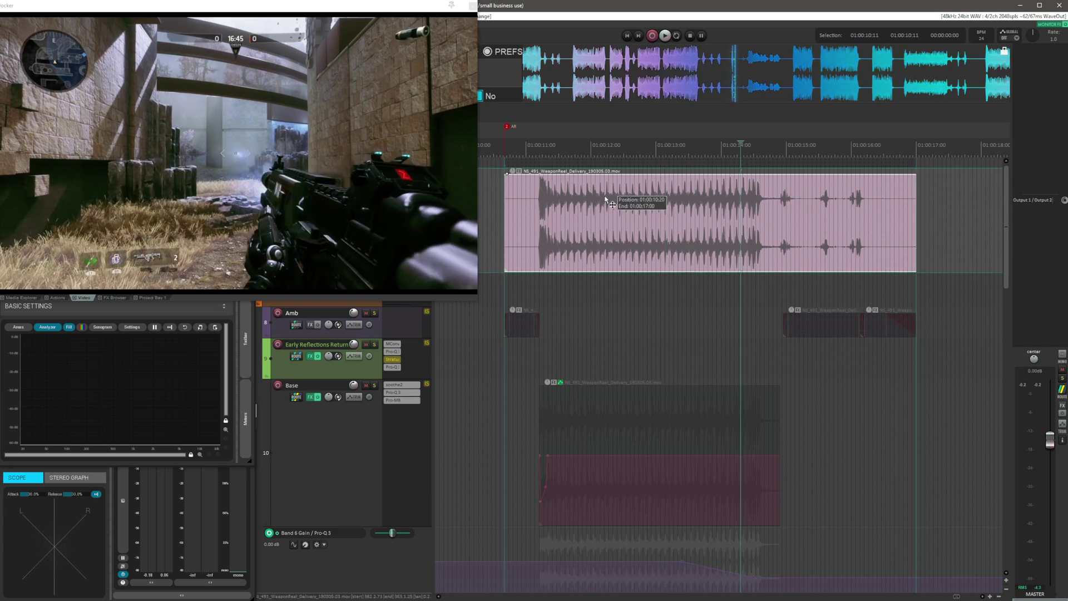
{"action": "left_click", "coordinate": [758, 214]}
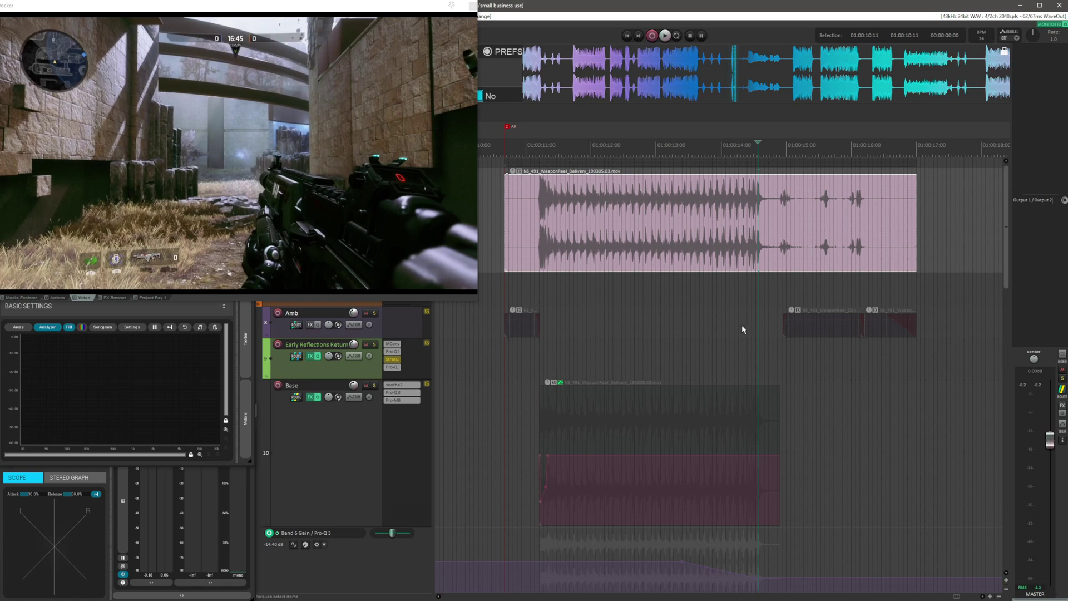
{"action": "key", "text": "space"}
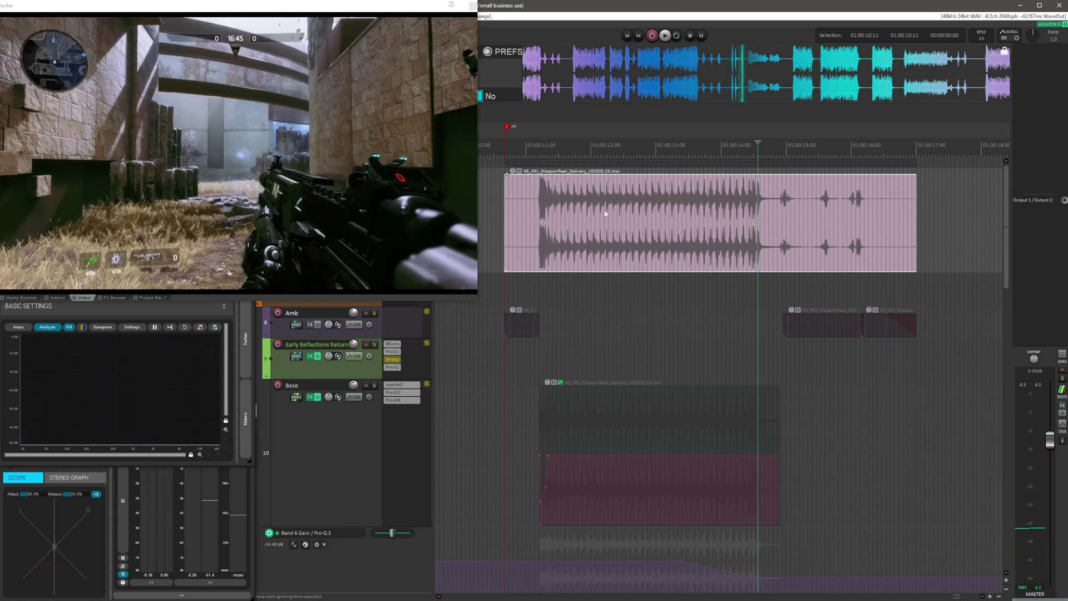
Play the REF Bus burst from about 01:00:12 through its remaining shots, and stop playback
{"action": "left_click", "coordinate": [599, 242]}
{"action": "key", "text": "space"}
{"action": "key", "text": "space"}
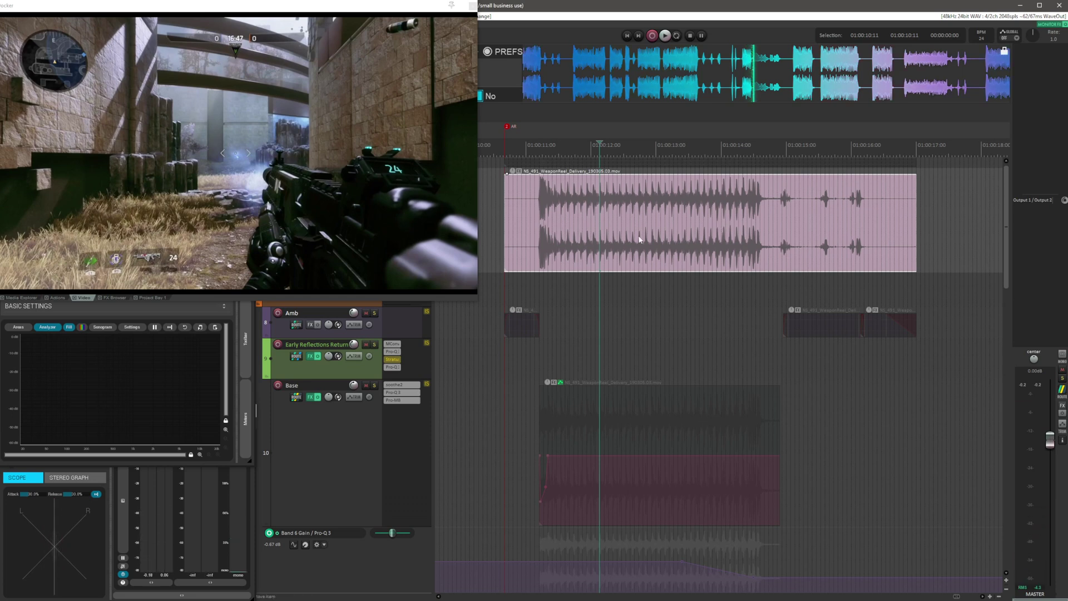
Compare the video just before the first shot with the mid-burst shots near 01:00:13, checking their waveform at several zoom levels
{"action": "left_click", "coordinate": [538, 220]}
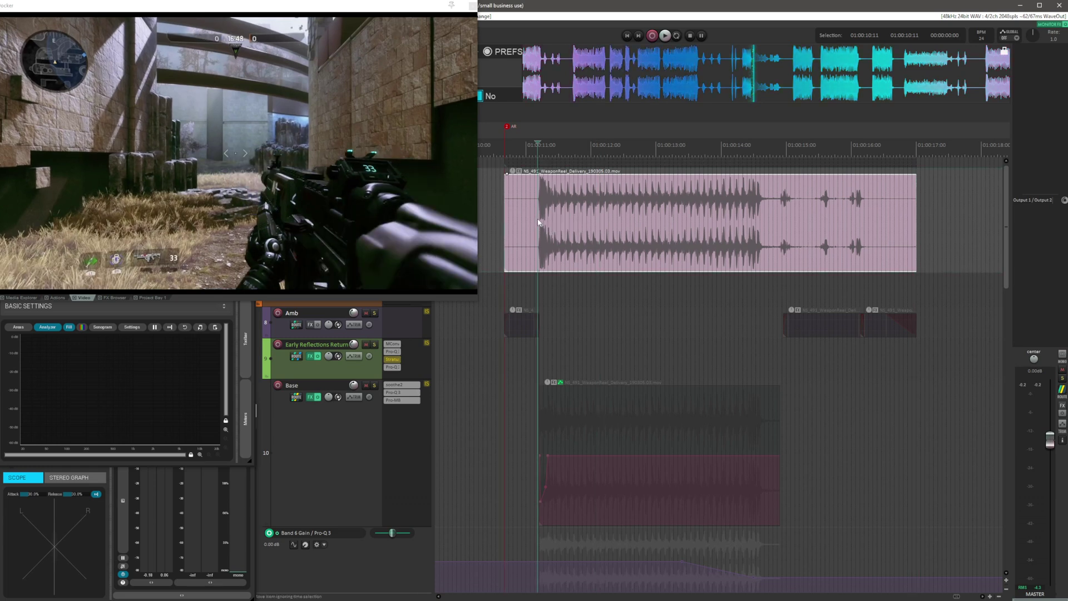
{"action": "left_click", "coordinate": [654, 204]}
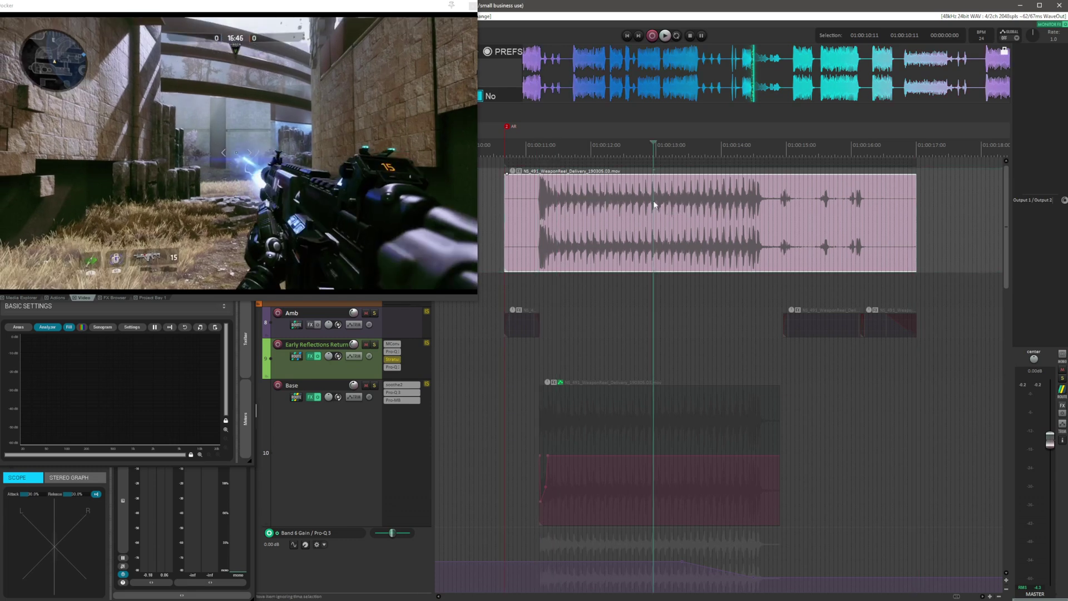
{"action": "scroll", "coordinate": [654, 205], "scroll_direction": "up", "scroll_amount": 3}
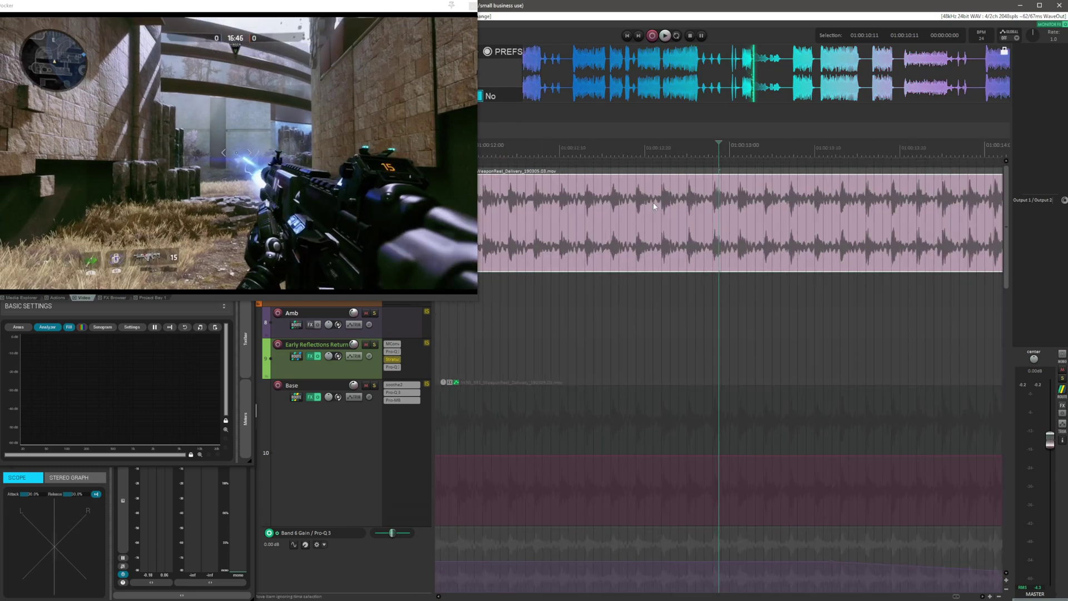
{"action": "scroll", "coordinate": [708, 211], "scroll_direction": "down", "scroll_amount": 3}
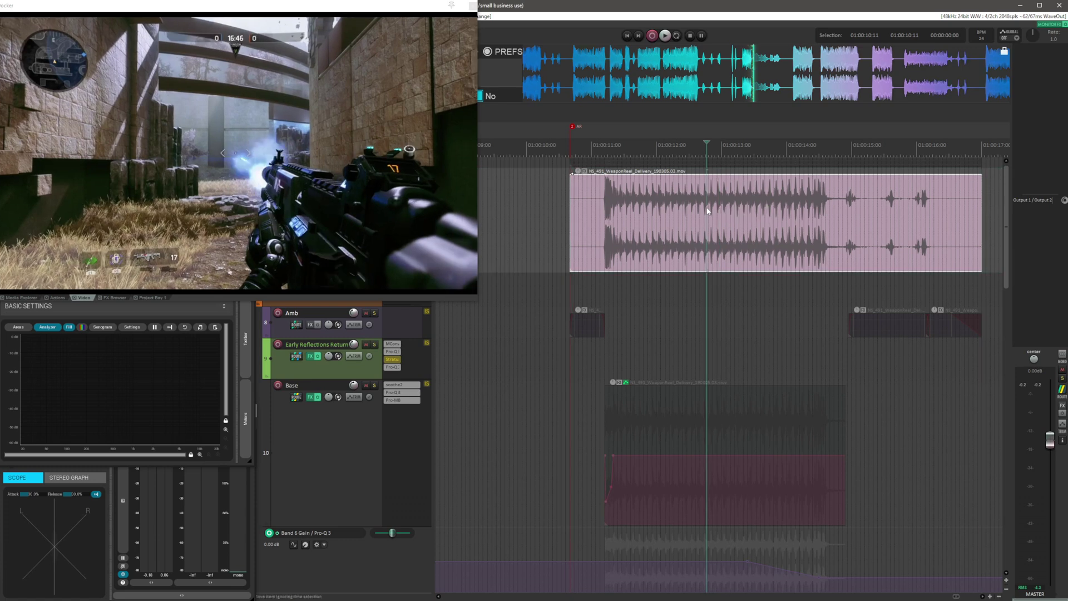
{"action": "left_click", "coordinate": [704, 210]}
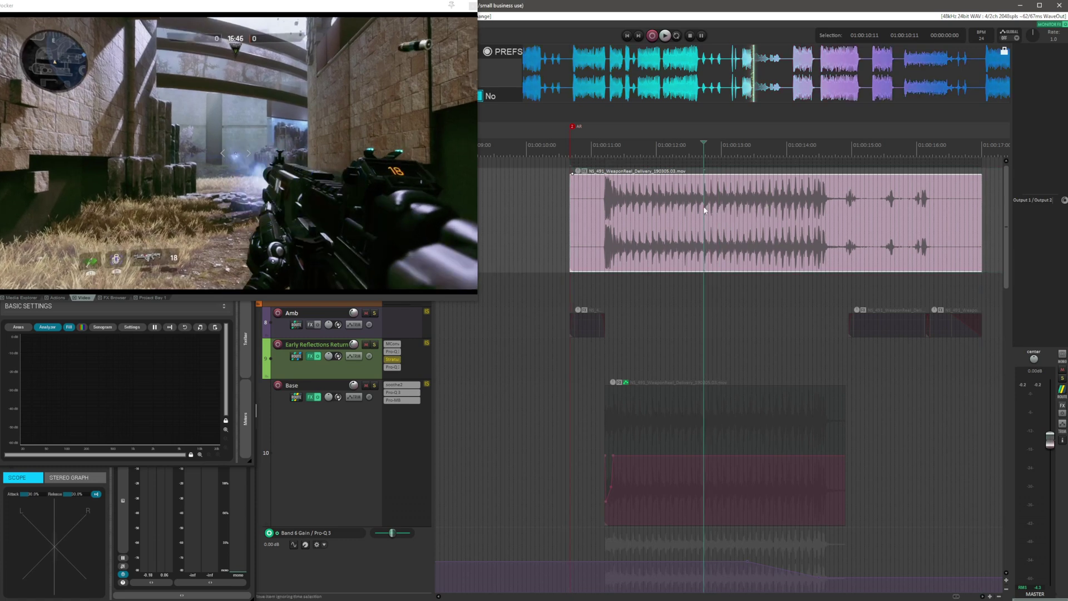
{"action": "scroll", "coordinate": [704, 209], "scroll_direction": "up", "scroll_amount": 2}
{"action": "scroll", "coordinate": [705, 211], "scroll_direction": "down", "scroll_amount": 3}
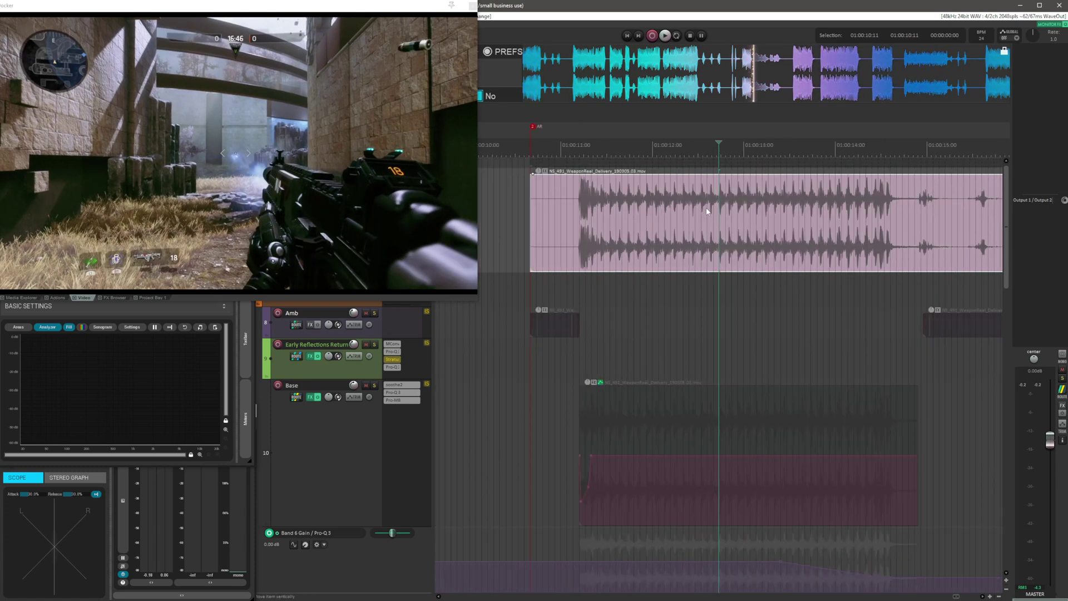
{"action": "left_click", "coordinate": [707, 210]}
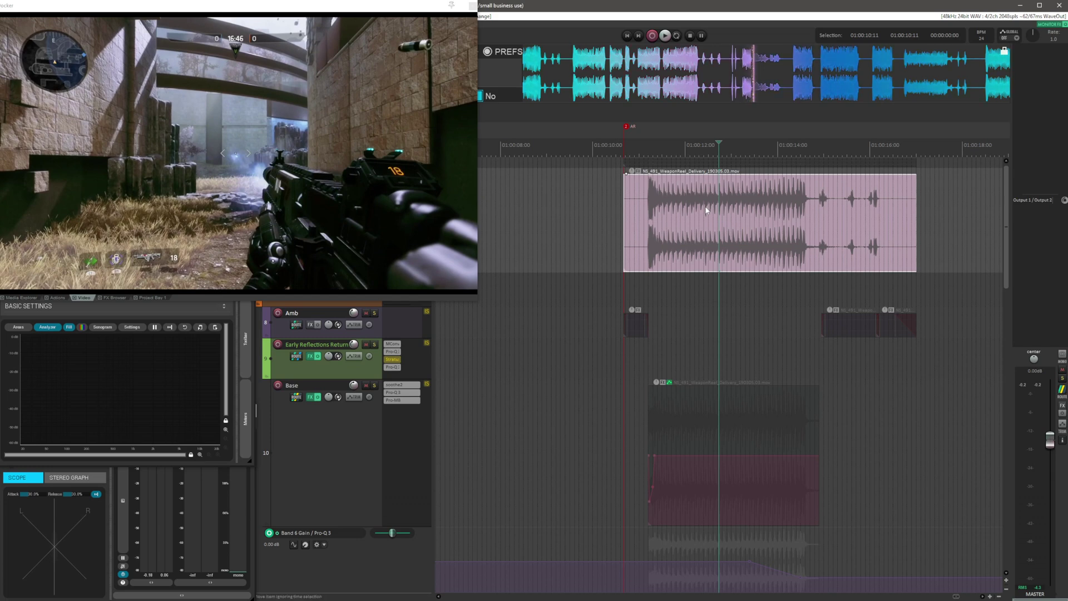
Inspect the video frames for the burst's early shots up close, from just before the first transient to about 01:00:12
{"action": "scroll", "coordinate": [722, 207], "scroll_direction": "up", "scroll_amount": 5}
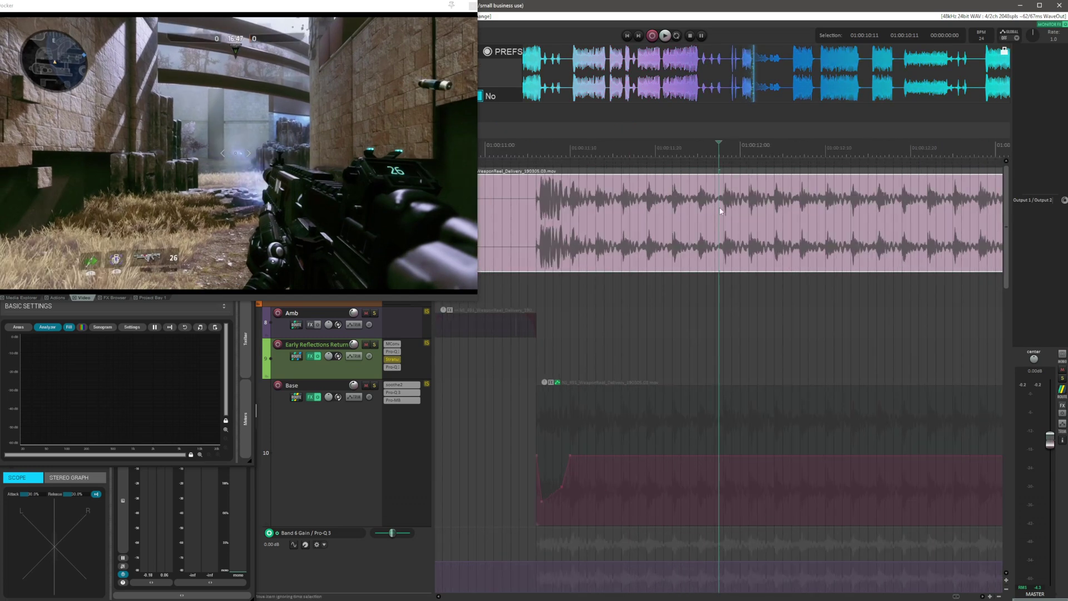
{"action": "left_click", "coordinate": [622, 207]}
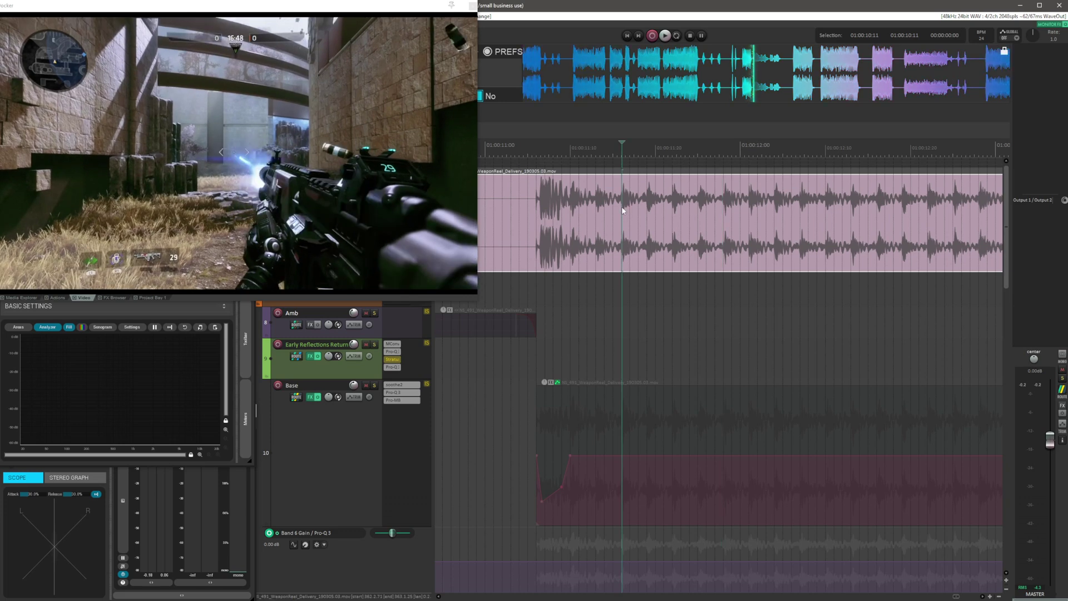
{"action": "left_click", "coordinate": [528, 205]}
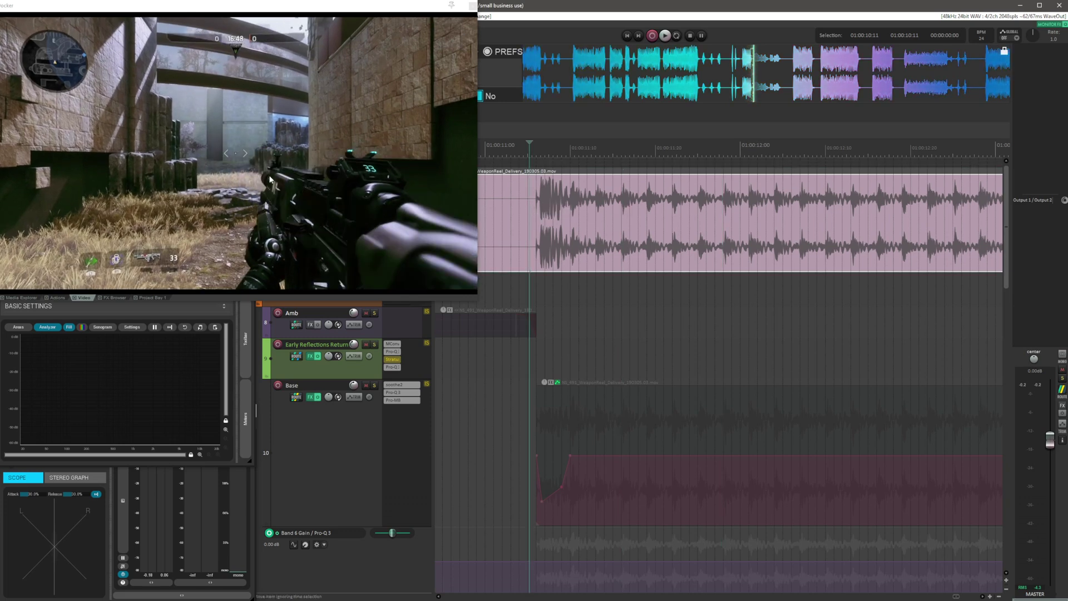
{"action": "left_click", "coordinate": [684, 223]}
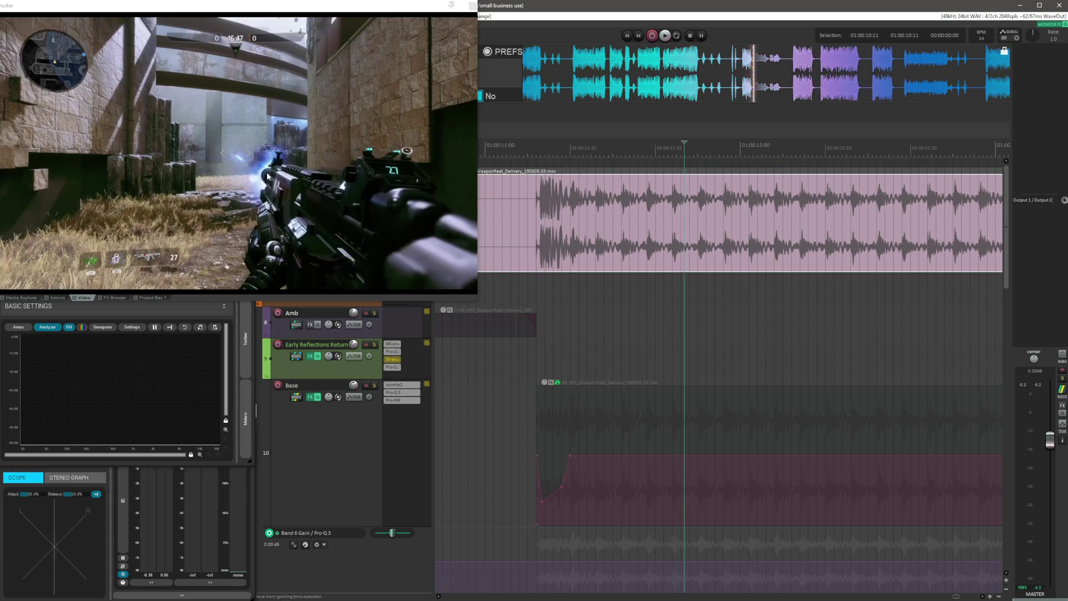
{"action": "left_click", "coordinate": [734, 209]}
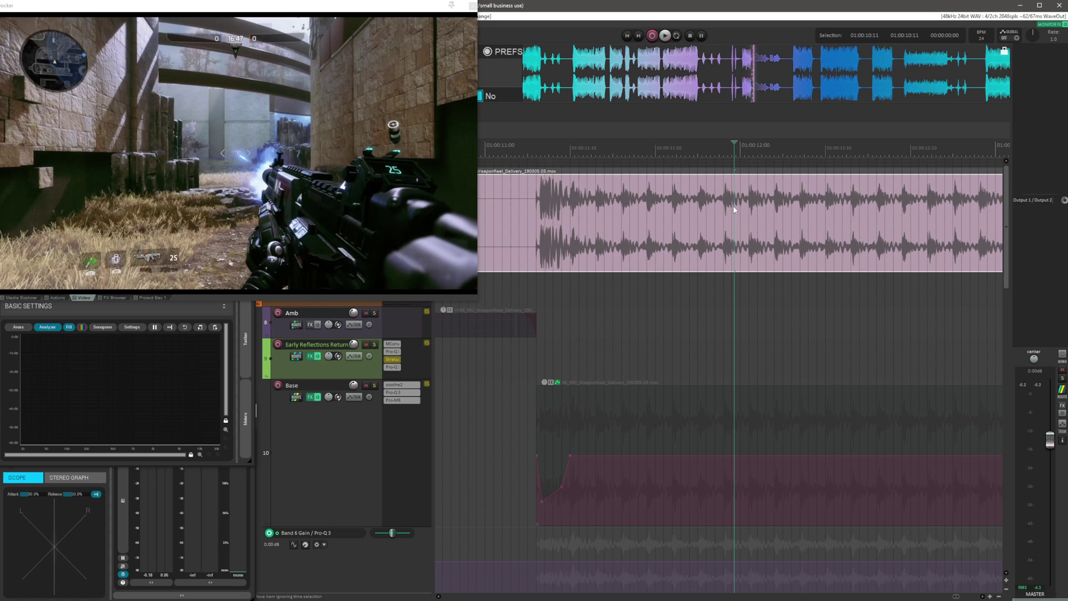
Compare the video frames for the late shots between 01:00:13 and 01:00:15 with the shot near 01:00:12
{"action": "scroll", "coordinate": [735, 210], "scroll_direction": "down", "scroll_amount": 3}
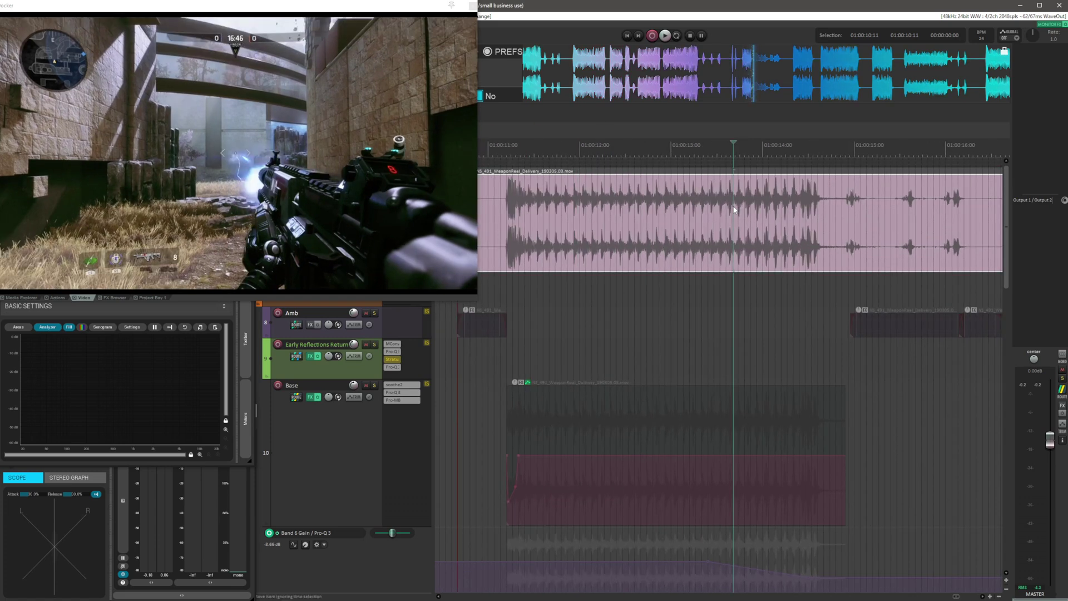
{"action": "left_click", "coordinate": [781, 207]}
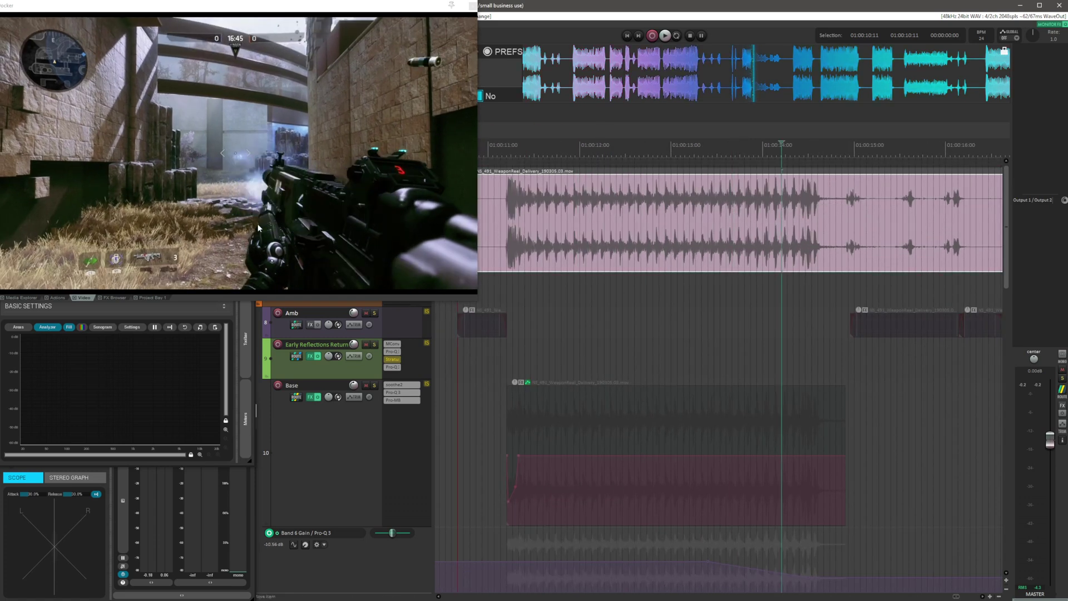
{"action": "left_click", "coordinate": [588, 208]}
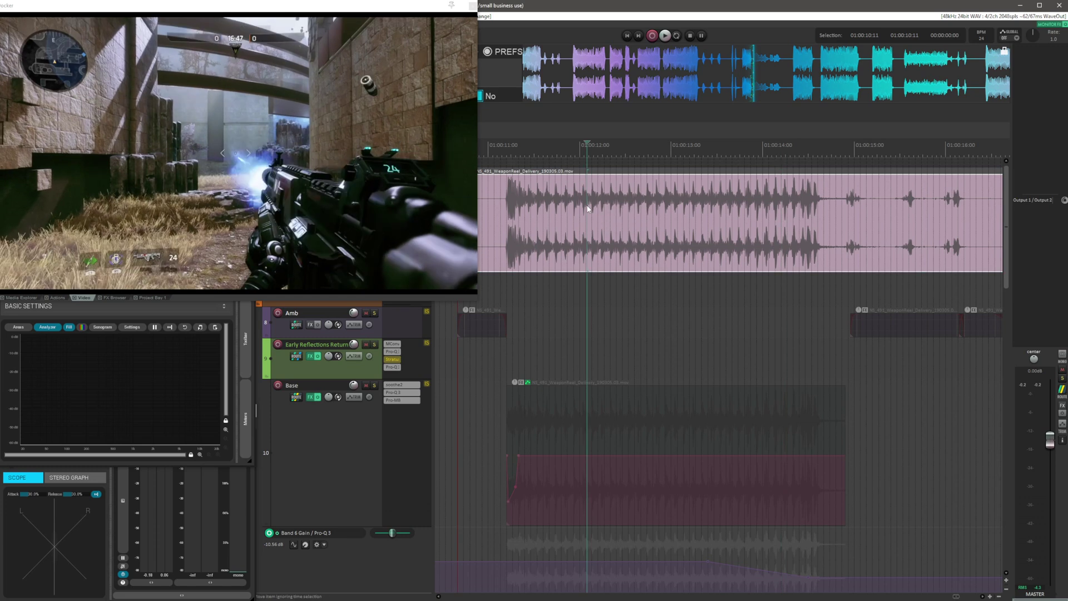
Check an early shot's video frame, and play the REF Bus burst from just before the first shot
{"action": "left_click", "coordinate": [528, 210]}
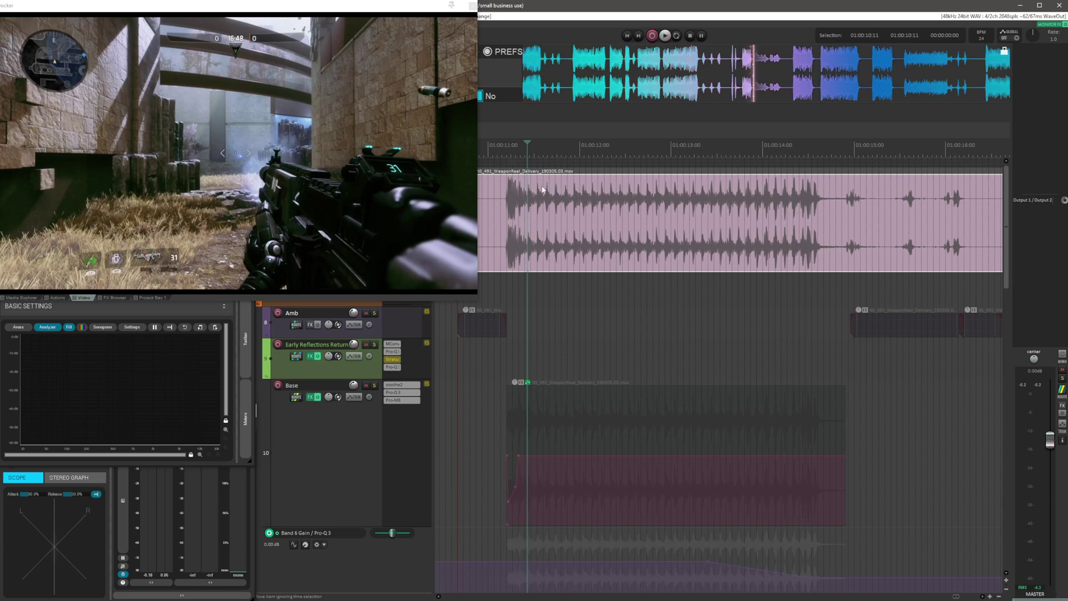
{"action": "left_click", "coordinate": [499, 193]}
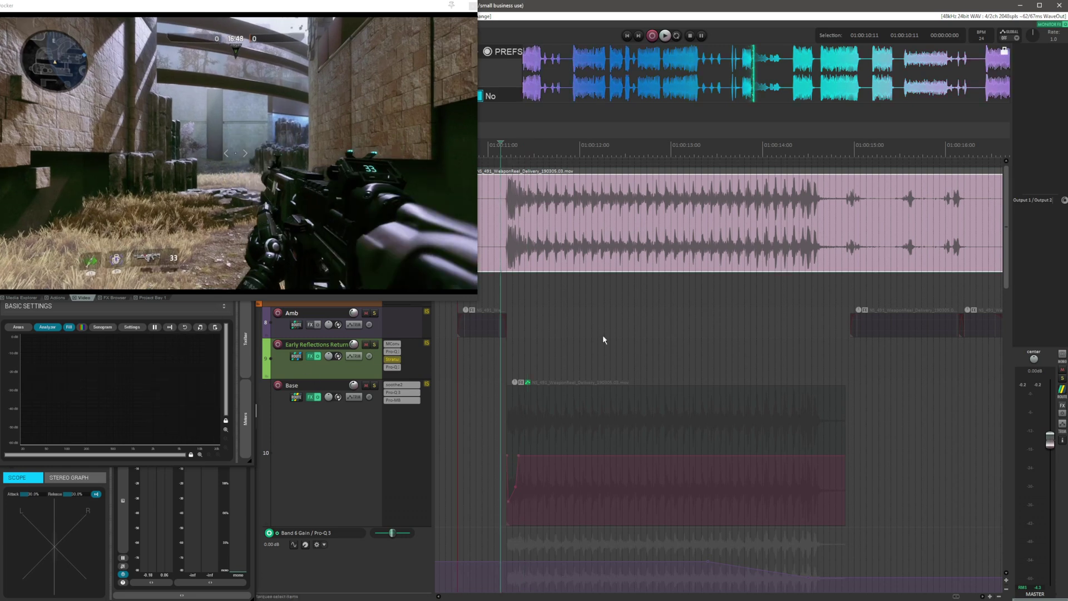
{"action": "key", "text": "space"}
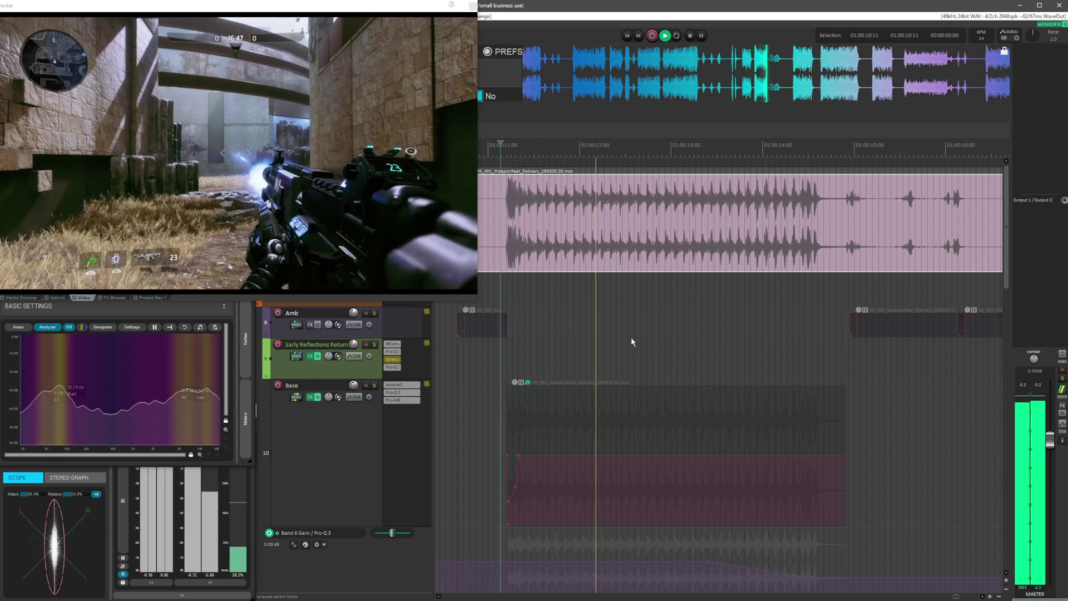
Stop playback and check the reload's video frames against its REF Bus transients between 01:00:14 and 01:00:16
{"action": "key", "text": "space"}
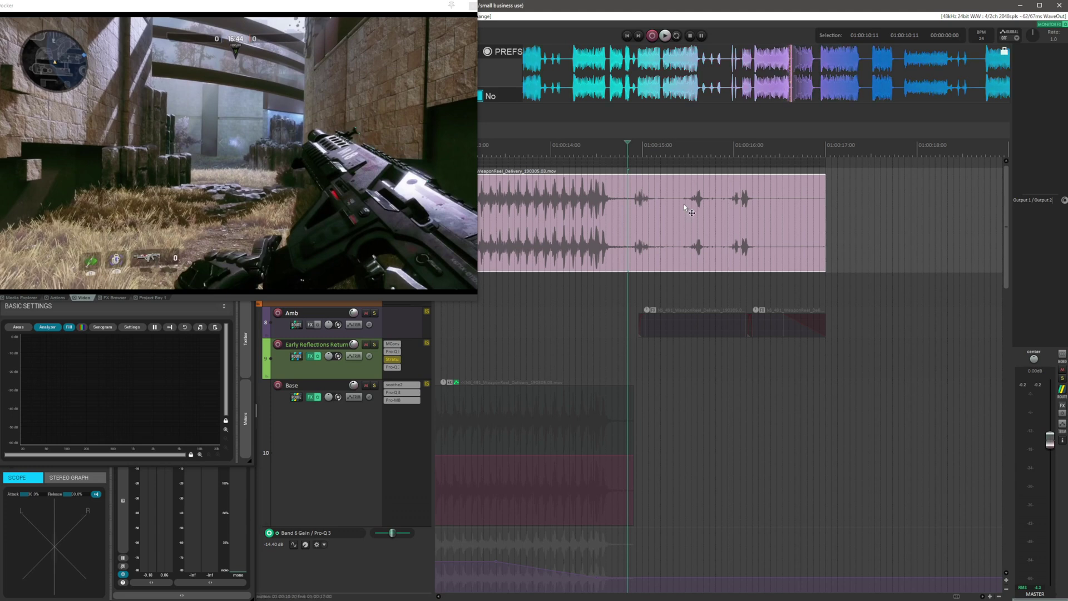
{"action": "left_click", "coordinate": [683, 208]}
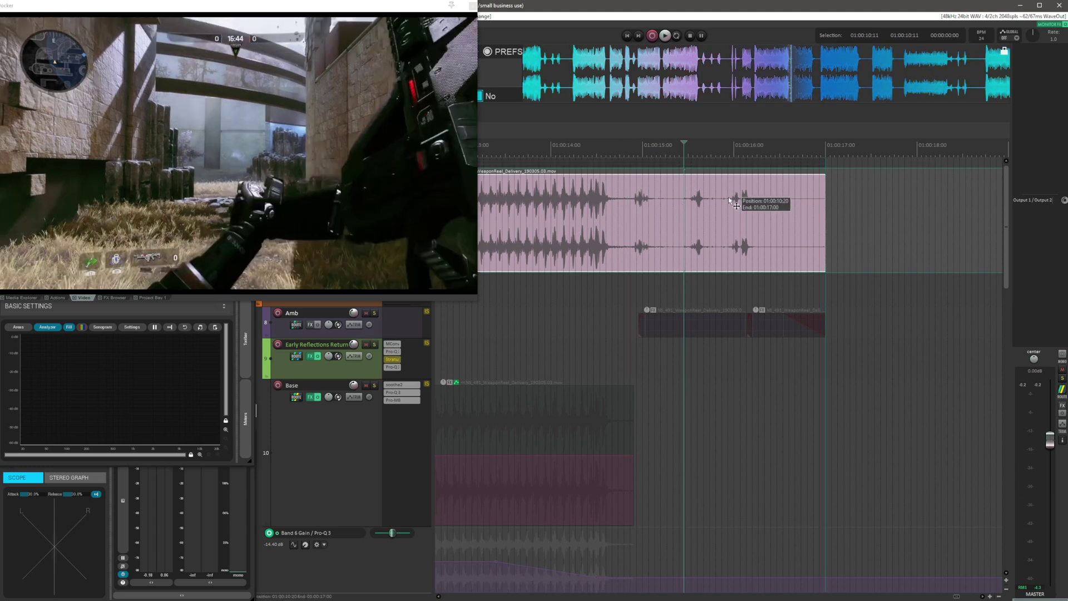
{"action": "left_click", "coordinate": [730, 198]}
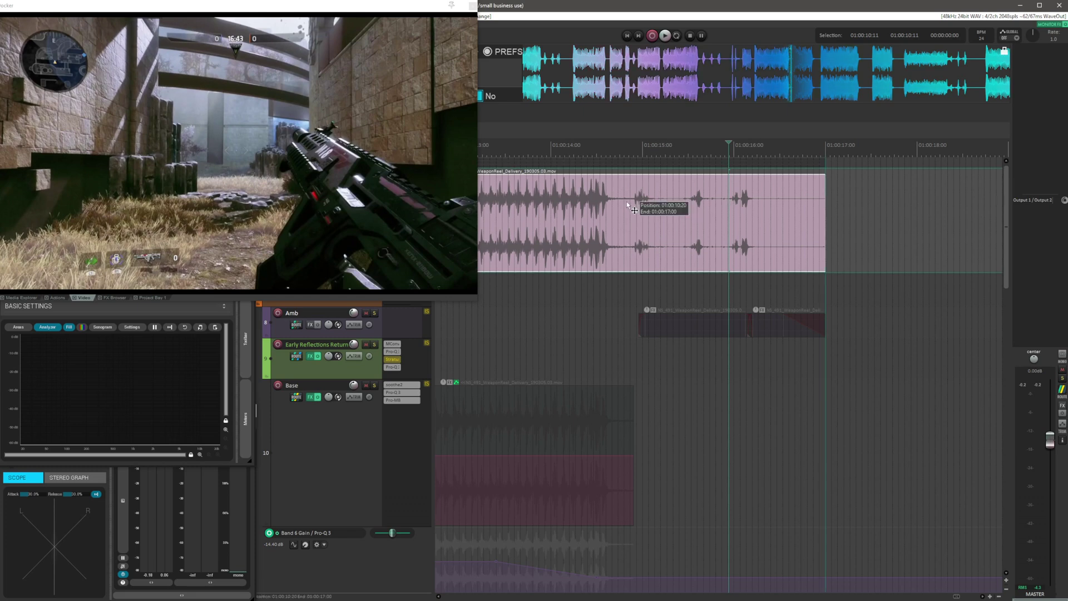
{"action": "left_click", "coordinate": [627, 203]}
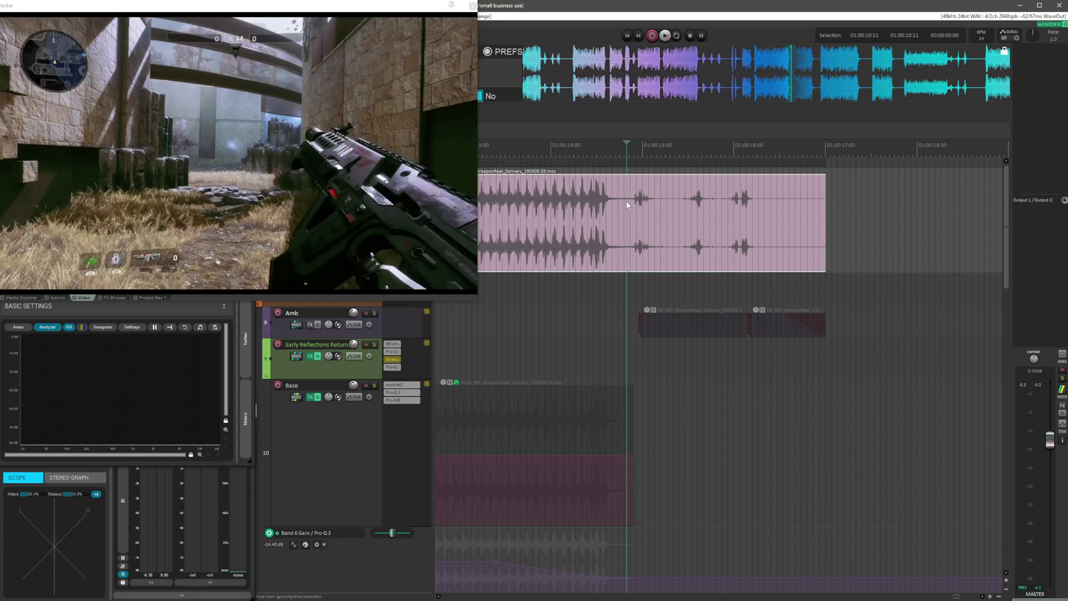
{"action": "left_click", "coordinate": [632, 202]}
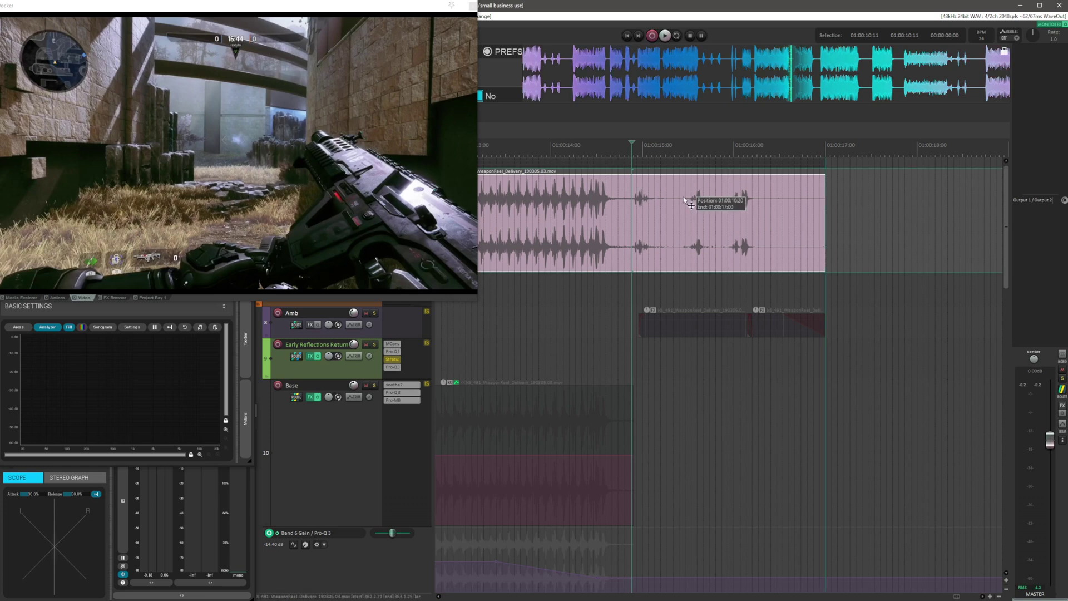
{"action": "left_click", "coordinate": [683, 196]}
Examine the muzzle flash frames of shots near 01:00:14 and just before 01:00:13 against the REF Bus waveform
{"action": "left_click", "coordinate": [563, 217]}
{"action": "scroll", "coordinate": [622, 216], "scroll_direction": "up", "scroll_amount": 2}
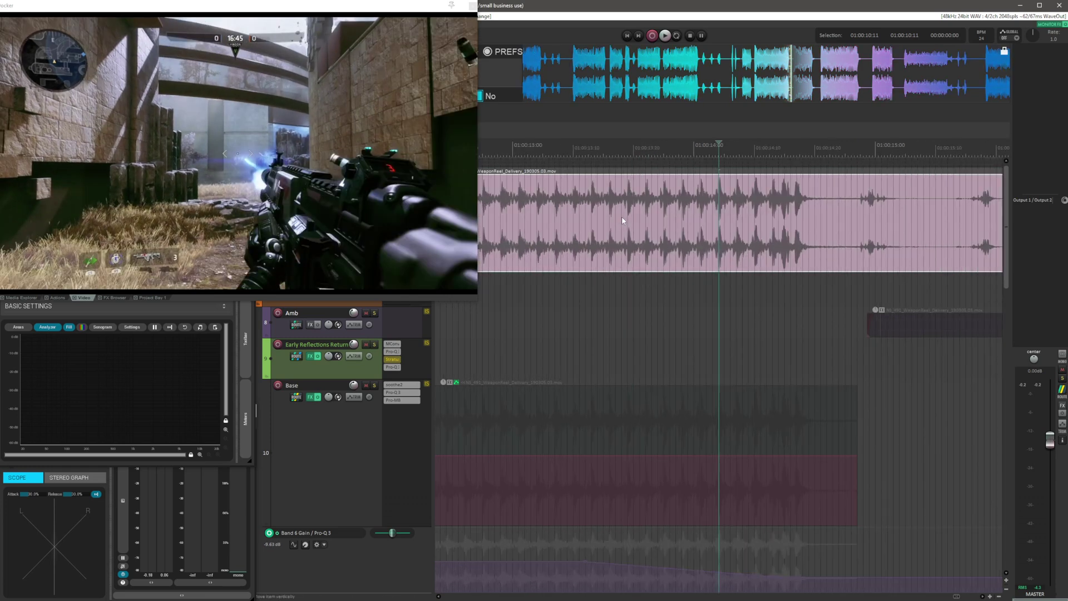
{"action": "scroll", "coordinate": [621, 216], "scroll_direction": "left", "scroll_amount": 1}
{"action": "left_click", "coordinate": [625, 212]}
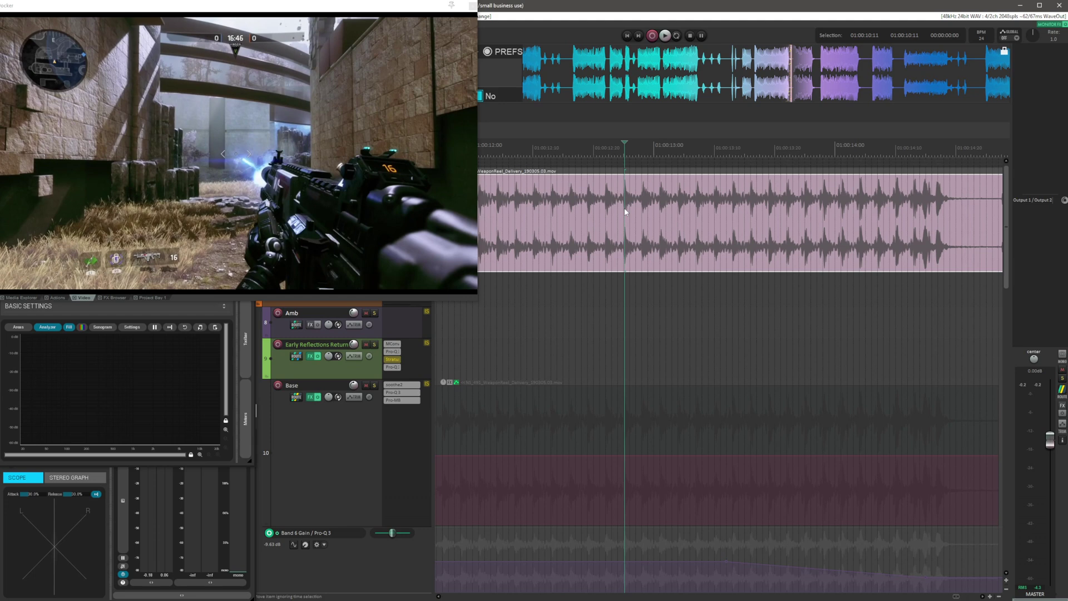
{"action": "key", "text": "Right"}
{"action": "key", "text": "Right"}
{"action": "key", "text": "Right"}
{"action": "key", "text": "Right"}
{"action": "key", "text": "Left"}
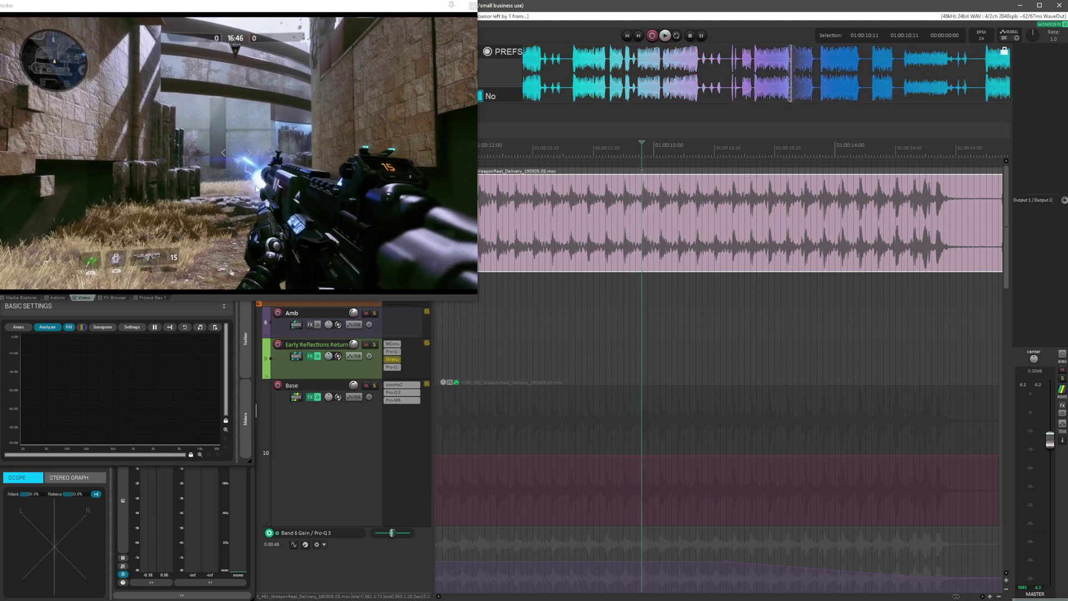
Step the video back frame by frame from just before 01:00:13 to about 01:00:12:09, checking each shot's sync
{"action": "key", "text": "Left"}
{"action": "key", "text": "Left"}
{"action": "key", "text": "Left"}
{"action": "key", "text": "Left"}
{"action": "key", "text": "Left"}
{"action": "key", "text": "Left"}
{"action": "key", "text": "Left"}
{"action": "key", "text": "Left"}
{"action": "key", "text": "Left"}
{"action": "key", "text": "Left"}
{"action": "key", "text": "Left"}
{"action": "key", "text": "Left"}
{"action": "key", "text": "Left"}
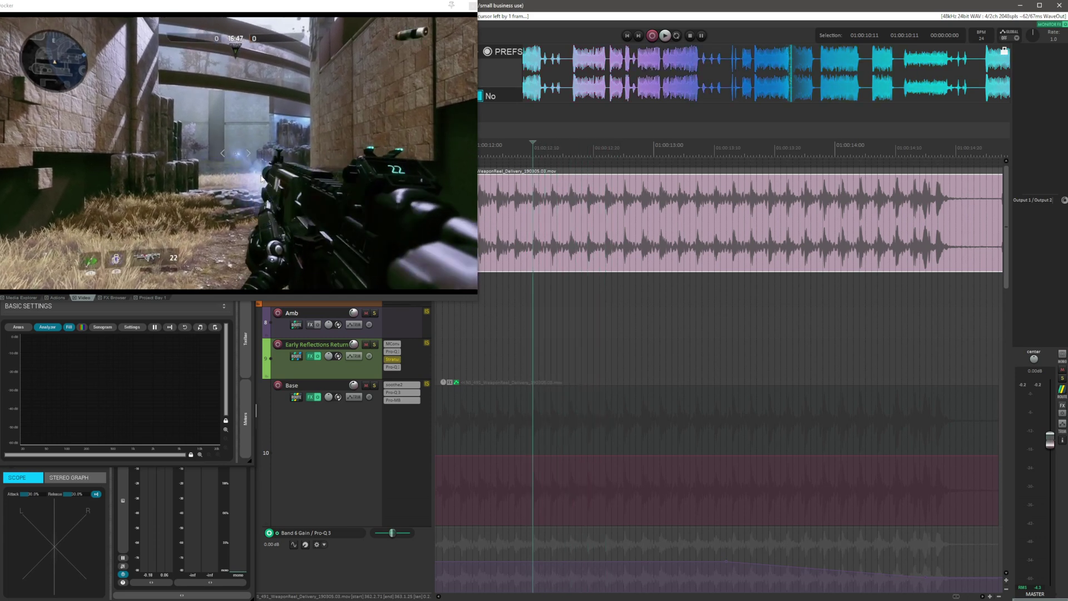
{"action": "key", "text": "Right"}
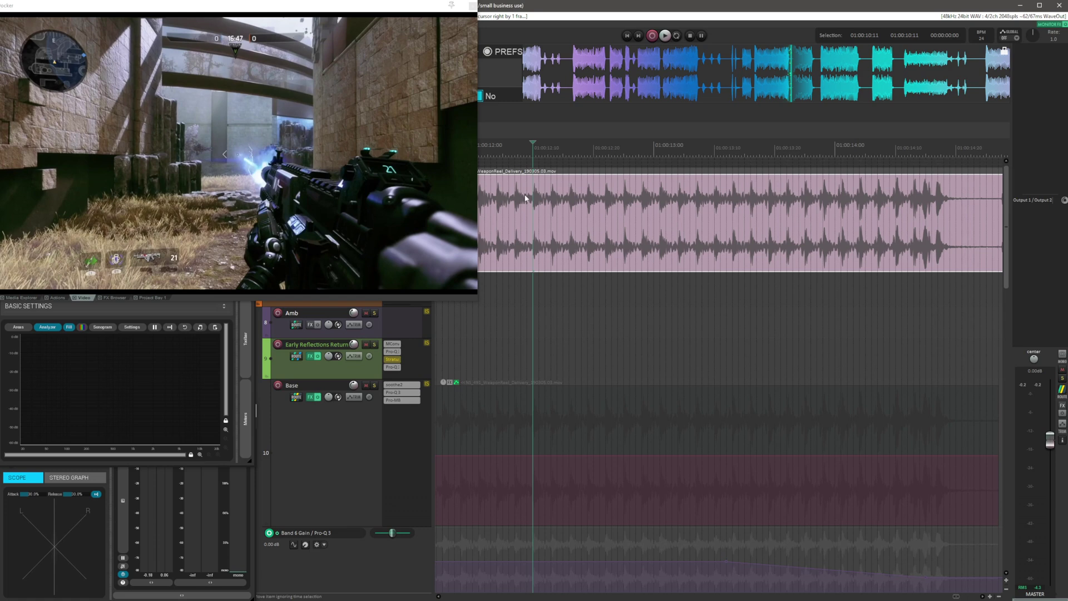
Shrink the floating video window and the REF Bus track height, and bypass the Mix Bus effects
{"action": "scroll", "coordinate": [534, 199], "scroll_direction": "down", "scroll_amount": 4}
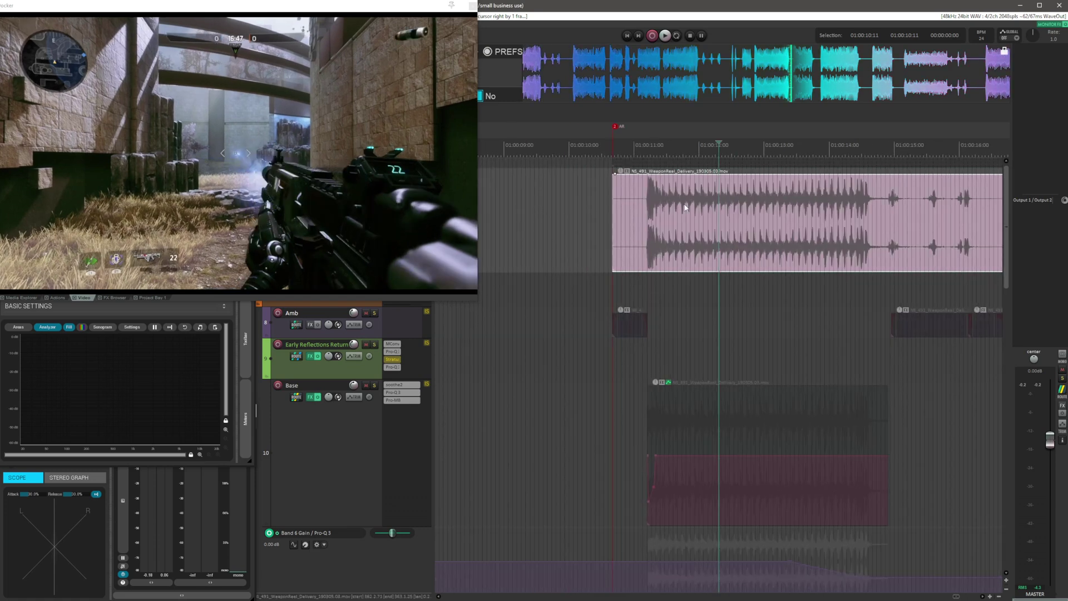
{"action": "left_click_drag", "start_coordinate": [478, 301], "coordinate": [255, 216]}
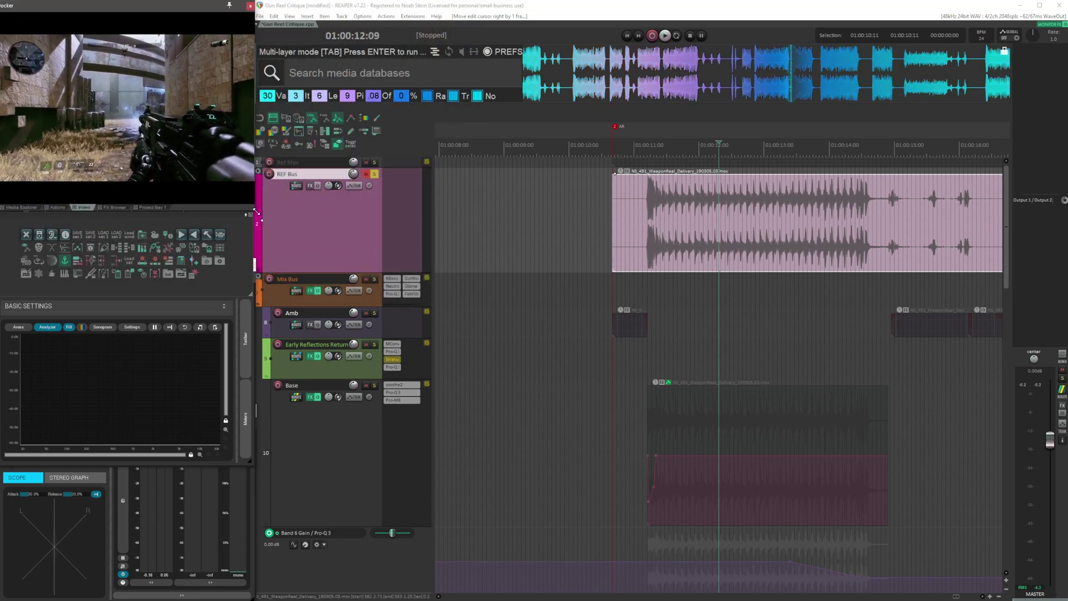
{"action": "left_click_drag", "start_coordinate": [304, 273], "coordinate": [315, 196]}
{"action": "left_click", "coordinate": [318, 214]}
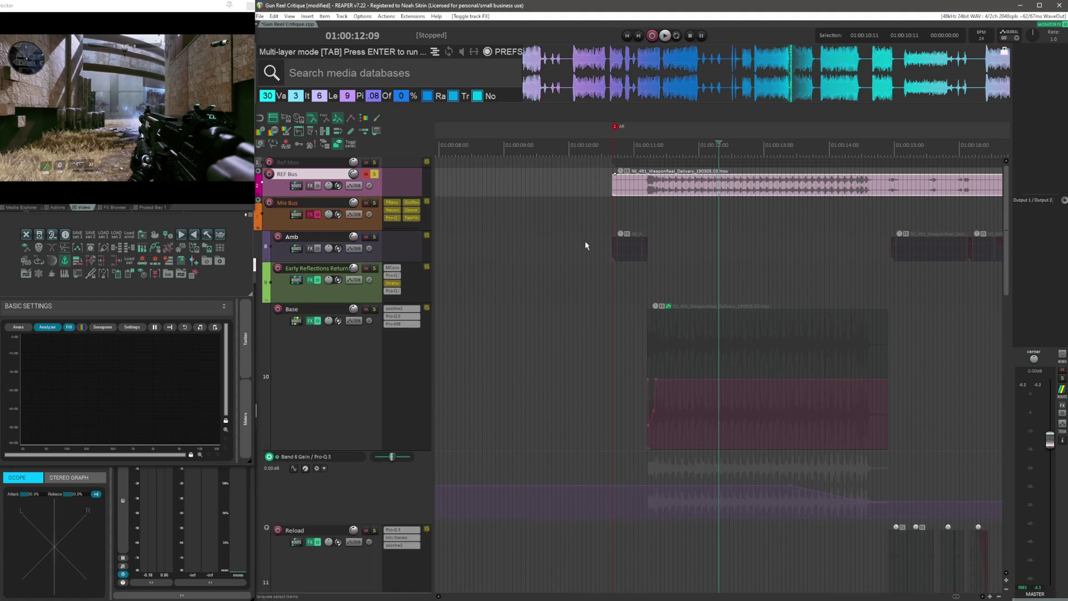
Clear the REF Bus solo, select the gunfire item on the Base track and solo that track
{"action": "left_click", "coordinate": [595, 210]}
{"action": "key", "text": "alt+s"}
{"action": "left_click", "coordinate": [585, 335]}
{"action": "key", "text": "ctrl+Right"}
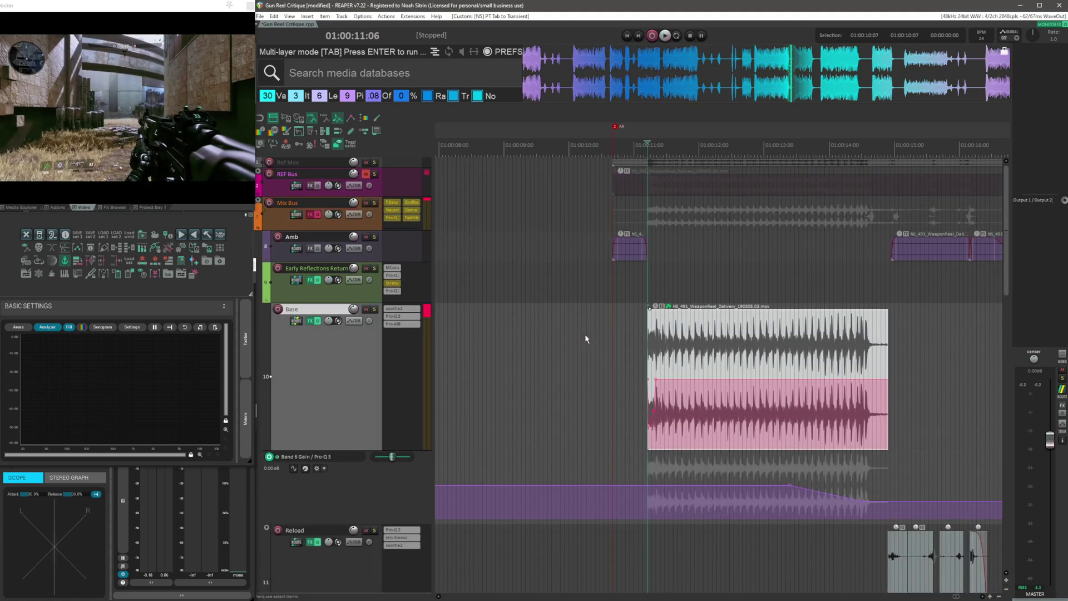
{"action": "scroll", "coordinate": [585, 335], "scroll_direction": "down", "scroll_amount": 2}
{"action": "key", "text": "s"}
{"action": "scroll", "coordinate": [585, 335], "scroll_direction": "right", "scroll_amount": 3}
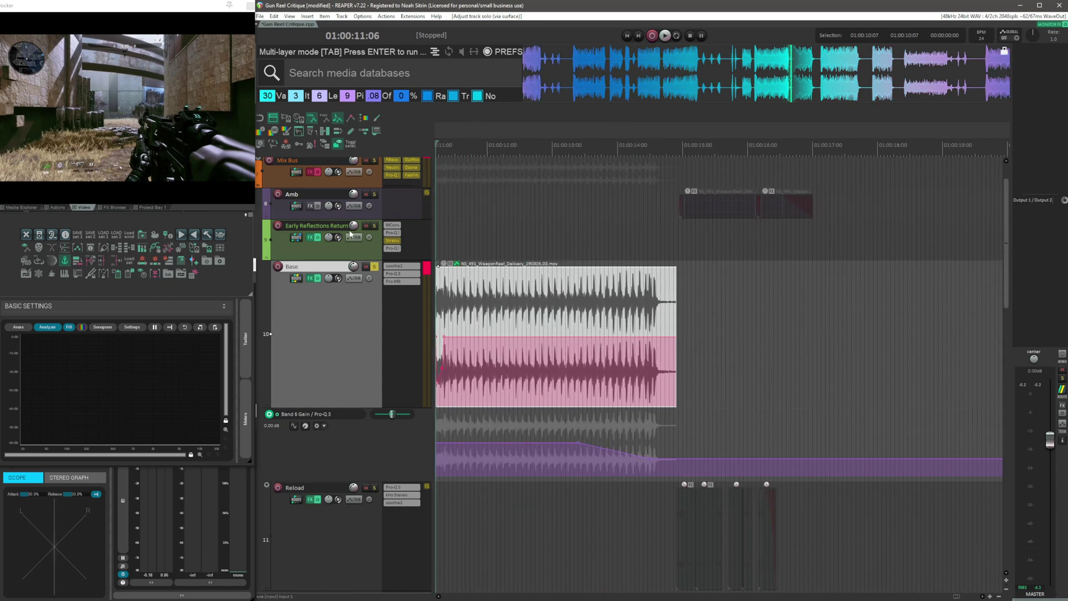
Move the edit cursor to the Base burst's first transient and bypass the Base track's effects
{"action": "left_click", "coordinate": [559, 242]}
{"action": "scroll", "coordinate": [636, 274], "scroll_direction": "up", "scroll_amount": 3}
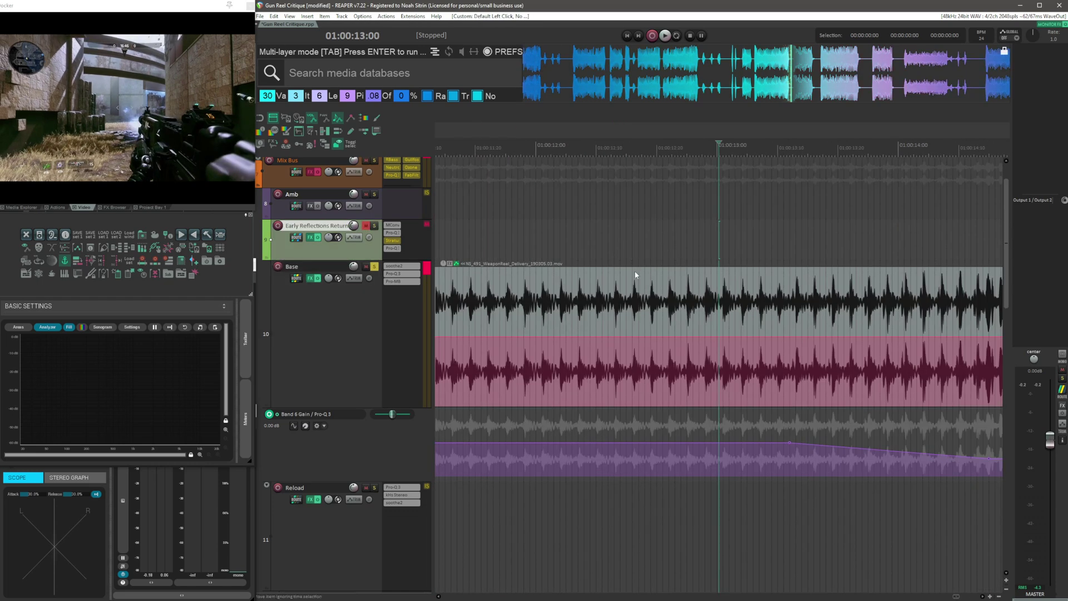
{"action": "scroll", "coordinate": [703, 289], "scroll_direction": "down", "scroll_amount": 3}
{"action": "left_click", "coordinate": [568, 301]}
{"action": "key", "text": "Tab"}
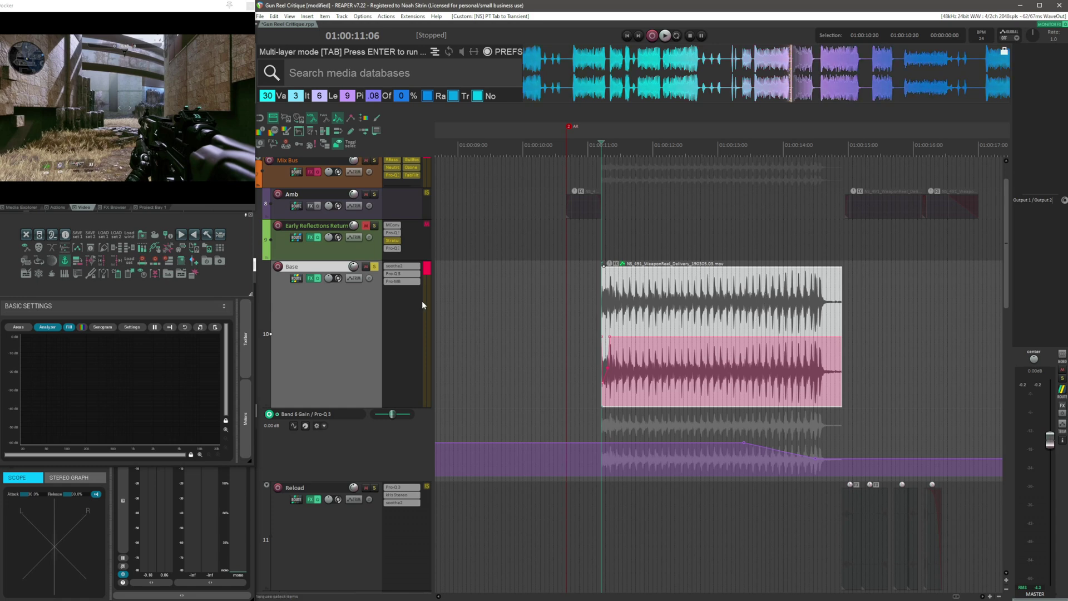
{"action": "left_click", "coordinate": [317, 278]}
Examine the start of the Base burst and its volume envelope at several zoom levels, alongside the matching video frames
{"action": "left_click", "coordinate": [666, 251]}
{"action": "scroll", "coordinate": [666, 251], "scroll_direction": "up", "scroll_amount": 4}
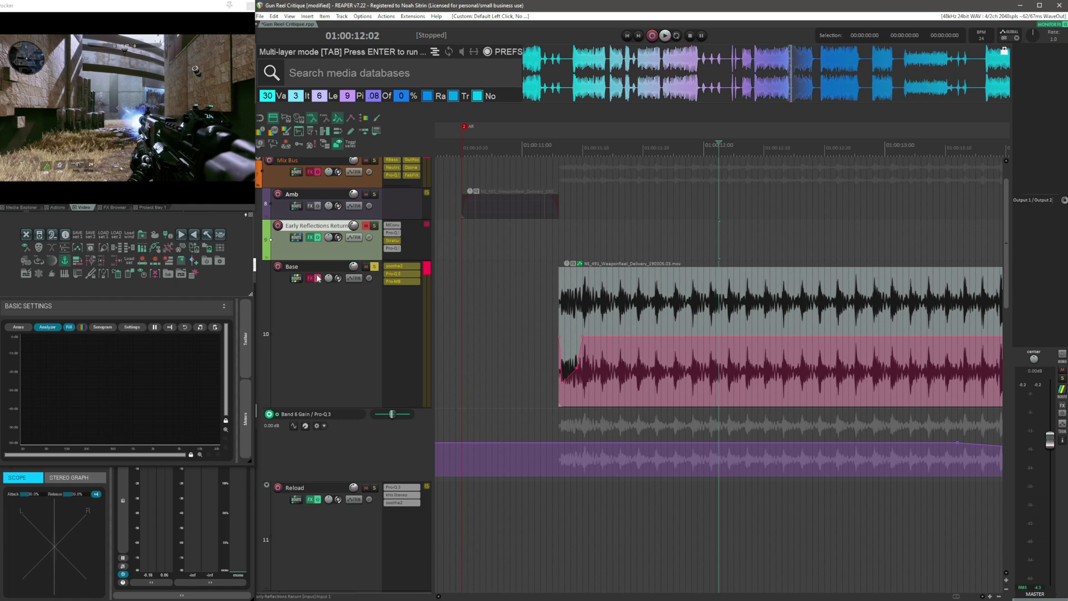
{"action": "left_click", "coordinate": [557, 248]}
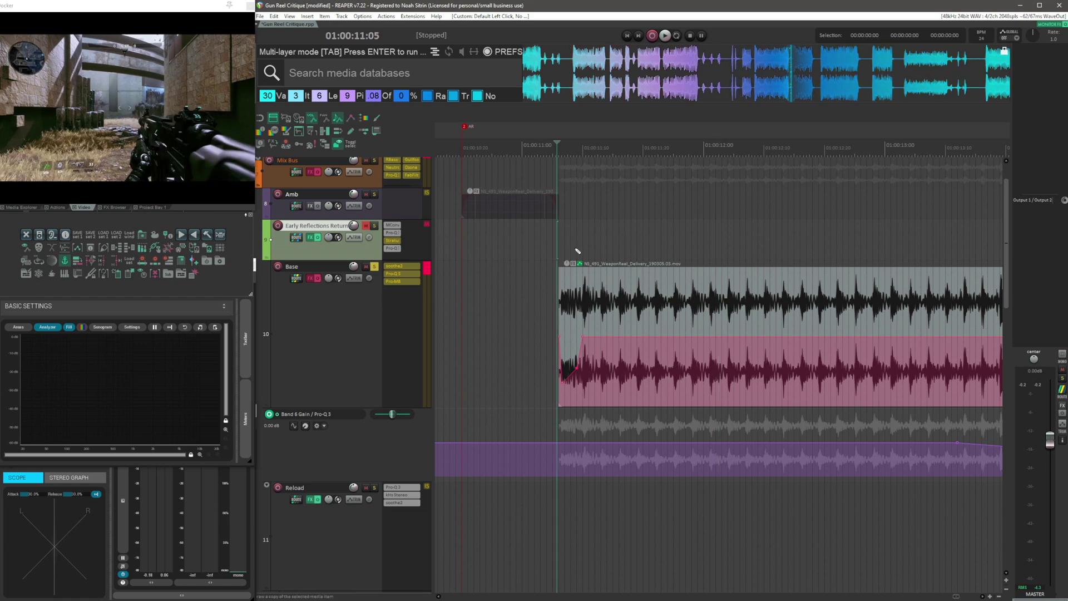
{"action": "scroll", "coordinate": [644, 262], "scroll_direction": "down", "scroll_amount": 5}
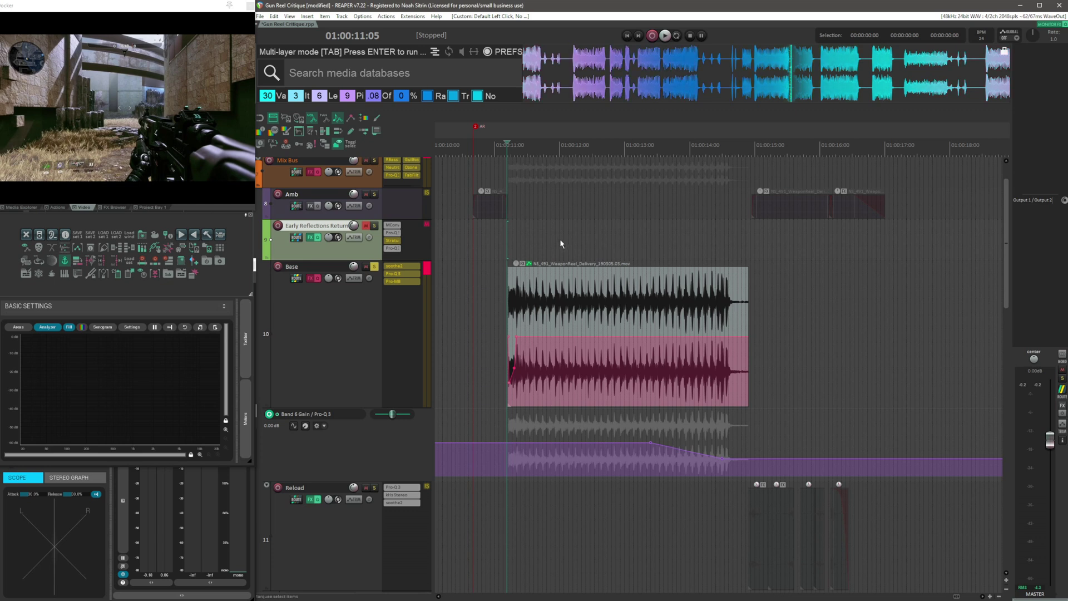
{"action": "left_click", "coordinate": [538, 236]}
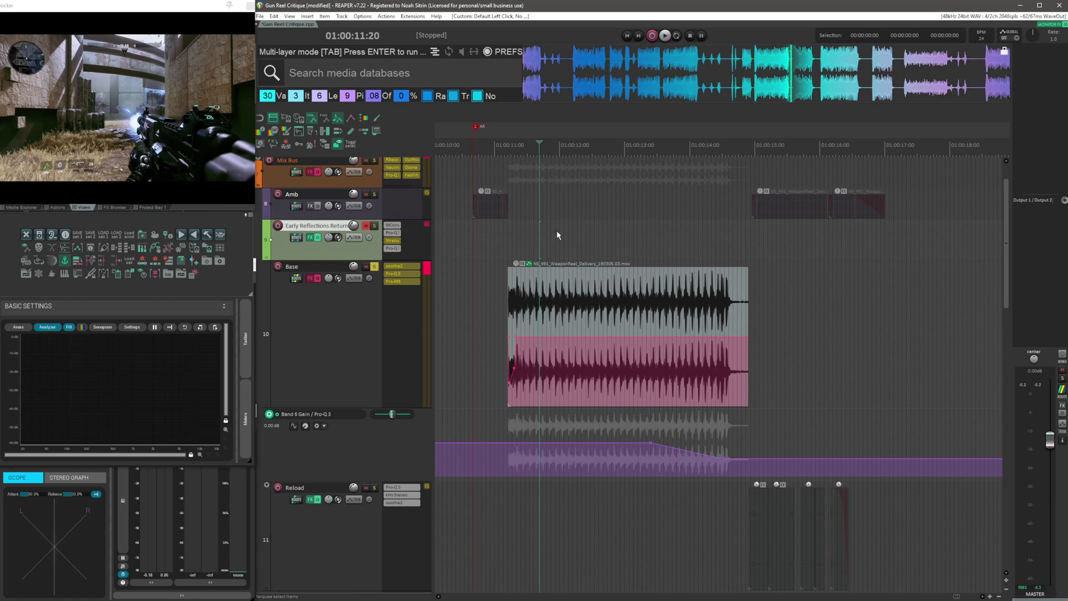
{"action": "scroll", "coordinate": [556, 231], "scroll_direction": "up", "scroll_amount": 5}
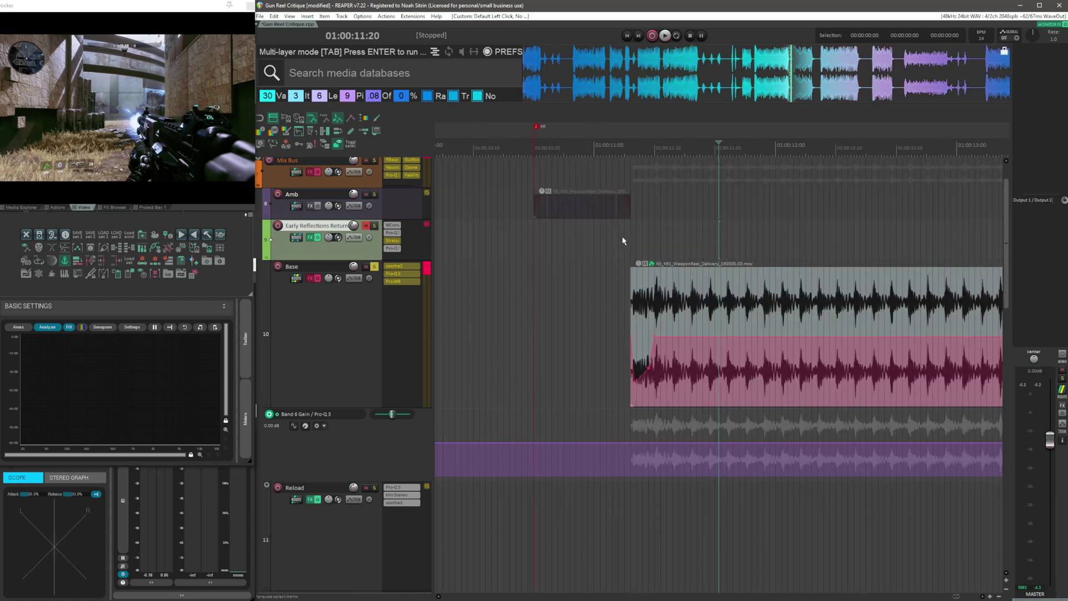
{"action": "scroll", "coordinate": [678, 273], "scroll_direction": "up", "scroll_amount": 3}
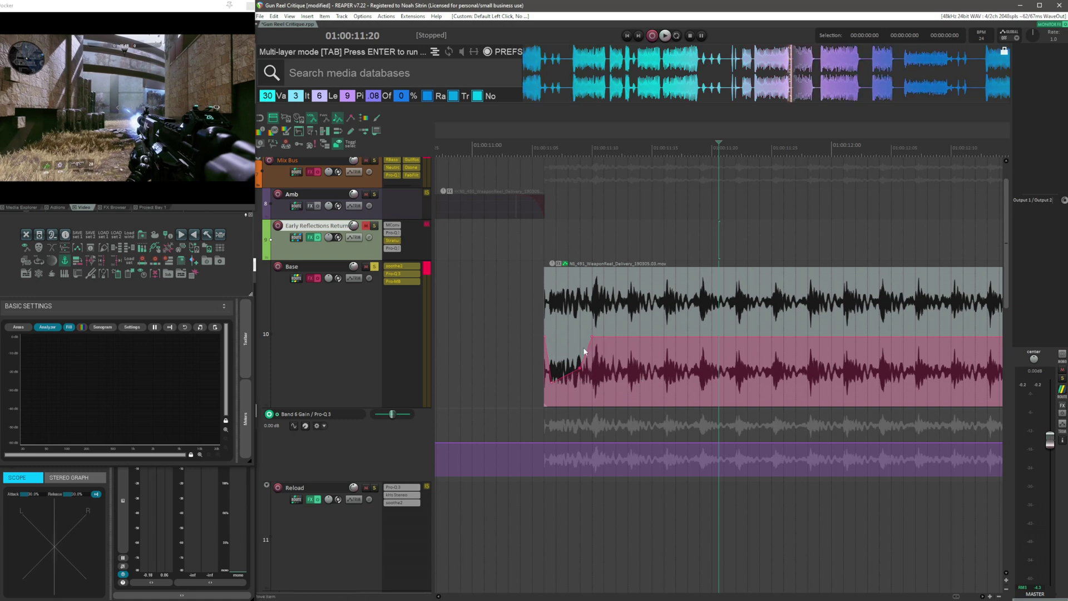
{"action": "left_click", "coordinate": [595, 232]}
{"action": "scroll", "coordinate": [710, 229], "scroll_direction": "down", "scroll_amount": 4}
{"action": "scroll", "coordinate": [709, 233], "scroll_direction": "right", "scroll_amount": 3}
{"action": "scroll", "coordinate": [709, 233], "scroll_direction": "left", "scroll_amount": 2}
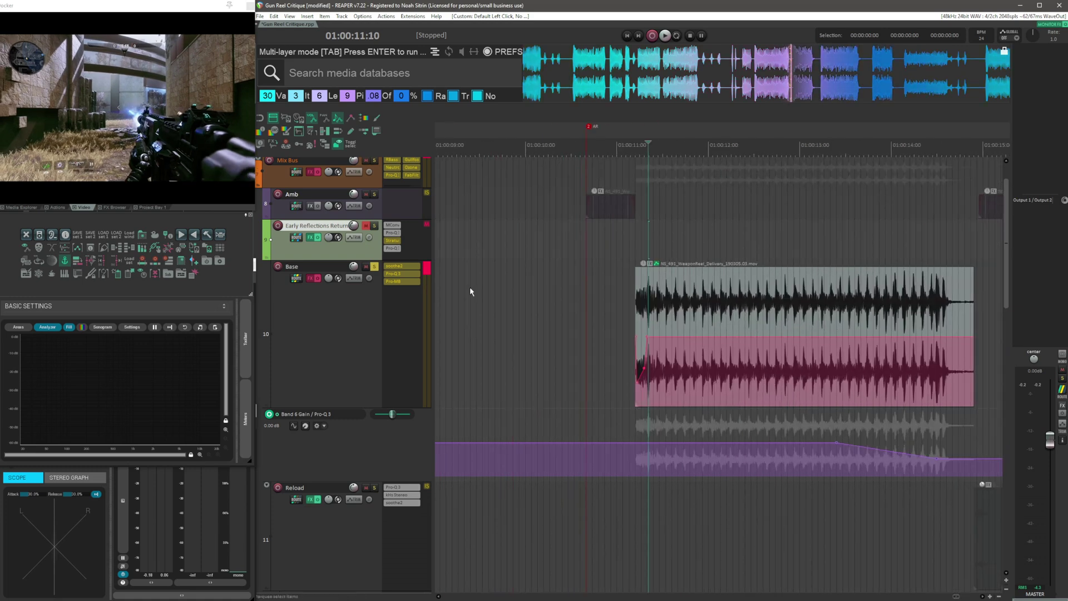
Re-enable the Base track's effects, open its effects chain with Pro-Q 3 and Pro-MB bypassed, and show soothe2
{"action": "left_click", "coordinate": [317, 278]}
{"action": "left_click", "coordinate": [402, 273]}
{"action": "left_click_drag", "start_coordinate": [534, 33], "coordinate": [454, 54]}
{"action": "left_click", "coordinate": [371, 106]}
{"action": "left_click", "coordinate": [402, 97]}
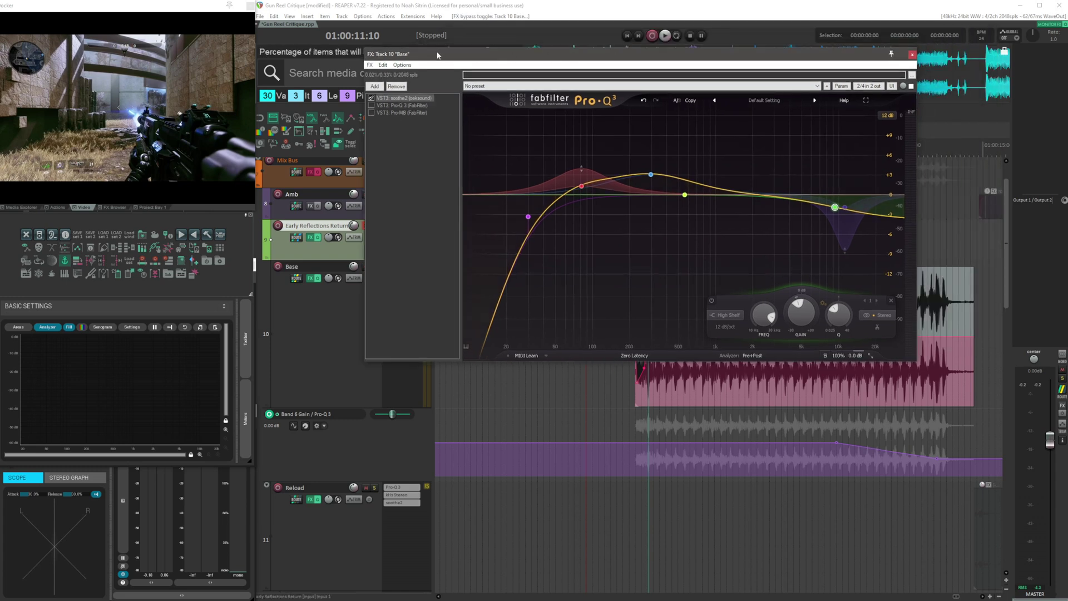
{"action": "left_click_drag", "start_coordinate": [437, 55], "coordinate": [256, 55]}
Compare the Base burst's playback with soothe2 on, bypassed and on again
{"action": "key", "text": "space"}
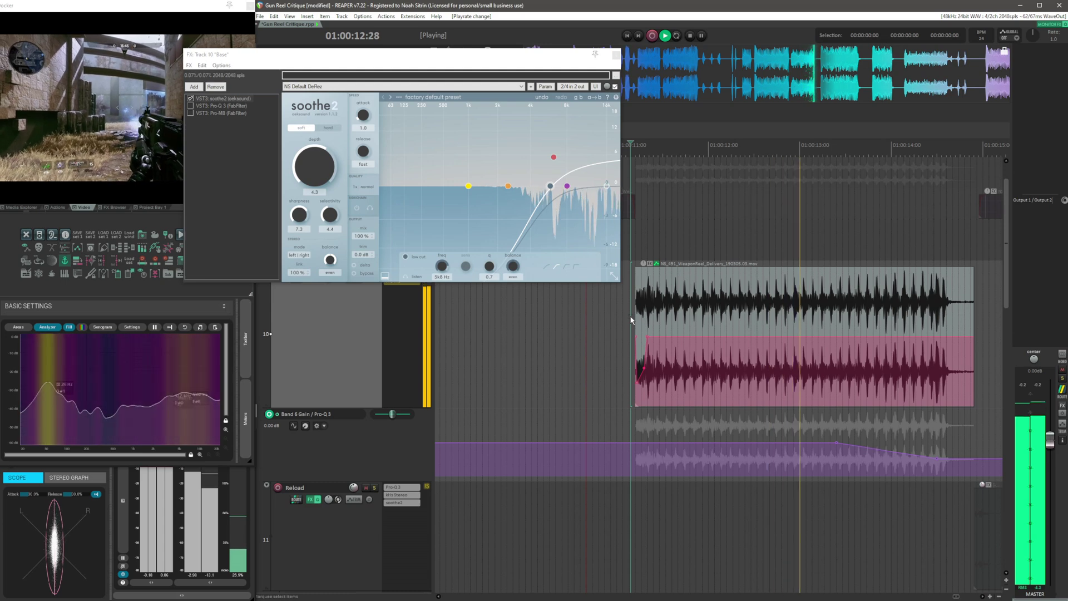
{"action": "key", "text": "space"}
{"action": "left_click", "coordinate": [191, 99]}
{"action": "key", "text": "space"}
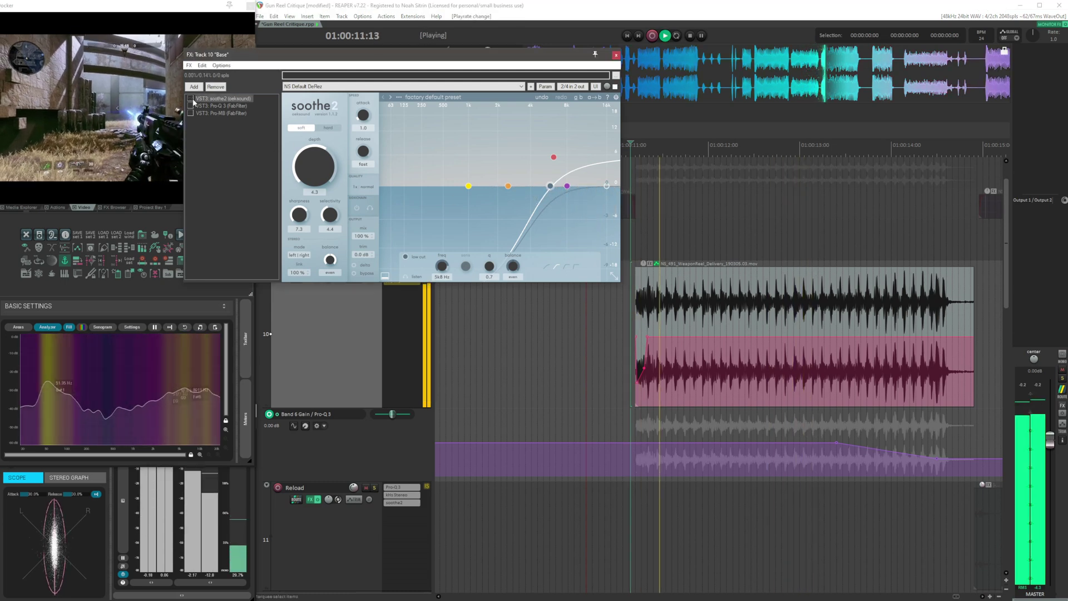
{"action": "key", "text": "space"}
{"action": "left_click", "coordinate": [190, 99]}
{"action": "key", "text": "space"}
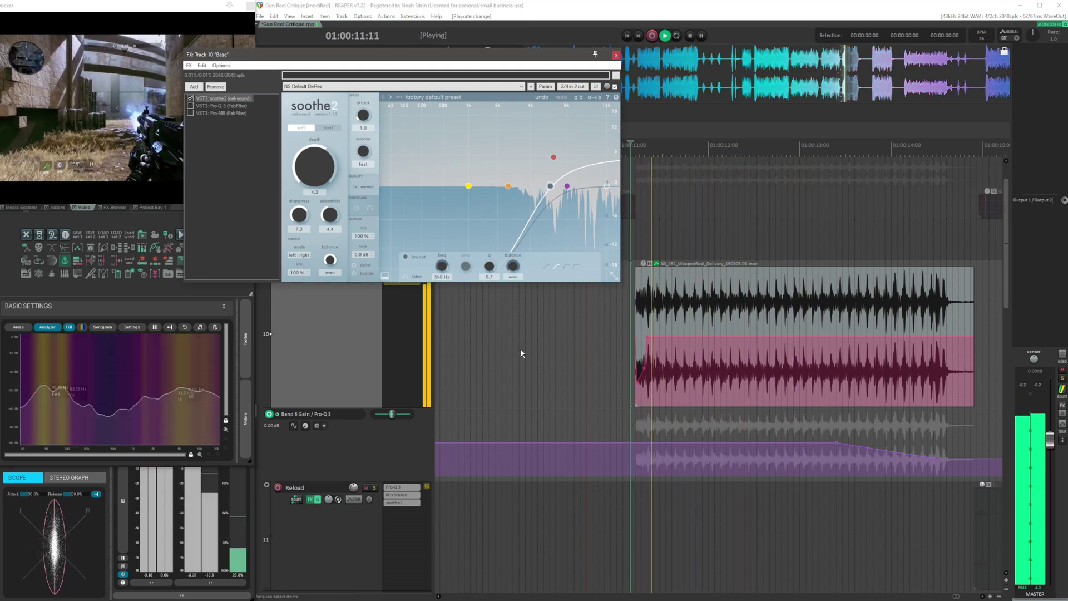
{"action": "key", "text": "space"}
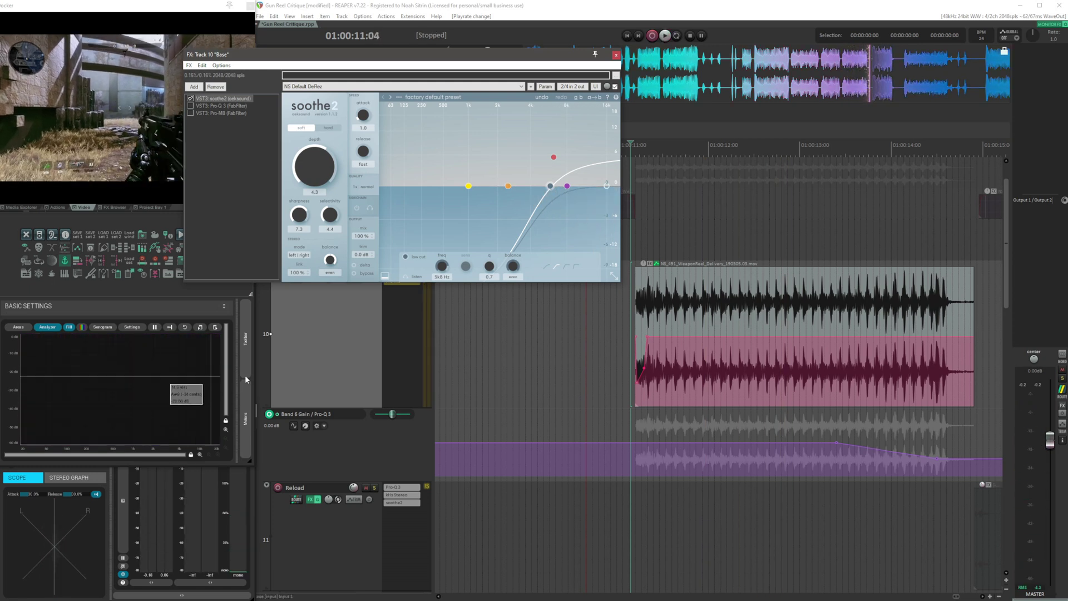
Enable Pro-Q 3 on the Base track and play the burst from just before the first shot through it
{"action": "left_click", "coordinate": [242, 105]}
{"action": "left_click", "coordinate": [190, 106]}
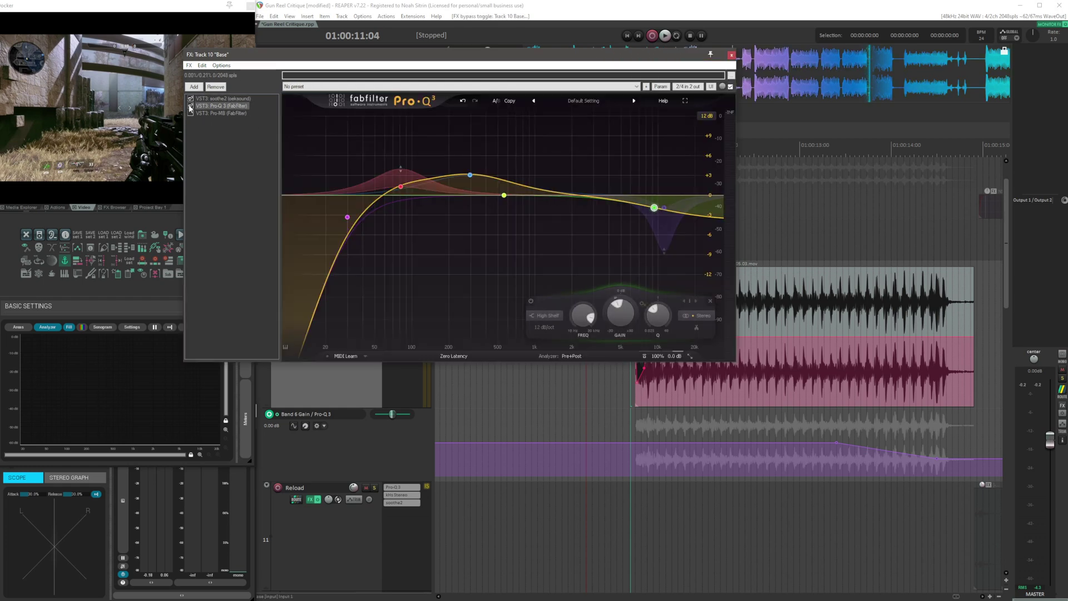
{"action": "left_click_drag", "start_coordinate": [483, 49], "coordinate": [576, 45]}
{"action": "key", "text": "space"}
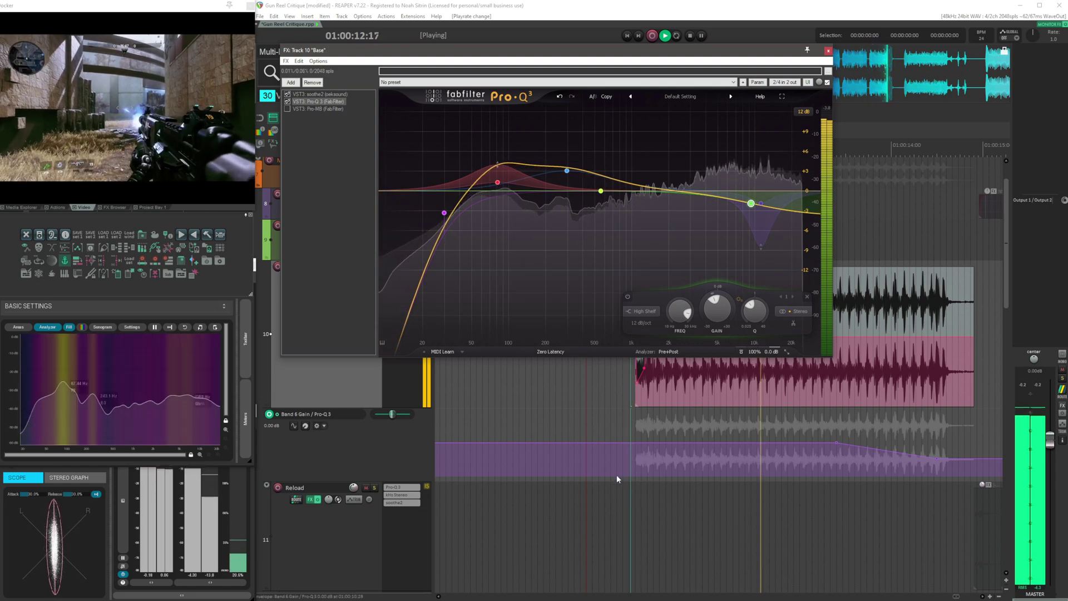
{"action": "key", "text": "space"}
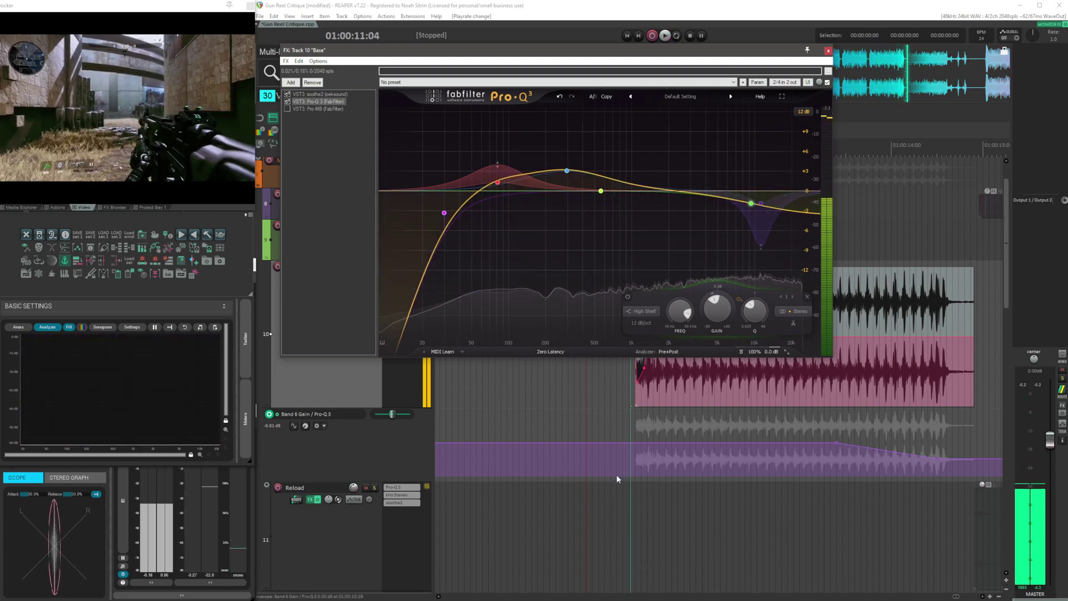
Inspect the dynamic low-frequency boost, low cut and high shelf bands of the Base track's Pro-Q 3
{"action": "mouse_move", "coordinate": [497, 168]}
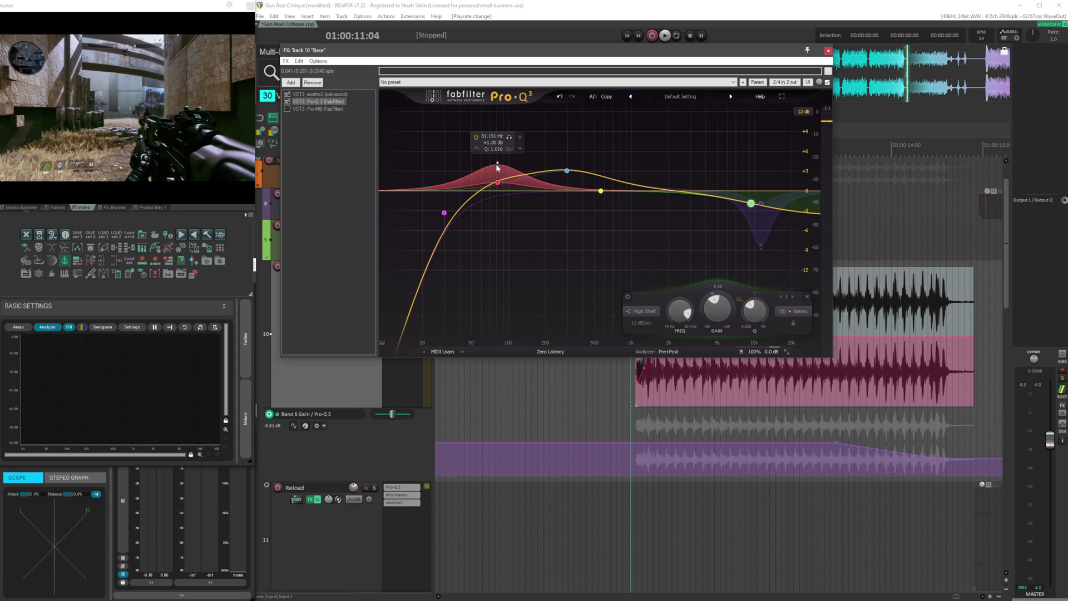
{"action": "left_click", "coordinate": [444, 213]}
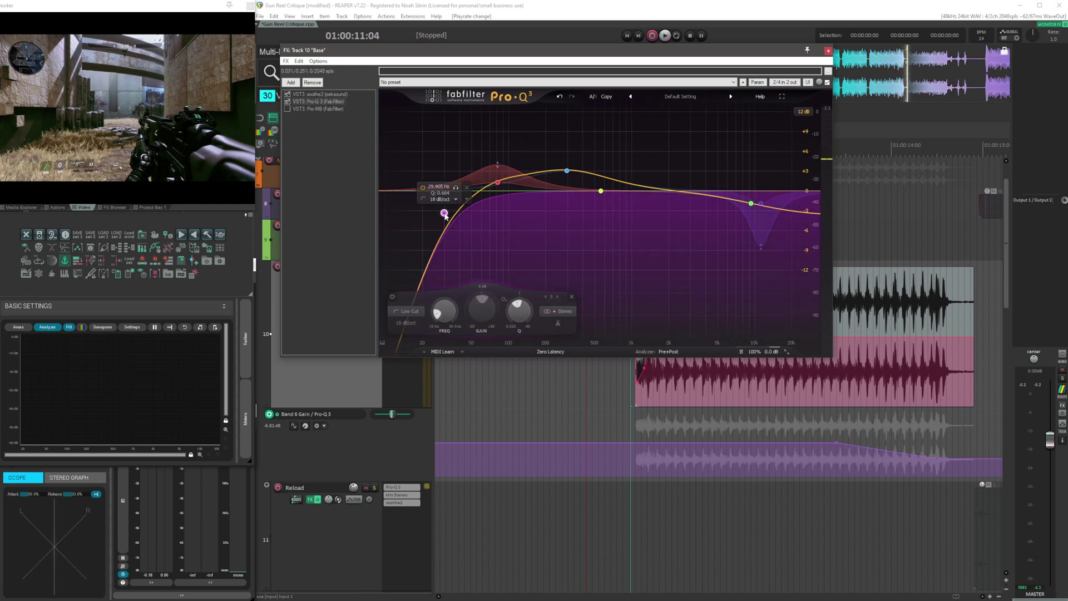
{"action": "left_click", "coordinate": [750, 205]}
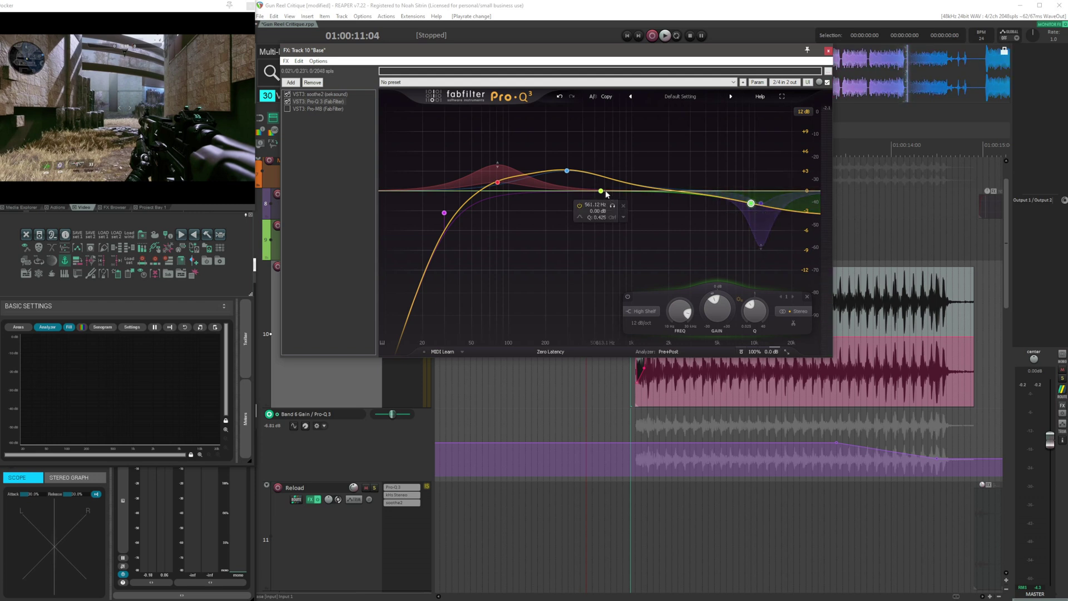
Select the 561 Hz bell band in the Base track's Pro-Q 3 and locate its gain automation under the burst
{"action": "left_click", "coordinate": [600, 192]}
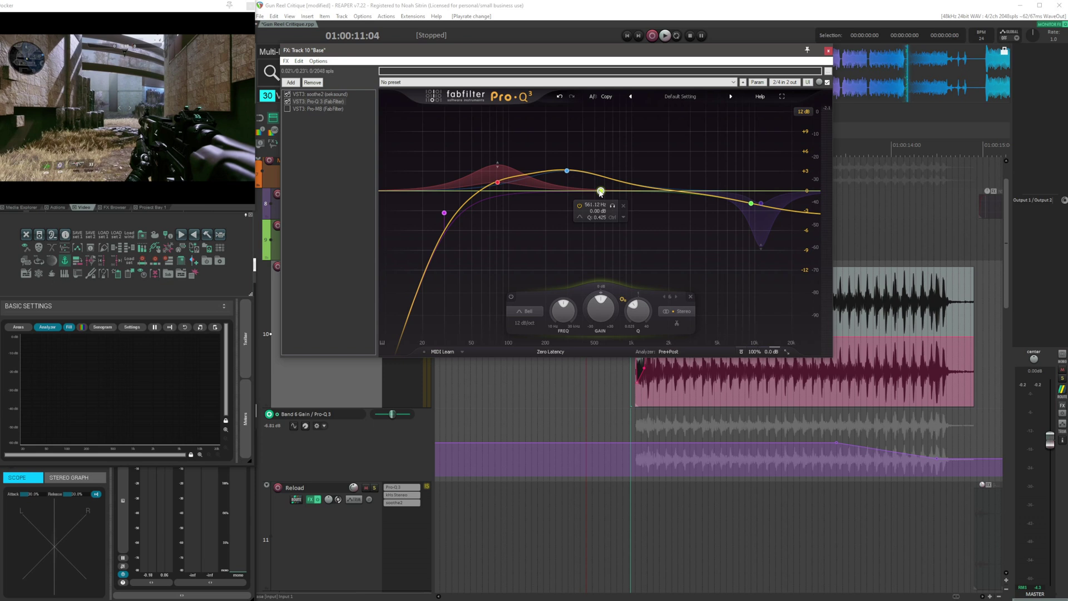
{"action": "left_click", "coordinate": [833, 429]}
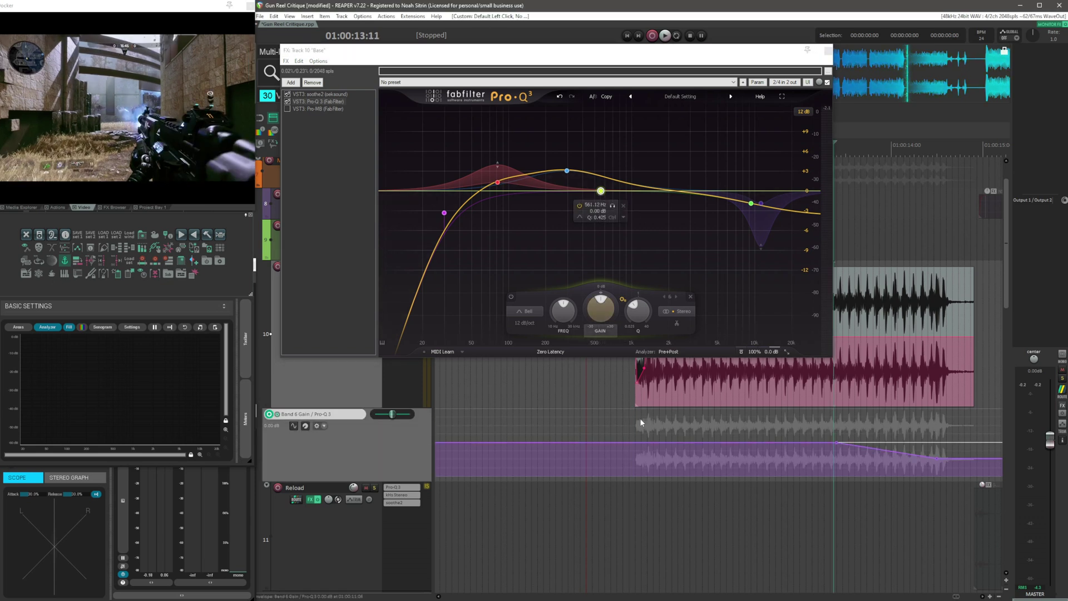
{"action": "left_click", "coordinate": [801, 420]}
{"action": "scroll", "coordinate": [709, 446], "scroll_direction": "right", "scroll_amount": 2}
{"action": "mouse_move", "coordinate": [796, 460]}
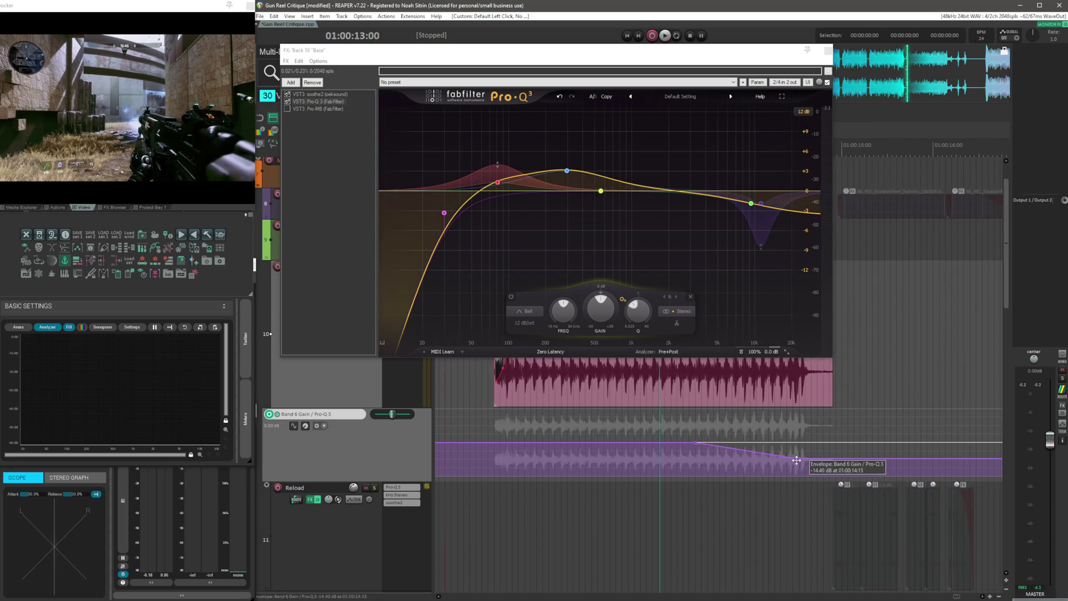
Examine the 561 Hz band's cut by placing the playhead along its gain automation ramp to the burst's end, then earlier at 01:00:12:09
{"action": "left_click", "coordinate": [743, 423]}
{"action": "right_click", "coordinate": [749, 435]}
{"action": "left_click", "coordinate": [718, 421]}
{"action": "left_click", "coordinate": [756, 425]}
{"action": "left_click", "coordinate": [783, 422]}
{"action": "left_click", "coordinate": [796, 420]}
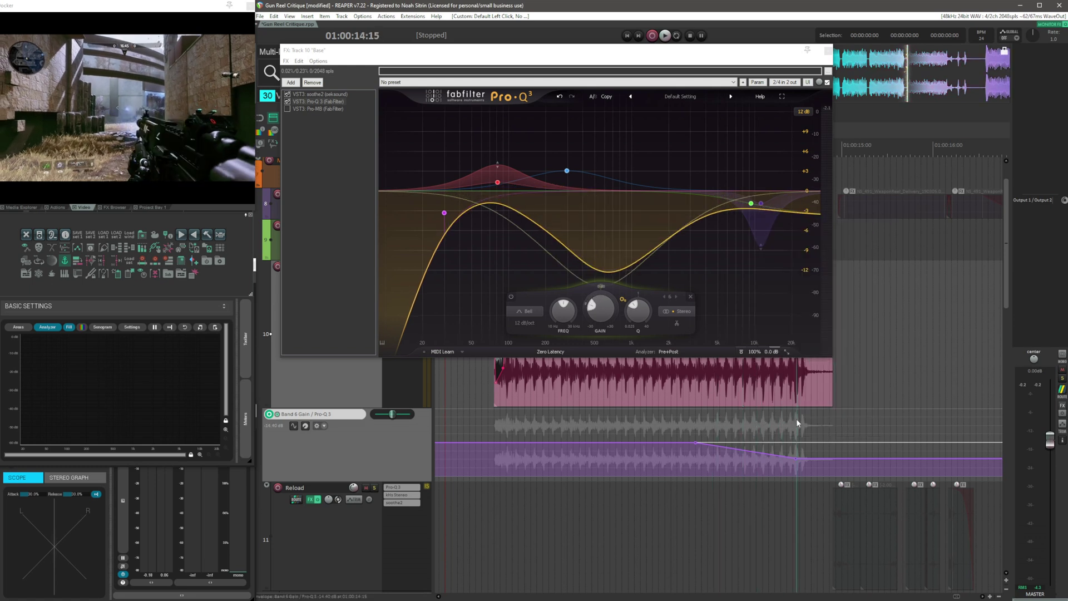
{"action": "scroll", "coordinate": [796, 418], "scroll_direction": "up", "scroll_amount": 1}
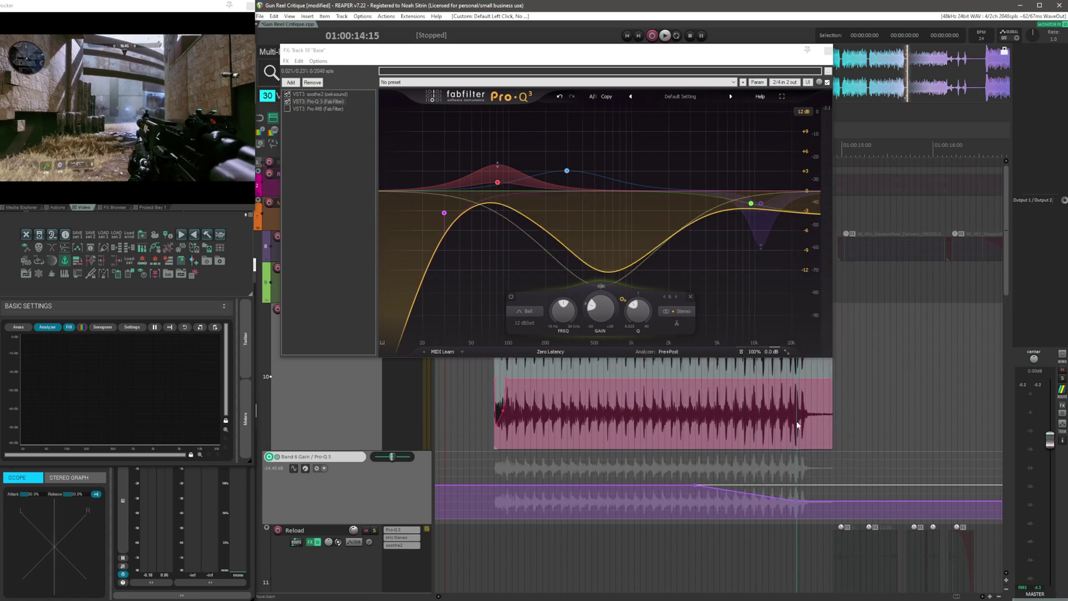
{"action": "left_click", "coordinate": [748, 467]}
{"action": "left_click", "coordinate": [596, 469]}
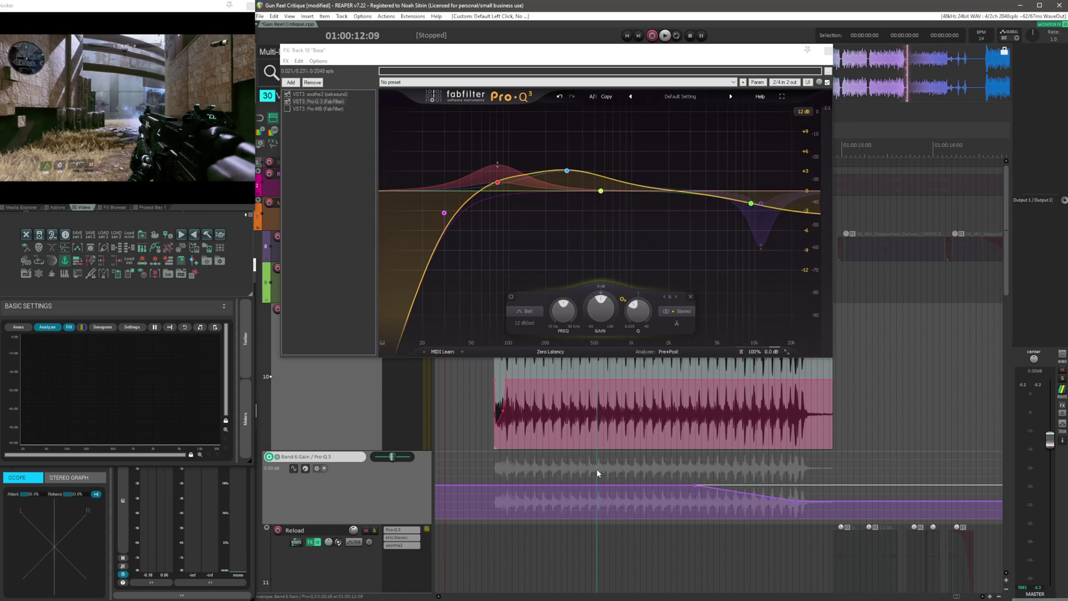
Enable Pro-MB on the Base track and inspect its four compression bands and their controls
{"action": "key", "text": "space"}
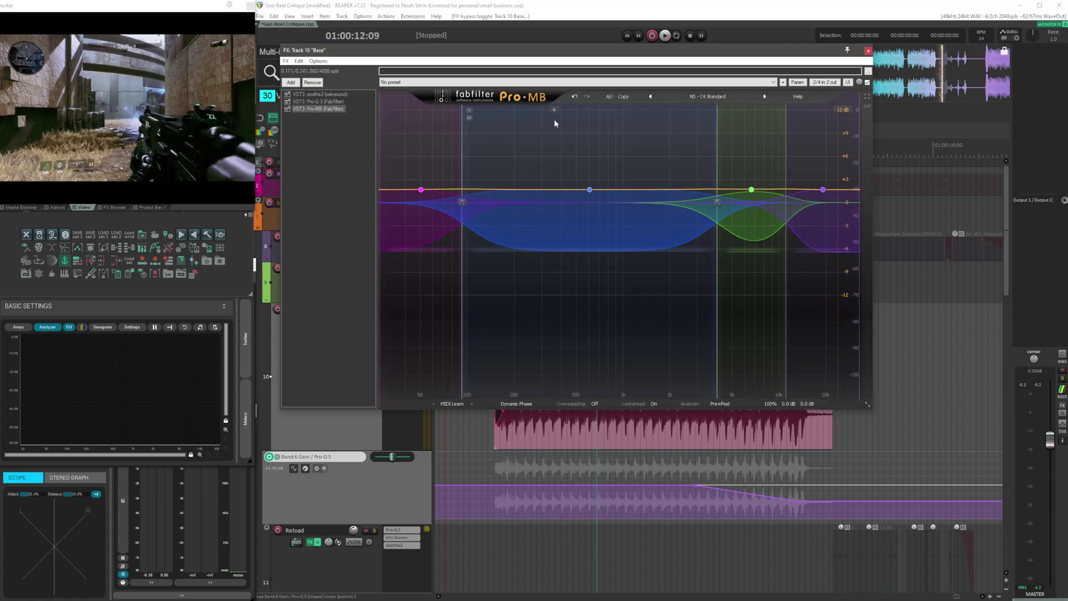
{"action": "left_click", "coordinate": [421, 190]}
{"action": "left_click_drag", "start_coordinate": [556, 161], "coordinate": [832, 218]}
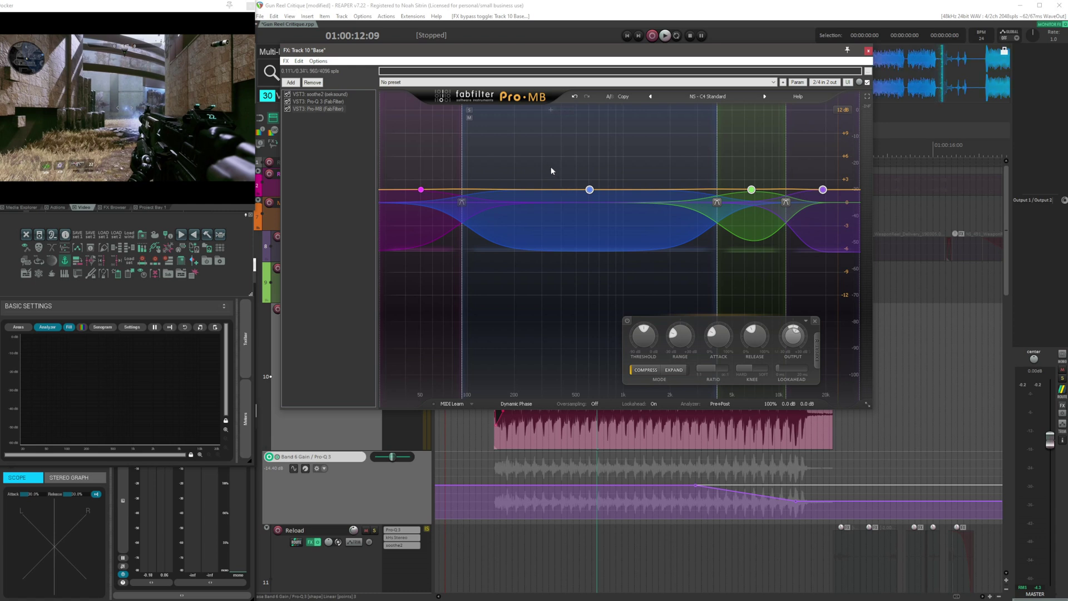
{"action": "left_click_drag", "start_coordinate": [410, 155], "coordinate": [820, 215]}
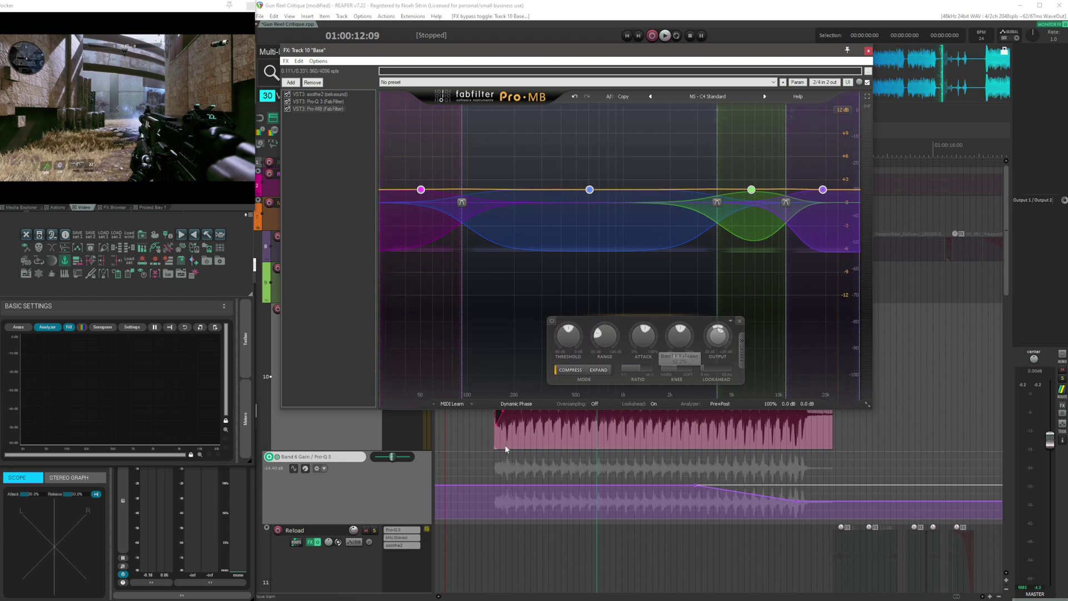
Play the Base burst through Pro-MB from just before the first shot
{"action": "left_click", "coordinate": [484, 438]}
{"action": "key", "text": "space"}
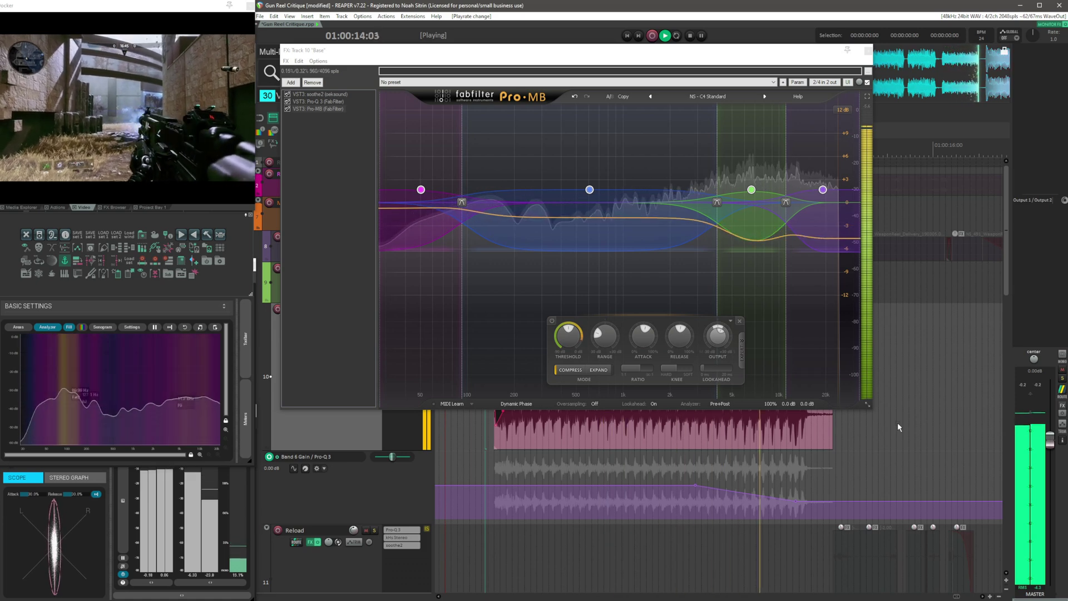
{"action": "key", "text": "space"}
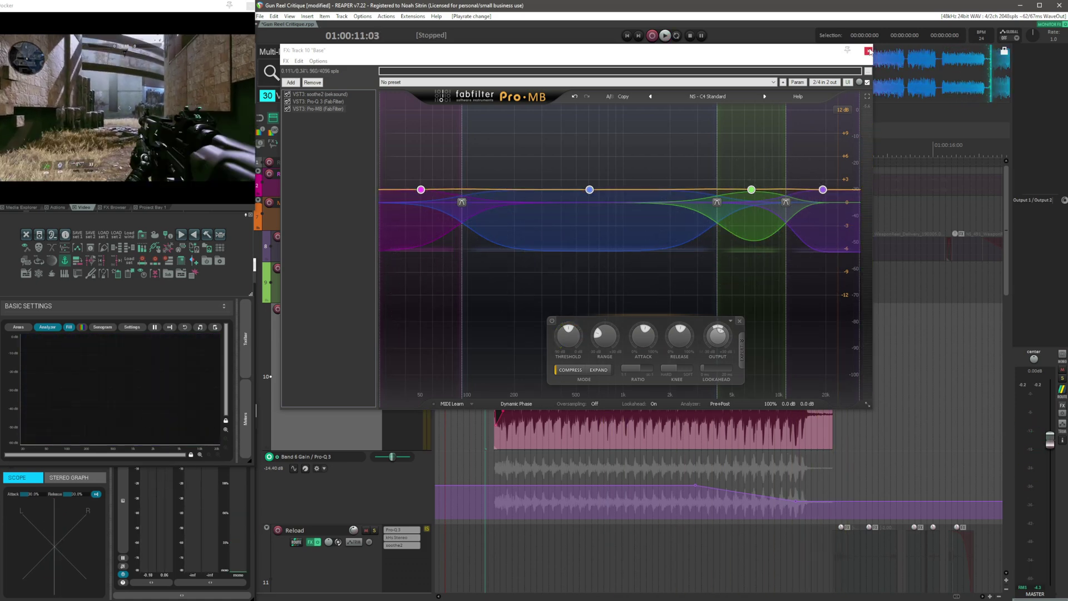
Close the Base track's effects chain and check its send to Early Reflections Return in the track routing
{"action": "left_click", "coordinate": [869, 50]}
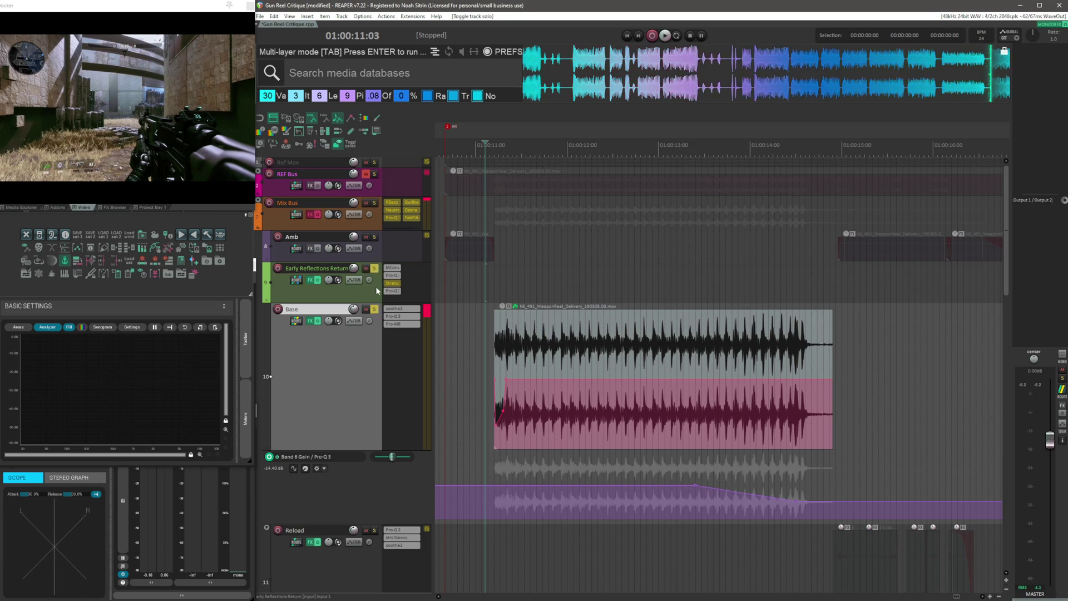
{"action": "left_click", "coordinate": [296, 322]}
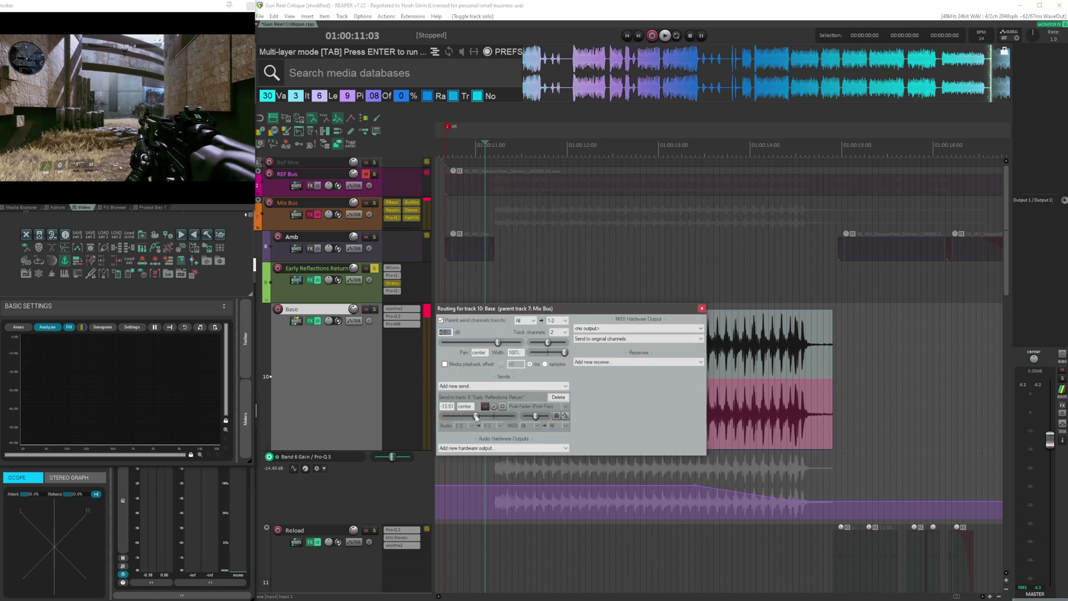
{"action": "left_click", "coordinate": [701, 309]}
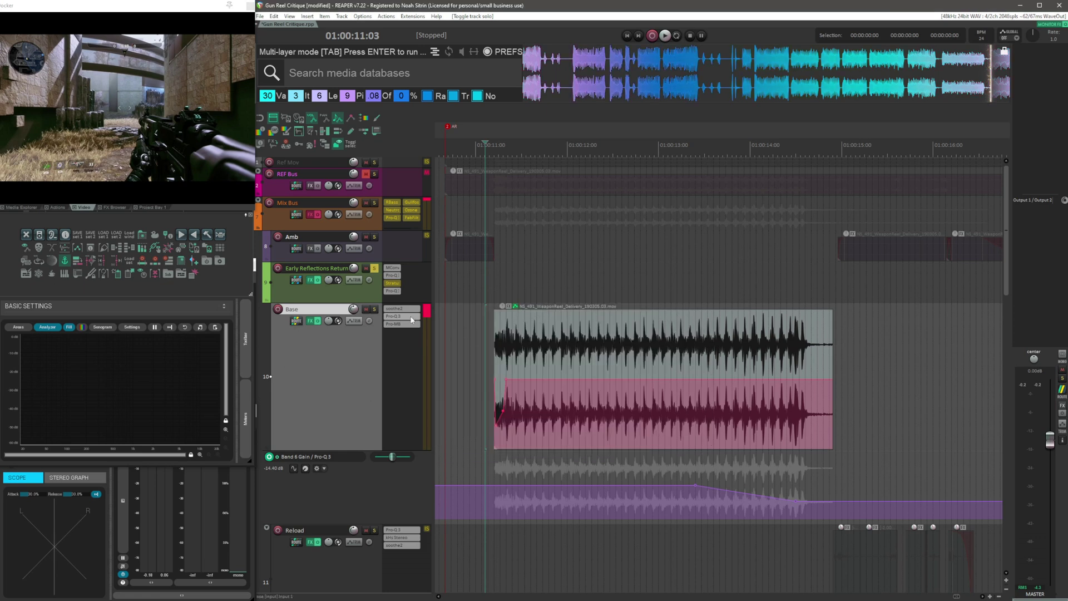
Open the Early Reflections Return's effects chain, bypass both Pro-Q 3 instances and show MConvolutionEZ
{"action": "left_click", "coordinate": [310, 279]}
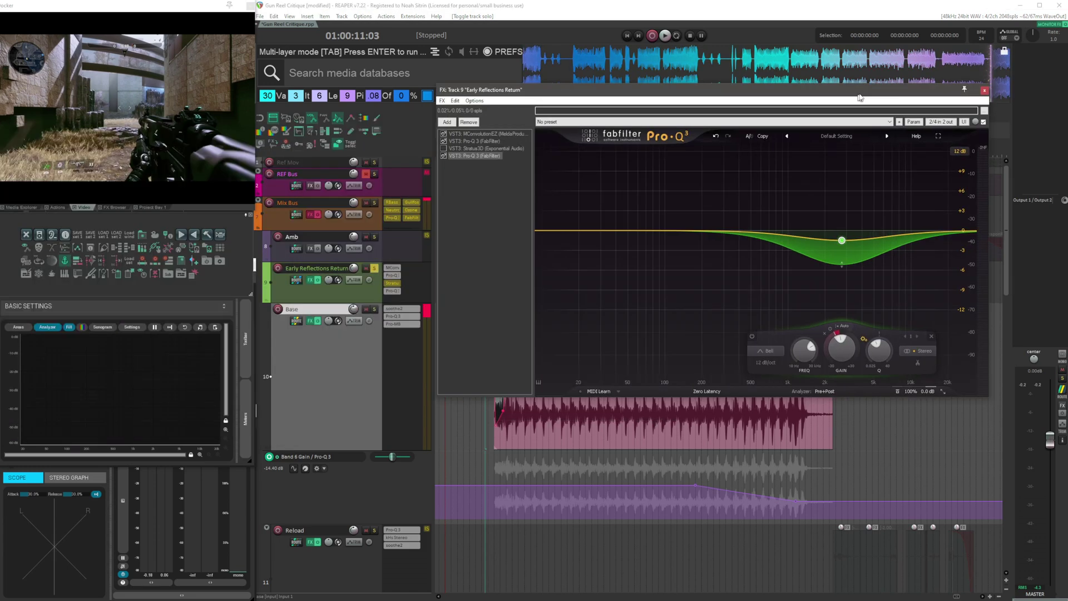
{"action": "left_click_drag", "start_coordinate": [819, 103], "coordinate": [774, 66]}
{"action": "left_click", "coordinate": [357, 126]}
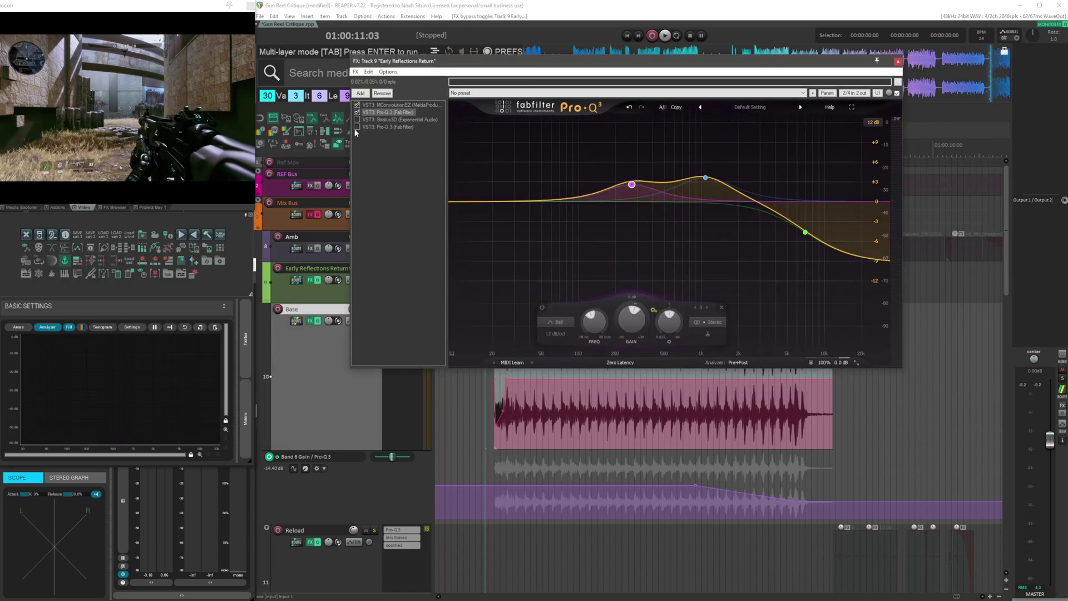
{"action": "left_click", "coordinate": [356, 112]}
{"action": "left_click", "coordinate": [394, 104]}
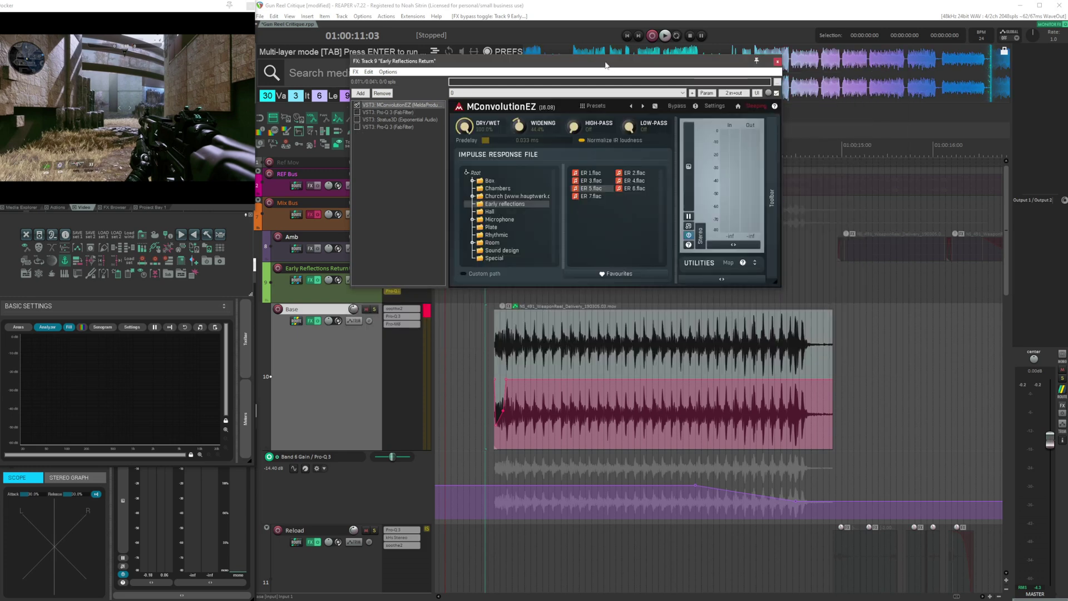
Move the effects window clear of the burst and audition the early reflections through MConvolutionEZ alone
{"action": "left_click_drag", "start_coordinate": [602, 62], "coordinate": [721, 55]}
{"action": "key", "text": "space"}
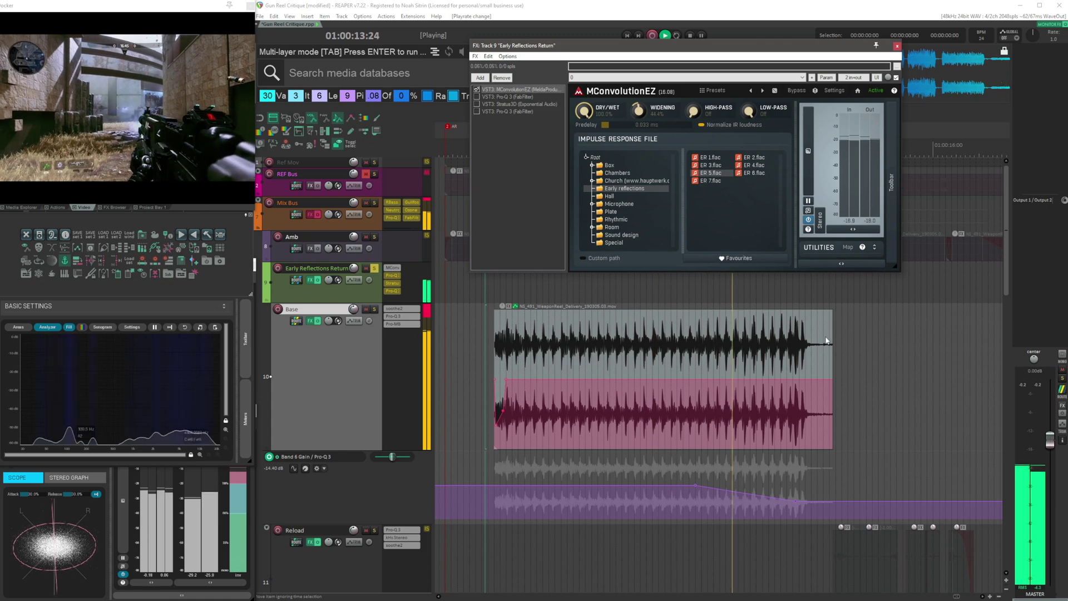
{"action": "key", "text": "space"}
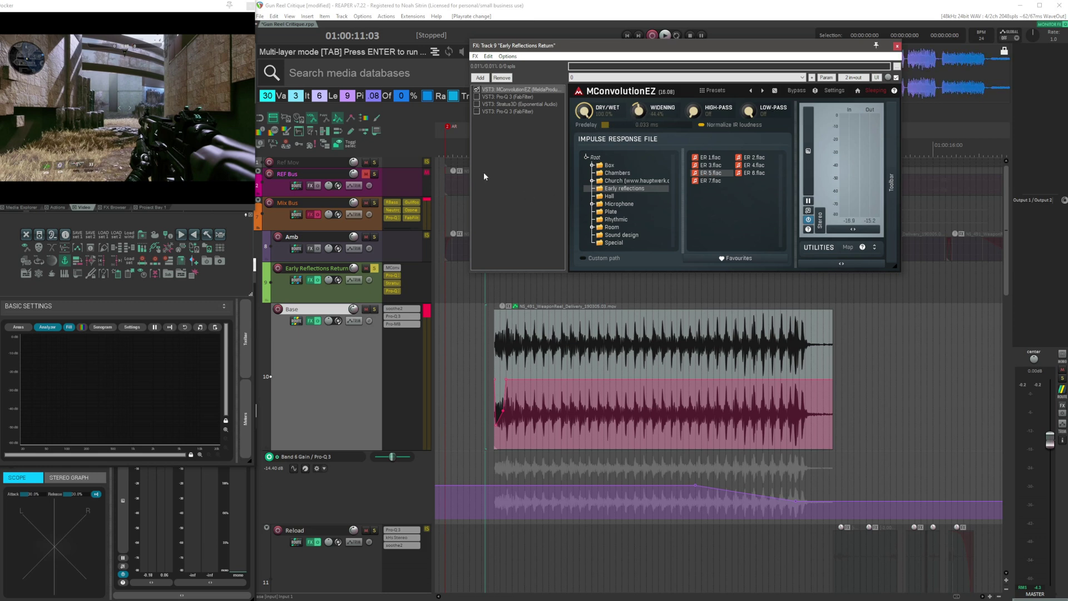
Enable the first Pro-Q 3 on the Early Reflections Return, play the burst through it and inspect its EQ bands
{"action": "left_click", "coordinate": [503, 96]}
{"action": "left_click", "coordinate": [476, 96]}
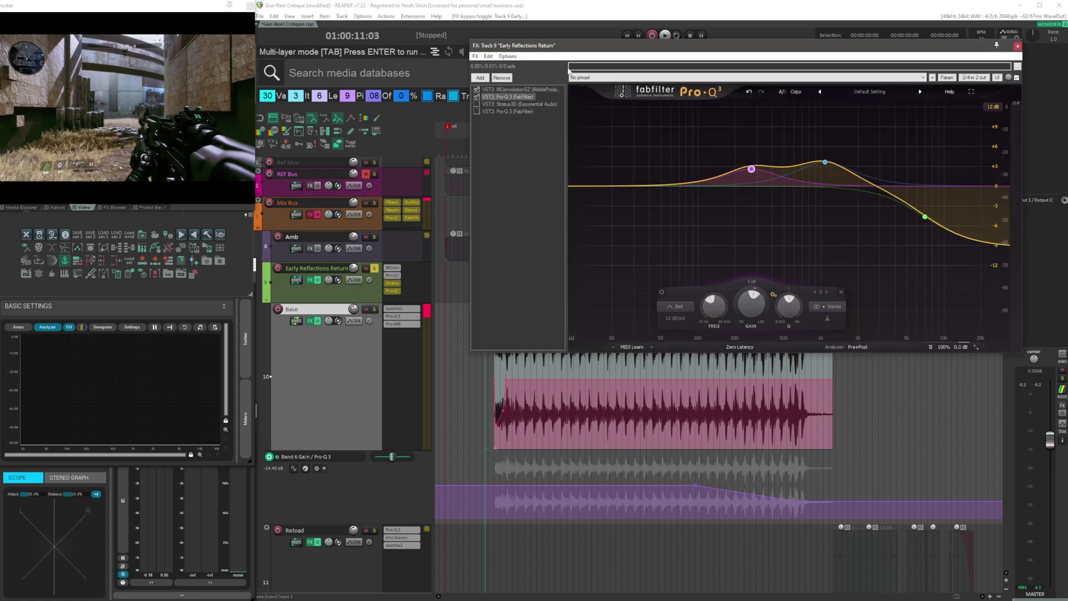
{"action": "left_click_drag", "start_coordinate": [647, 46], "coordinate": [512, 50]}
{"action": "key", "text": "space"}
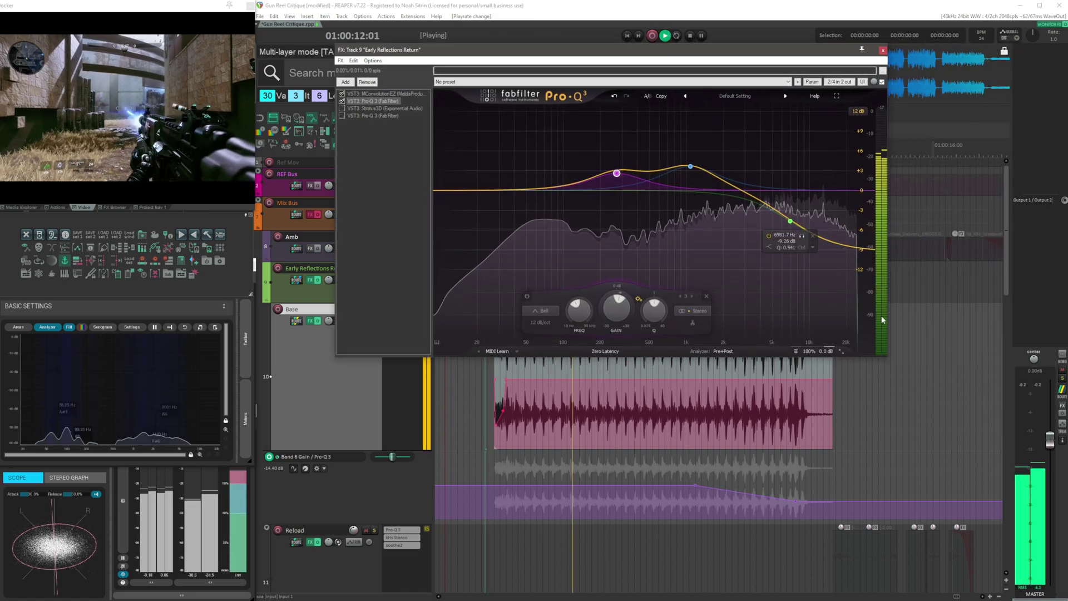
{"action": "mouse_move", "coordinate": [620, 172]}
{"action": "key", "text": "space"}
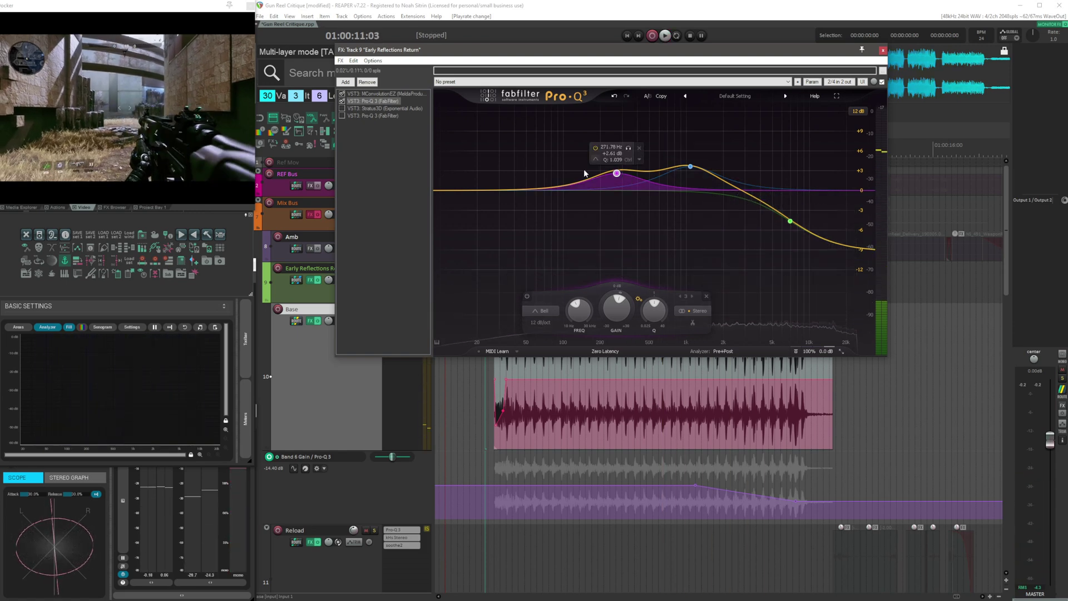
{"action": "mouse_move", "coordinate": [687, 167]}
{"action": "double_click", "coordinate": [780, 215]}
Enable the last Pro-Q 3 on the Early Reflections Return, play the burst through its dynamic cut and close the chain
{"action": "left_click", "coordinate": [379, 116]}
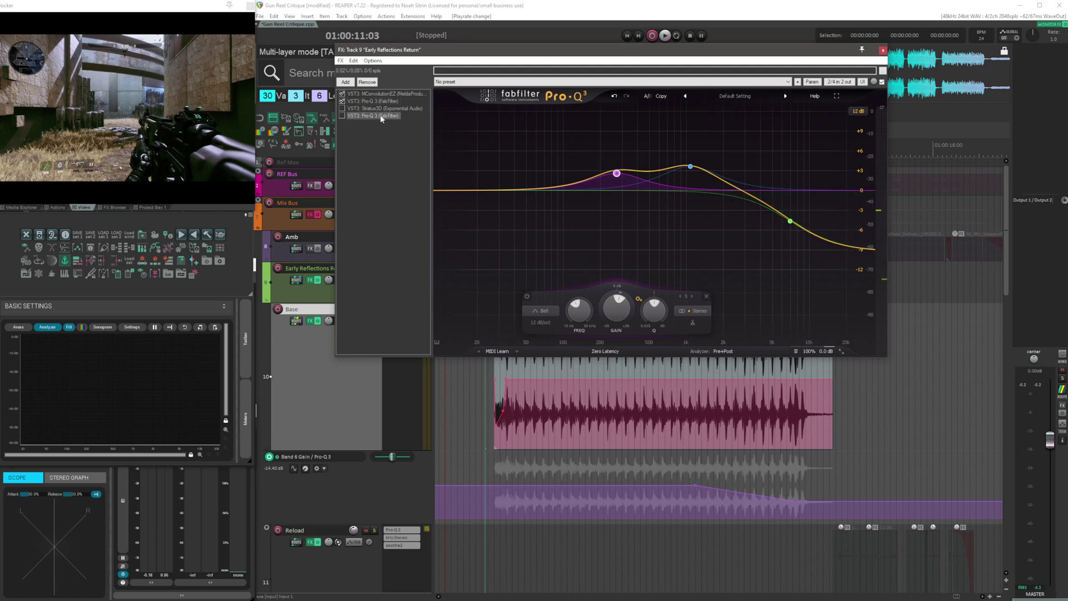
{"action": "left_click", "coordinate": [342, 117]}
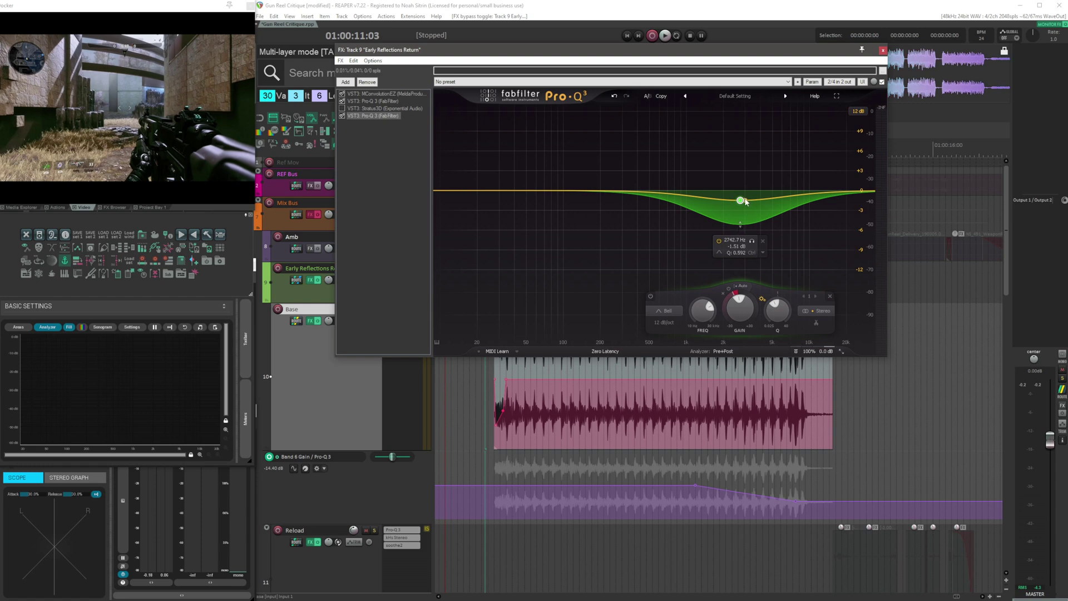
{"action": "key", "text": "space"}
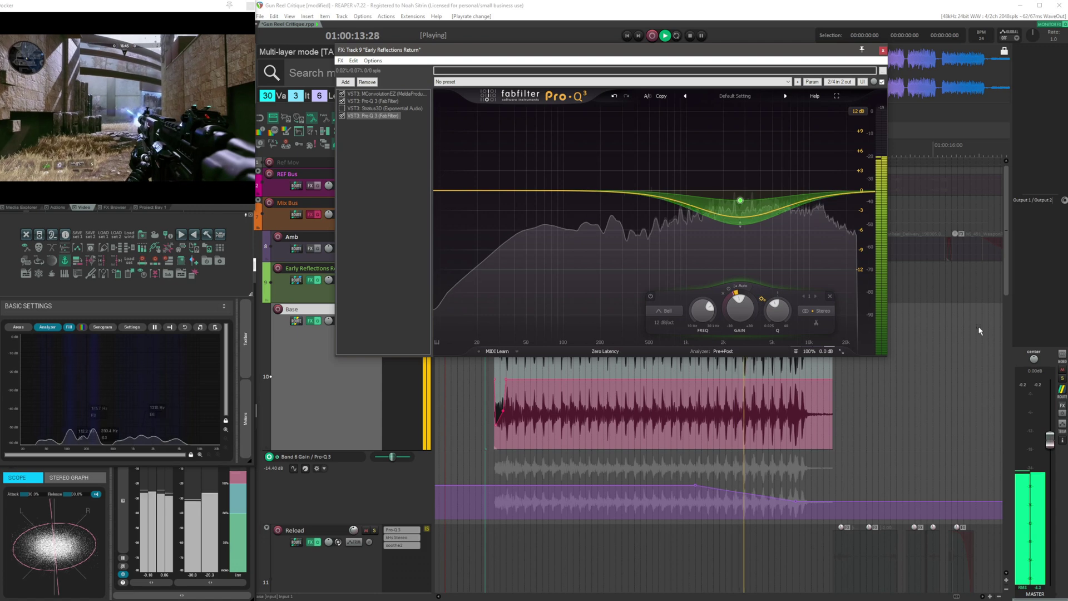
{"action": "key", "text": "space"}
{"action": "left_click", "coordinate": [882, 50]}
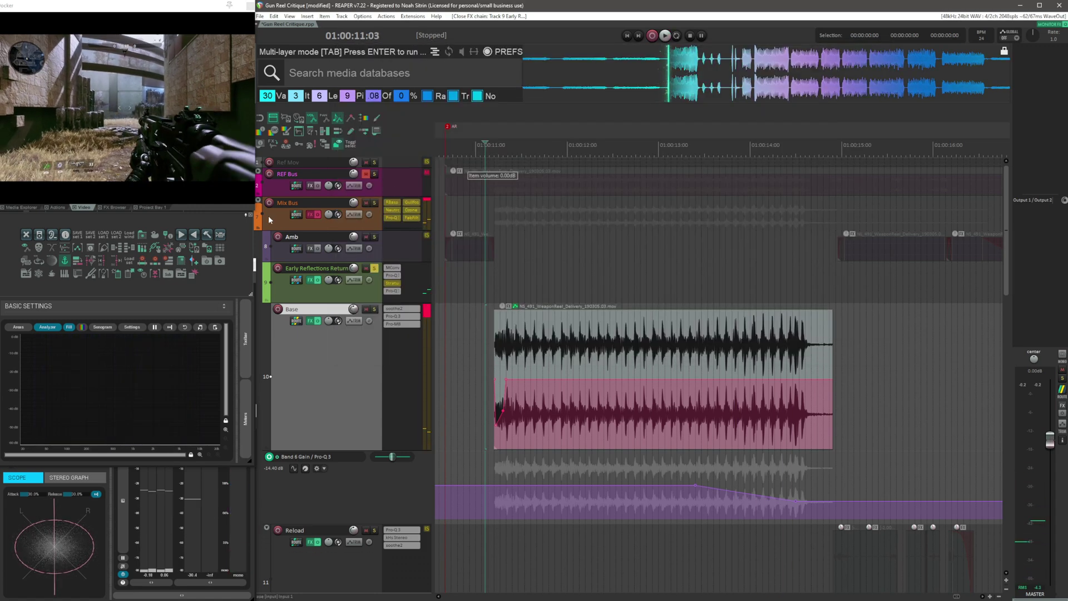
Enlarge the video preview to examine the surroundings of the shot, and shrink it back
{"action": "left_click_drag", "start_coordinate": [253, 212], "coordinate": [712, 425]}
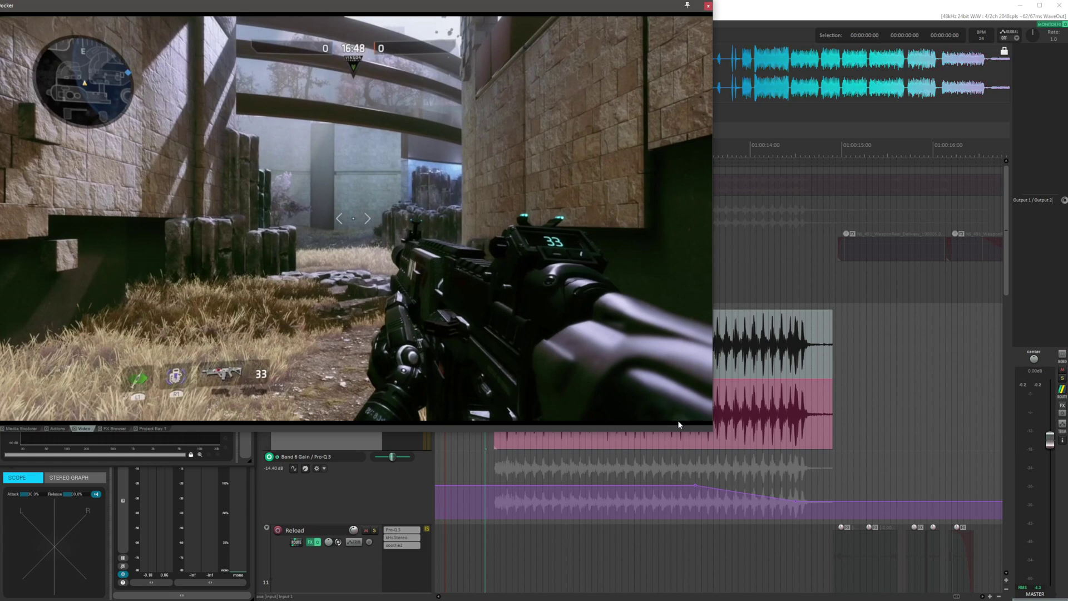
{"action": "left_click_drag", "start_coordinate": [711, 429], "coordinate": [256, 216]}
Unsolo the Base and Early Reflections Return tracks and place the playhead at 01:00:11:14 within the opening shots
{"action": "left_click", "coordinate": [526, 279]}
{"action": "scroll", "coordinate": [365, 295], "scroll_direction": "down", "scroll_amount": 2}
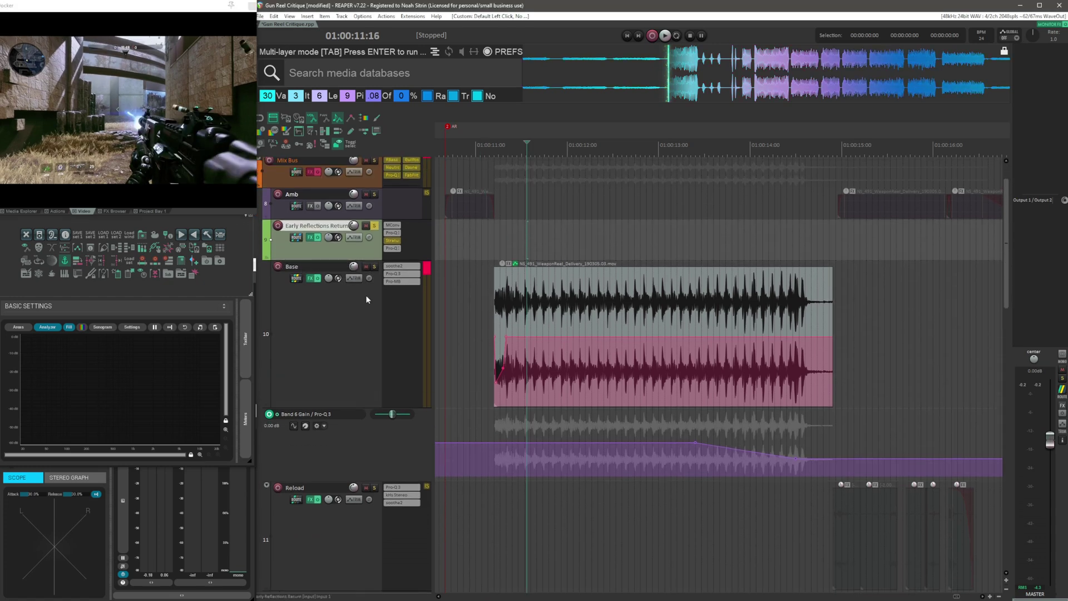
{"action": "left_click", "coordinate": [531, 226]}
{"action": "scroll", "coordinate": [532, 233], "scroll_direction": "down", "scroll_amount": 1}
{"action": "scroll", "coordinate": [411, 239], "scroll_direction": "up", "scroll_amount": 2}
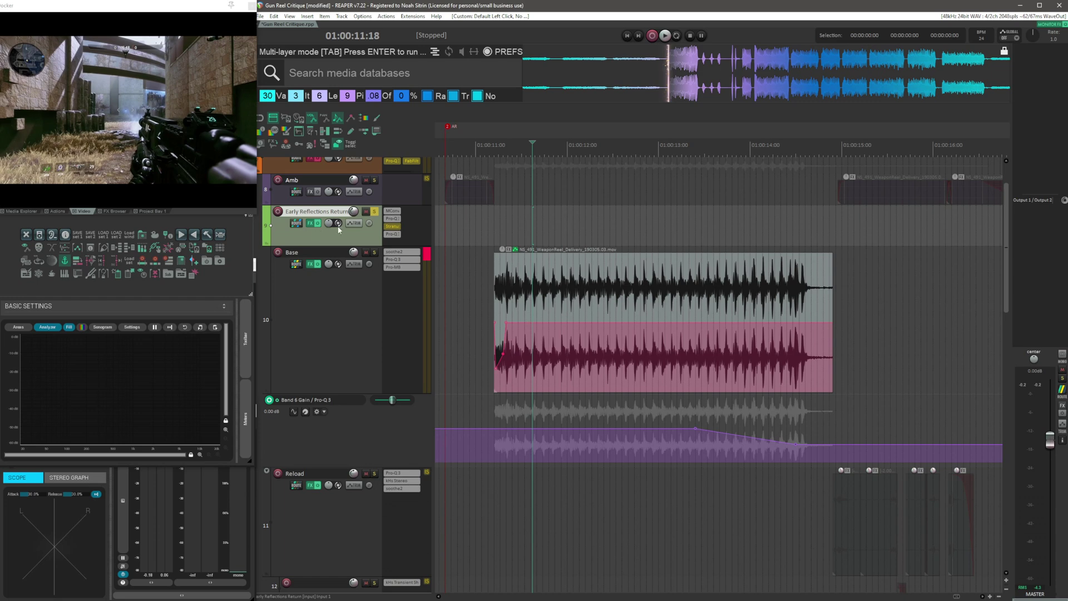
{"action": "left_click", "coordinate": [519, 228]}
{"action": "scroll", "coordinate": [521, 228], "scroll_direction": "down", "scroll_amount": 2}
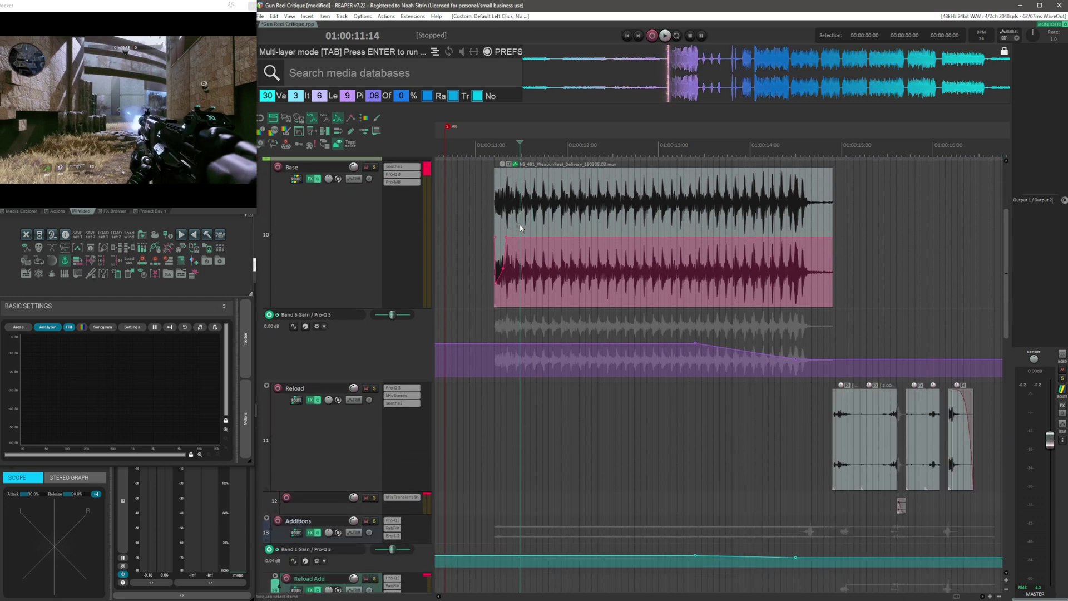
Solo the Tails Sub track and play its layers from just before the first shot
{"action": "scroll", "coordinate": [519, 245], "scroll_direction": "down", "scroll_amount": 15}
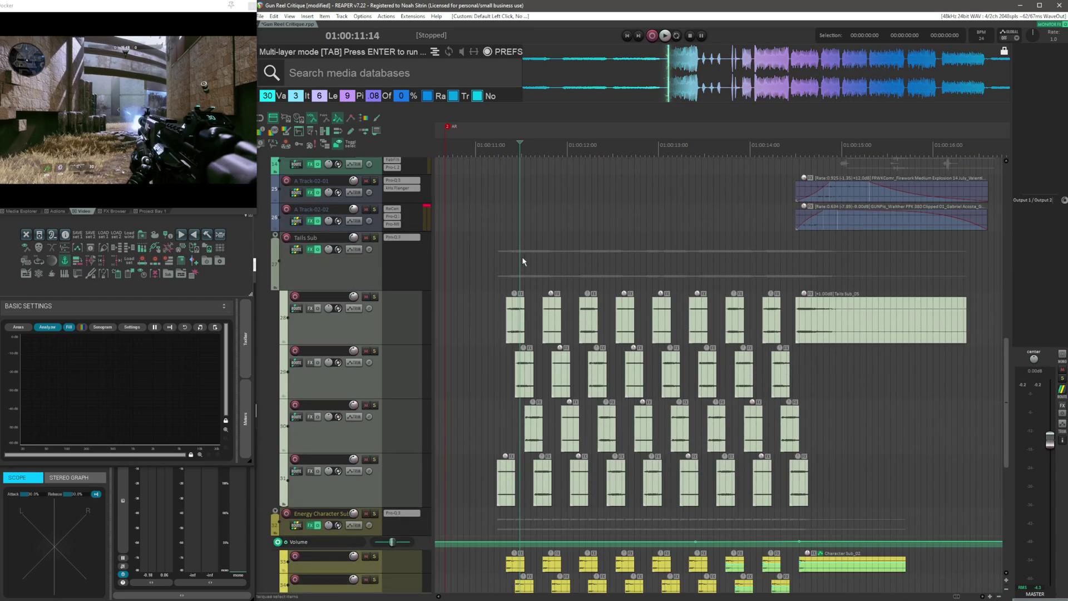
{"action": "left_click", "coordinate": [490, 263]}
{"action": "key", "text": "F6"}
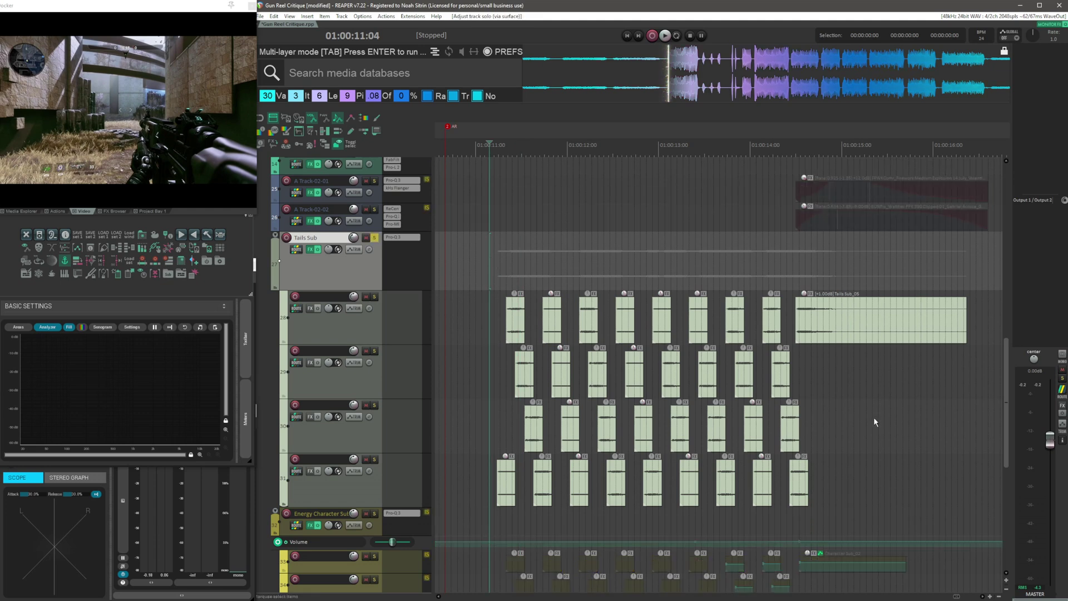
{"action": "key", "text": "space"}
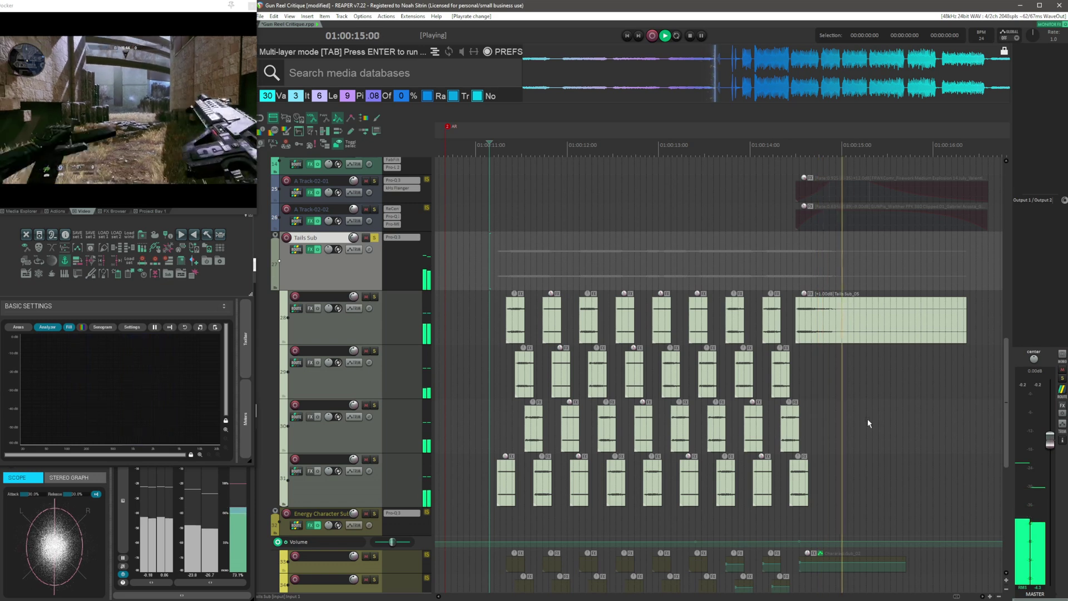
{"action": "key", "text": "space"}
{"action": "scroll", "coordinate": [867, 418], "scroll_direction": "down", "scroll_amount": 2}
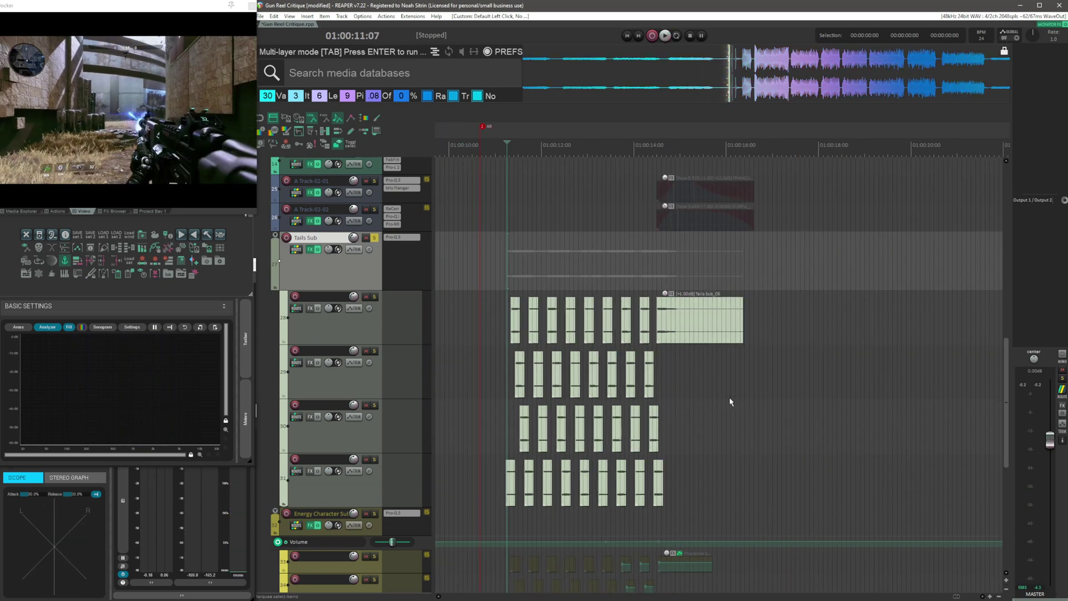
{"action": "scroll", "coordinate": [754, 399], "scroll_direction": "up", "scroll_amount": 1}
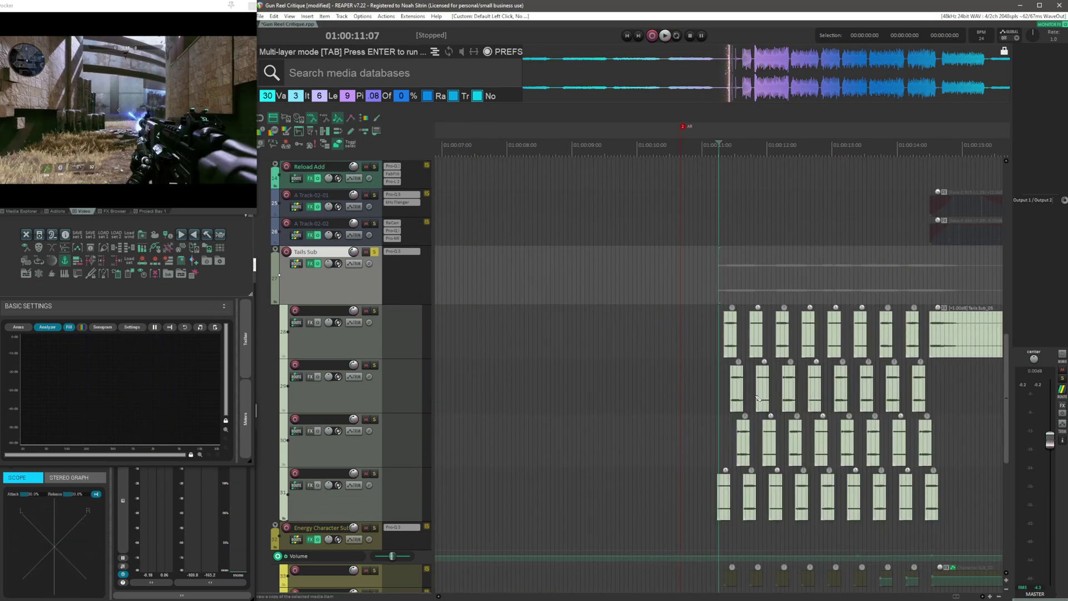
Open the Tails Sub subproject from the first item of its lowest layer and clear all track solos
{"action": "scroll", "coordinate": [757, 398], "scroll_direction": "up", "scroll_amount": 2}
{"action": "scroll", "coordinate": [761, 398], "scroll_direction": "right", "scroll_amount": 5}
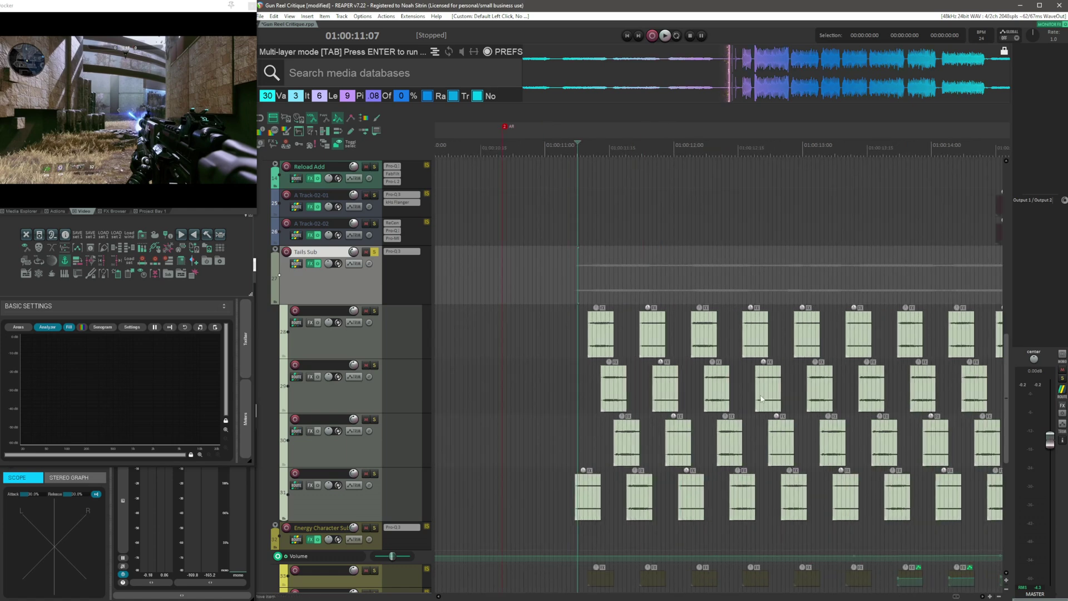
{"action": "left_click", "coordinate": [450, 490]}
{"action": "double_click", "coordinate": [450, 491]}
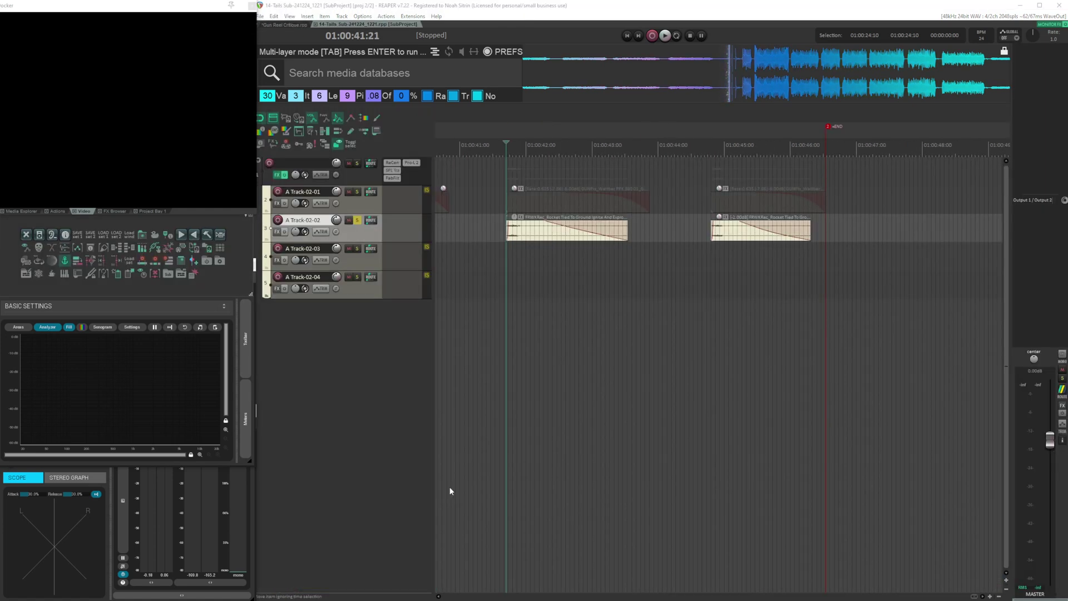
{"action": "left_click", "coordinate": [549, 328]}
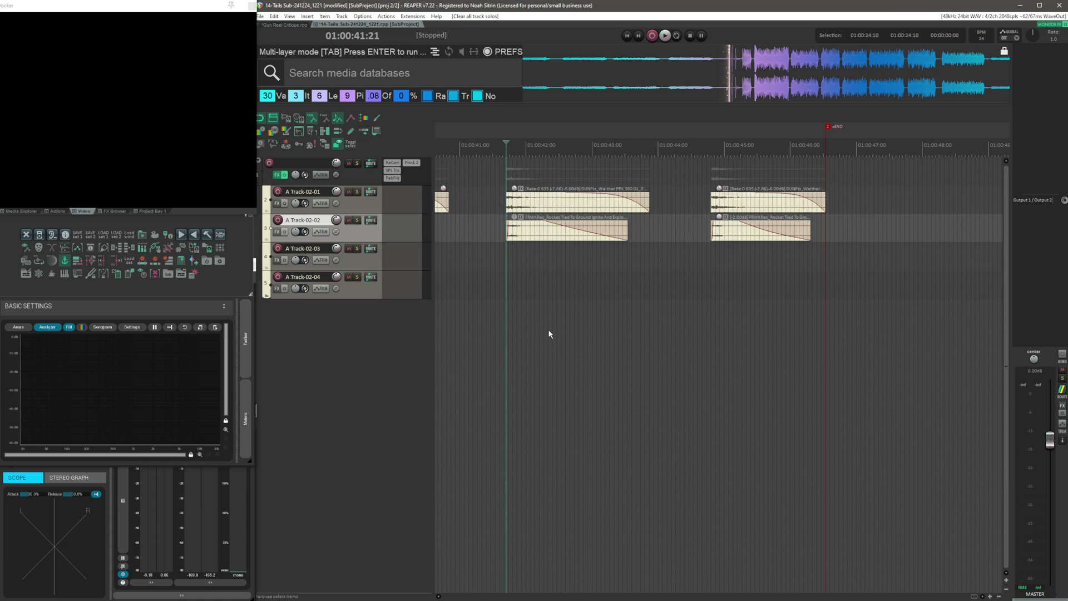
Place the playhead at 01:00:19:17, just before the first shot's items, and enlarge A Track-02-01 and A Track-02-02 vertically
{"action": "scroll", "coordinate": [579, 251], "scroll_direction": "down", "scroll_amount": 3}
{"action": "scroll", "coordinate": [580, 251], "scroll_direction": "left", "scroll_amount": 5}
{"action": "scroll", "coordinate": [581, 254], "scroll_direction": "right", "scroll_amount": 3}
{"action": "scroll", "coordinate": [582, 253], "scroll_direction": "left", "scroll_amount": 3}
{"action": "left_click", "coordinate": [605, 223]}
{"action": "key", "text": "Tab"}
{"action": "scroll", "coordinate": [727, 258], "scroll_direction": "up", "scroll_amount": 5}
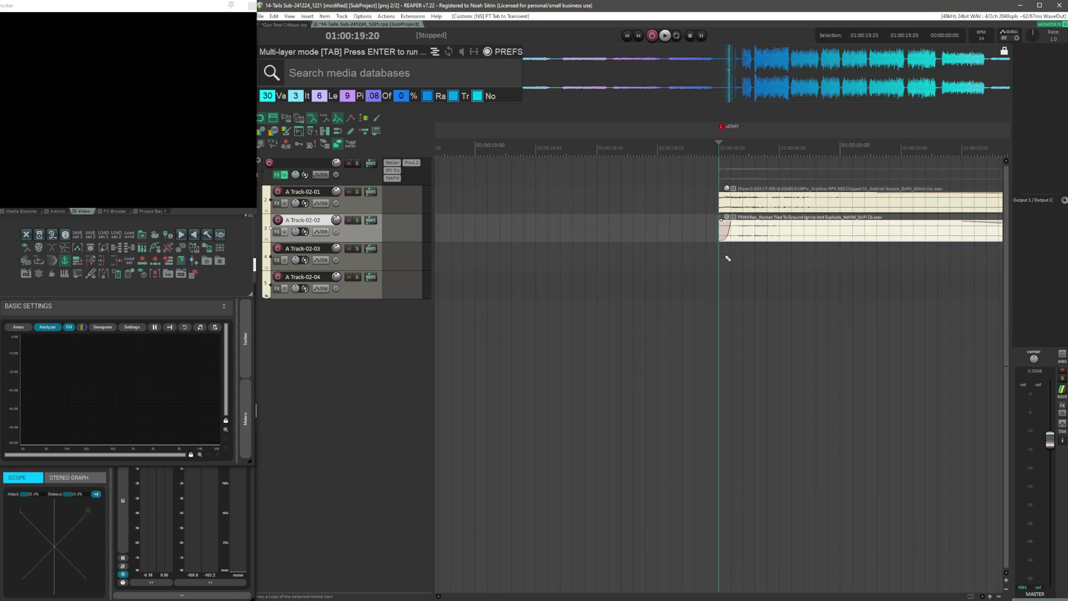
{"action": "scroll", "coordinate": [727, 258], "scroll_direction": "right", "scroll_amount": 3}
{"action": "left_click", "coordinate": [553, 205]}
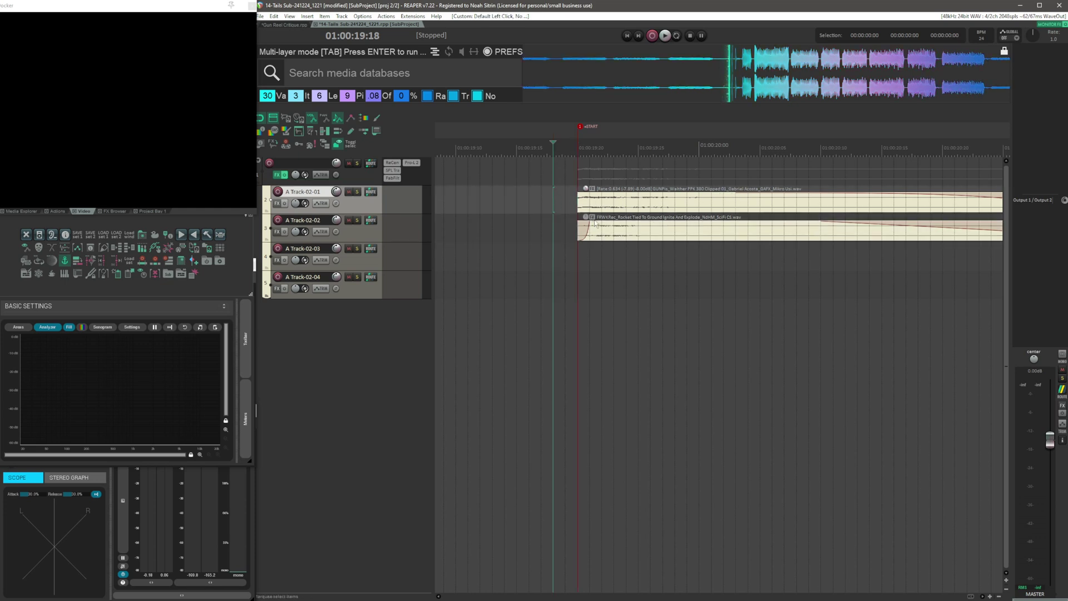
{"action": "left_click", "coordinate": [542, 198]}
{"action": "scroll", "coordinate": [708, 207], "scroll_direction": "down", "scroll_amount": 5}
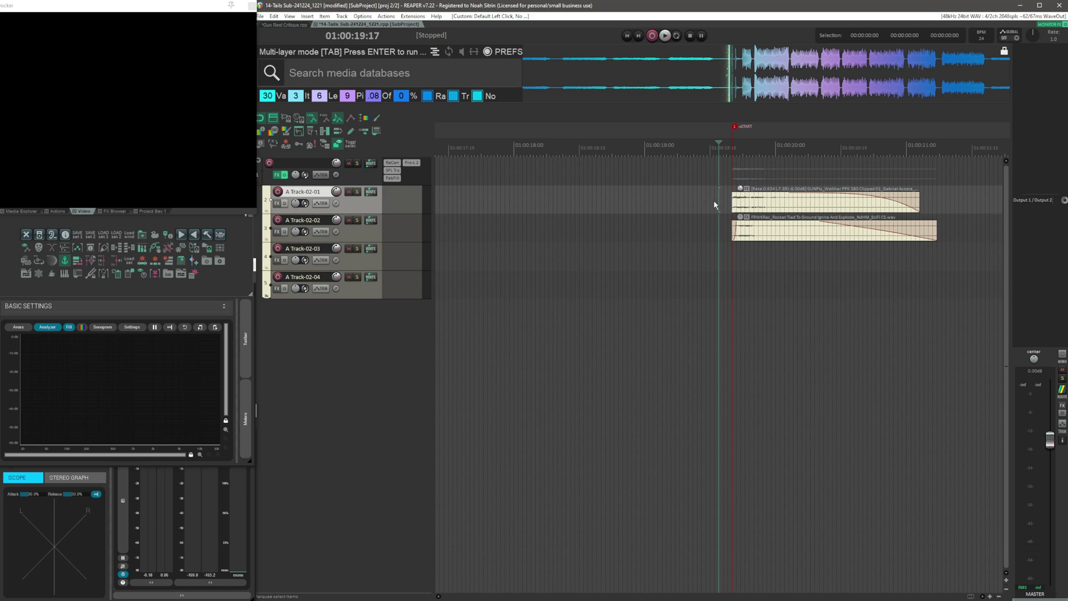
{"action": "left_click", "coordinate": [381, 232], "text": "shift"}
{"action": "scroll", "coordinate": [635, 262], "scroll_direction": "up", "scroll_amount": 5}
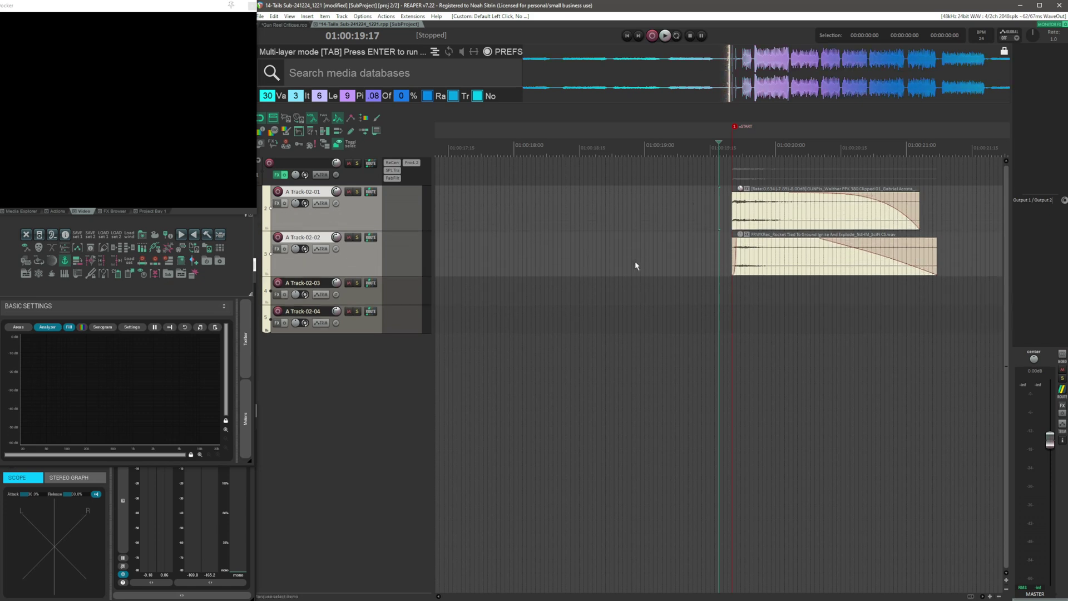
Extend the first Walther item's start well before the START marker, solo A Track-02-01 and play it from 01:00:19:13 with the folder effects bypassed
{"action": "left_click_drag", "start_coordinate": [731, 223], "coordinate": [527, 223]}
{"action": "left_click", "coordinate": [715, 220]}
{"action": "scroll", "coordinate": [736, 233], "scroll_direction": "up", "scroll_amount": 3}
{"action": "scroll", "coordinate": [735, 230], "scroll_direction": "right", "scroll_amount": 1}
{"action": "left_click", "coordinate": [357, 191]}
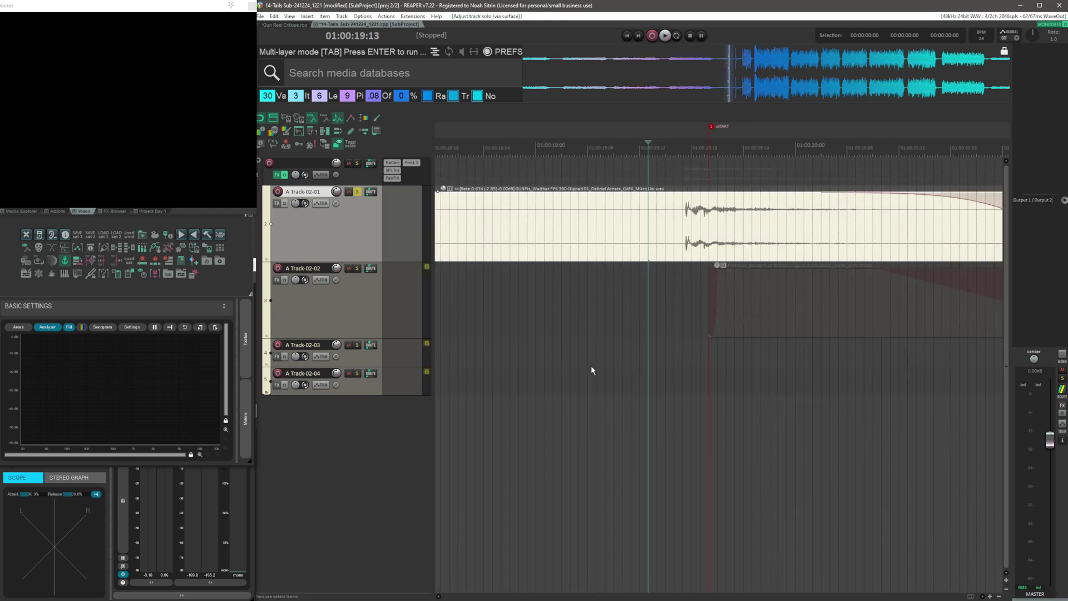
{"action": "key", "text": "space"}
{"action": "key", "text": "space"}
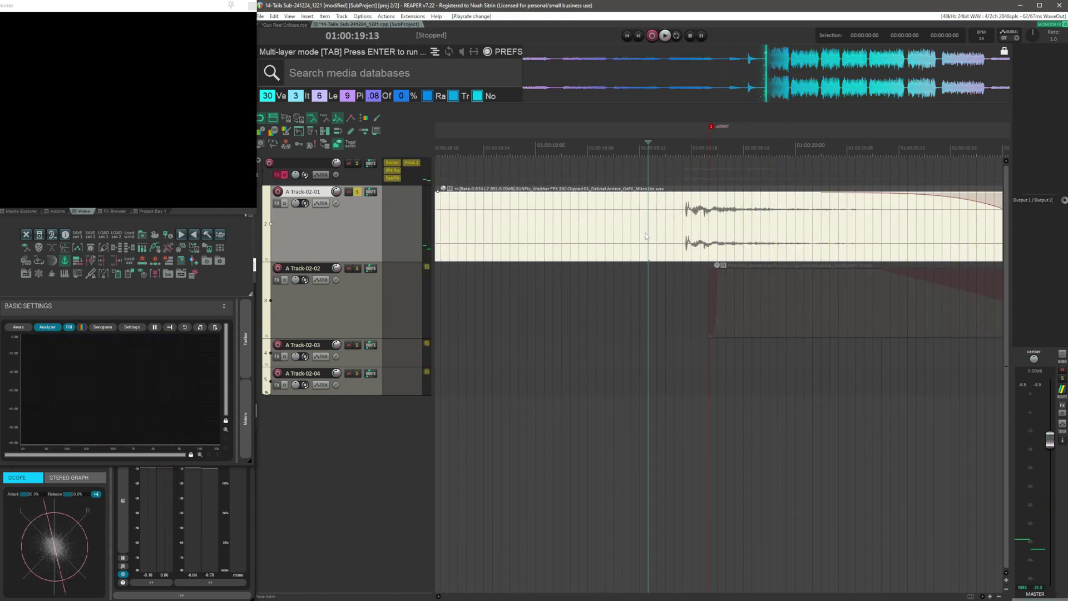
Undo the solo, the folder effects bypass and the start extension of the first item on A Track-02-01
{"action": "key", "text": "ctrl+z"}
{"action": "key", "text": "ctrl+z"}
{"action": "key", "text": "ctrl+z"}
{"action": "key", "text": "ctrl+z"}
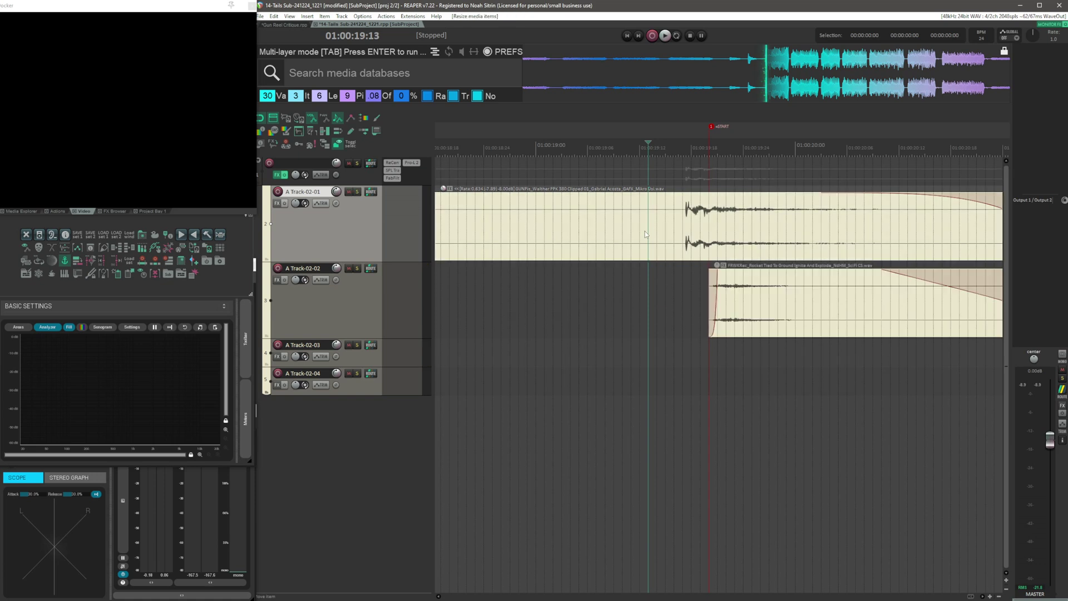
Bypass the folder track's effects, play A Track-02-01 soloed from 01:00:19:18, and unsolo it
{"action": "left_click", "coordinate": [284, 174]}
{"action": "left_click", "coordinate": [689, 217]}
{"action": "key", "text": "s"}
{"action": "key", "text": "space"}
{"action": "key", "text": "space"}
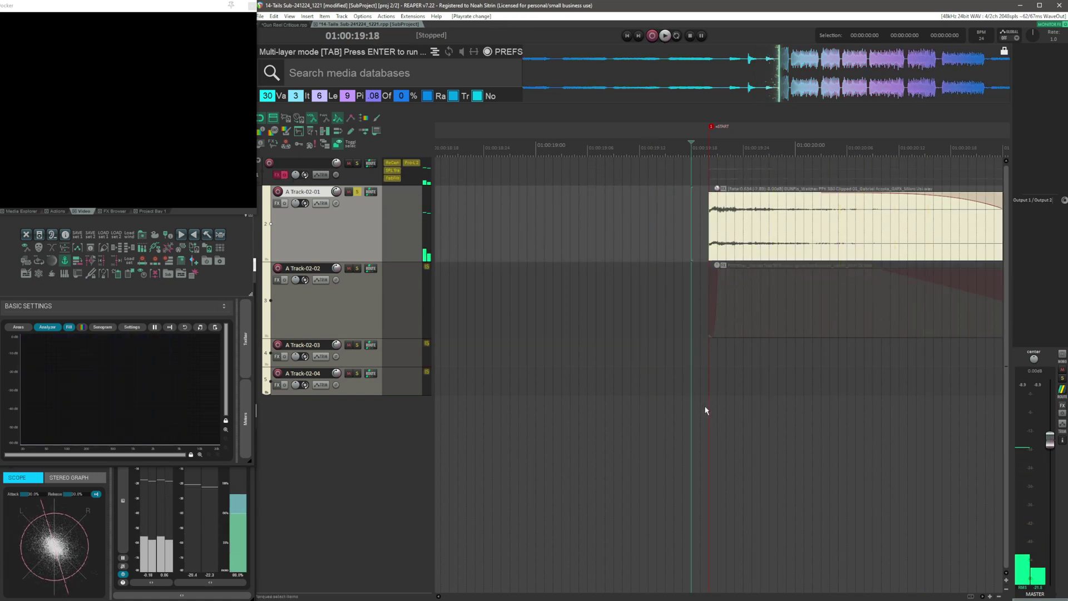
{"action": "key", "text": "s"}
{"action": "scroll", "coordinate": [589, 340], "scroll_direction": "right", "scroll_amount": 2}
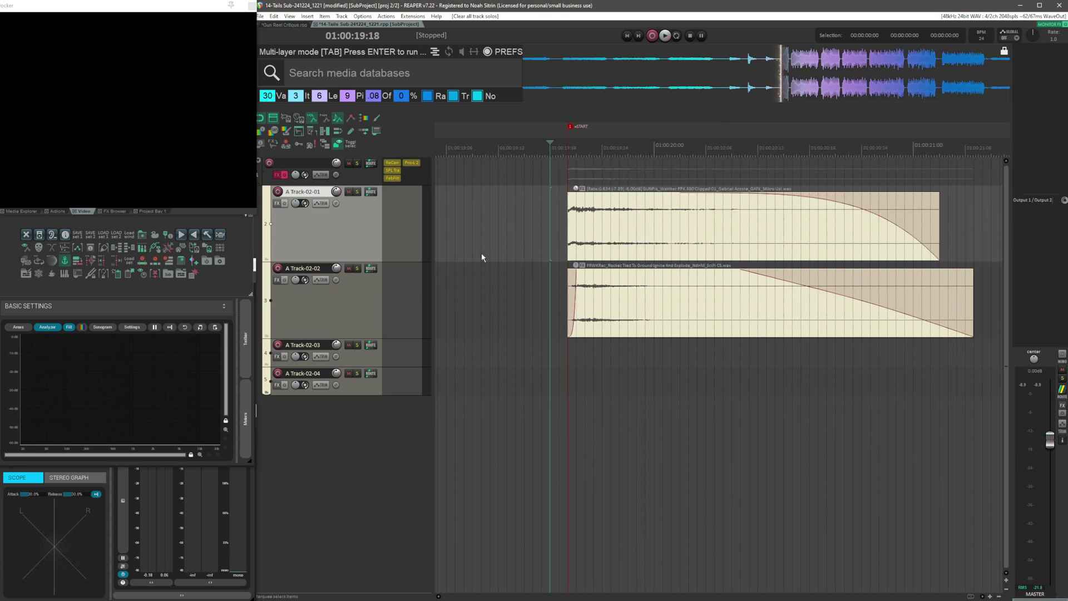
Place the playhead at 01:00:19:16 and switch the folder track's effects on and back off
{"action": "left_click", "coordinate": [533, 213]}
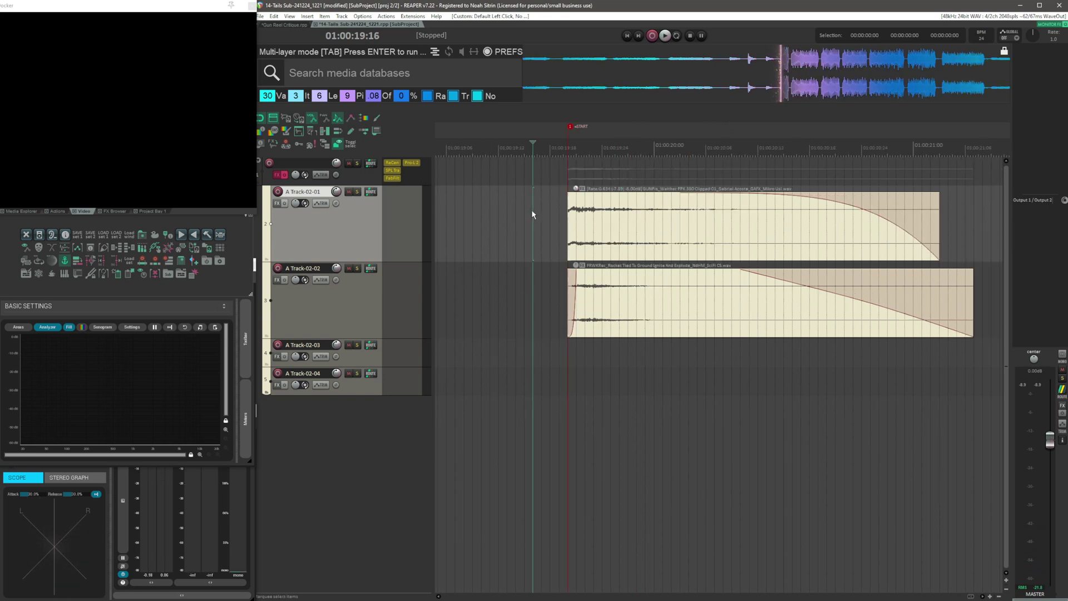
{"action": "left_click", "coordinate": [283, 176]}
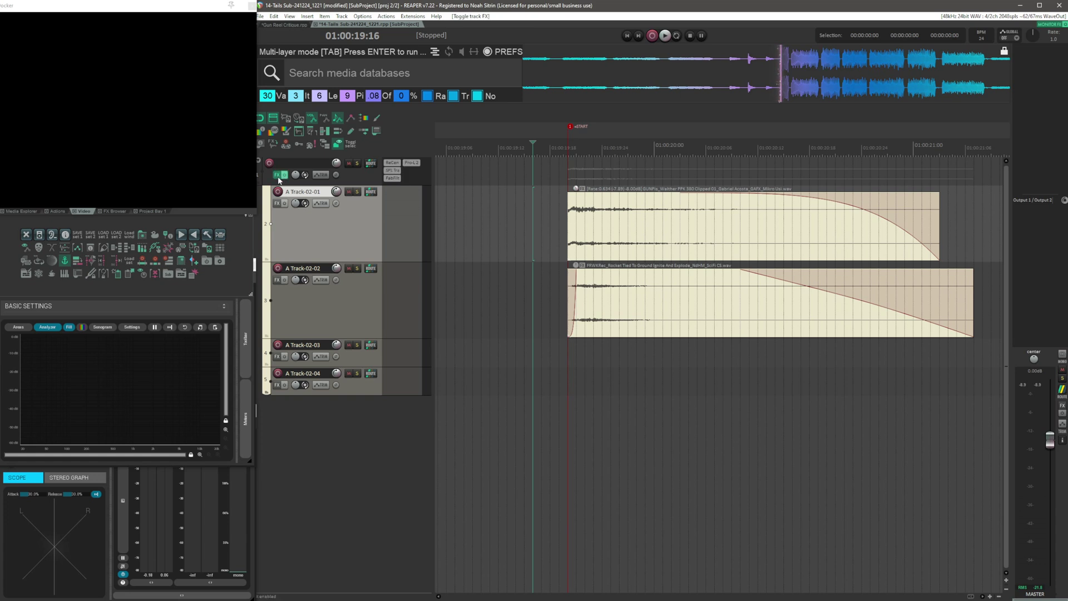
{"action": "left_click", "coordinate": [282, 176]}
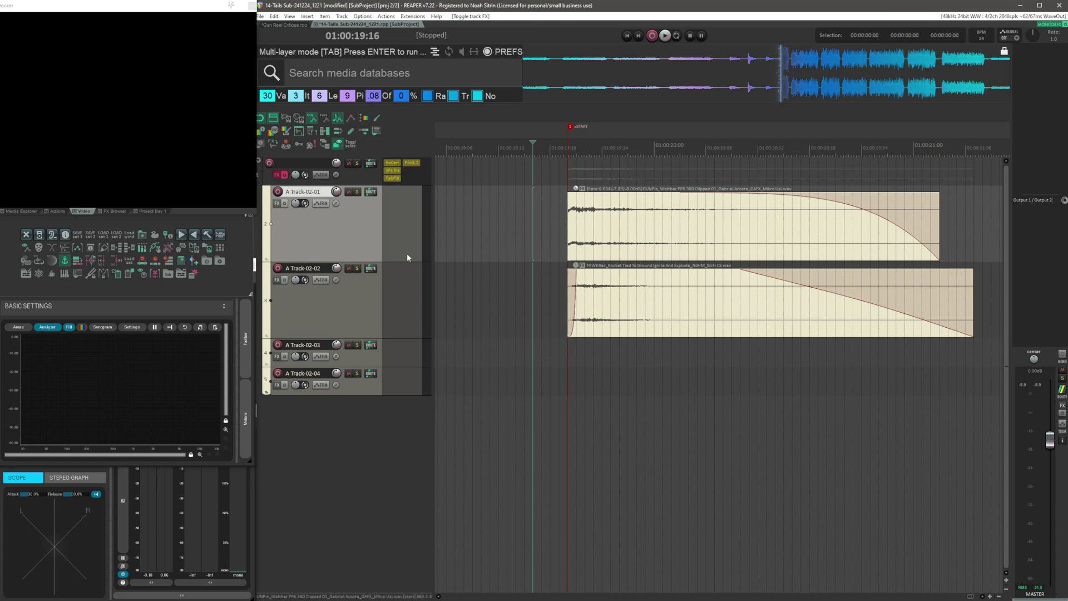
Solo A Track-02-02 and place the playhead just before its first rocket item, at 01:00:19:17
{"action": "left_click", "coordinate": [543, 290]}
{"action": "key", "text": "s"}
{"action": "scroll", "coordinate": [547, 296], "scroll_direction": "right", "scroll_amount": 1}
{"action": "scroll", "coordinate": [546, 296], "scroll_direction": "left", "scroll_amount": 1}
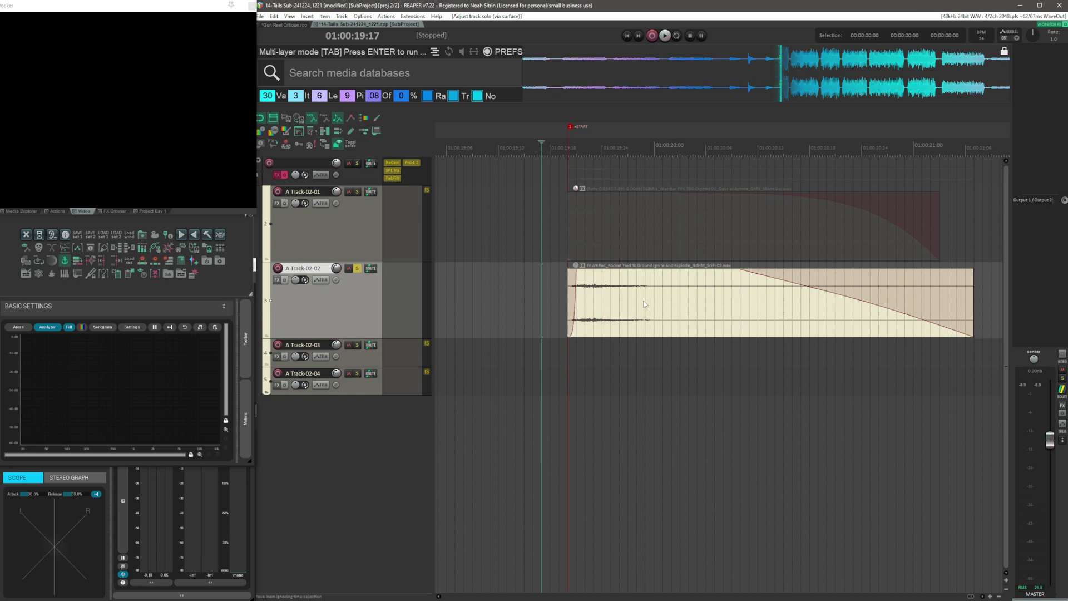
{"action": "left_click", "coordinate": [553, 290]}
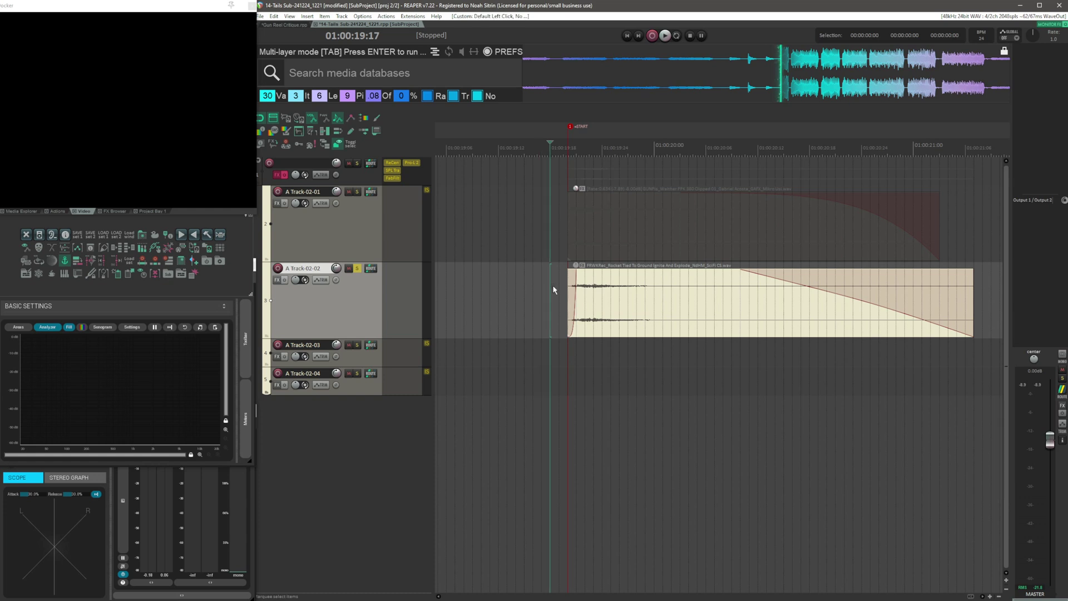
Paste a copy of the first rocket item ahead of the START marker, extend its start earlier and play it soloed
{"action": "scroll", "coordinate": [552, 288], "scroll_direction": "down", "scroll_amount": 2}
{"action": "left_click", "coordinate": [741, 288]}
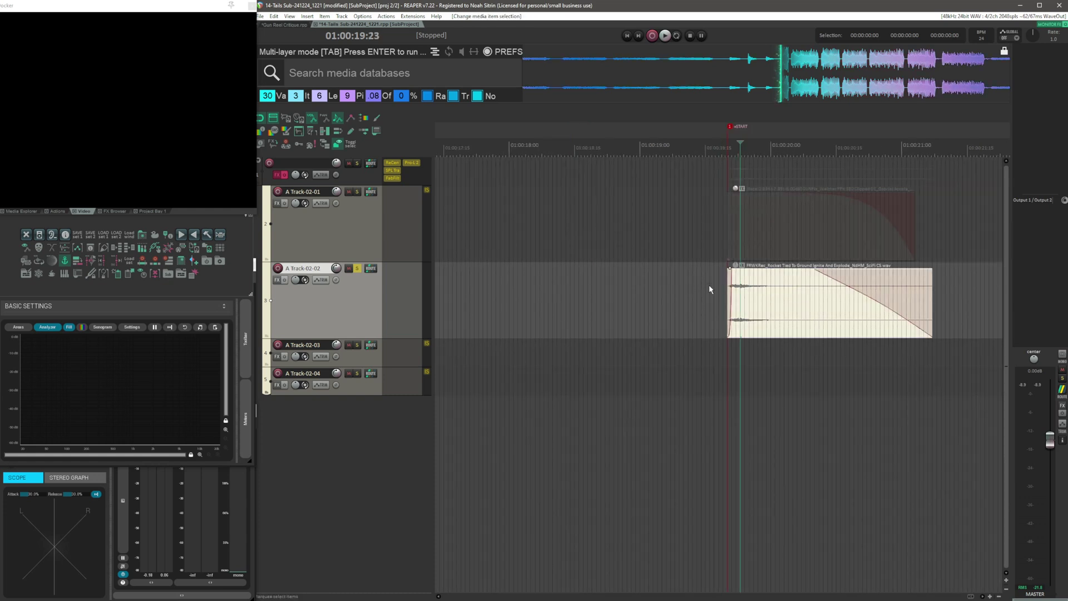
{"action": "scroll", "coordinate": [689, 290], "scroll_direction": "left", "scroll_amount": 1}
{"action": "left_click", "coordinate": [645, 301]}
{"action": "key", "text": "ctrl+v"}
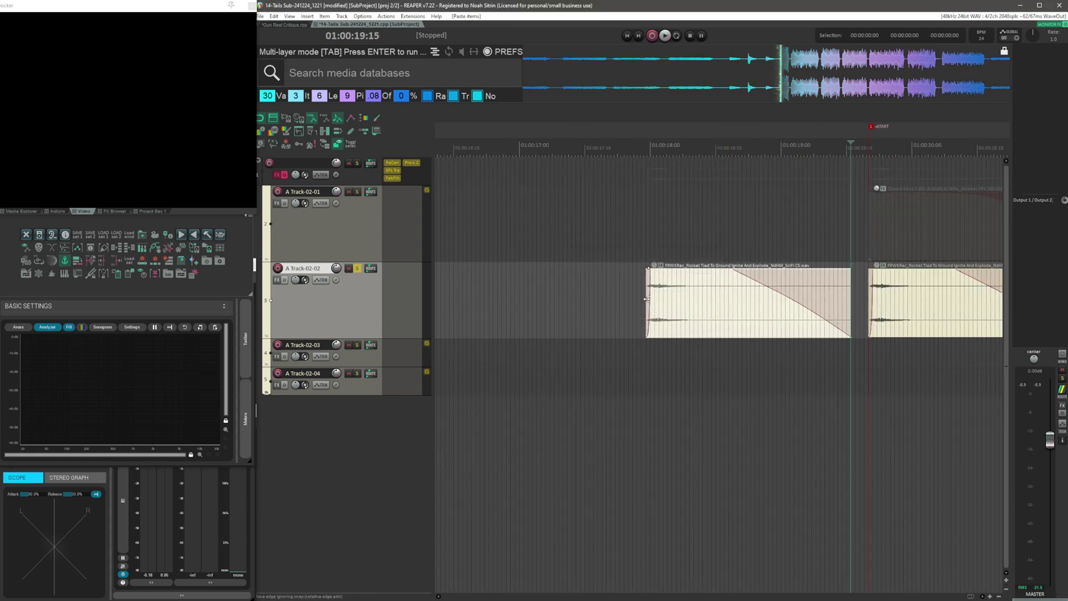
{"action": "left_click_drag", "start_coordinate": [647, 302], "coordinate": [532, 306]}
{"action": "left_click", "coordinate": [619, 301]}
{"action": "key", "text": "space"}
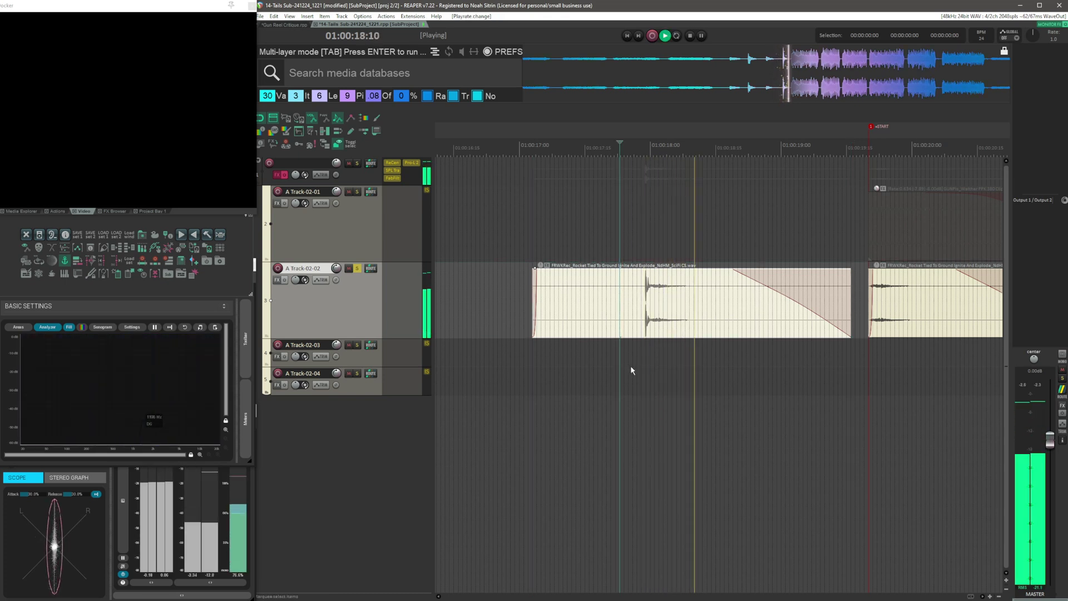
{"action": "key", "text": "space"}
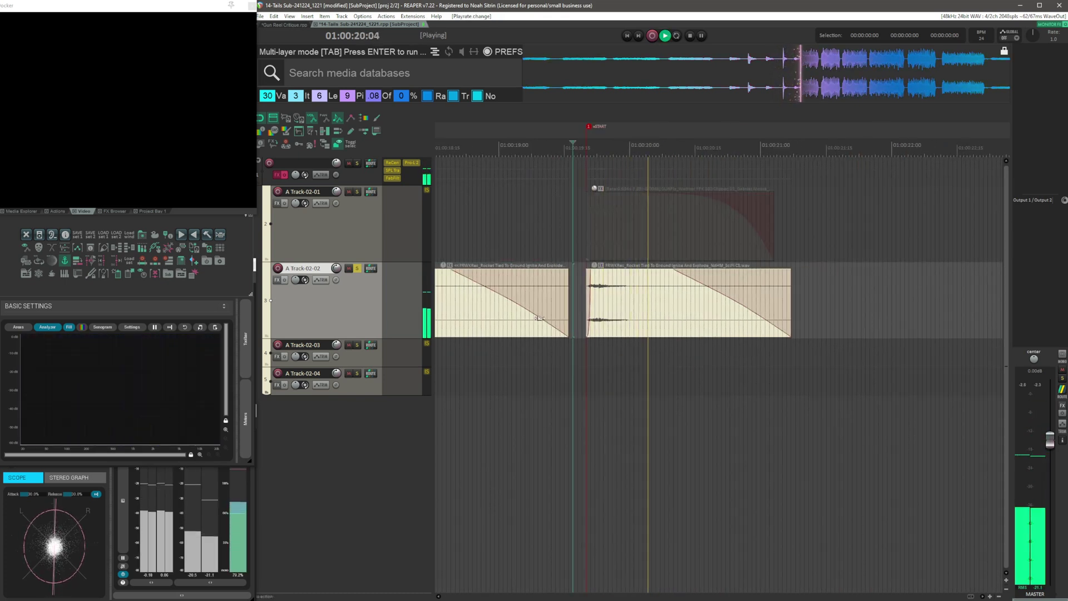
Open the folder track's effects chain with only ReCenter active, bypassing Pro-L 2, Saturn 2 and SPL Transient Designer Plus, and play the first shot
{"action": "left_click", "coordinate": [277, 174]}
{"action": "left_click", "coordinate": [277, 175]}
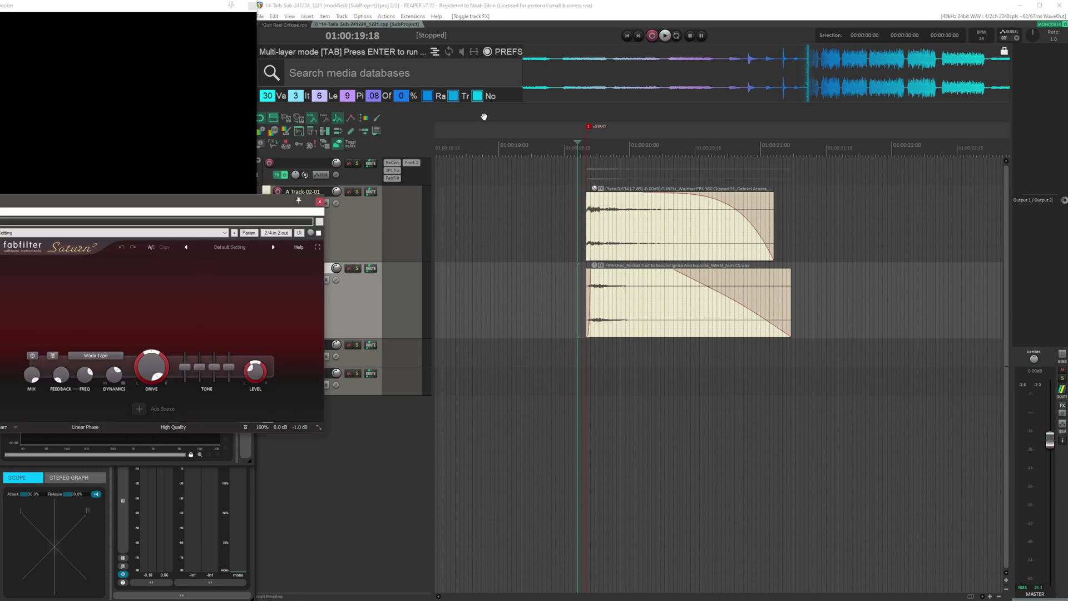
{"action": "left_click", "coordinate": [429, 221]}
{"action": "left_click", "coordinate": [428, 214]}
{"action": "left_click", "coordinate": [428, 207]}
{"action": "left_click", "coordinate": [452, 199]}
{"action": "key", "text": "space"}
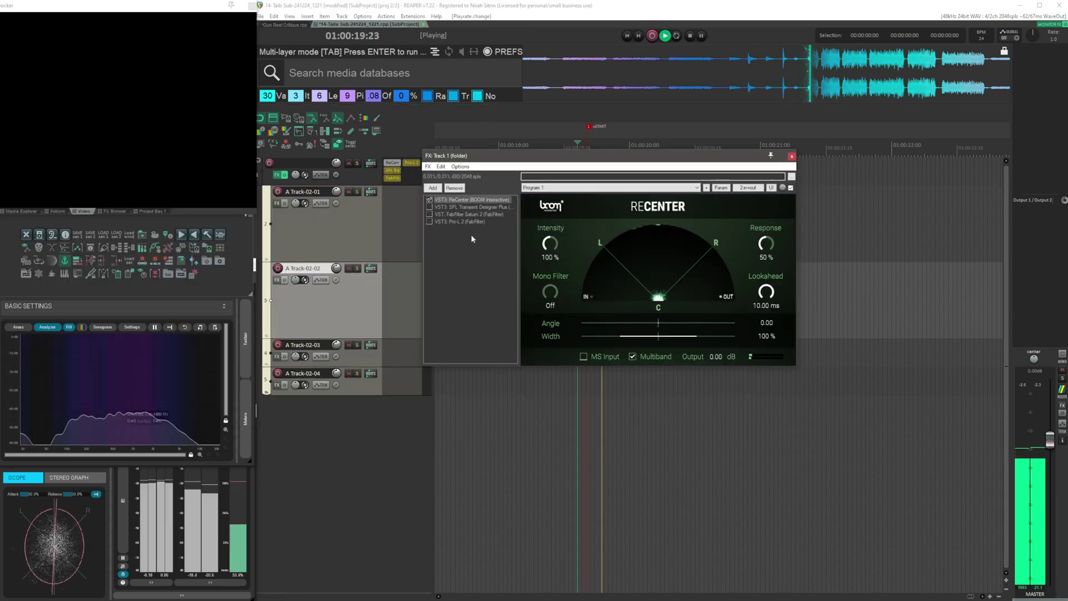
{"action": "key", "text": "space"}
Enable SPL Transient Designer Plus in the folder chain and play the first shot through it
{"action": "left_click", "coordinate": [428, 207]}
{"action": "left_click", "coordinate": [428, 208]}
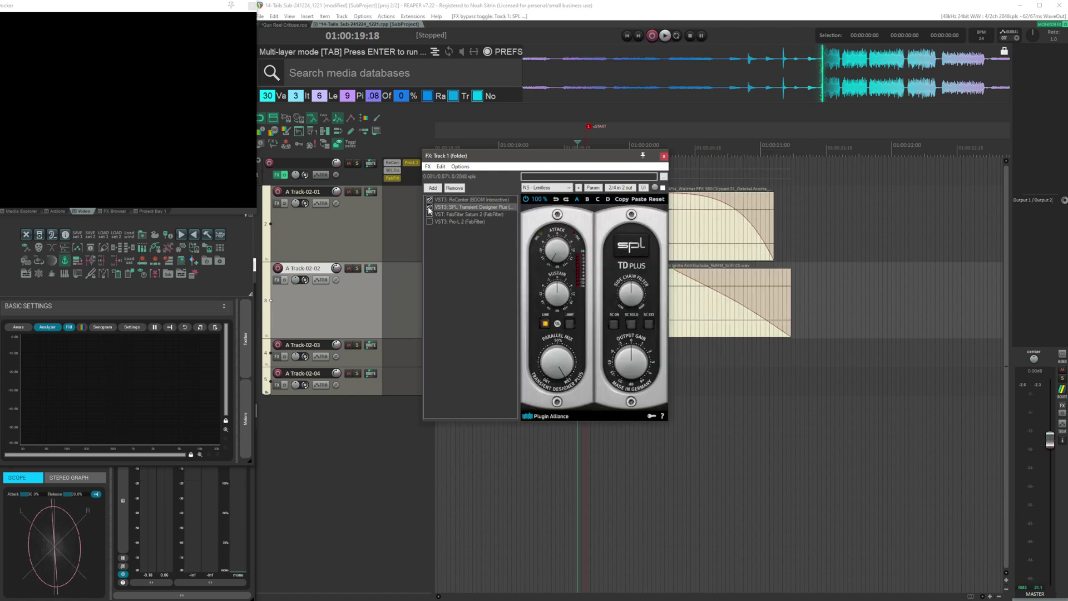
{"action": "key", "text": "space"}
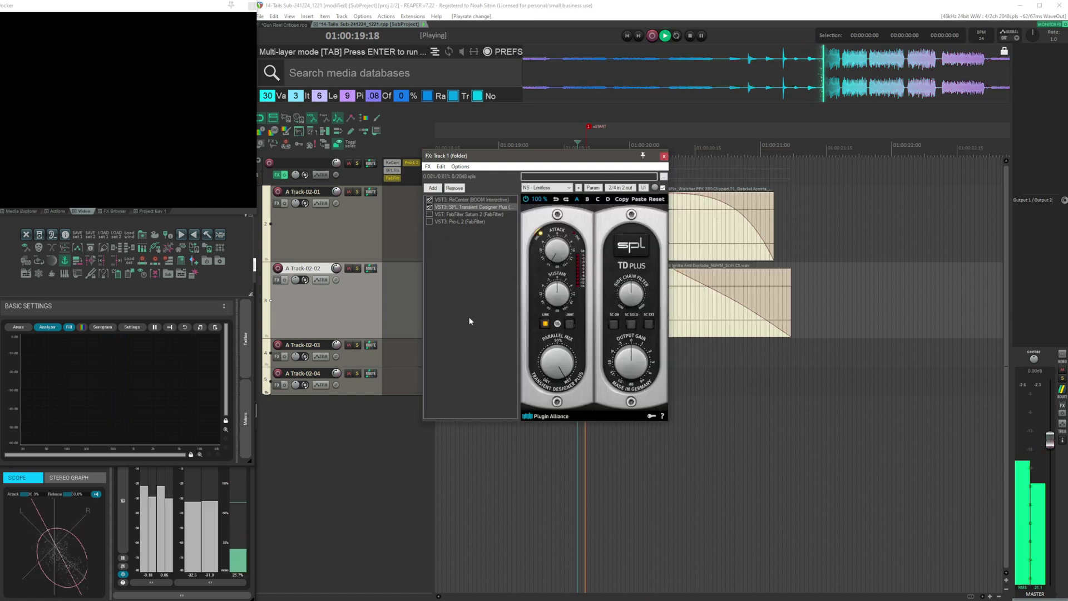
{"action": "key", "text": "space"}
Enable Saturn 2 in the folder chain and play the shot through its Warm Tape saturation
{"action": "left_click", "coordinate": [428, 214]}
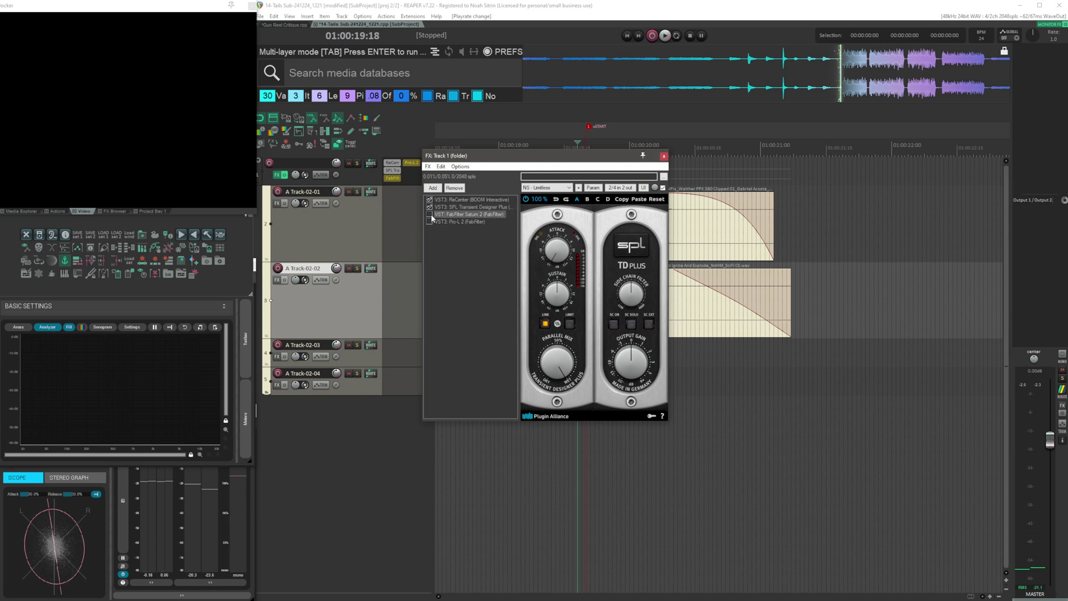
{"action": "left_click_drag", "start_coordinate": [522, 159], "coordinate": [484, 191]}
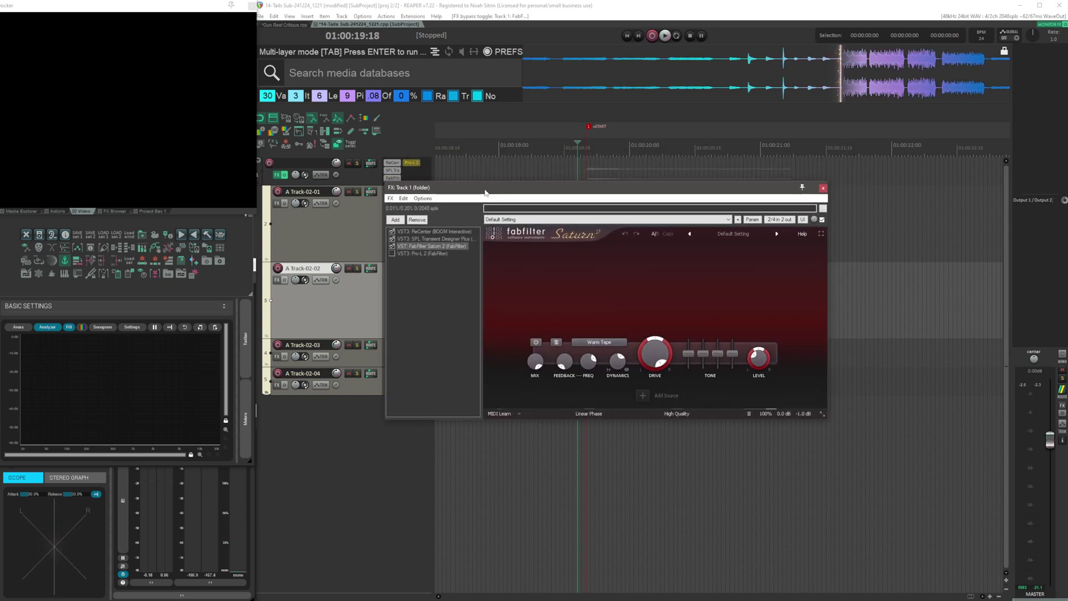
{"action": "key", "text": "space"}
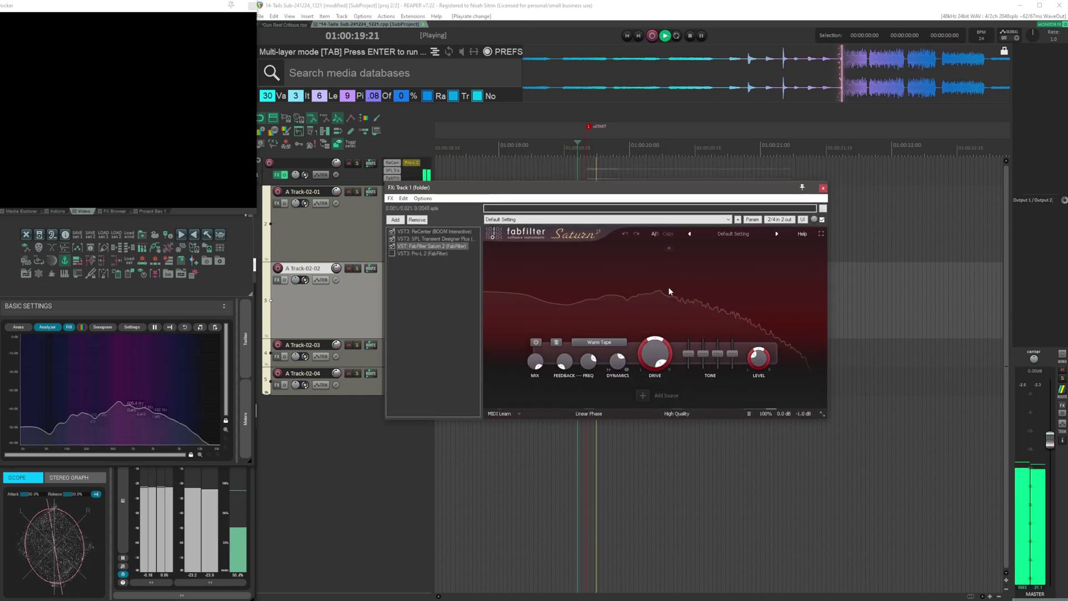
{"action": "key", "text": "space"}
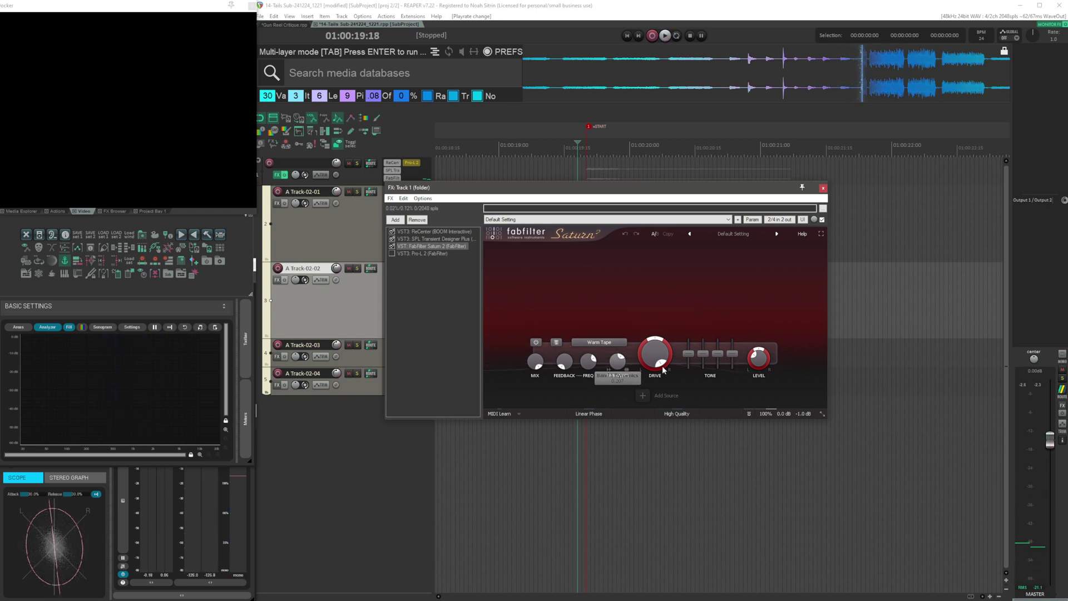
Enable Pro-L 2 in the folder chain, play the shot through the limiter and close the chain
{"action": "left_click", "coordinate": [401, 254]}
{"action": "left_click", "coordinate": [391, 253]}
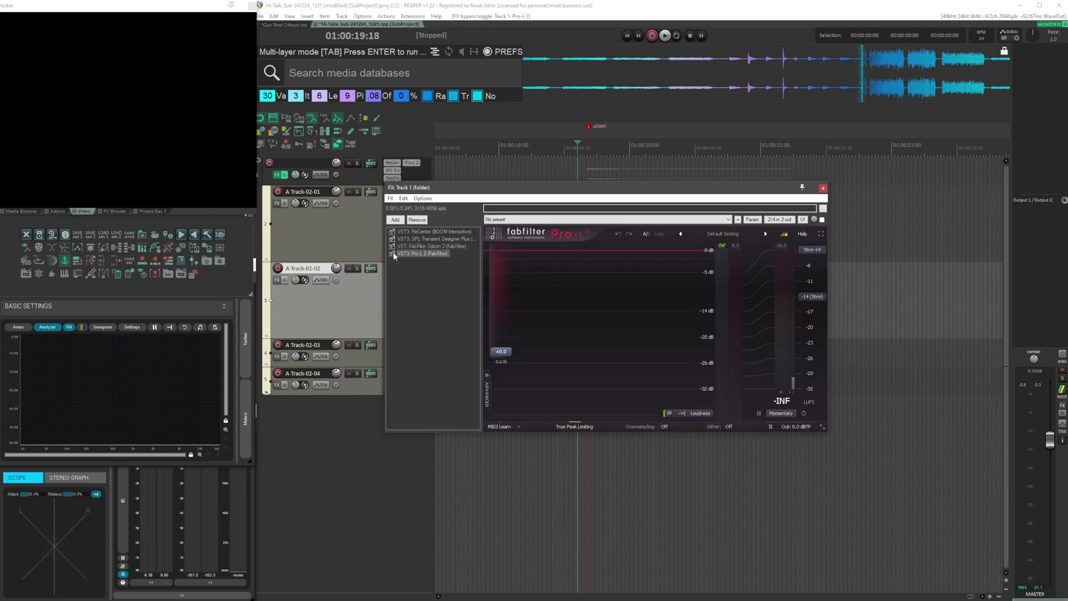
{"action": "key", "text": "space"}
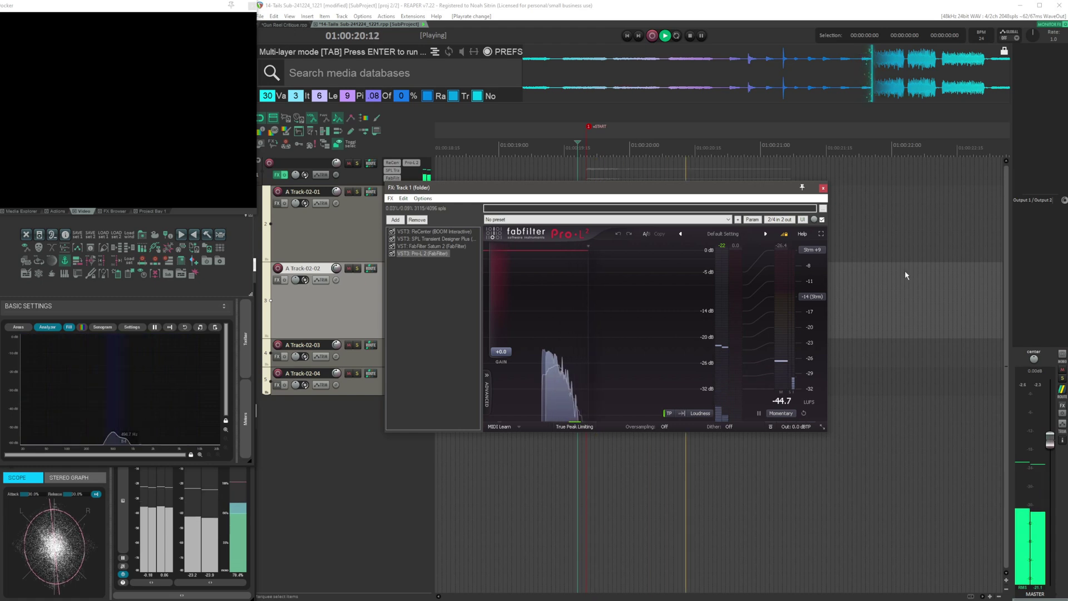
{"action": "key", "text": "space"}
{"action": "left_click", "coordinate": [822, 188]}
Return to the Gun Reel Critique project and place the playhead at 01:00:11:04, just before the first Tails Sub items
{"action": "left_click", "coordinate": [844, 259]}
{"action": "scroll", "coordinate": [845, 261], "scroll_direction": "down", "scroll_amount": 6}
{"action": "scroll", "coordinate": [848, 267], "scroll_direction": "down", "scroll_amount": 5}
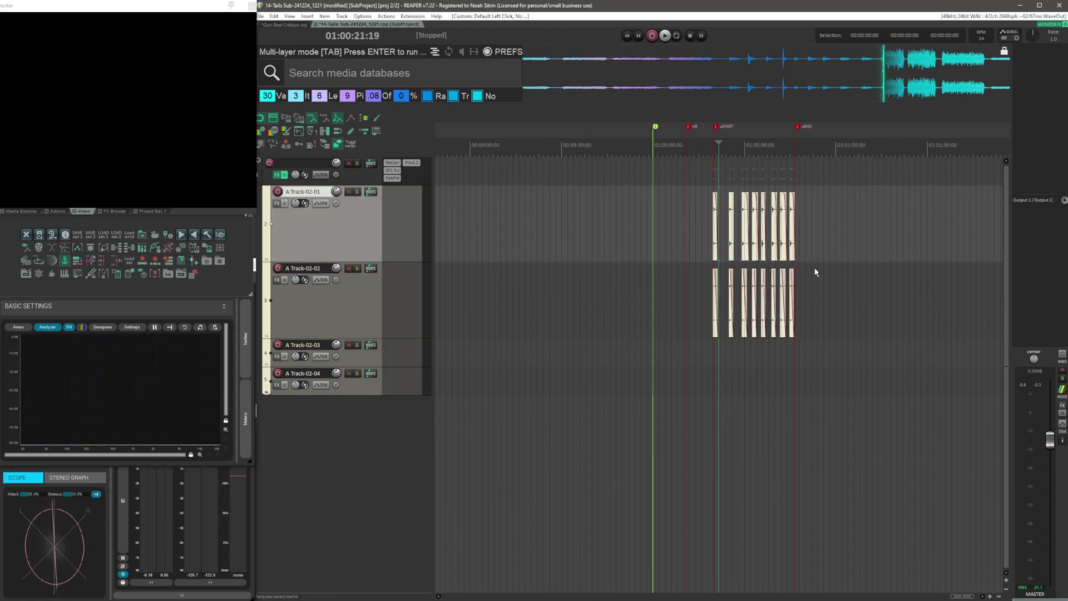
{"action": "left_click", "coordinate": [295, 25]}
{"action": "left_click", "coordinate": [581, 294]}
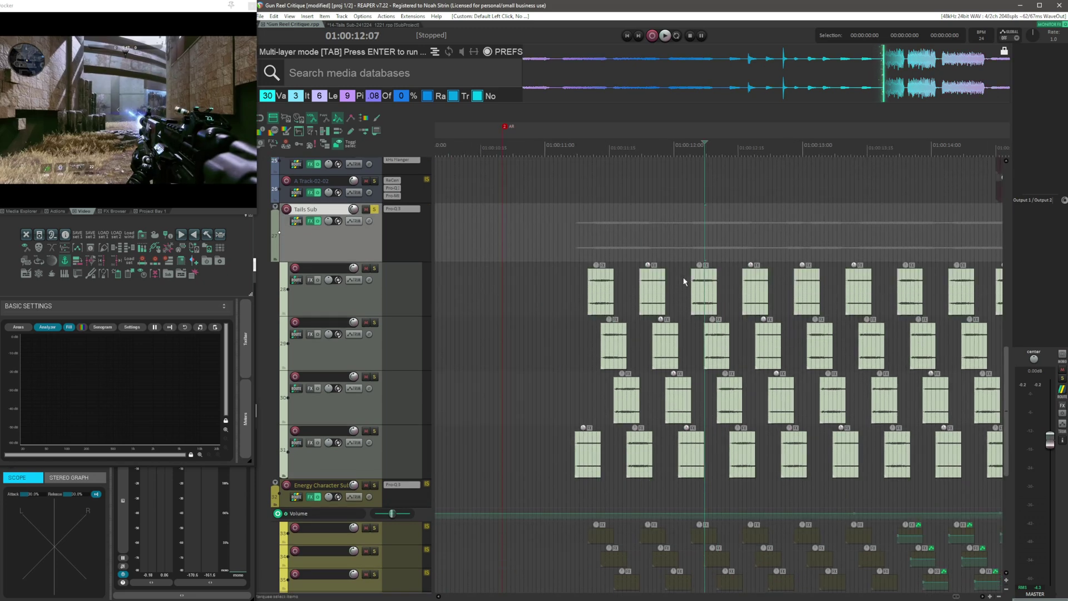
{"action": "scroll", "coordinate": [681, 303], "scroll_direction": "right", "scroll_amount": 3}
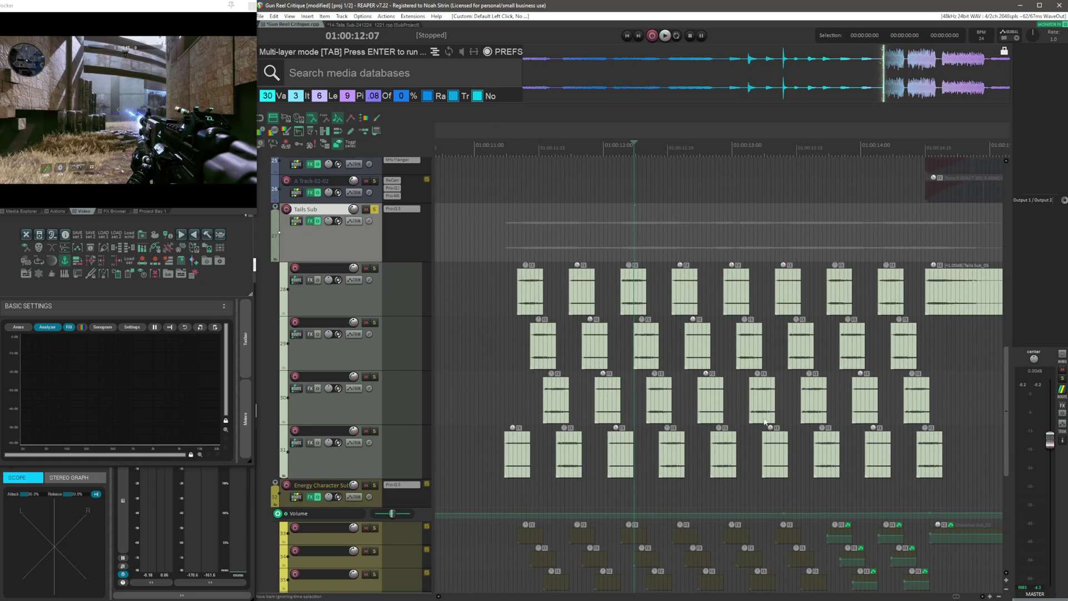
{"action": "left_click", "coordinate": [491, 248]}
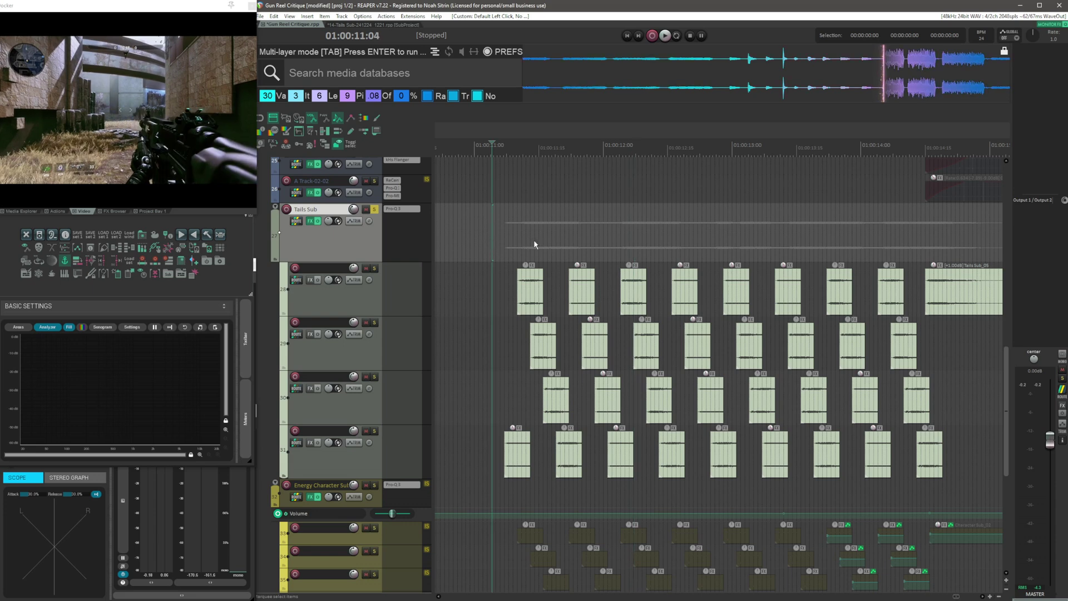
Examine how the short tail items are staggered across the four tracks inside the Tails Sub folder
{"action": "left_click", "coordinate": [657, 235]}
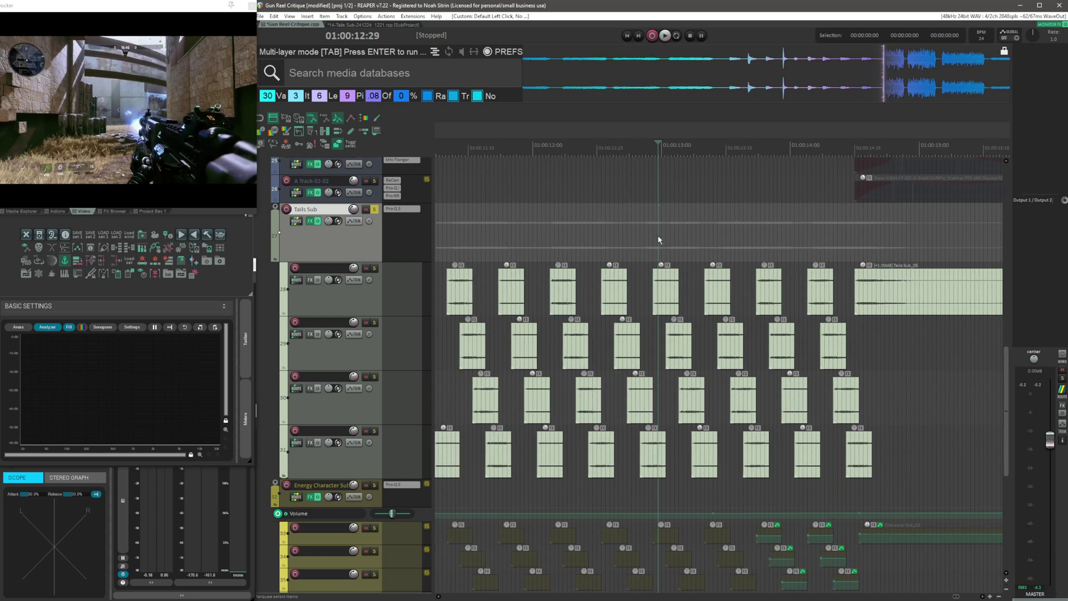
{"action": "scroll", "coordinate": [657, 235], "scroll_direction": "right", "scroll_amount": 3}
{"action": "scroll", "coordinate": [658, 237], "scroll_direction": "left", "scroll_amount": 3}
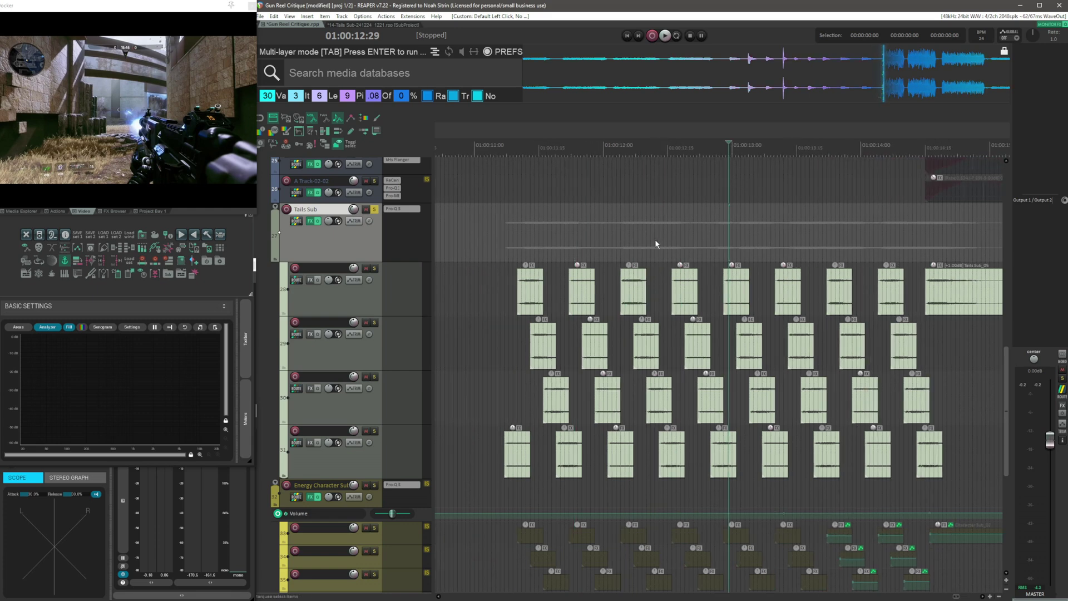
{"action": "scroll", "coordinate": [657, 240], "scroll_direction": "up", "scroll_amount": 2}
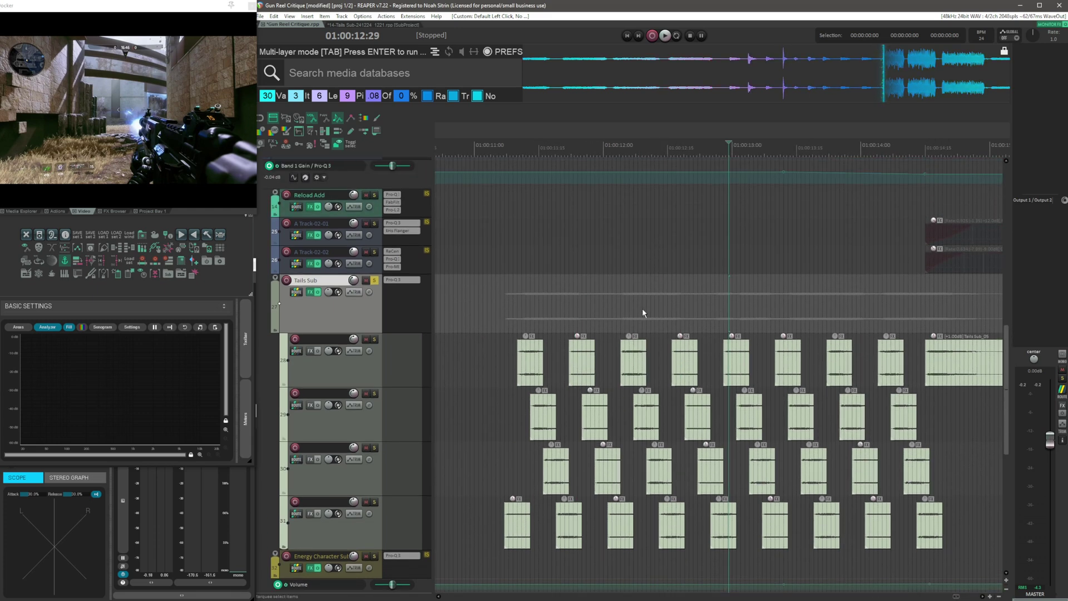
{"action": "scroll", "coordinate": [640, 309], "scroll_direction": "up", "scroll_amount": 1}
{"action": "scroll", "coordinate": [640, 309], "scroll_direction": "down", "scroll_amount": 1}
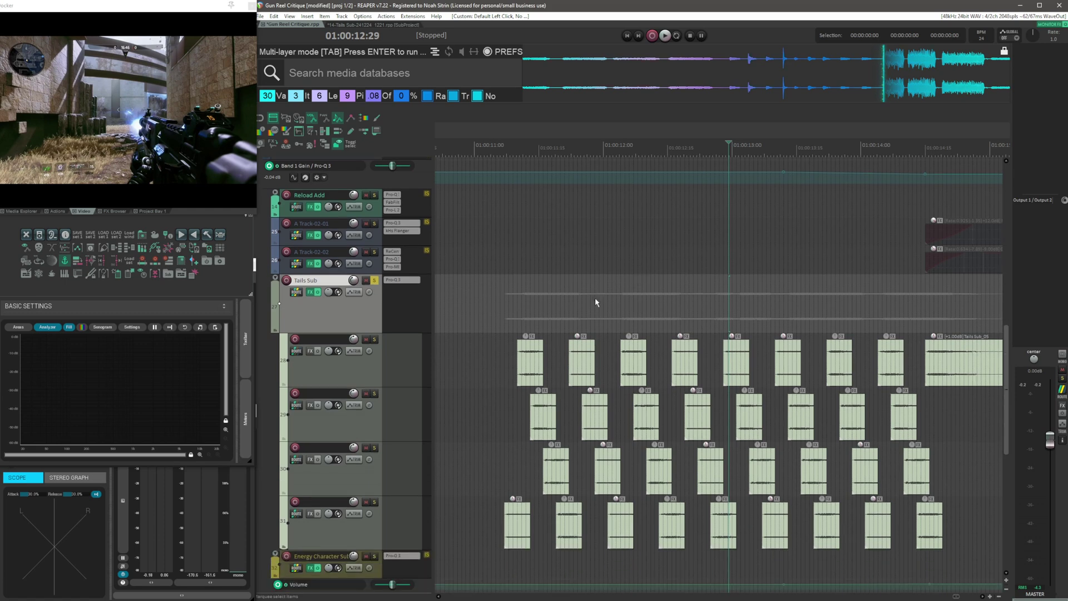
{"action": "left_click", "coordinate": [520, 306]}
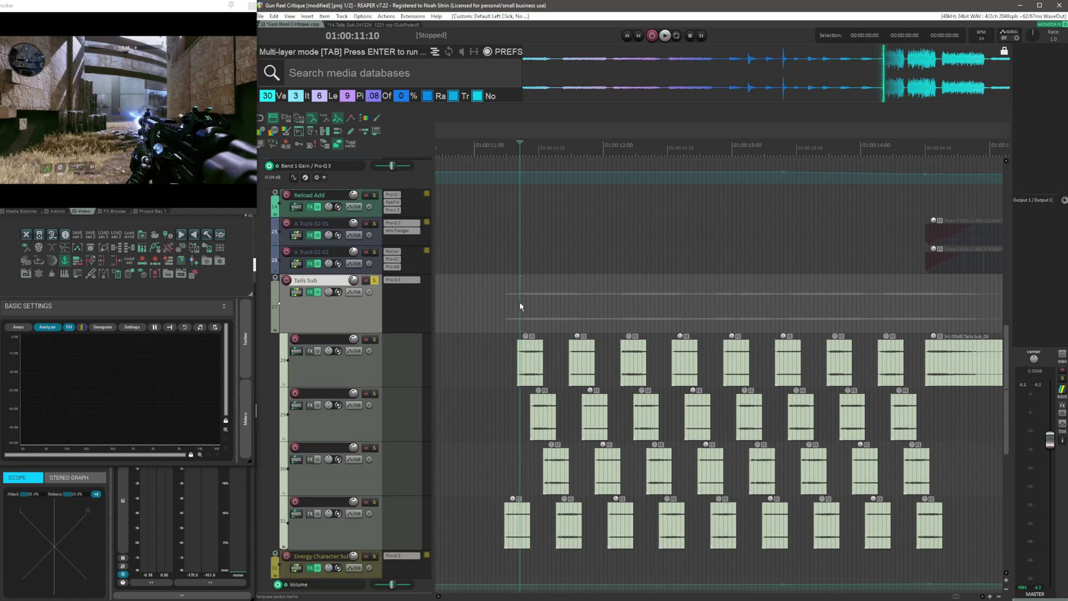
{"action": "scroll", "coordinate": [550, 305], "scroll_direction": "down", "scroll_amount": 3}
{"action": "scroll", "coordinate": [668, 313], "scroll_direction": "left", "scroll_amount": 3}
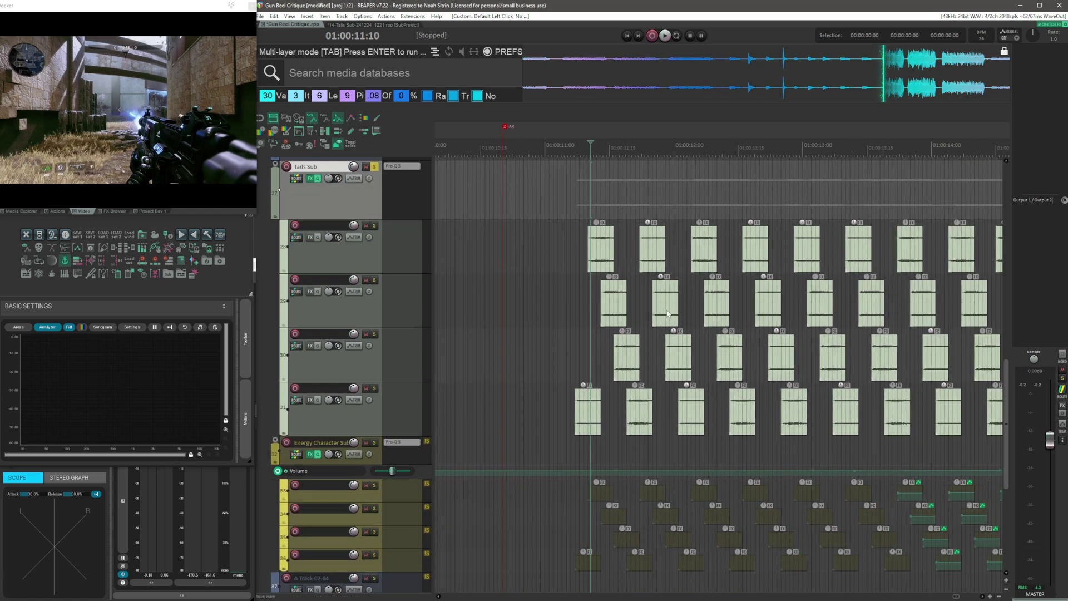
{"action": "scroll", "coordinate": [667, 313], "scroll_direction": "right", "scroll_amount": 3}
{"action": "scroll", "coordinate": [662, 308], "scroll_direction": "up", "scroll_amount": 3}
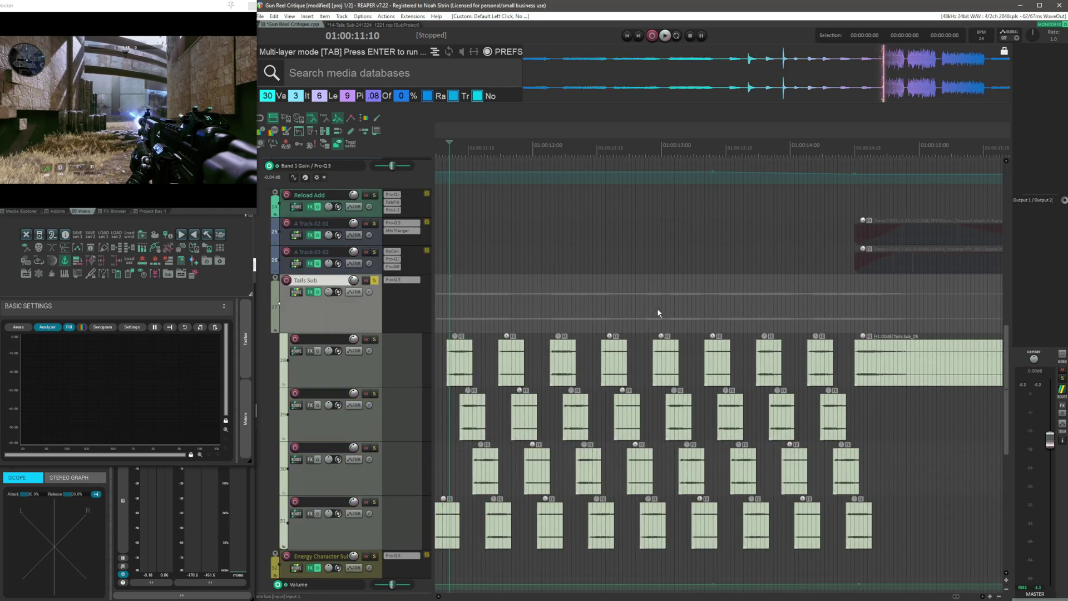
Solo A Track-02-01 and A Track-02-02 together and play their items at the end of the gunfire burst
{"action": "scroll", "coordinate": [668, 285], "scroll_direction": "right", "scroll_amount": 5}
{"action": "left_click", "coordinate": [563, 225]}
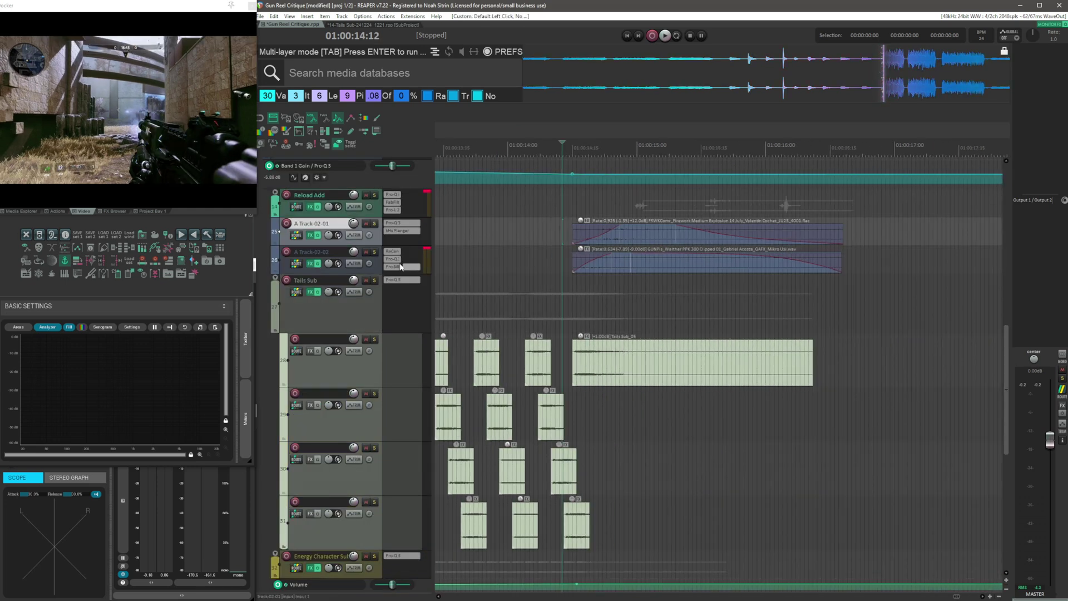
{"action": "left_click", "coordinate": [378, 265], "text": "ctrl"}
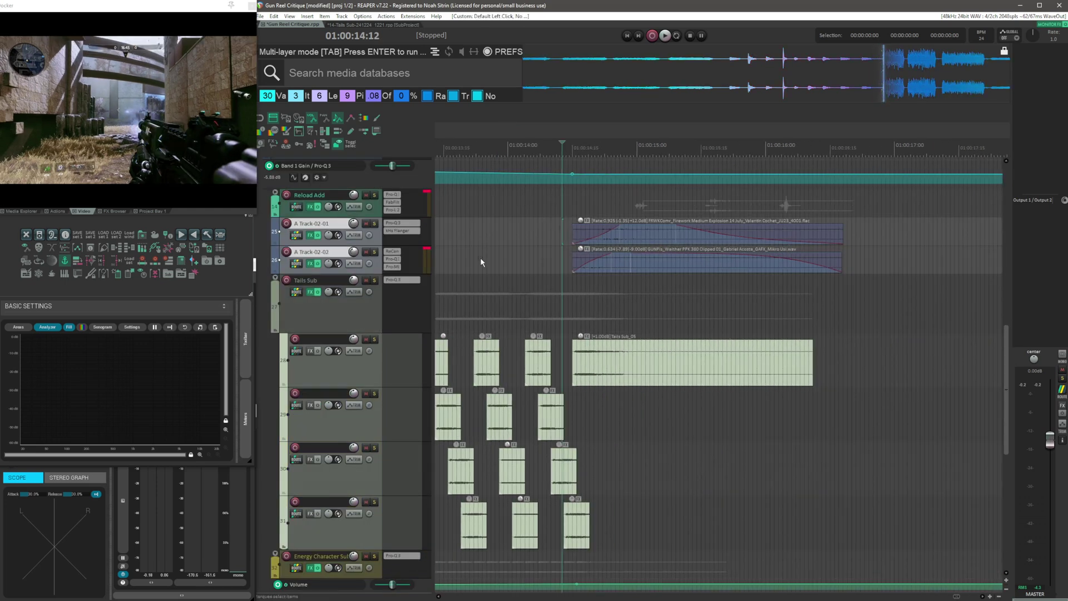
{"action": "left_click", "coordinate": [374, 224]}
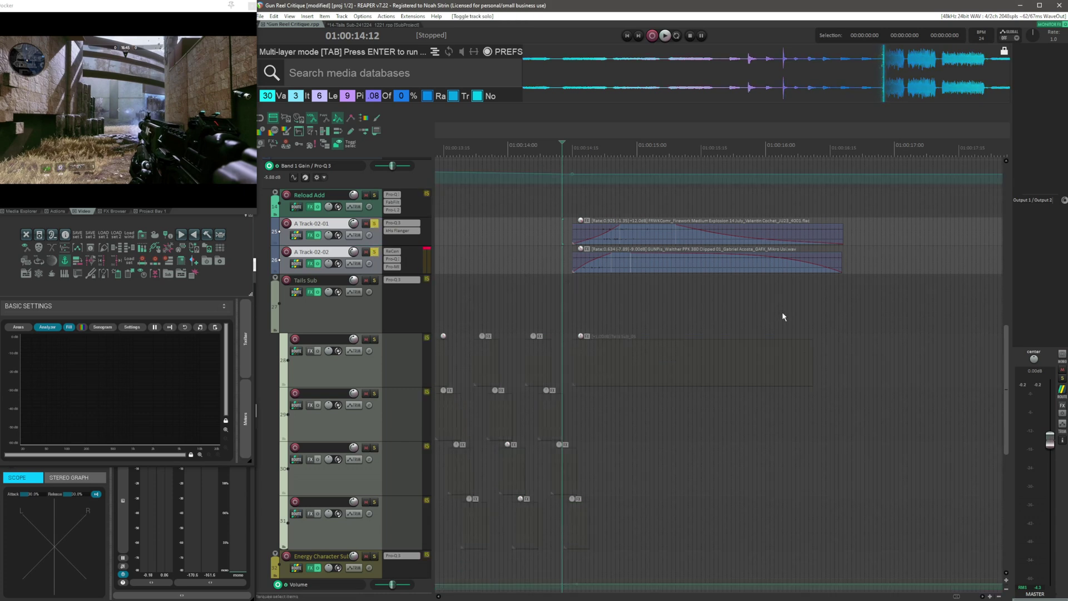
{"action": "key", "text": "space"}
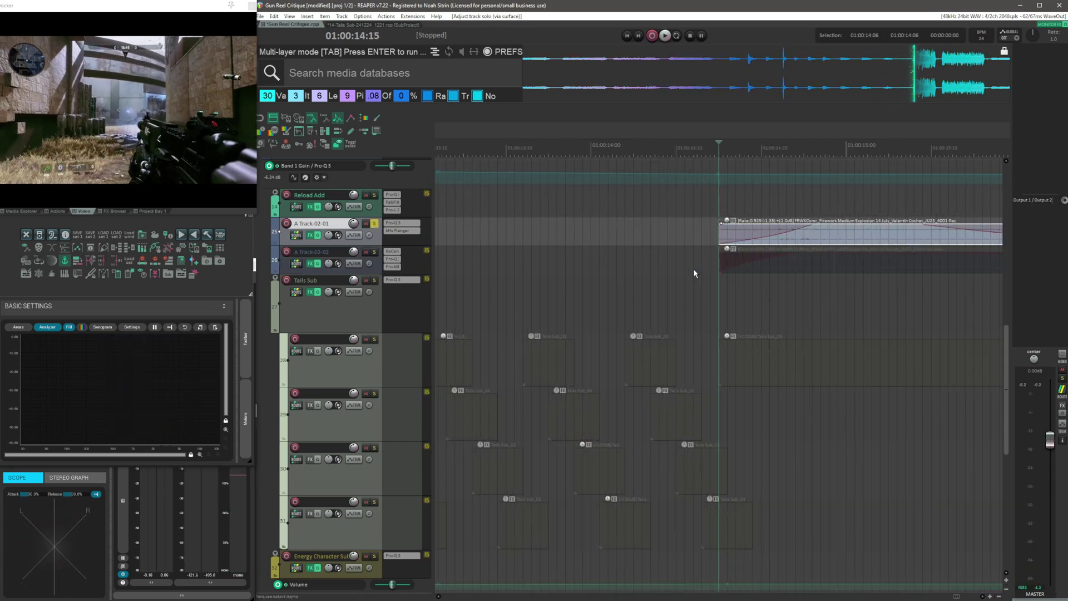
Audition soloed A Track-02-01, inspecting Pro-Q 3 in its effects chain and toggling the kHs Flanger's bypass
{"action": "scroll", "coordinate": [693, 268], "scroll_direction": "right", "scroll_amount": 3}
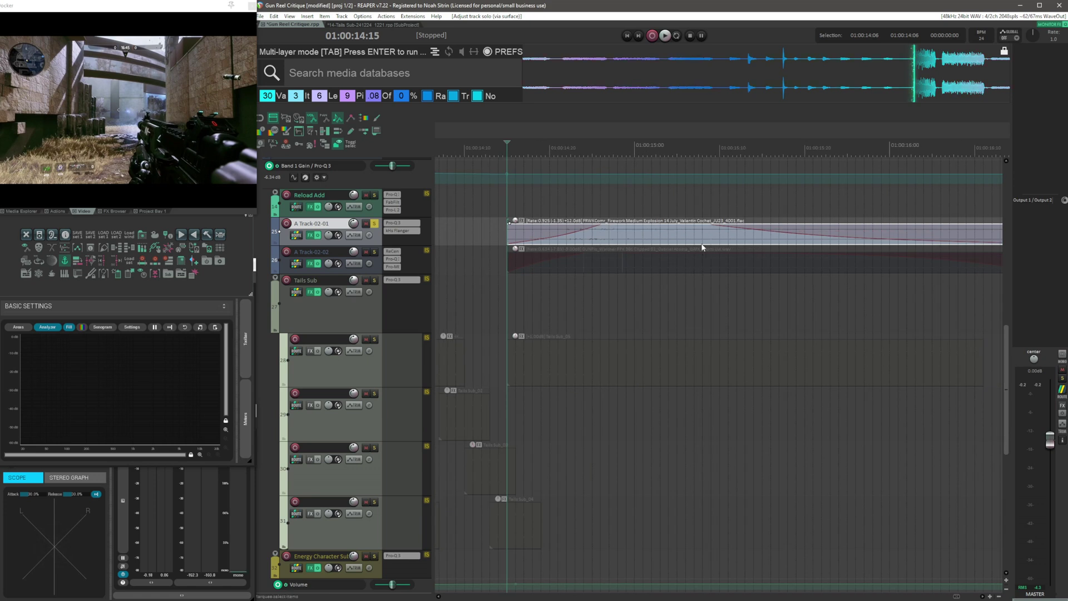
{"action": "scroll", "coordinate": [689, 272], "scroll_direction": "down", "scroll_amount": 3}
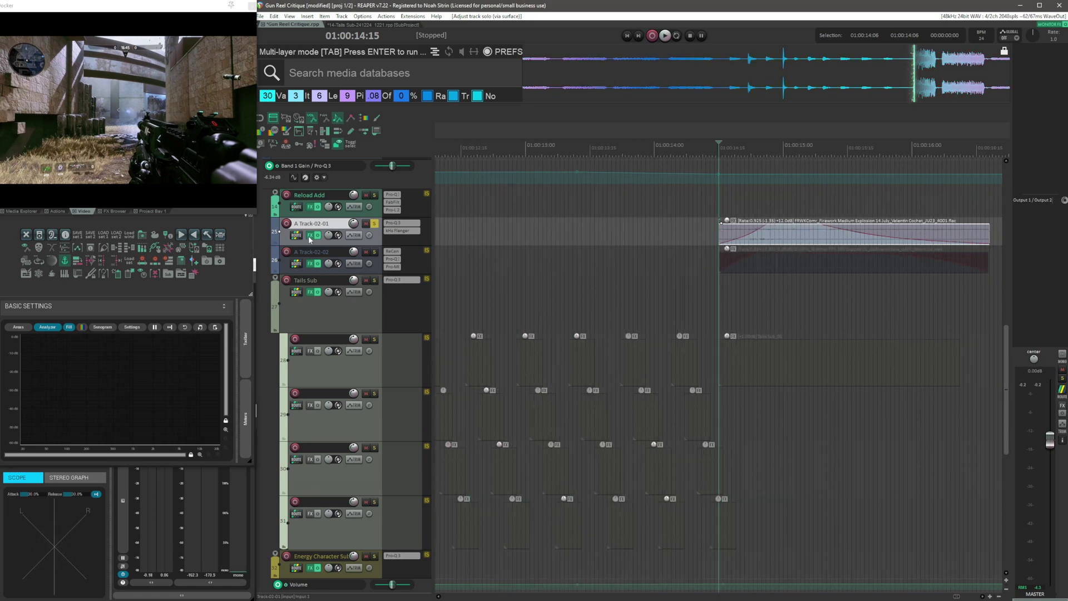
{"action": "left_click", "coordinate": [310, 235]}
{"action": "left_click_drag", "start_coordinate": [381, 151], "coordinate": [519, 137]}
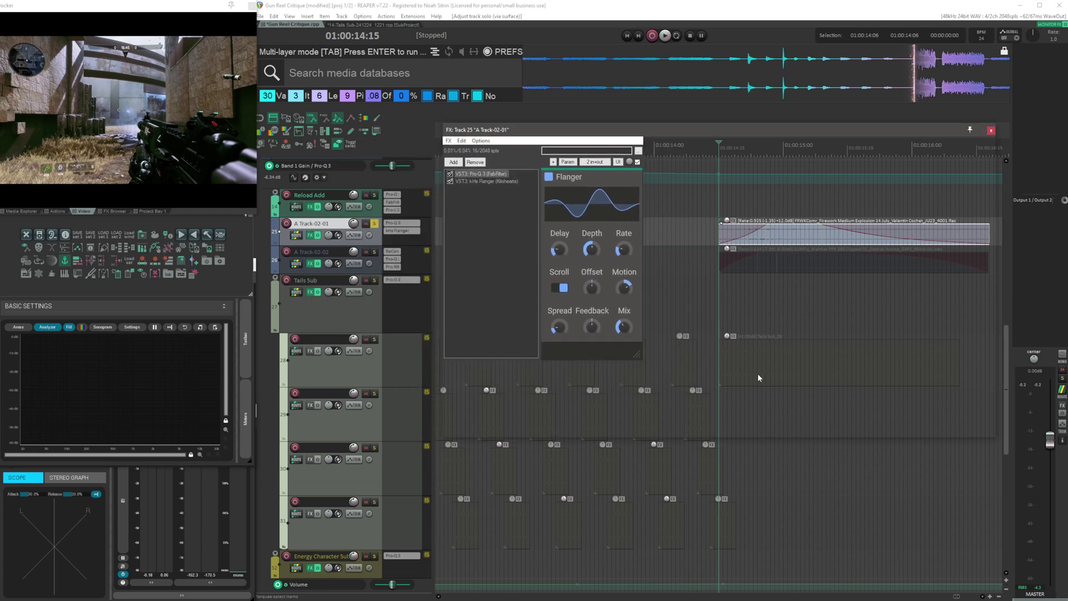
{"action": "key", "text": "Up"}
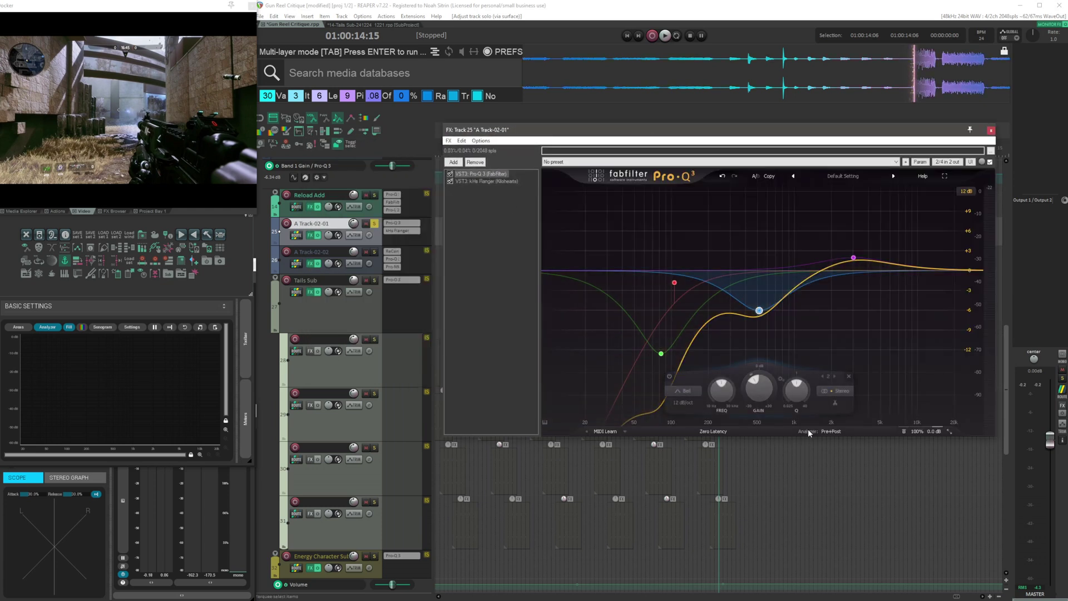
{"action": "left_click", "coordinate": [450, 181]}
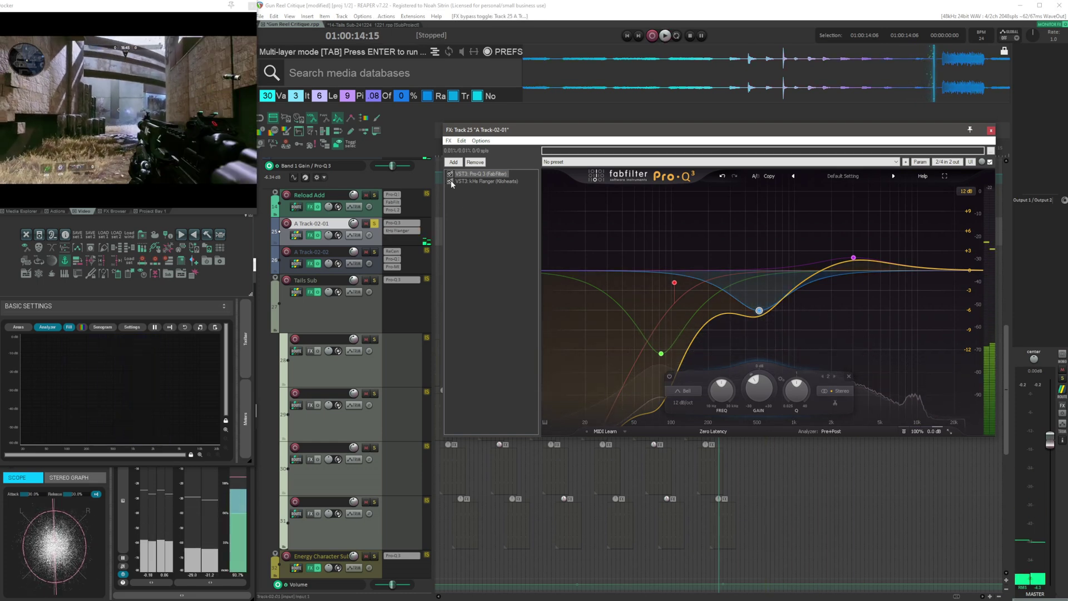
{"action": "key", "text": "space"}
{"action": "left_click", "coordinate": [494, 181]}
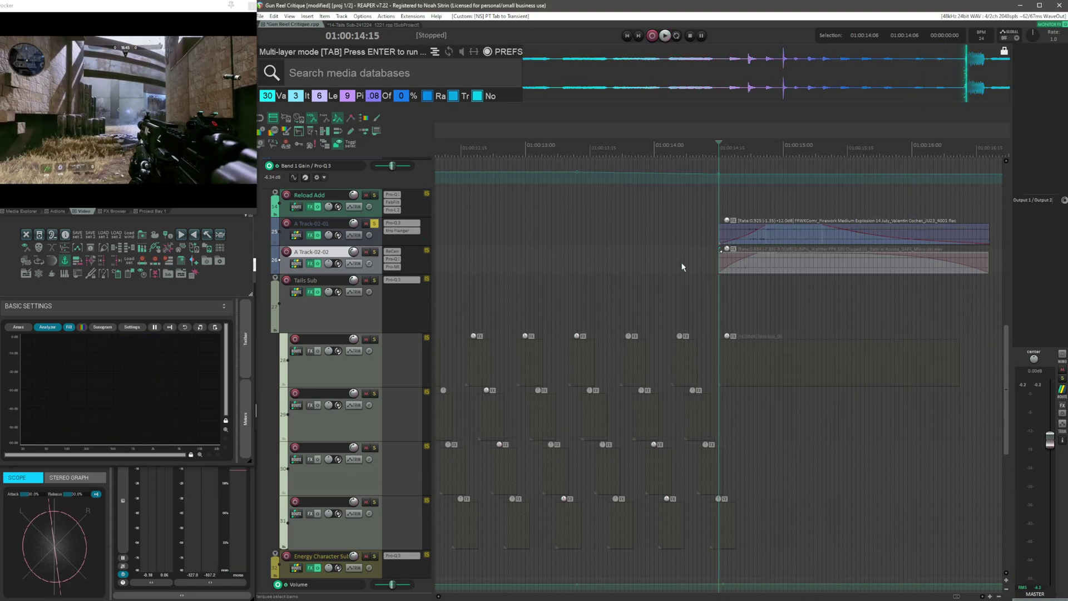
Solo only A Track-02-02 and play its Walther gunshot item
{"action": "key", "text": "F6"}
{"action": "scroll", "coordinate": [681, 267], "scroll_direction": "right", "scroll_amount": 3}
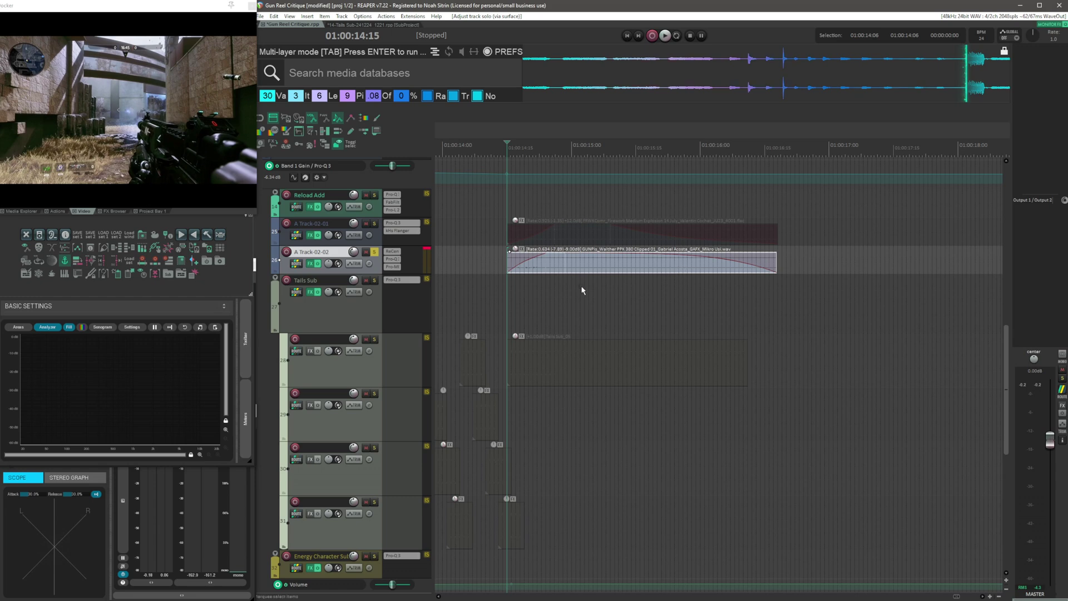
{"action": "key", "text": "space"}
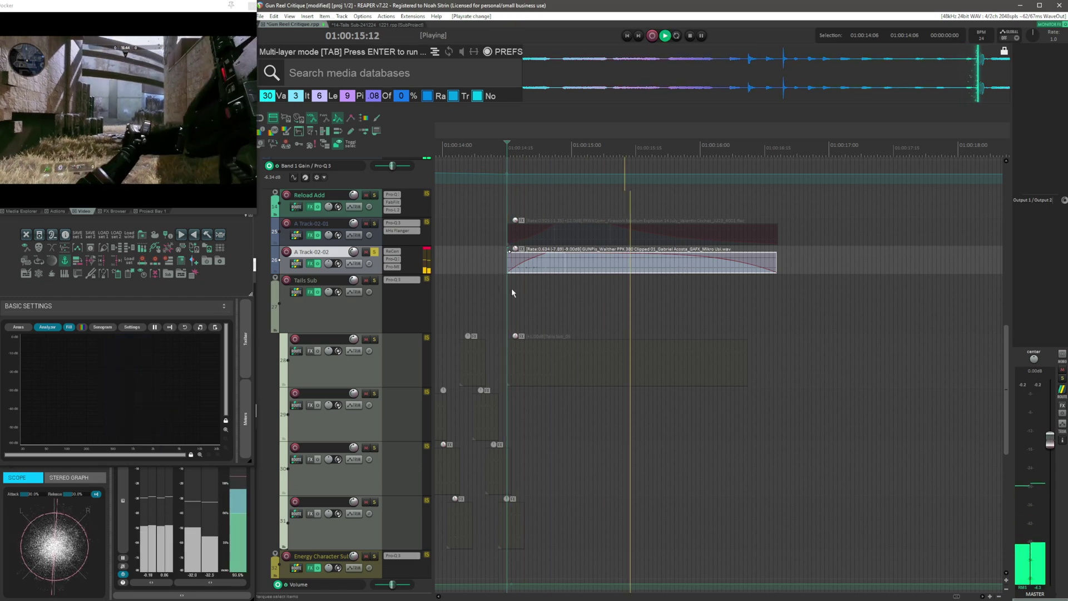
{"action": "key", "text": "space"}
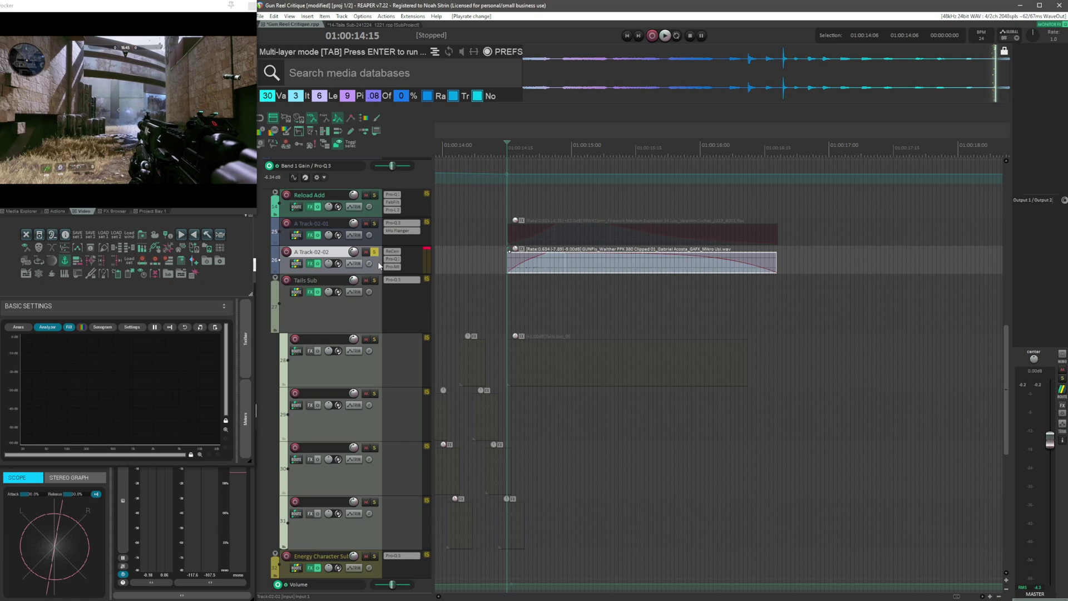
Open Pro-MB on A Track-02-02, bypass it in the effects chain and play the item without it
{"action": "left_click", "coordinate": [391, 259]}
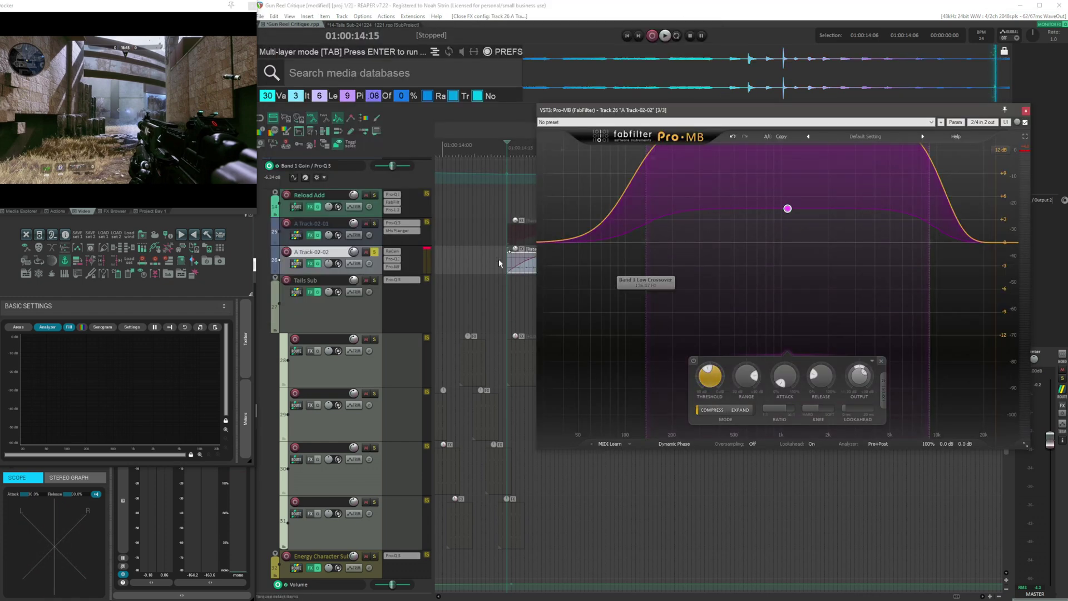
{"action": "left_click", "coordinate": [489, 260]}
{"action": "key", "text": "Tab"}
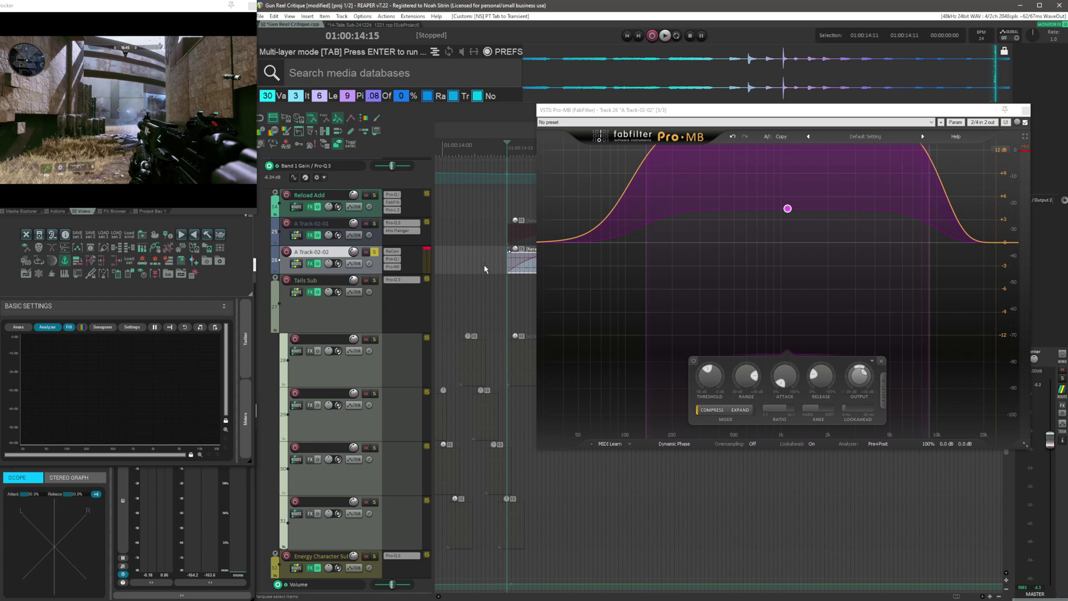
{"action": "left_click", "coordinate": [307, 264]}
{"action": "left_click", "coordinate": [203, 274]}
{"action": "key", "text": "space"}
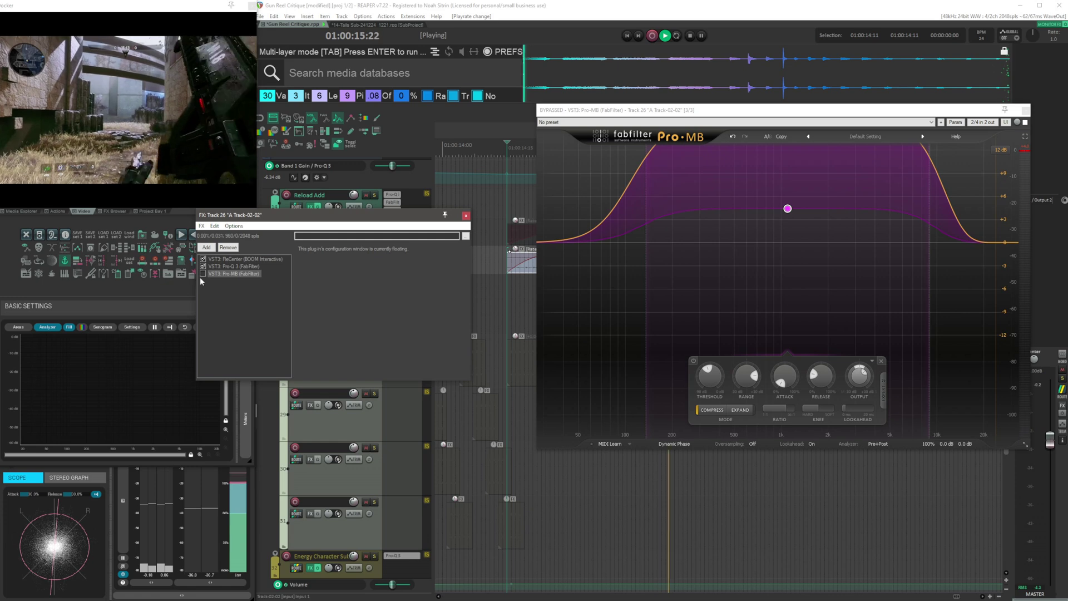
{"action": "key", "text": "space"}
Re-enable Pro-MB on A Track-02-02, play the item through it and close both effect windows
{"action": "left_click", "coordinate": [204, 274]}
{"action": "key", "text": "space"}
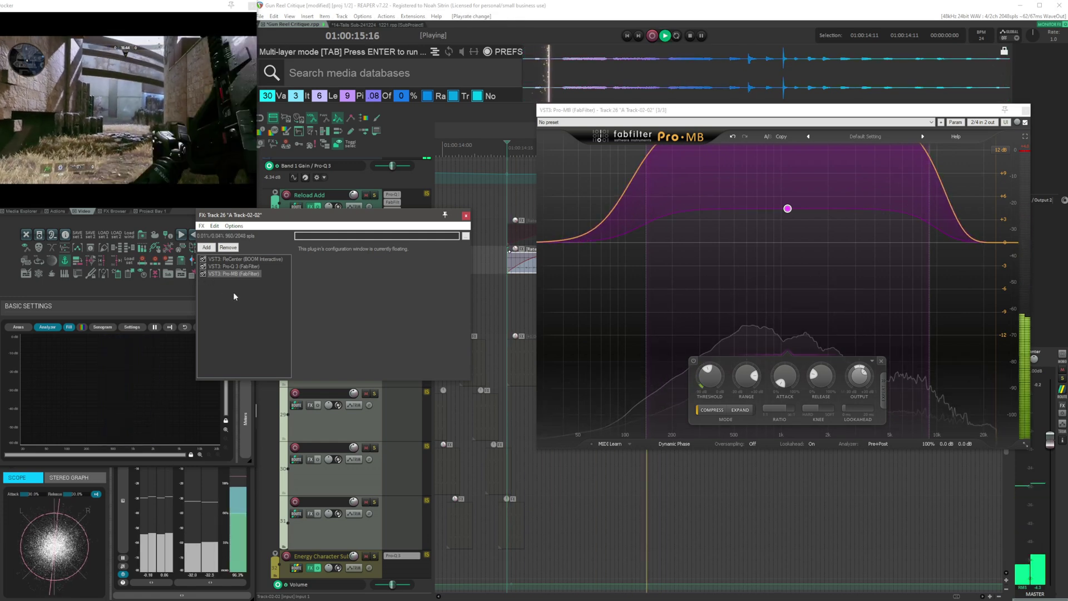
{"action": "key", "text": "space"}
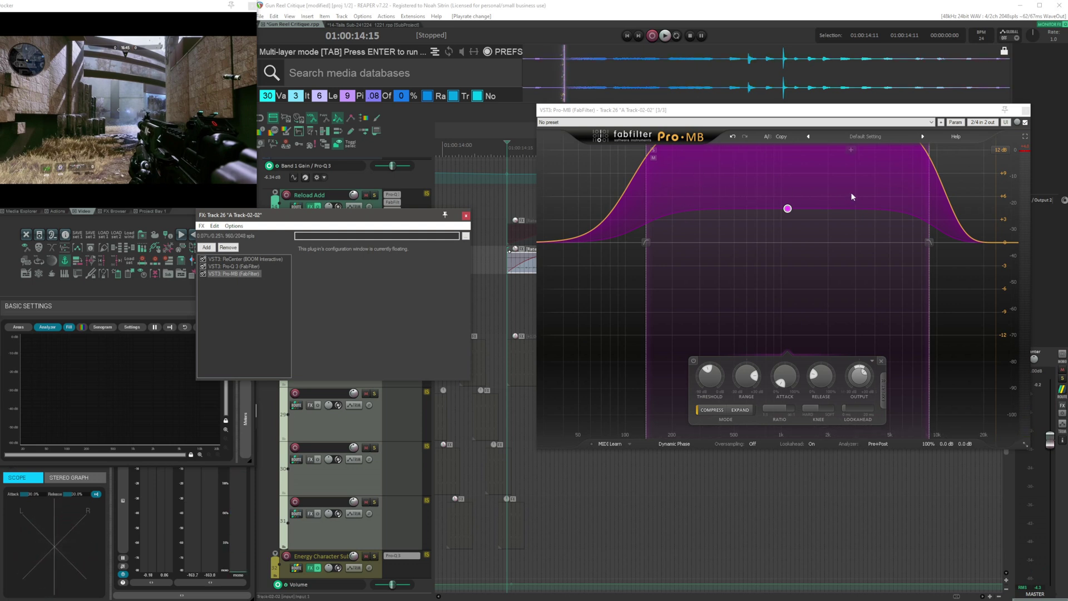
{"action": "left_click", "coordinate": [466, 215]}
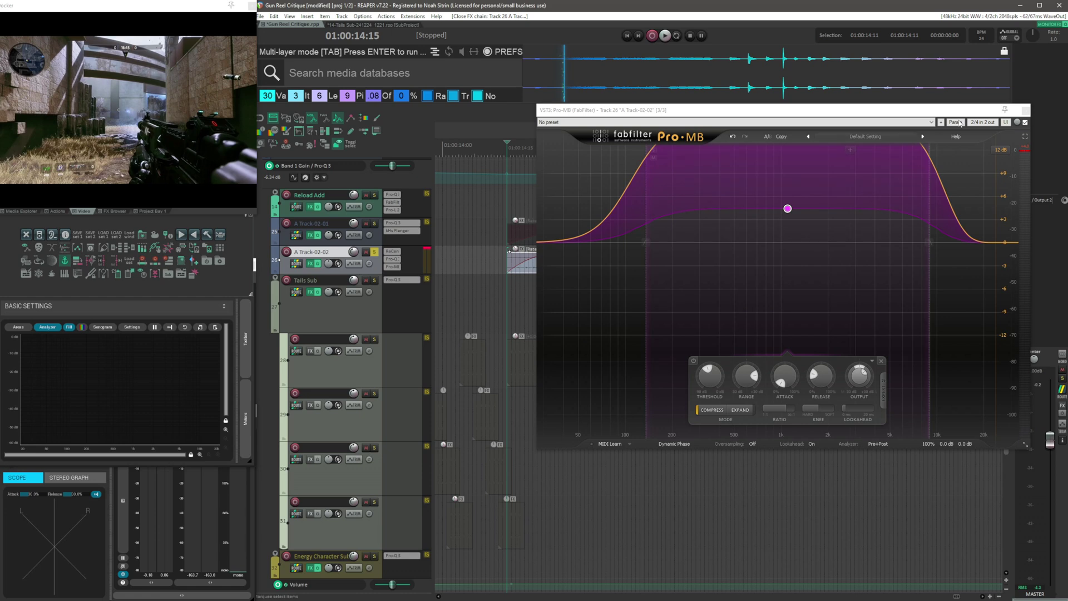
{"action": "left_click", "coordinate": [1025, 111]}
Clear all track solos and place the playhead at 01:00:14:09, just before the final tail items
{"action": "left_click", "coordinate": [489, 250]}
{"action": "left_click", "coordinate": [713, 267]}
{"action": "key", "text": "alt+F6"}
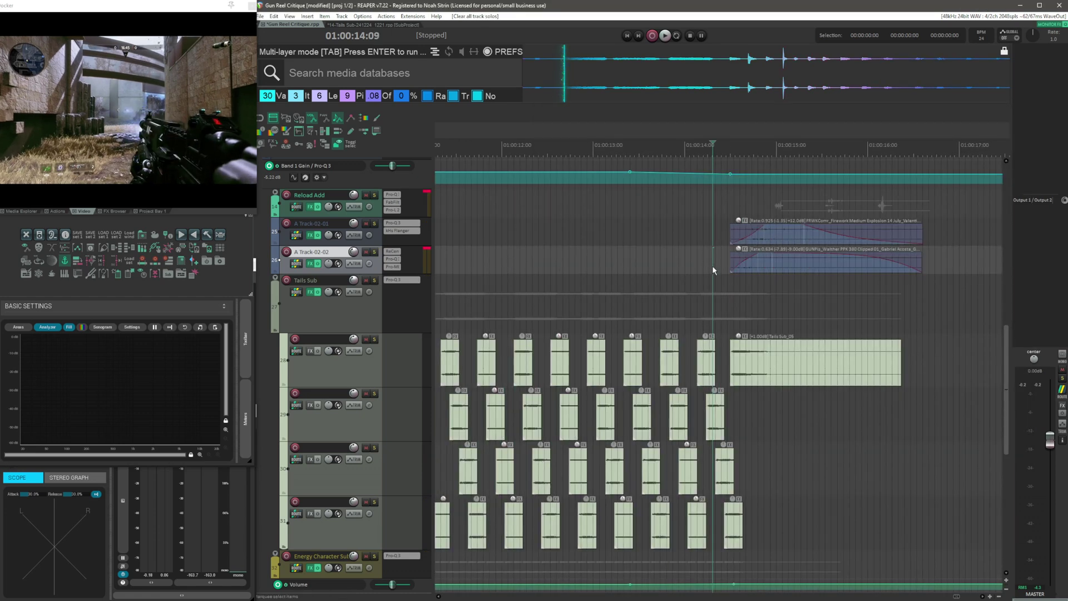
Solo the Early Reflections Return and Base tracks and play the gunfire burst from 01:00:10:18
{"action": "scroll", "coordinate": [712, 267], "scroll_direction": "down", "scroll_amount": 2}
{"action": "scroll", "coordinate": [790, 285], "scroll_direction": "left", "scroll_amount": 3}
{"action": "scroll", "coordinate": [790, 283], "scroll_direction": "down", "scroll_amount": 3}
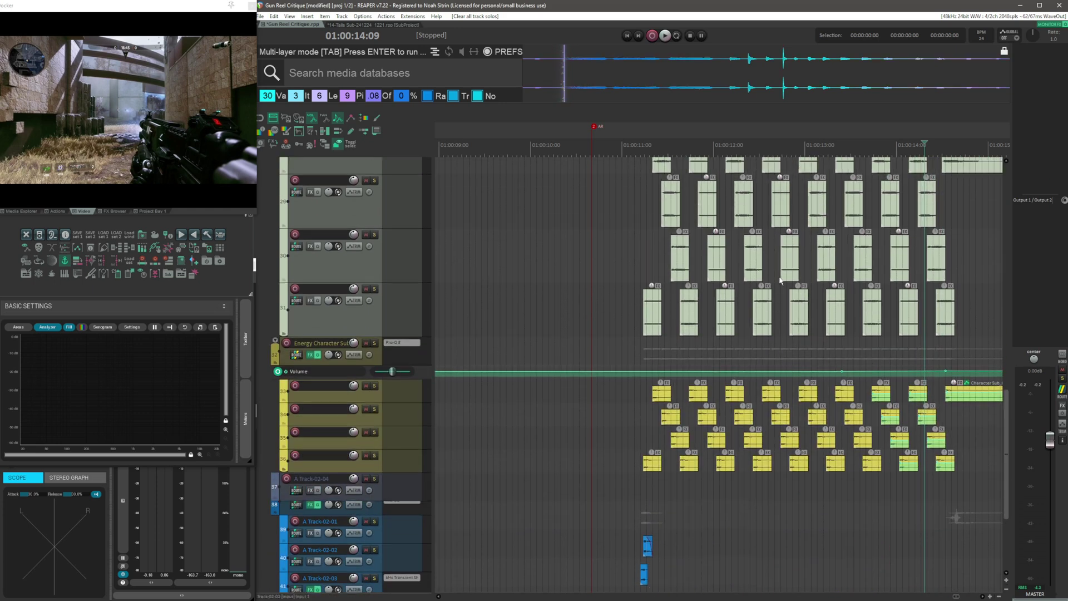
{"action": "scroll", "coordinate": [779, 275], "scroll_direction": "up", "scroll_amount": 5}
{"action": "scroll", "coordinate": [776, 282], "scroll_direction": "down", "scroll_amount": 2}
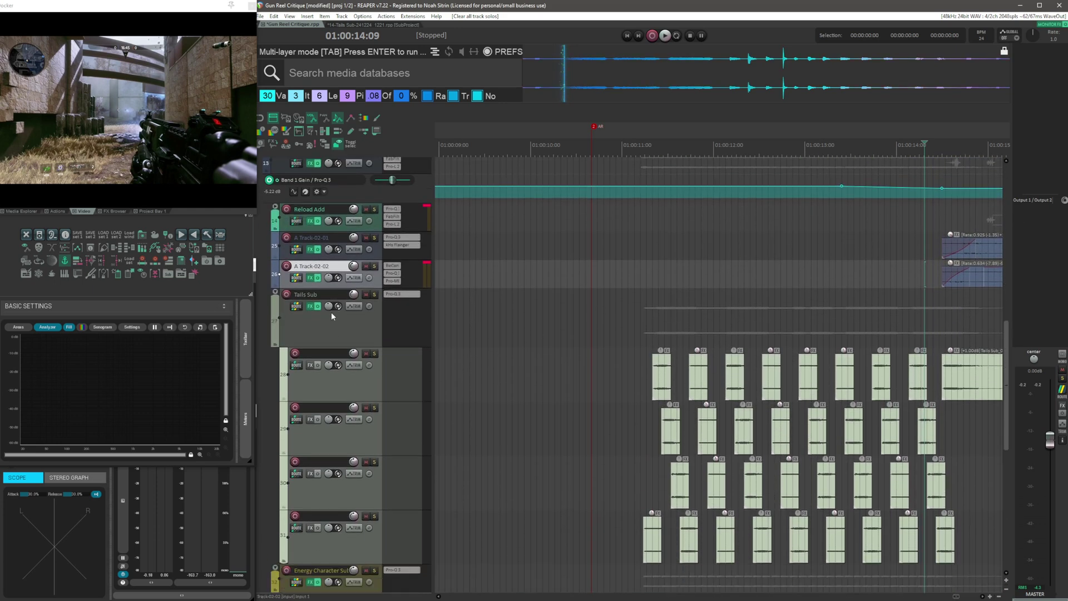
{"action": "left_click", "coordinate": [374, 294]}
{"action": "scroll", "coordinate": [631, 319], "scroll_direction": "up", "scroll_amount": 10}
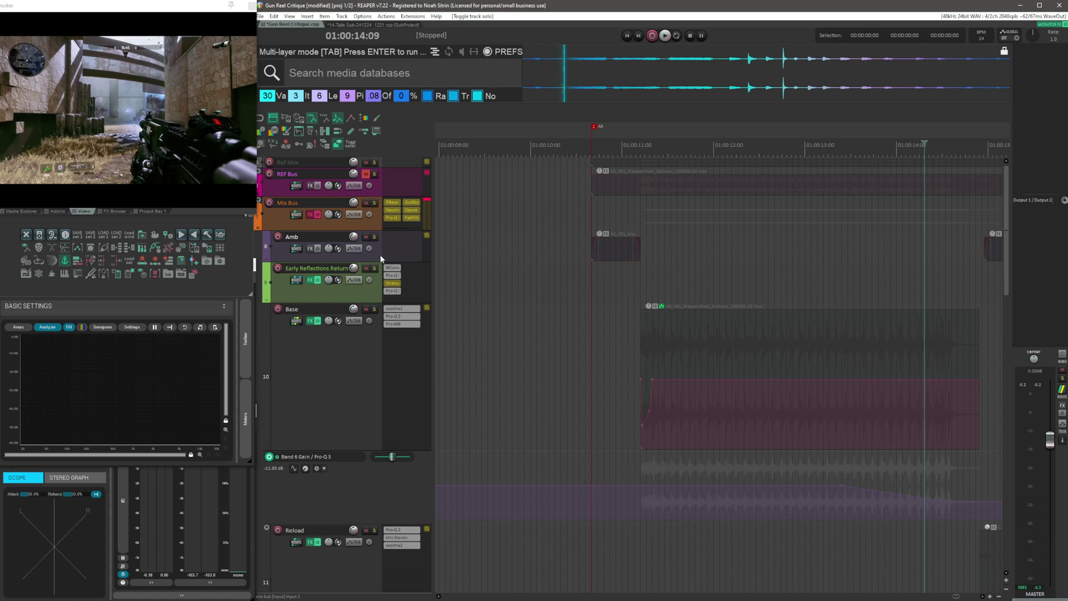
{"action": "left_click", "coordinate": [374, 268]}
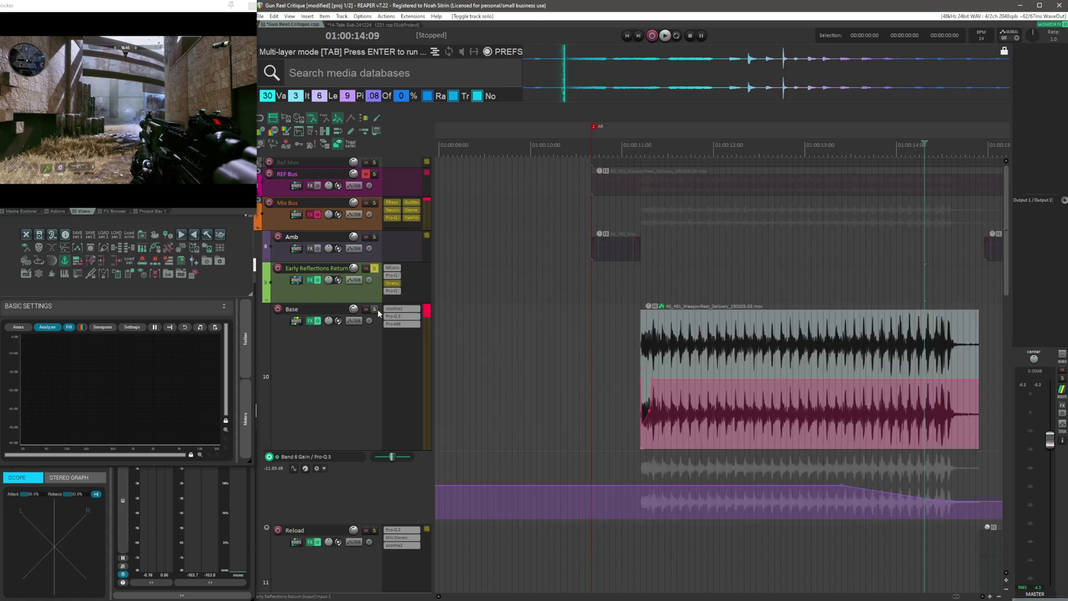
{"action": "left_click", "coordinate": [591, 310]}
{"action": "key", "text": "space"}
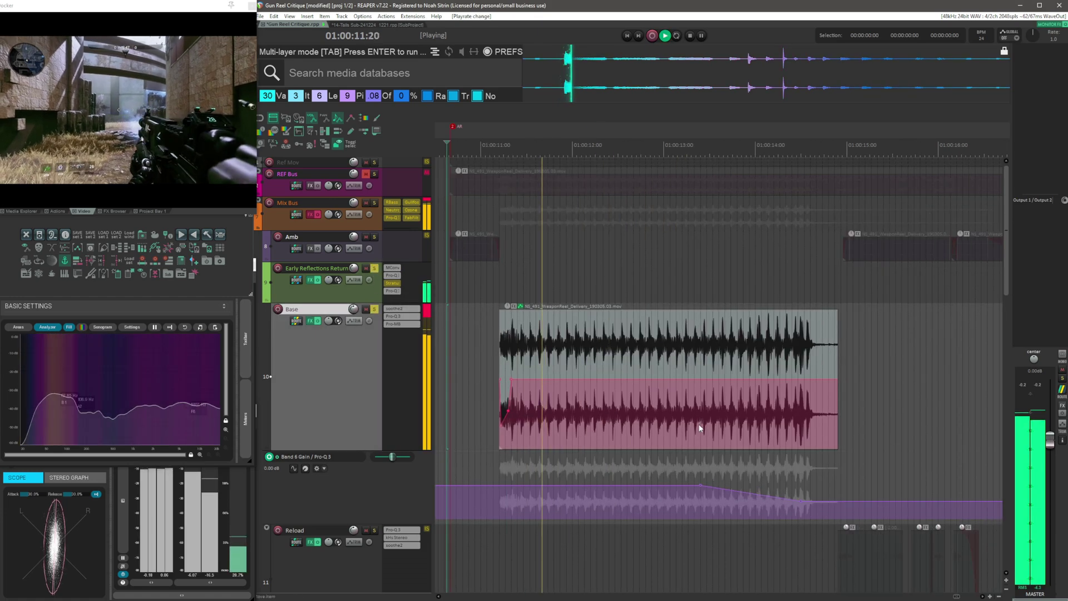
{"action": "scroll", "coordinate": [699, 426], "scroll_direction": "down", "scroll_amount": 1}
{"action": "scroll", "coordinate": [699, 426], "scroll_direction": "down", "scroll_amount": 1}
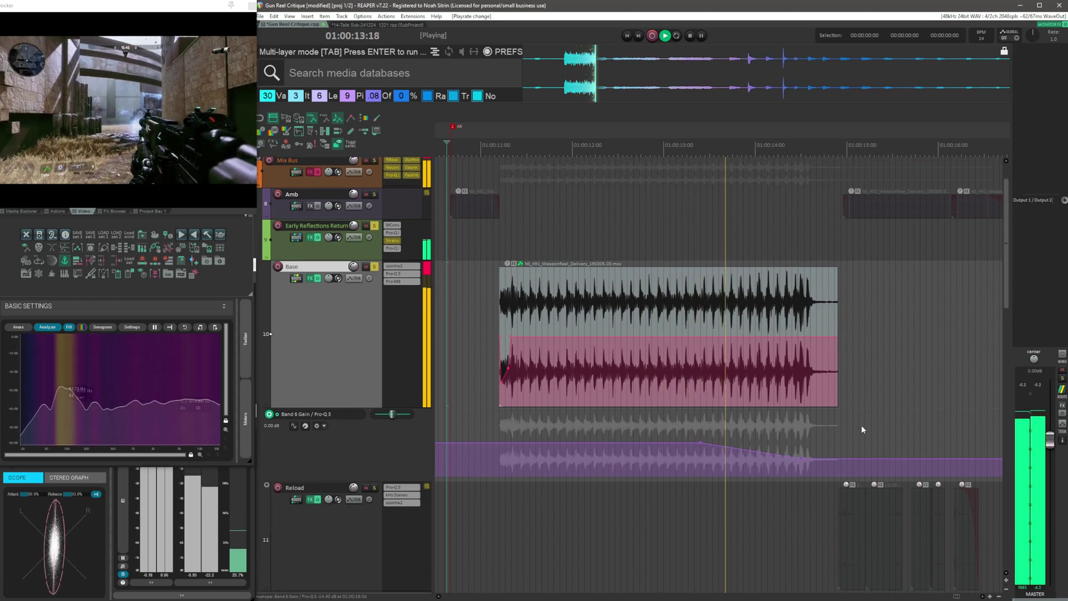
{"action": "key", "text": "space"}
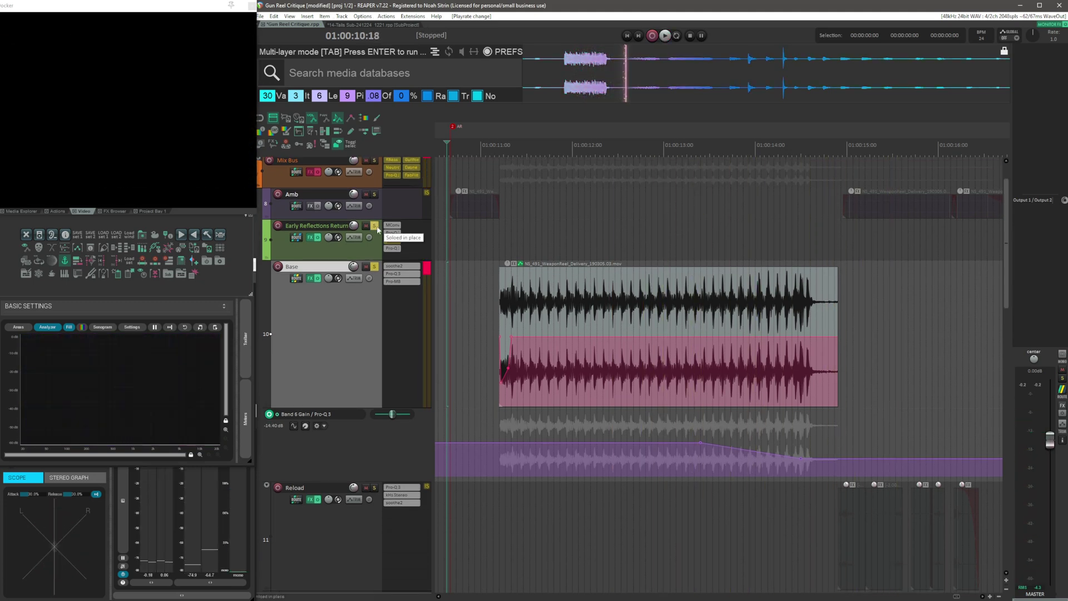
Clear all track solos, place the playhead at 01:00:11:22 and bring the Energy Character Sub layers into view
{"action": "left_click", "coordinate": [374, 226], "text": "ctrl"}
{"action": "left_click", "coordinate": [548, 242]}
{"action": "scroll", "coordinate": [592, 259], "scroll_direction": "down", "scroll_amount": 1}
{"action": "scroll", "coordinate": [593, 266], "scroll_direction": "down", "scroll_amount": 20}
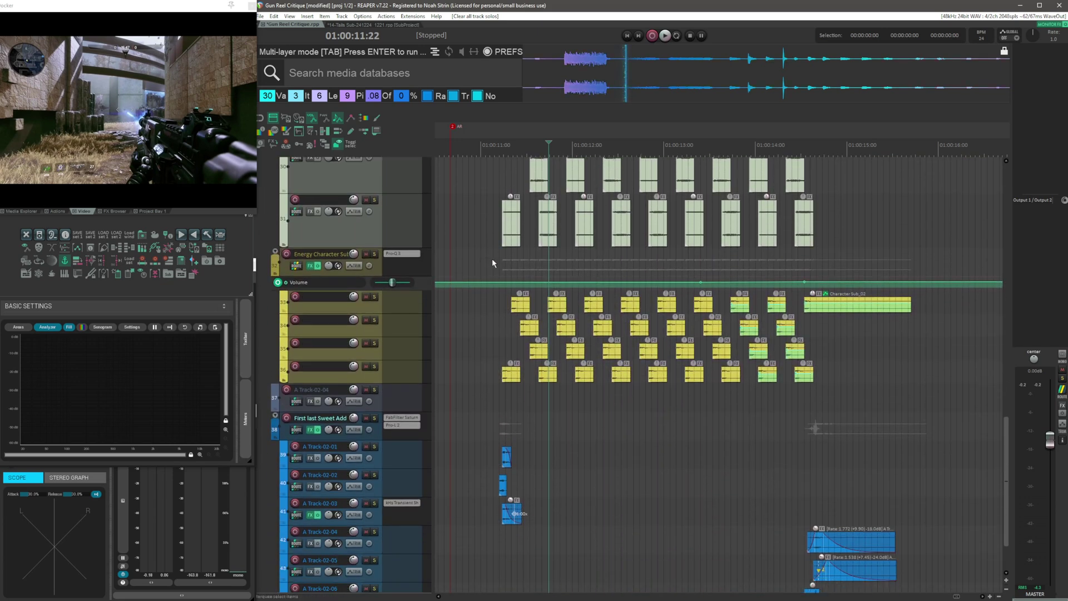
Place the playhead at 01:00:11:03, solo the Energy Character Sub track and make its four child tracks taller
{"action": "left_click", "coordinate": [492, 258]}
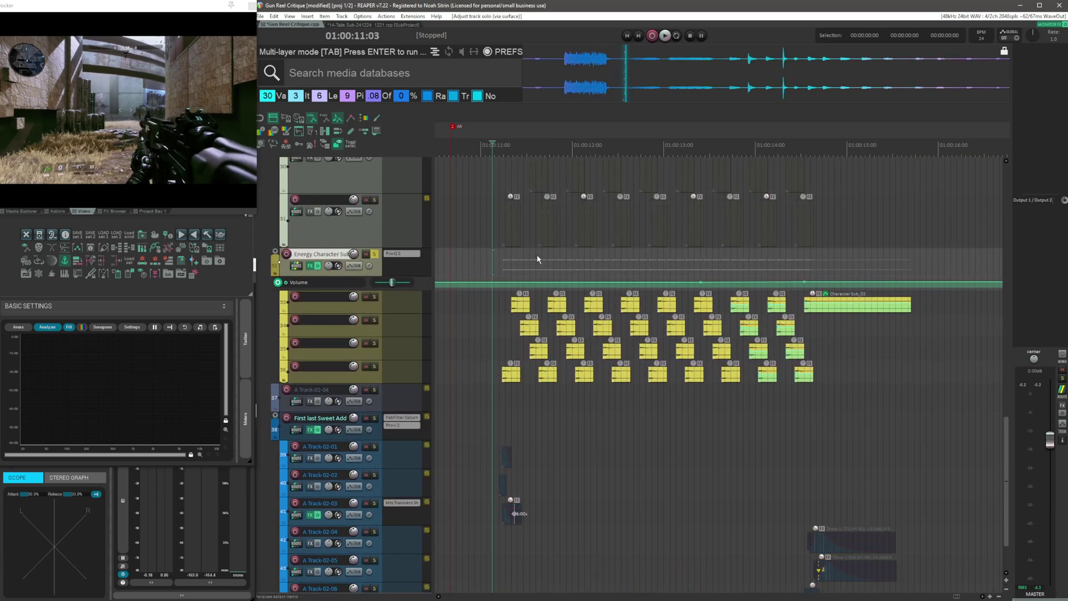
{"action": "scroll", "coordinate": [537, 258], "scroll_direction": "up", "scroll_amount": 3}
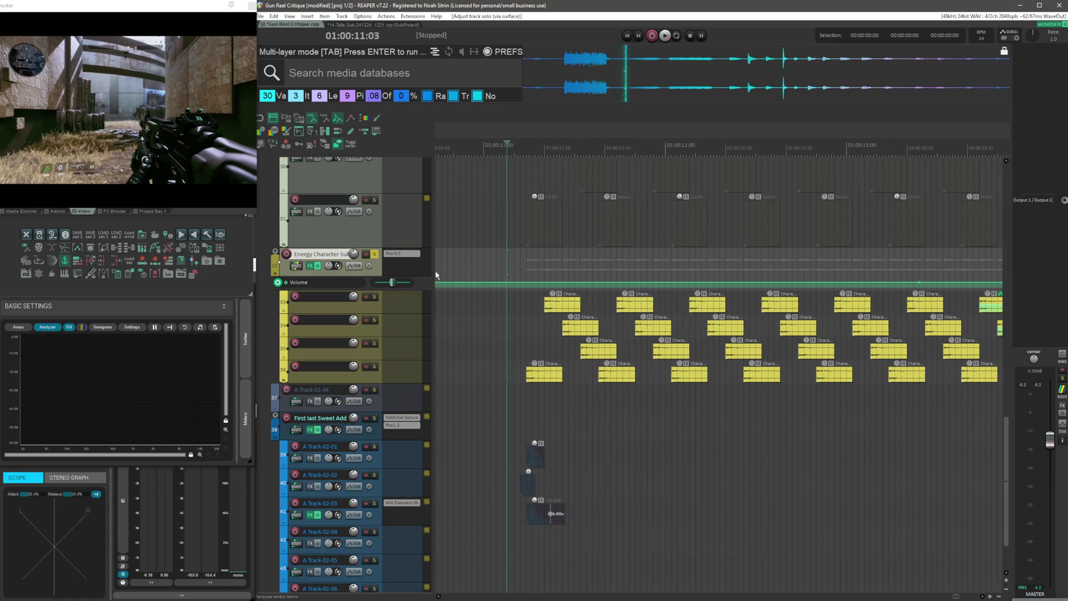
{"action": "left_click", "coordinate": [407, 371], "text": "shift"}
{"action": "left_click_drag", "start_coordinate": [407, 383], "coordinate": [407, 400]}
Play the soloed Energy Character Sub burst from 01:00:11:03 and stop after the repeated shots
{"action": "key", "text": "space"}
{"action": "scroll", "coordinate": [771, 522], "scroll_direction": "down", "scroll_amount": 2}
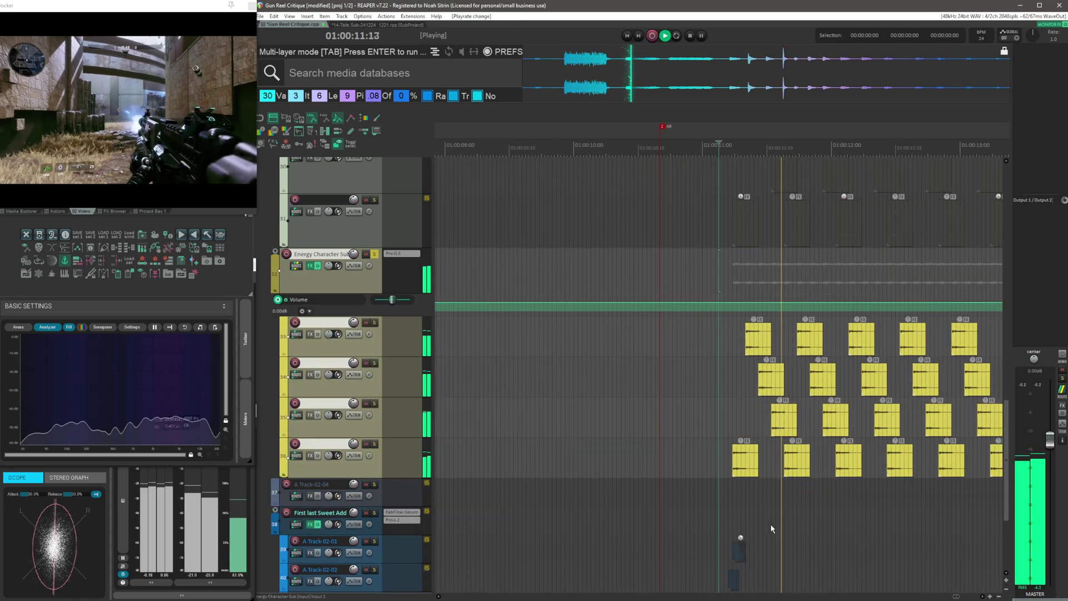
{"action": "scroll", "coordinate": [773, 522], "scroll_direction": "right", "scroll_amount": 3}
{"action": "scroll", "coordinate": [773, 522], "scroll_direction": "down", "scroll_amount": 1}
{"action": "scroll", "coordinate": [773, 523], "scroll_direction": "right", "scroll_amount": 2}
{"action": "scroll", "coordinate": [773, 523], "scroll_direction": "down", "scroll_amount": 1}
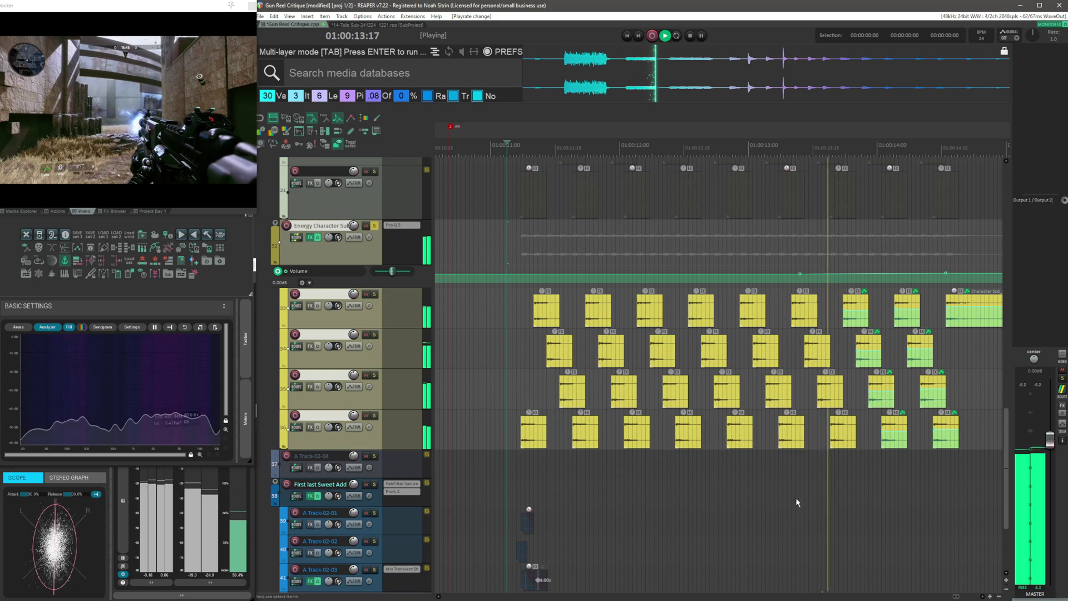
{"action": "key", "text": "space"}
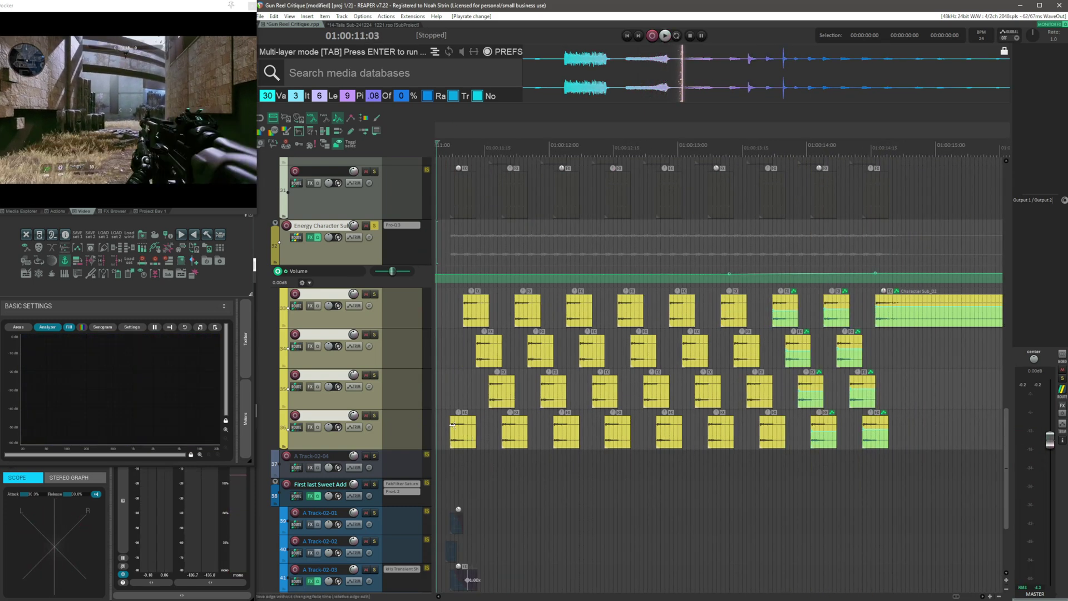
Open the subproject of the first Character Sub item and place the playhead at 01:00:11:09, just before the START marker
{"action": "double_click", "coordinate": [459, 429]}
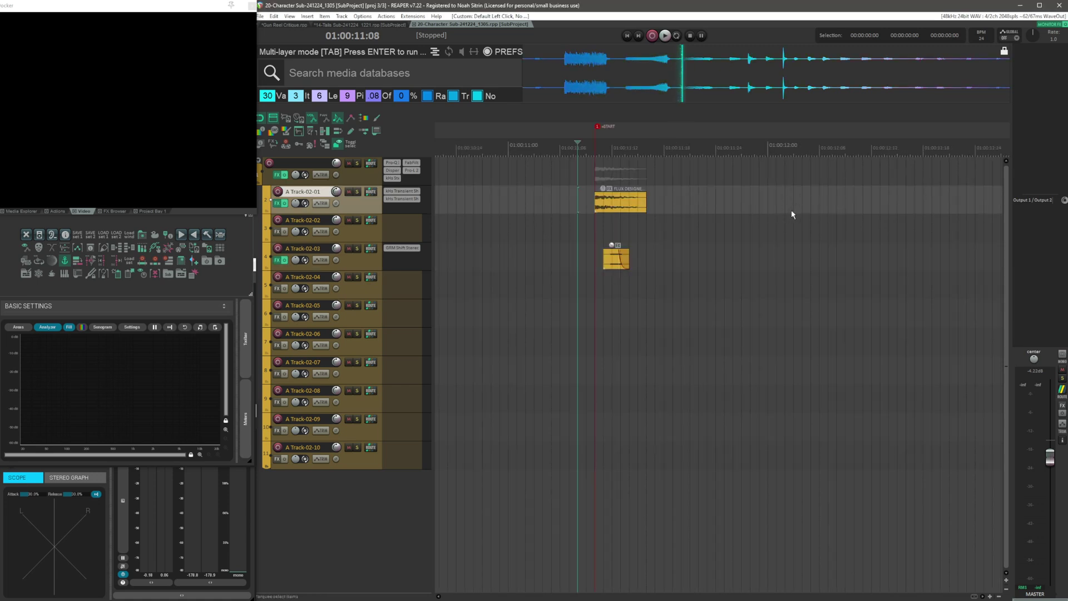
{"action": "scroll", "coordinate": [858, 214], "scroll_direction": "up", "scroll_amount": 2}
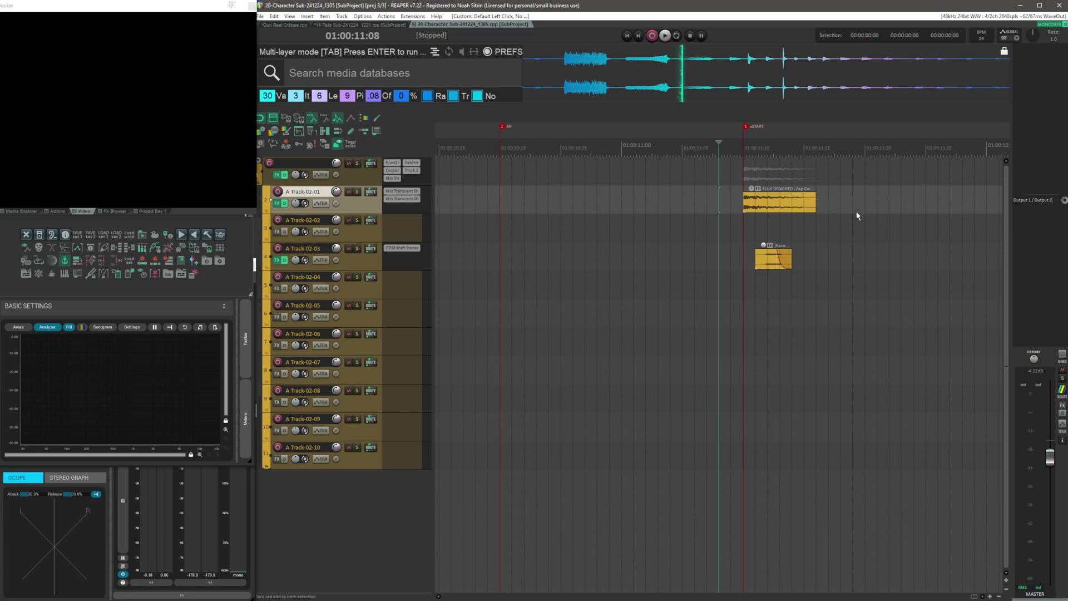
{"action": "scroll", "coordinate": [857, 216], "scroll_direction": "right", "scroll_amount": 2}
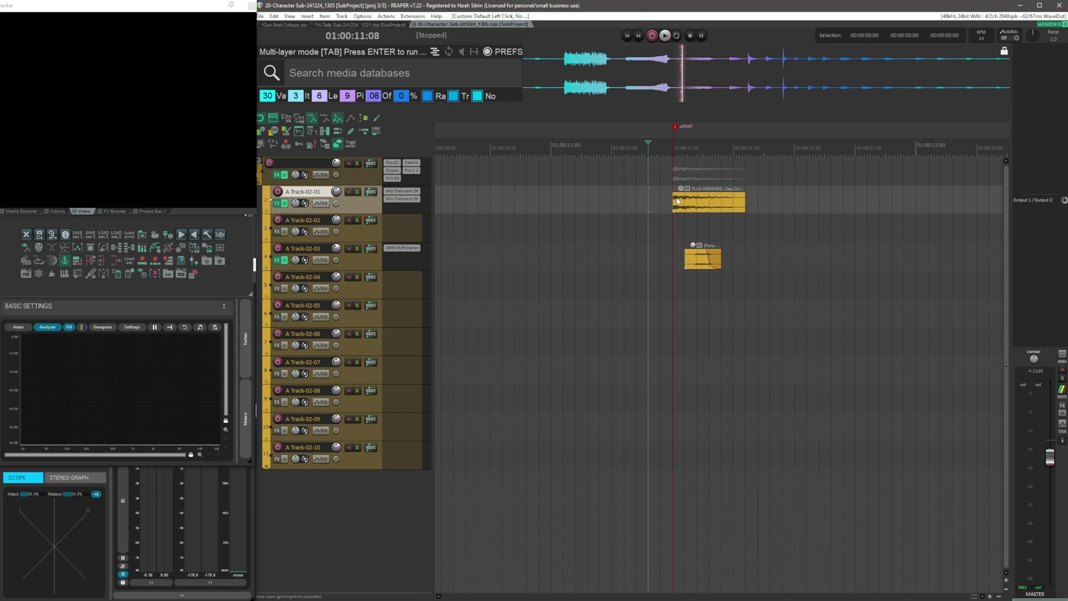
{"action": "left_click", "coordinate": [660, 206]}
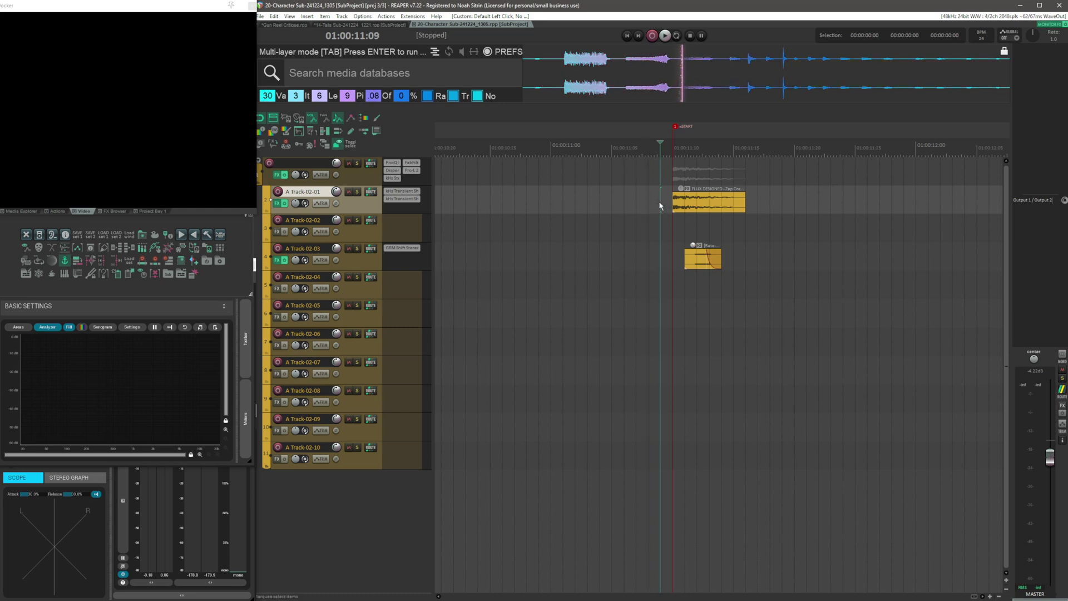
{"action": "left_click", "coordinate": [658, 258]}
{"action": "scroll", "coordinate": [616, 248], "scroll_direction": "right", "scroll_amount": 1}
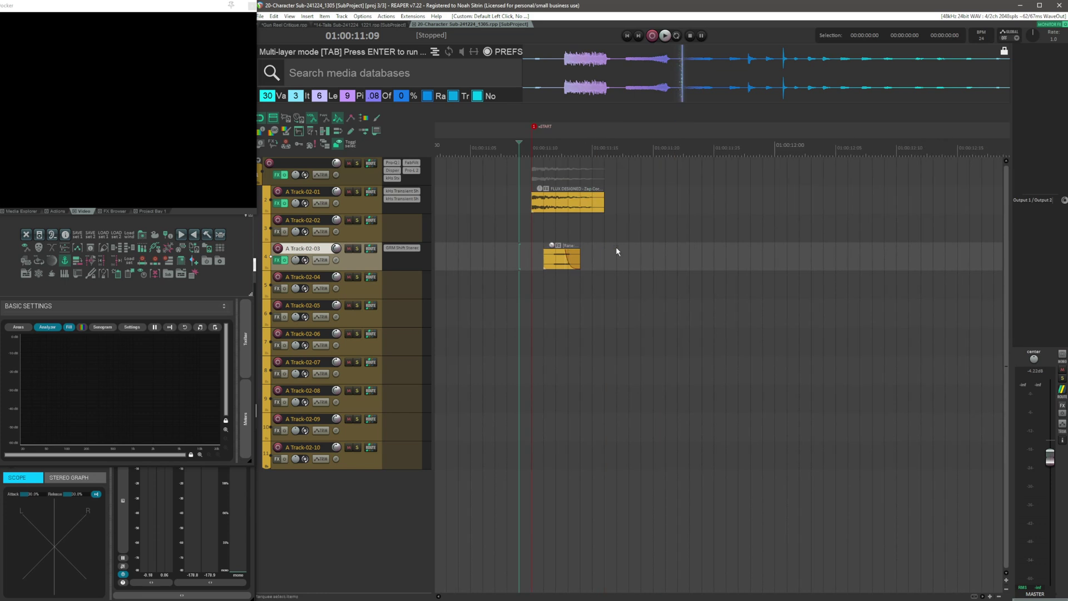
Paste a copy of the Zap Cortex Break item onto A Track-02-01, past the END marker
{"action": "left_click", "coordinate": [665, 213]}
{"action": "scroll", "coordinate": [670, 214], "scroll_direction": "down", "scroll_amount": 5}
{"action": "key", "text": "Tab"}
{"action": "scroll", "coordinate": [695, 208], "scroll_direction": "right", "scroll_amount": 5}
{"action": "key", "text": "ctrl+v"}
Bypass the effects on the parent track and A Track-02-01, and extend the copied item's start earlier
{"action": "left_click", "coordinate": [284, 174]}
{"action": "left_click", "coordinate": [285, 203]}
{"action": "left_click_drag", "start_coordinate": [714, 204], "coordinate": [649, 204]}
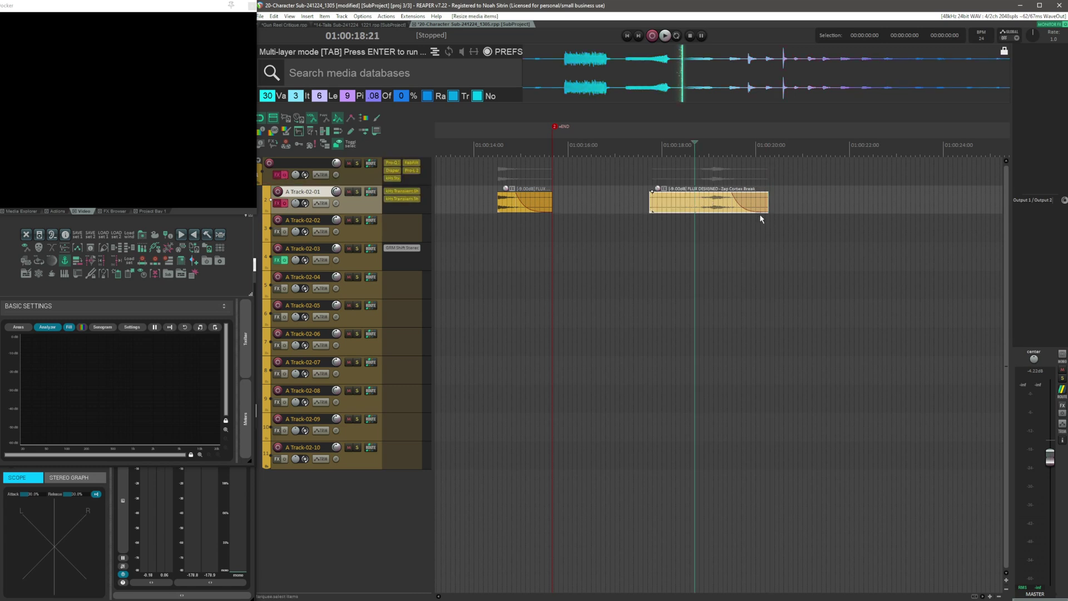
Audition the copied item from 01:00:18:21, slipping its contents between playbacks, and delete the copy
{"action": "scroll", "coordinate": [761, 219], "scroll_direction": "up", "scroll_amount": 2}
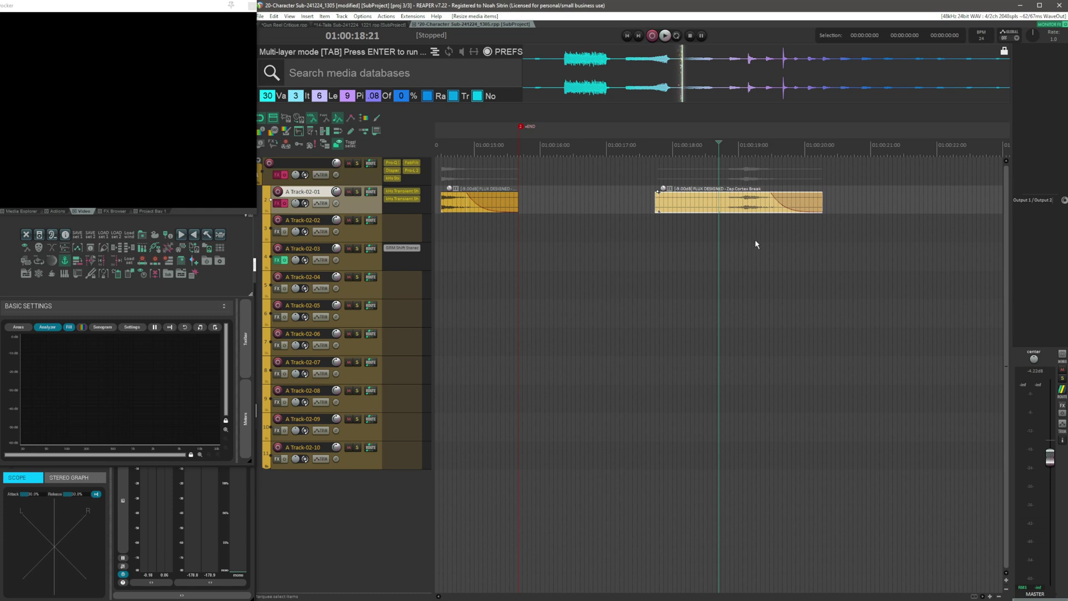
{"action": "key", "text": "space"}
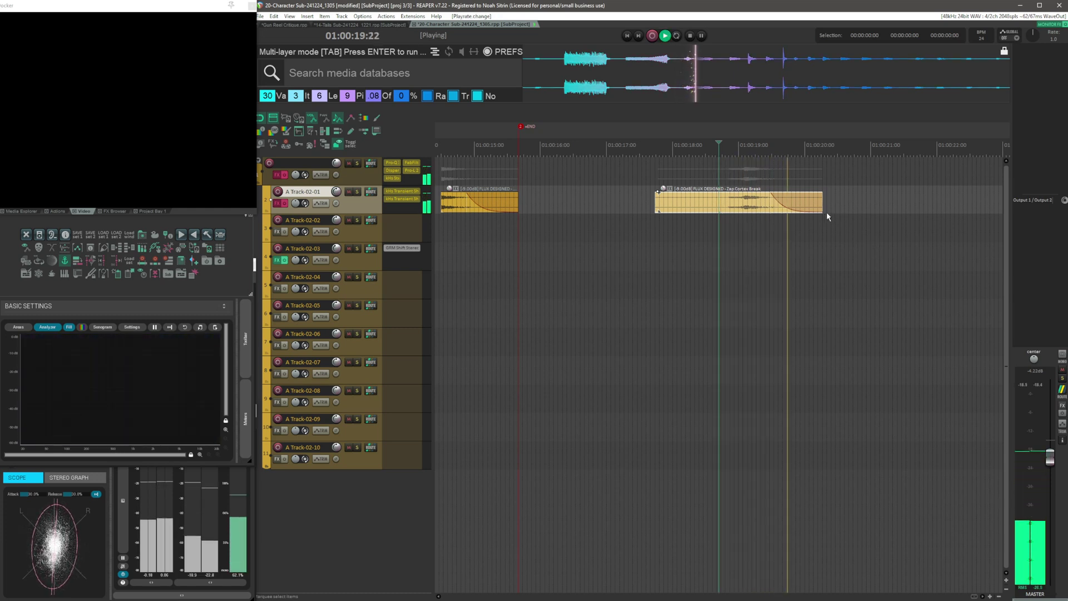
{"action": "key", "text": "space"}
{"action": "left_click_drag", "start_coordinate": [807, 204], "coordinate": [479, 245]}
{"action": "key", "text": "space"}
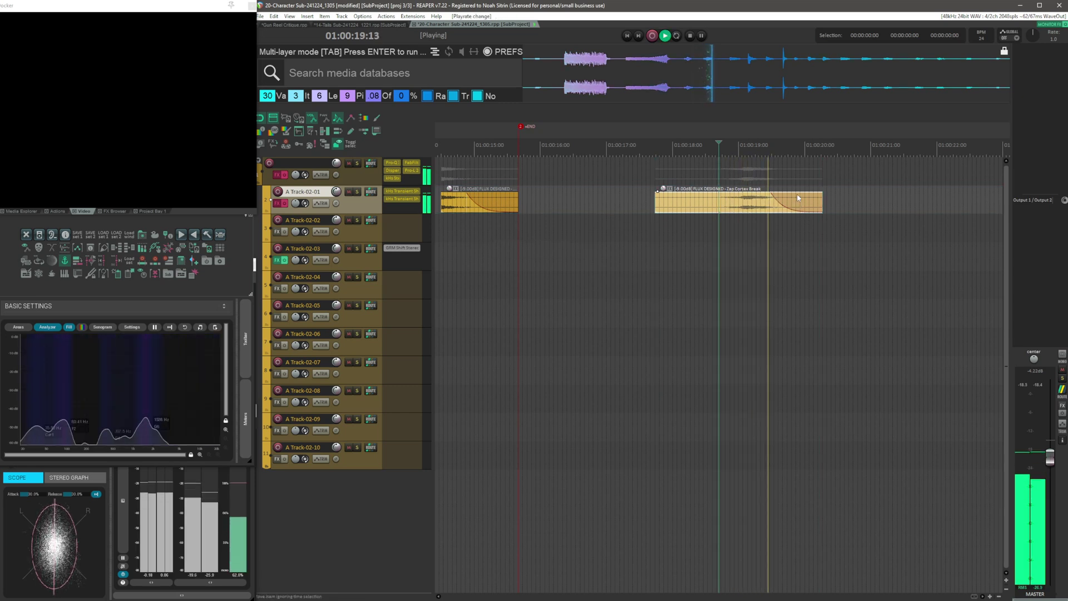
{"action": "key", "text": "space"}
{"action": "left_click_drag", "start_coordinate": [799, 199], "coordinate": [500, 251]}
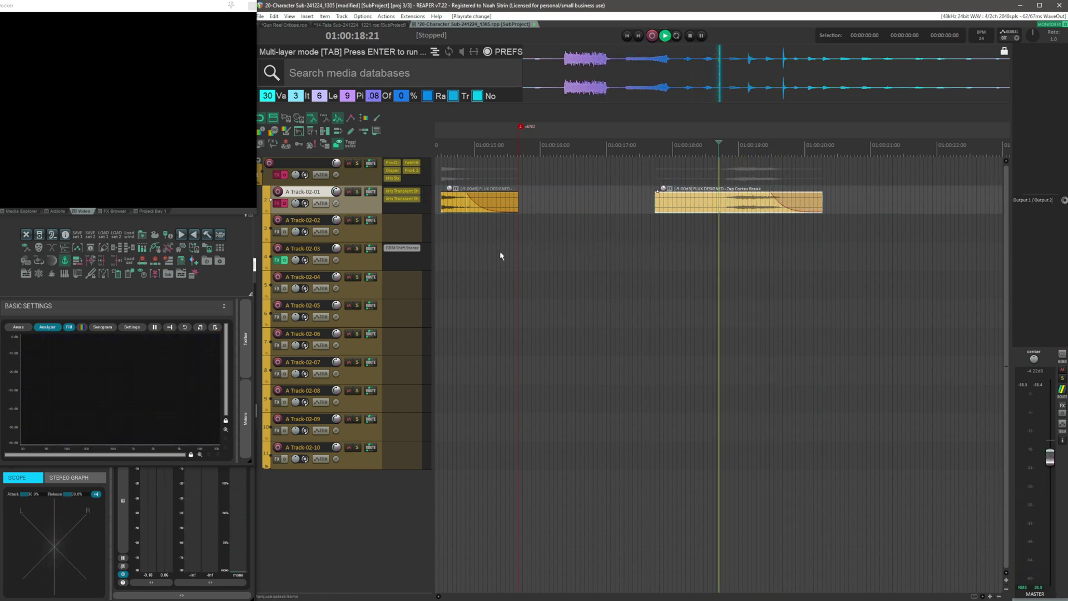
{"action": "key", "text": "space"}
{"action": "key", "text": "space"}
{"action": "key", "text": "Delete"}
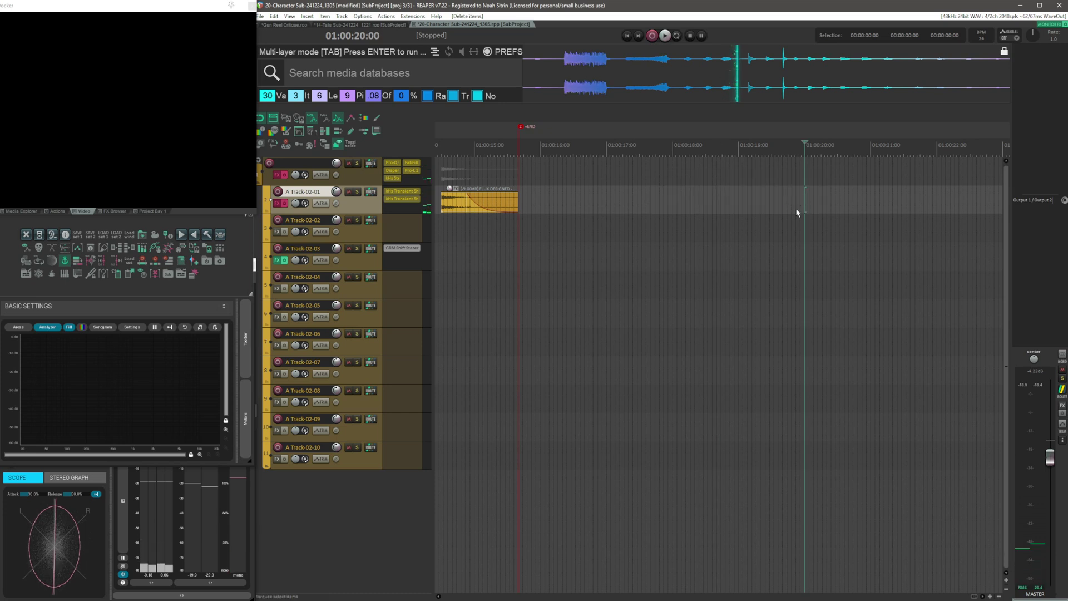
Place the playhead at 01:00:11:10 on the START marker and play the original zap item with effects bypassed
{"action": "scroll", "coordinate": [739, 221], "scroll_direction": "left", "scroll_amount": 3}
{"action": "left_click", "coordinate": [727, 206]}
{"action": "key", "text": "Tab"}
{"action": "scroll", "coordinate": [887, 228], "scroll_direction": "up", "scroll_amount": 4}
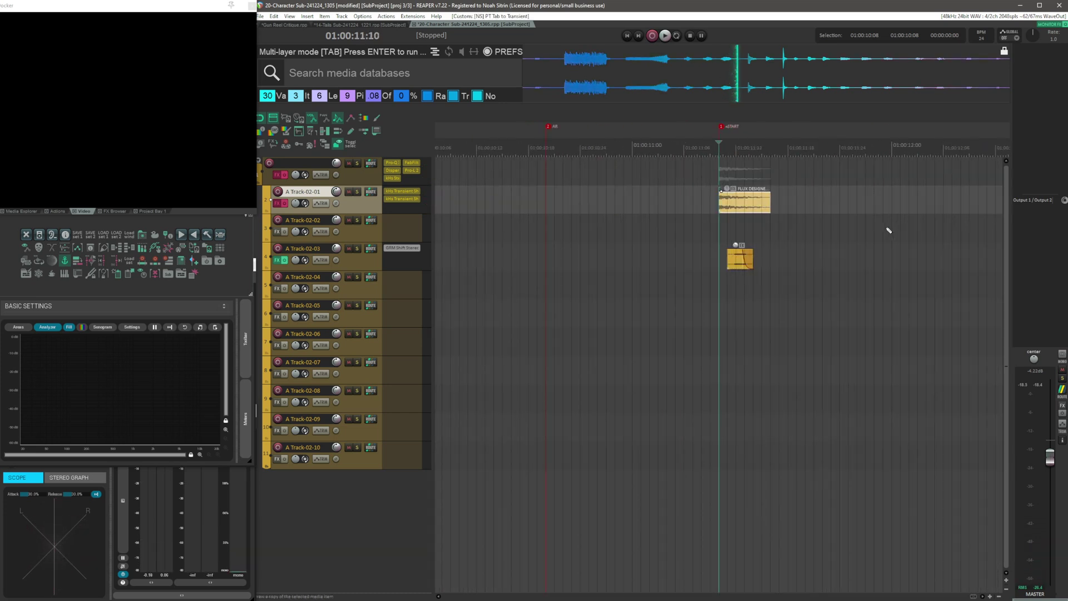
{"action": "key", "text": "space"}
{"action": "key", "text": "space"}
Re-enable the effects on A Track-02-01, play the zap item through them and open that track's effects chain
{"action": "left_click", "coordinate": [284, 203]}
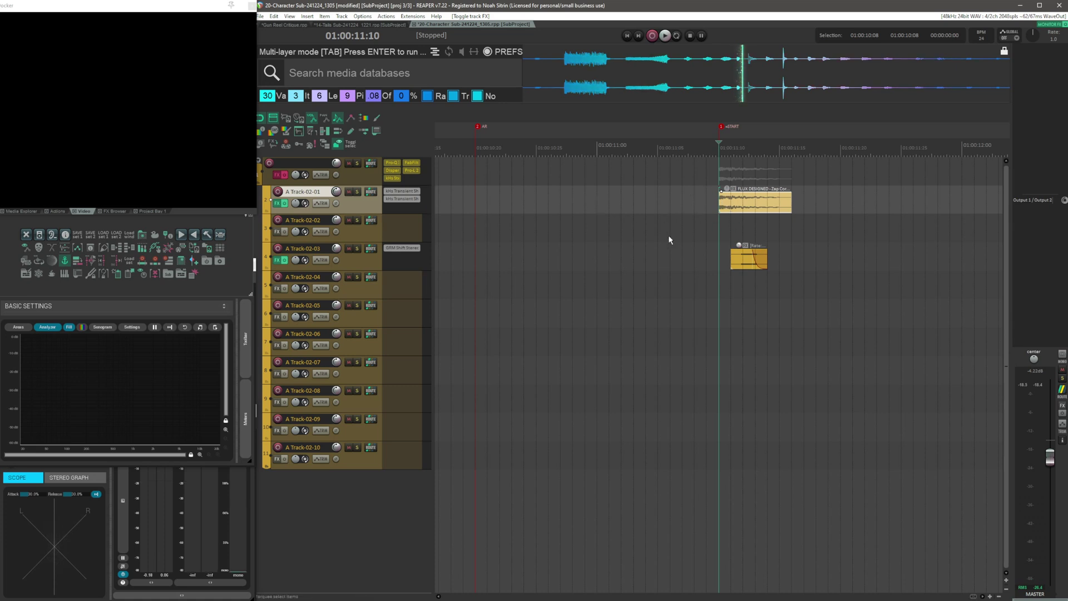
{"action": "key", "text": "space"}
{"action": "key", "text": "space"}
{"action": "left_click", "coordinate": [276, 203]}
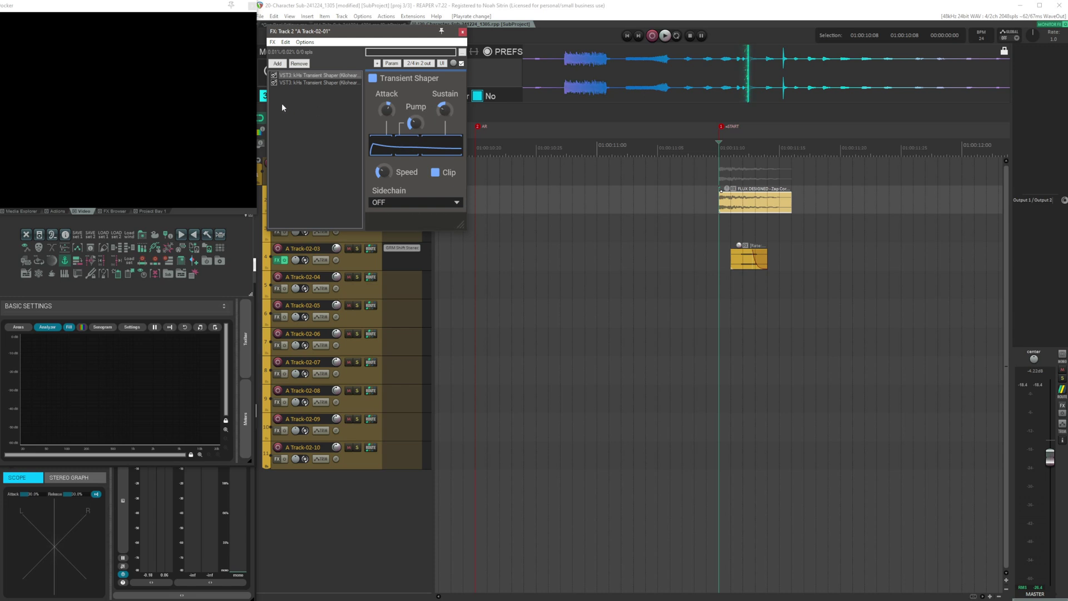
Review the settings of the second kHs Transient Shaper on A Track-02-01, and close its FX chain
{"action": "left_click", "coordinate": [334, 83]}
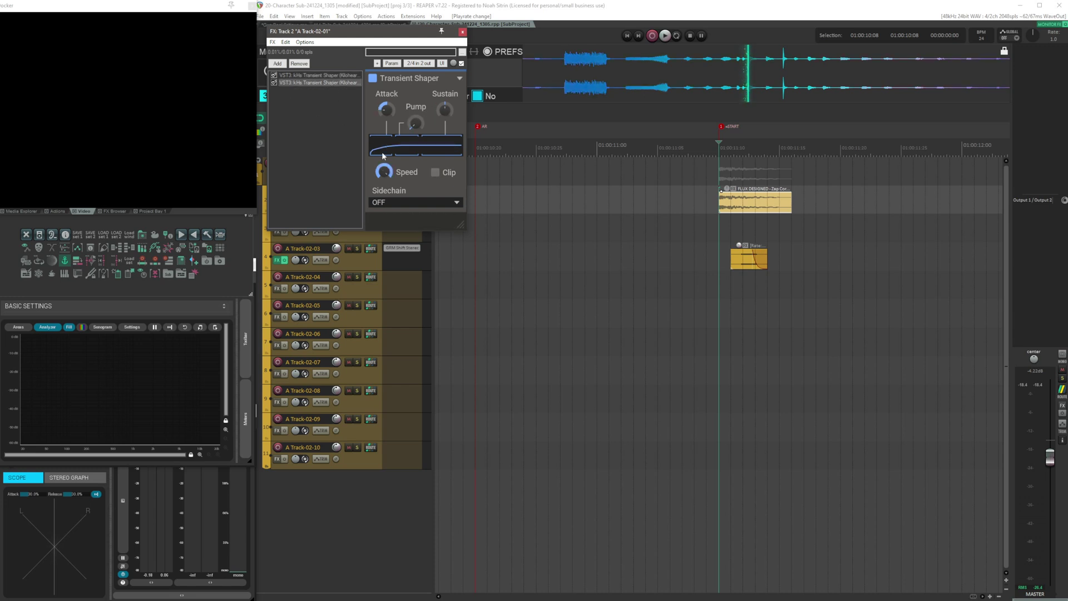
{"action": "left_click", "coordinate": [685, 203]}
{"action": "left_click", "coordinate": [461, 32]}
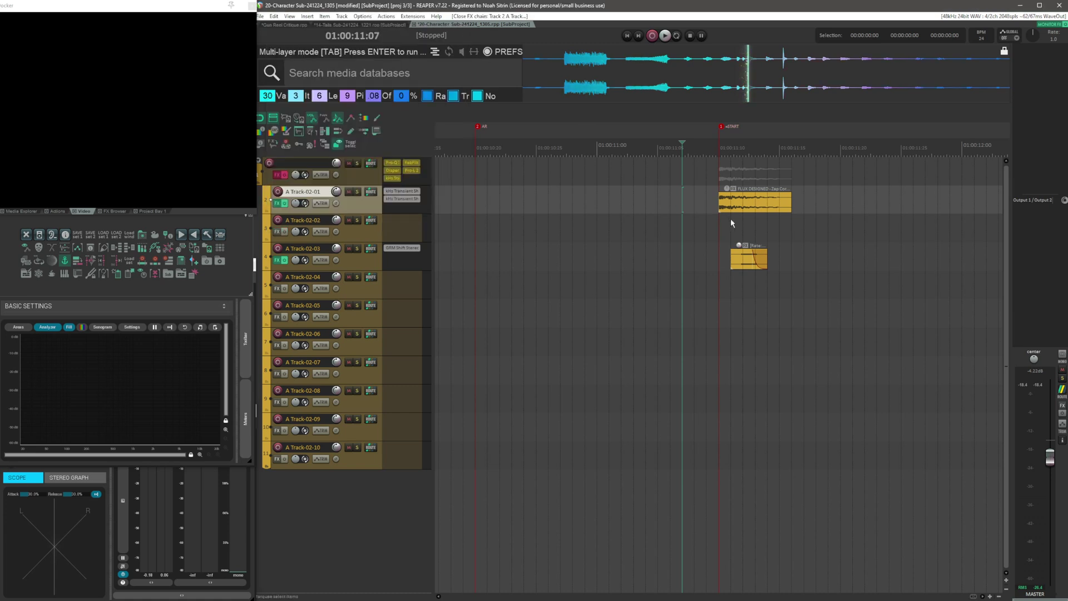
Solo A Track-02-03 and listen to its clip with the track's effects bypassed
{"action": "left_click", "coordinate": [703, 258]}
{"action": "key", "text": "s"}
{"action": "scroll", "coordinate": [666, 252], "scroll_direction": "right", "scroll_amount": 2}
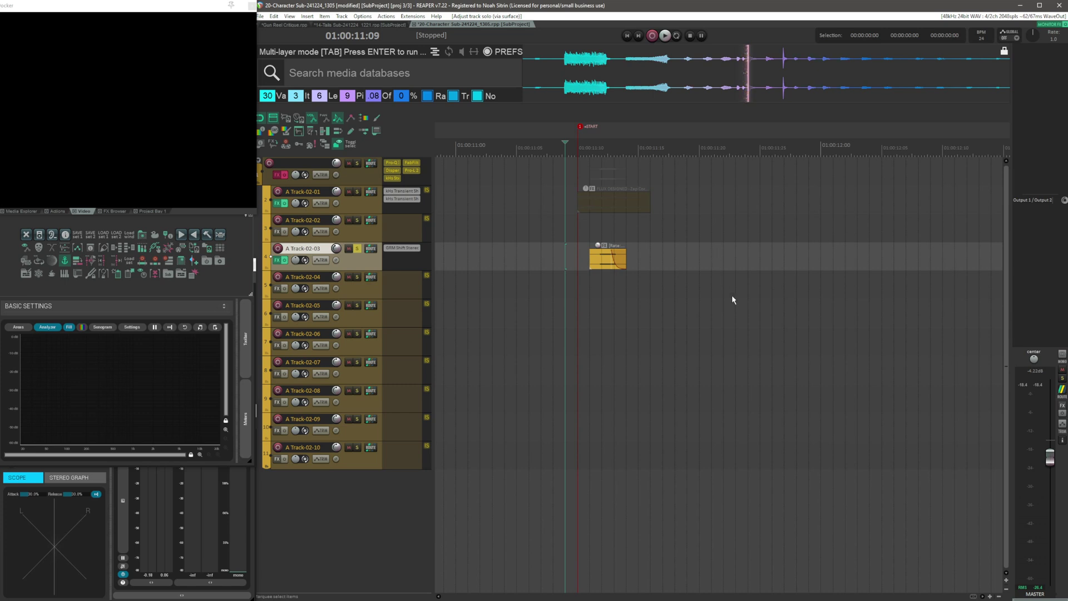
{"action": "left_click", "coordinate": [285, 262]}
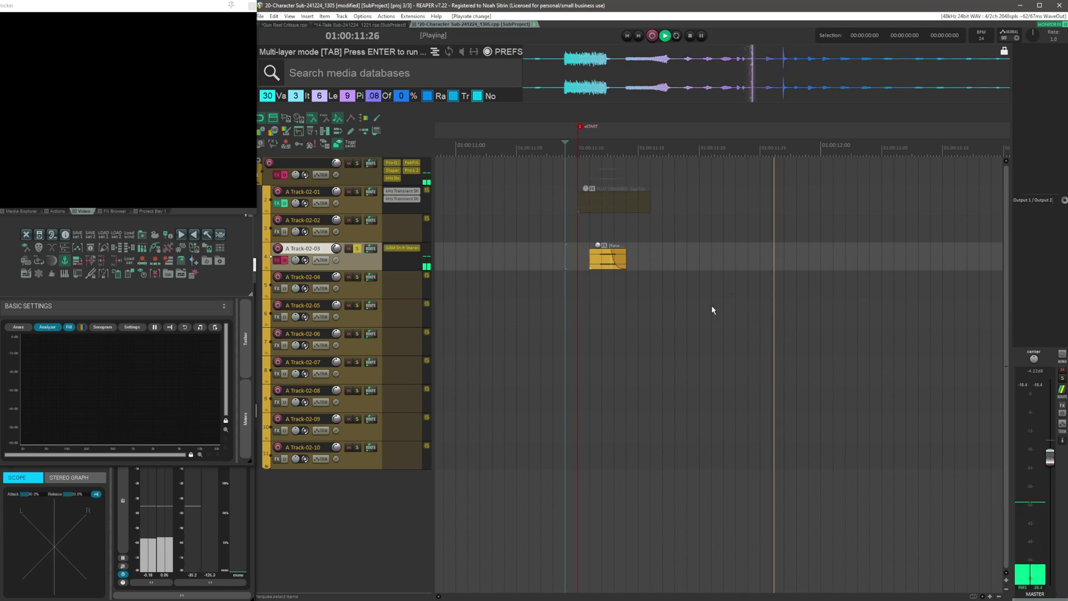
{"action": "left_click", "coordinate": [603, 262]}
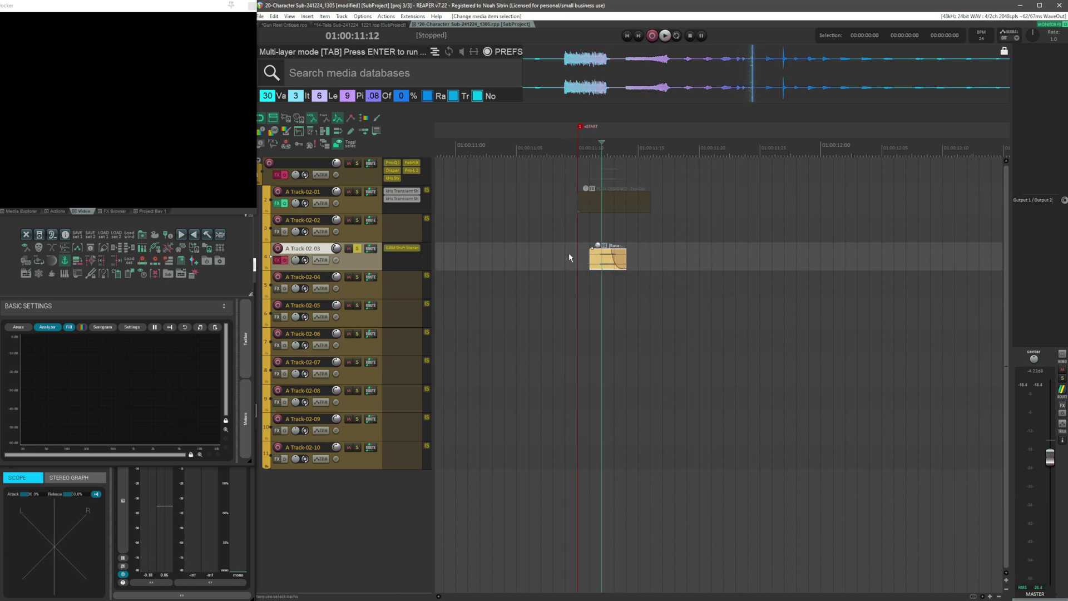
{"action": "left_click", "coordinate": [736, 255]}
{"action": "key", "text": "ctrl+v"}
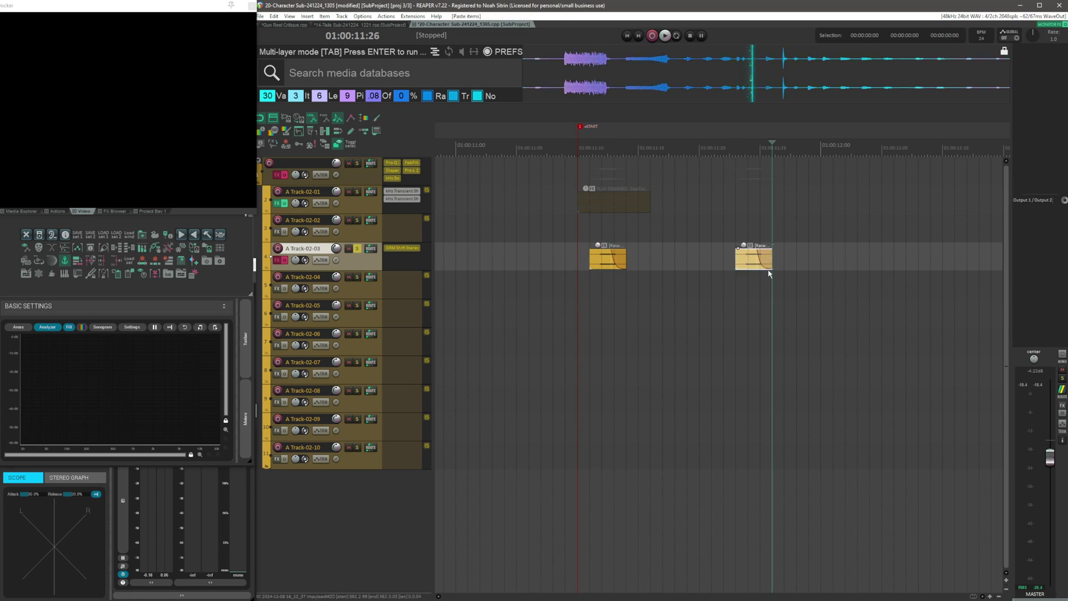
{"action": "key", "text": "Delete"}
Re-enable the effects on A Track-02-03, listen with its GRM Shift Stereo plug-in open, and clear the solo
{"action": "left_click", "coordinate": [553, 260]}
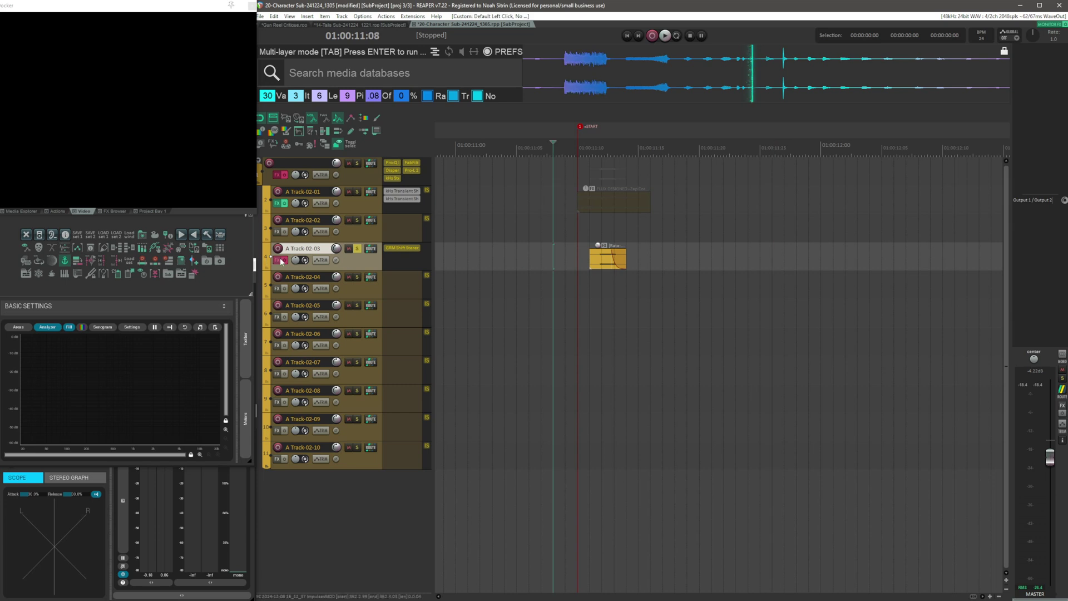
{"action": "left_click", "coordinate": [284, 260]}
{"action": "left_click", "coordinate": [277, 259]}
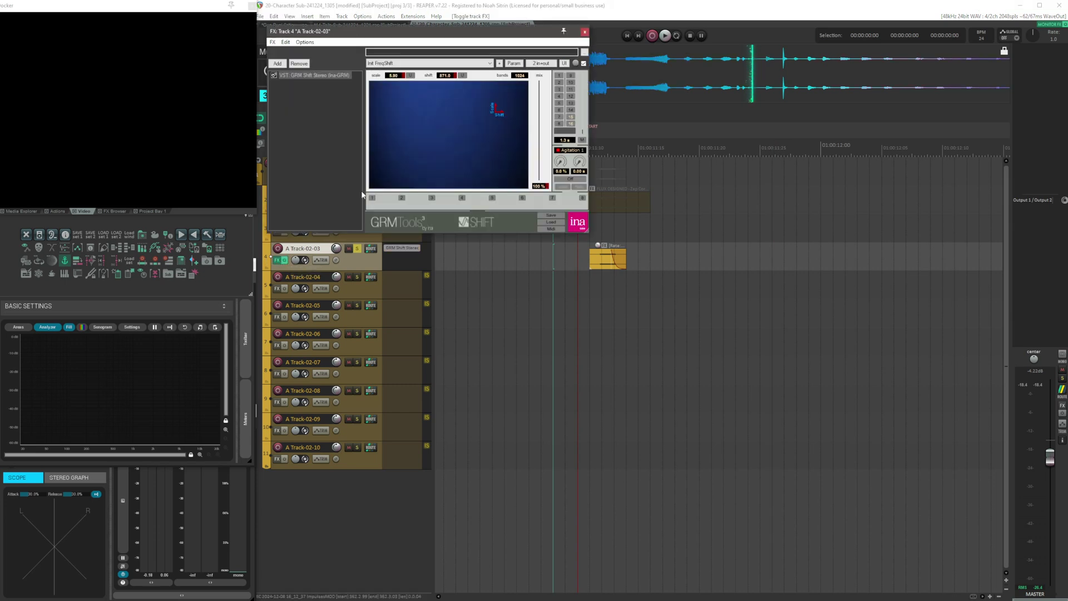
{"action": "left_click_drag", "start_coordinate": [438, 33], "coordinate": [854, 119]}
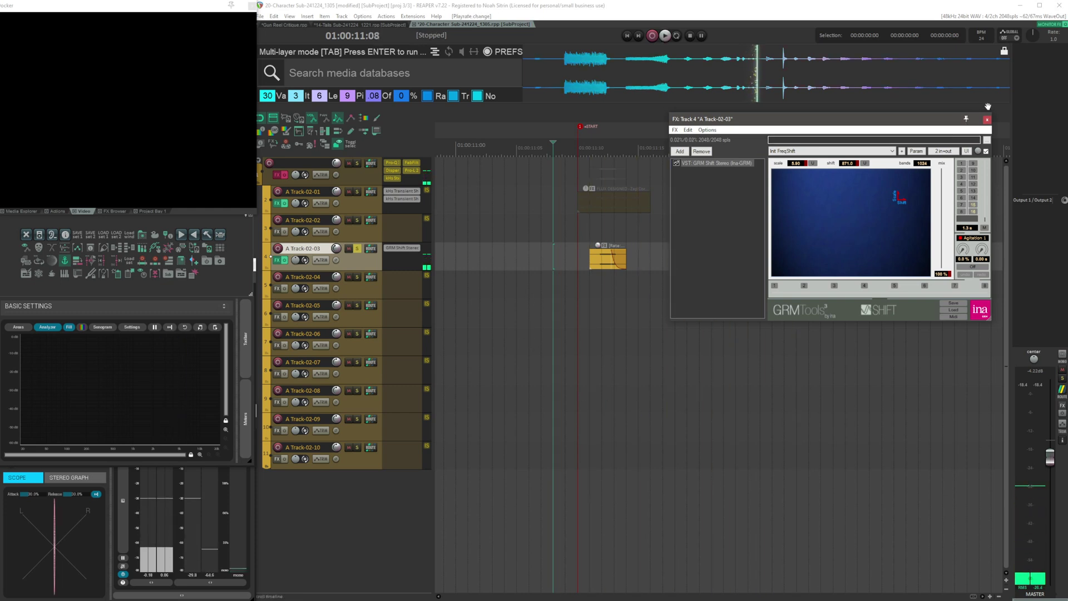
{"action": "left_click", "coordinate": [531, 185]}
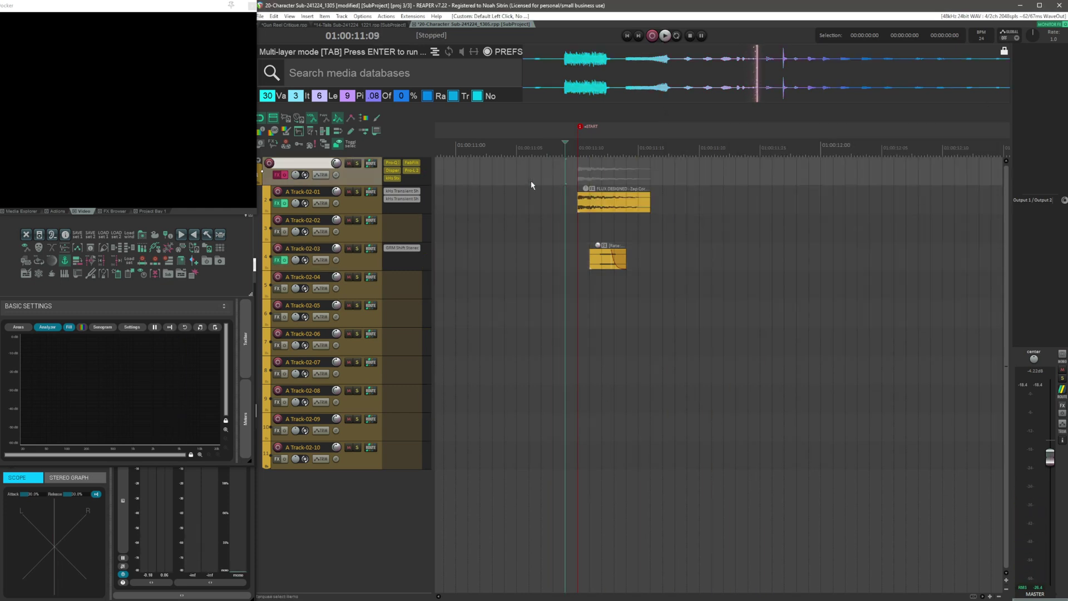
Enable the parent folder track's effects and audition its FX chain at FabFilter Saturn 2 with Pro-L 2 bypassed
{"action": "left_click", "coordinate": [284, 176]}
{"action": "left_click", "coordinate": [276, 175]}
{"action": "left_click", "coordinate": [487, 187]}
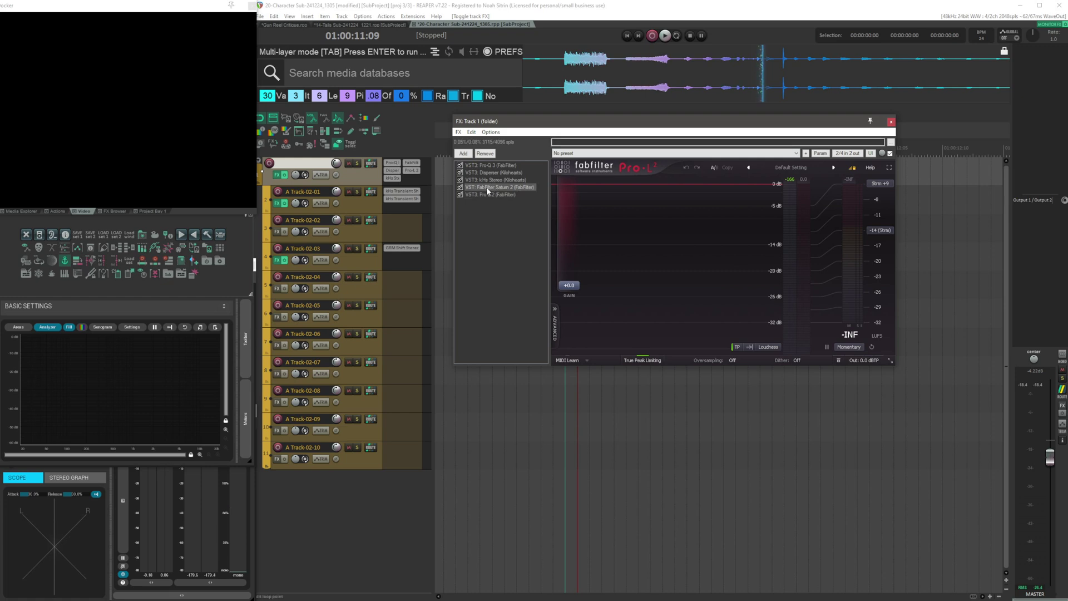
{"action": "key", "text": "space"}
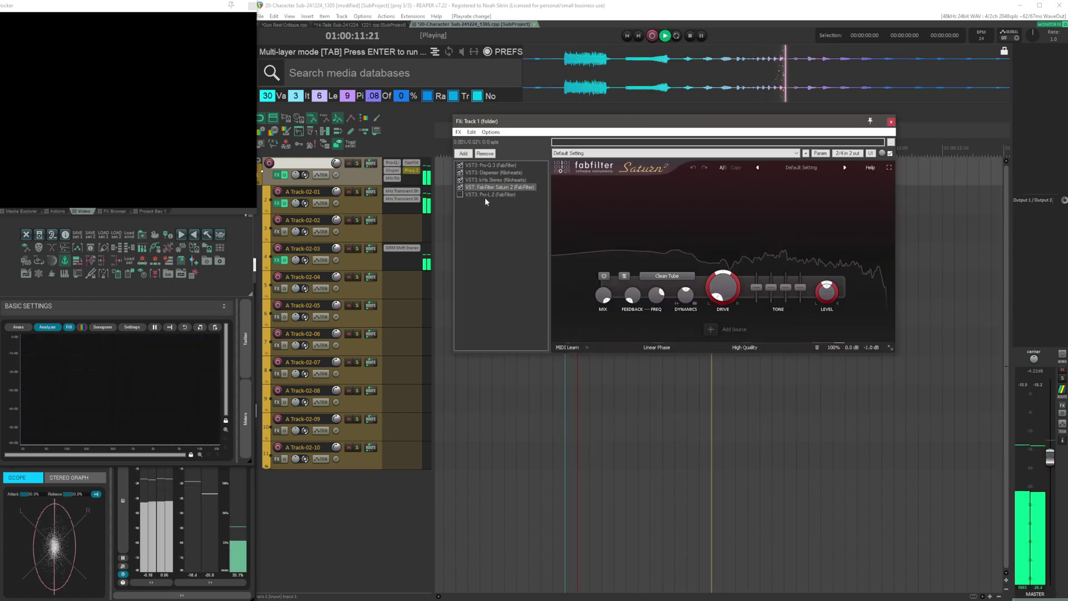
{"action": "left_click", "coordinate": [485, 195]}
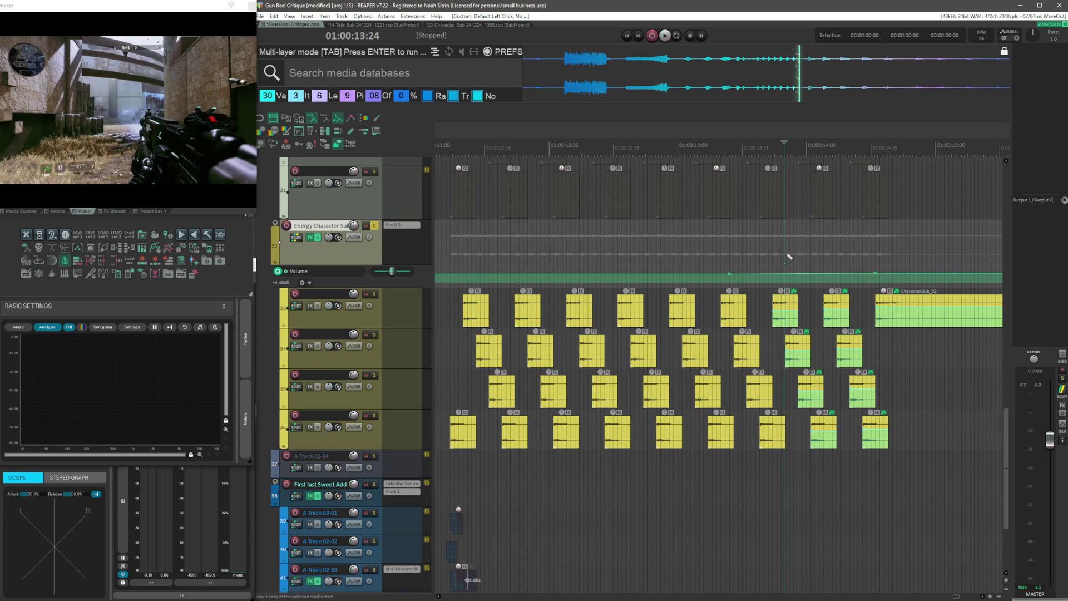
In the Gun Reel Critique project, examine the last Energy Character Sub clips and the track's volume envelope
{"action": "scroll", "coordinate": [789, 256], "scroll_direction": "up", "scroll_amount": 5}
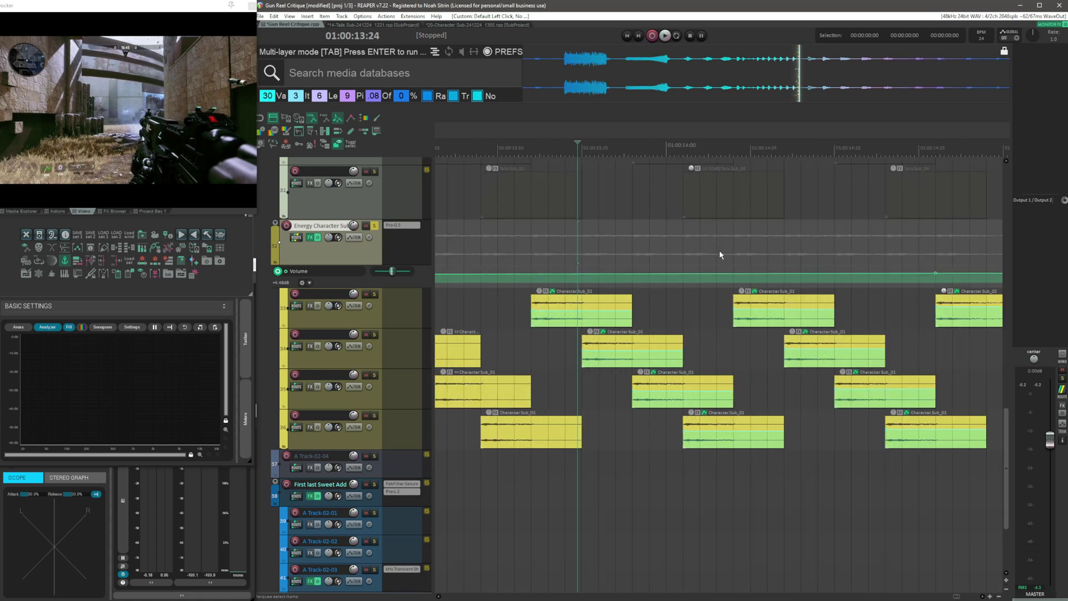
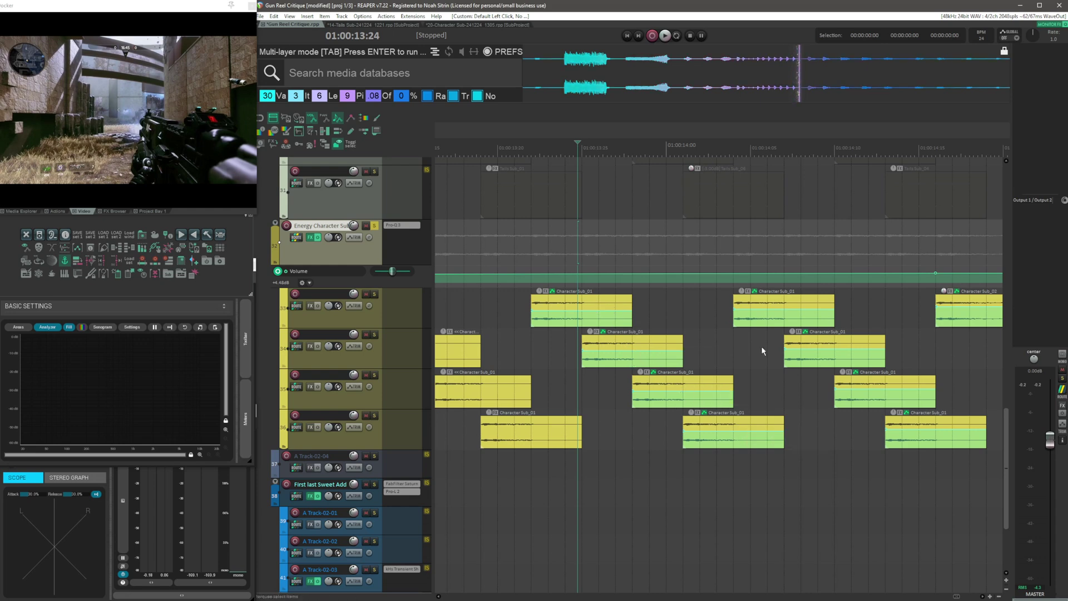
{"action": "left_click", "coordinate": [869, 334]}
{"action": "scroll", "coordinate": [869, 334], "scroll_direction": "right", "scroll_amount": 1}
{"action": "left_click", "coordinate": [749, 315]}
{"action": "scroll", "coordinate": [749, 316], "scroll_direction": "down", "scroll_amount": 4}
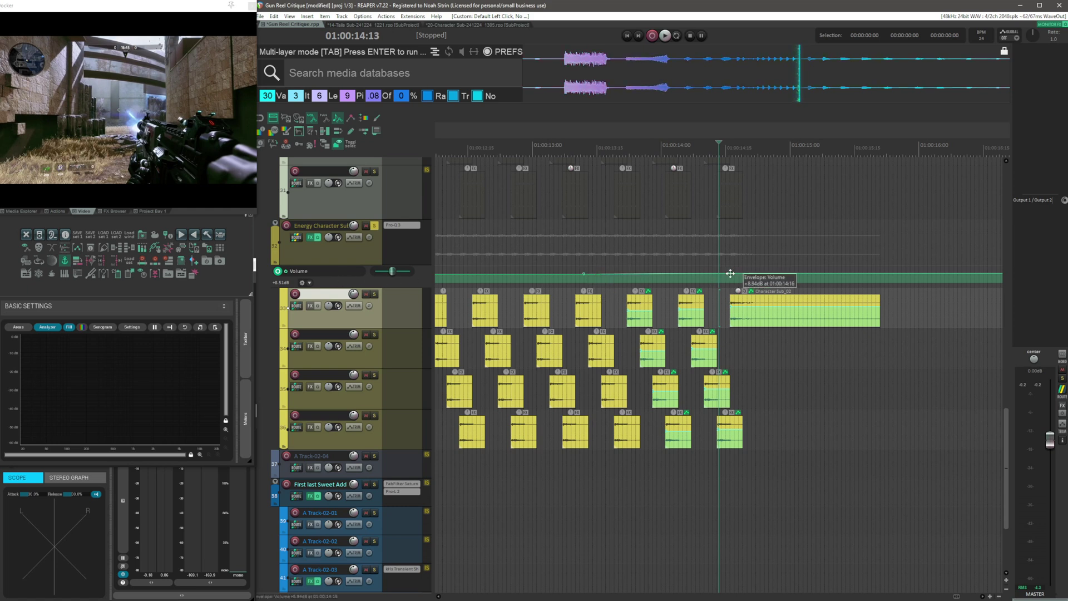
{"action": "key", "text": "ctrl+z"}
{"action": "key", "text": "ctrl+z"}
{"action": "key", "text": "ctrl+z"}
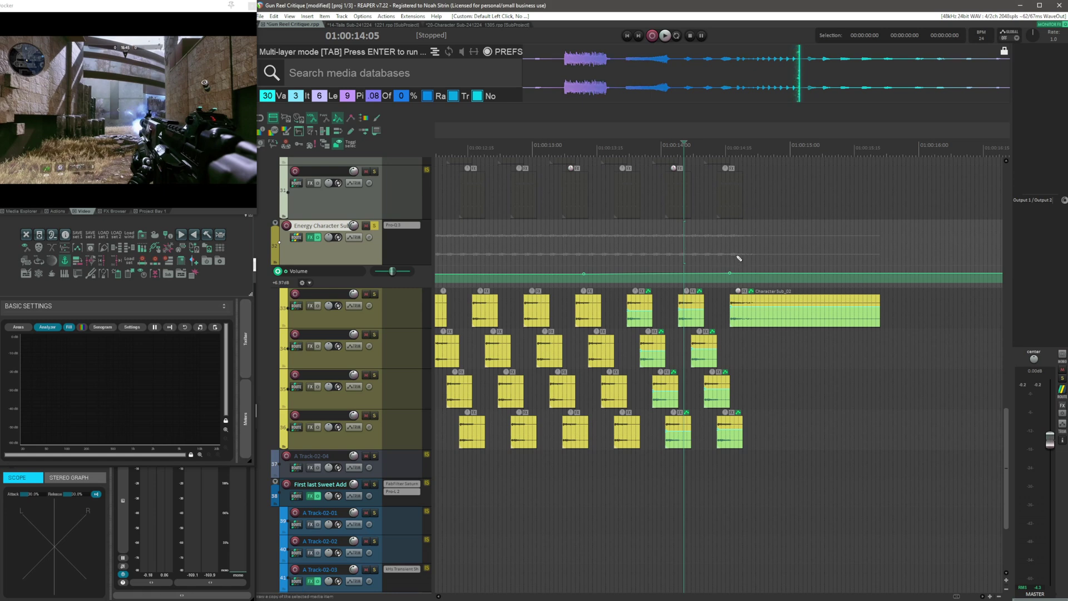
Examine the Pro-Q 3 band gain automation on the Base and Additions tracks across the burst
{"action": "key", "text": "ctrl+z"}
{"action": "key", "text": "ctrl+z"}
{"action": "key", "text": "ctrl+z"}
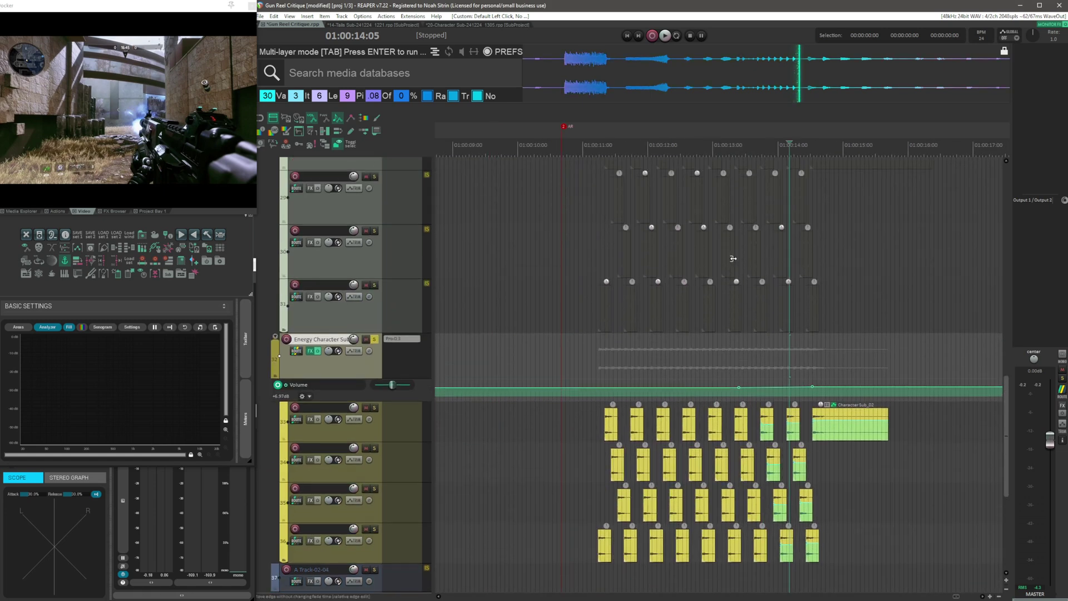
{"action": "scroll", "coordinate": [733, 258], "scroll_direction": "up", "scroll_amount": 10}
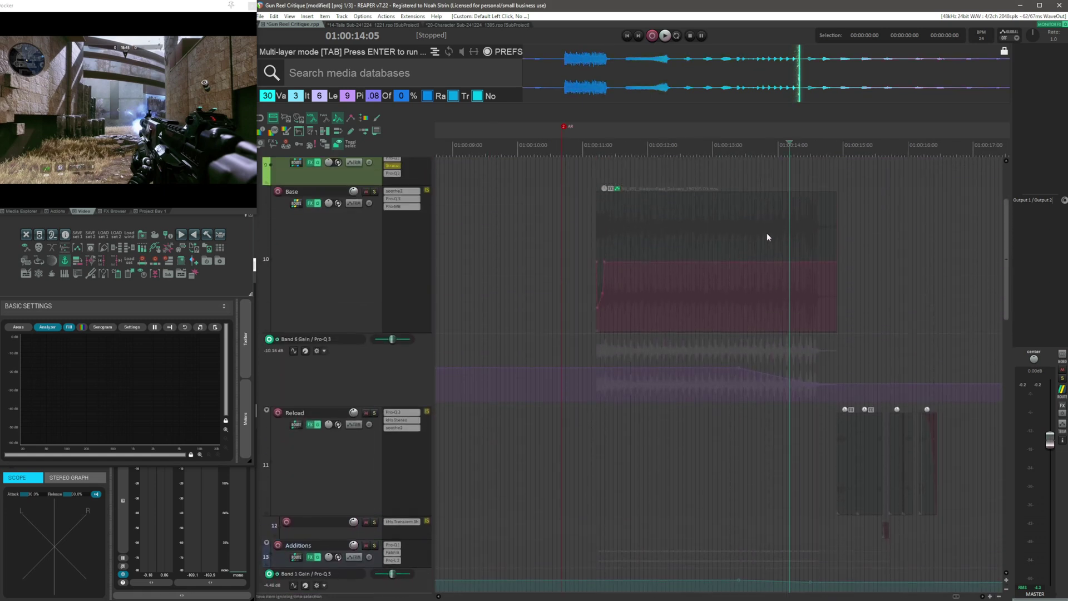
{"action": "scroll", "coordinate": [748, 218], "scroll_direction": "down", "scroll_amount": 15}
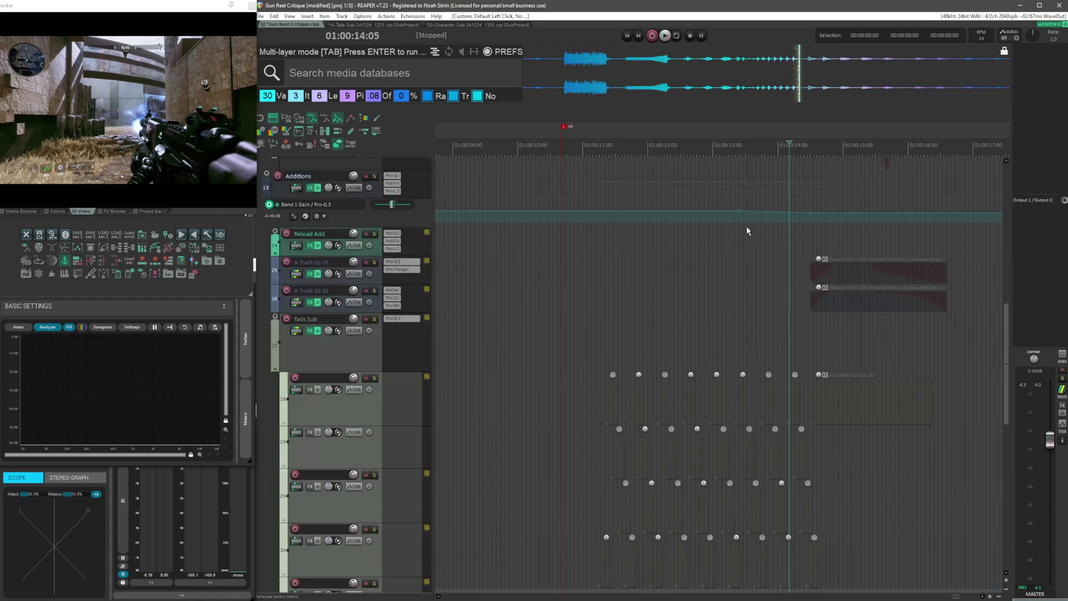
Play the soloed Energy Character Sub track from the start of the burst to its last shot
{"action": "left_click", "coordinate": [599, 188]}
{"action": "scroll", "coordinate": [700, 203], "scroll_direction": "up", "scroll_amount": 2}
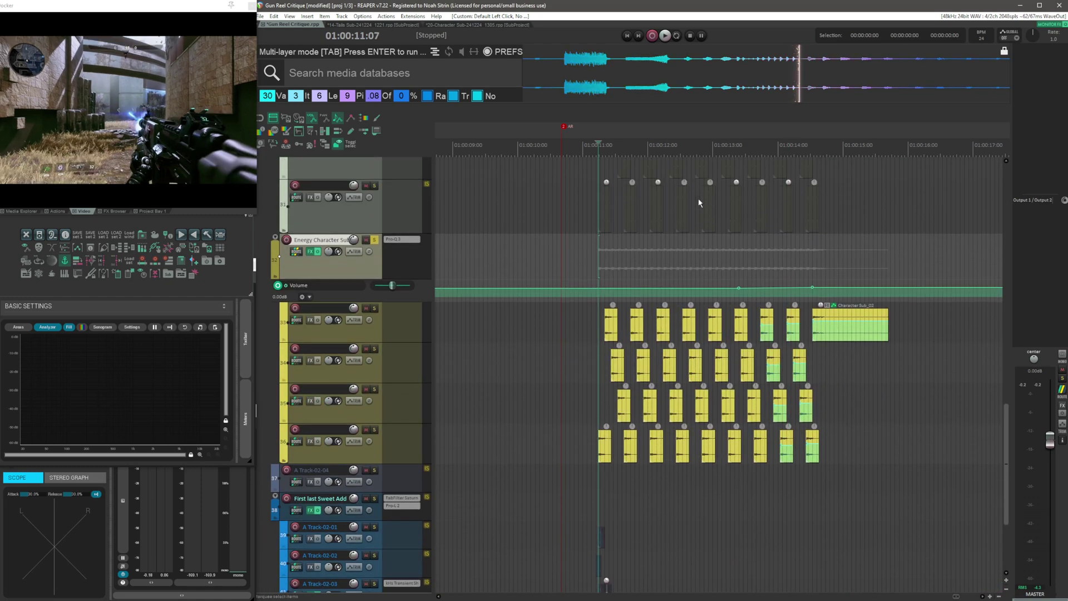
{"action": "left_click", "coordinate": [592, 254]}
{"action": "key", "text": "space"}
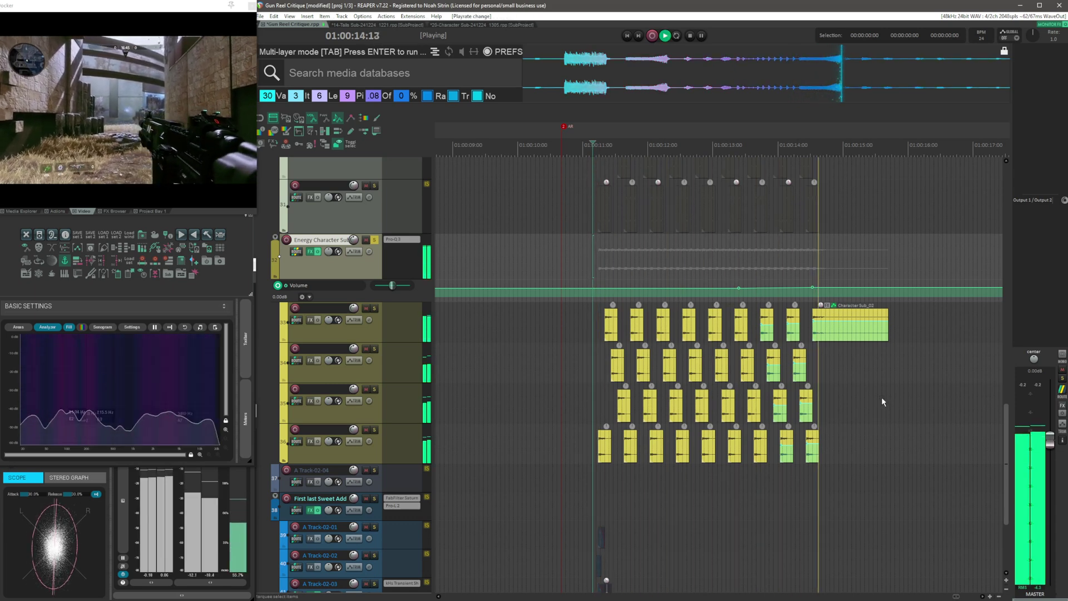
{"action": "key", "text": "space"}
Play the burst with the Base and Early Reflections Return tracks soloed, and clear all solos
{"action": "key", "text": "alt+F6"}
{"action": "left_click", "coordinate": [374, 240]}
{"action": "scroll", "coordinate": [559, 280], "scroll_direction": "up", "scroll_amount": 8}
{"action": "scroll", "coordinate": [549, 309], "scroll_direction": "down", "scroll_amount": 3}
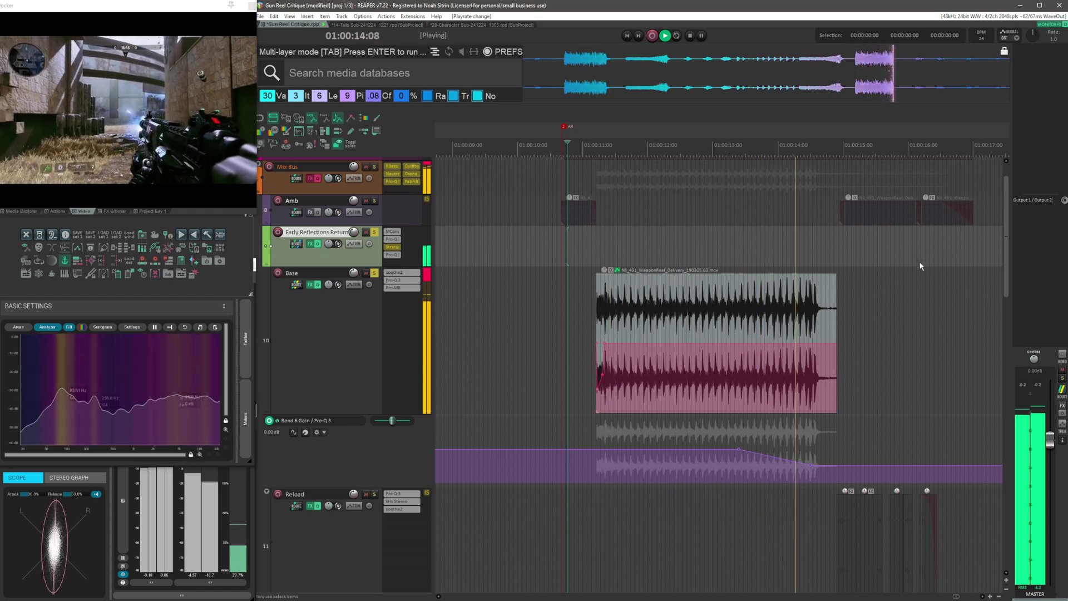
{"action": "key", "text": "space"}
{"action": "key", "text": "alt+F6"}
Solo the First last Sweet Add group track and place the cursor just before the first shot
{"action": "scroll", "coordinate": [762, 305], "scroll_direction": "down", "scroll_amount": 15}
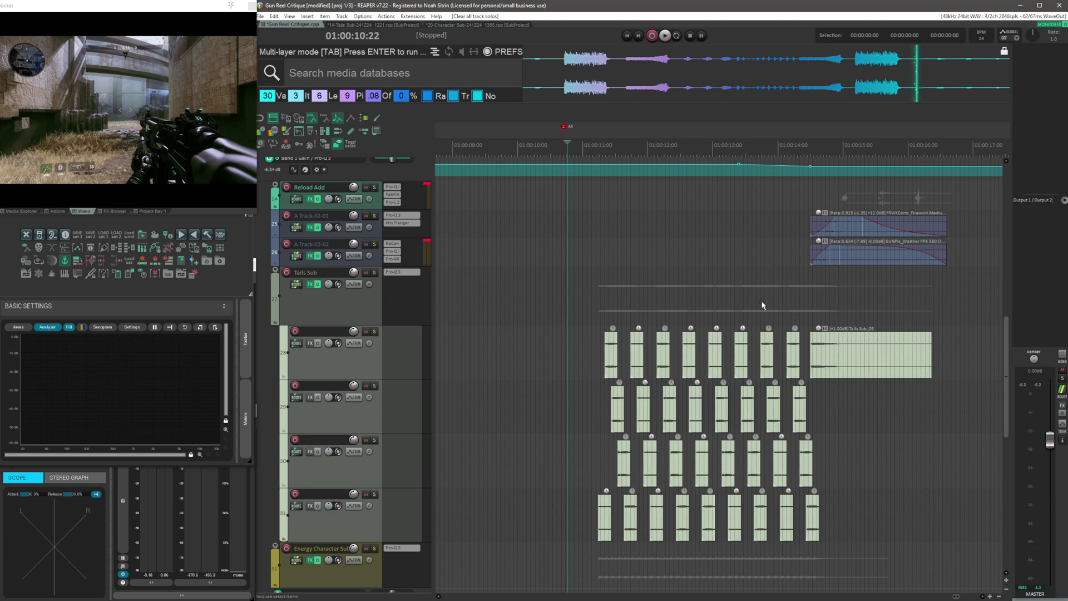
{"action": "left_click", "coordinate": [583, 359]}
{"action": "key", "text": "F6"}
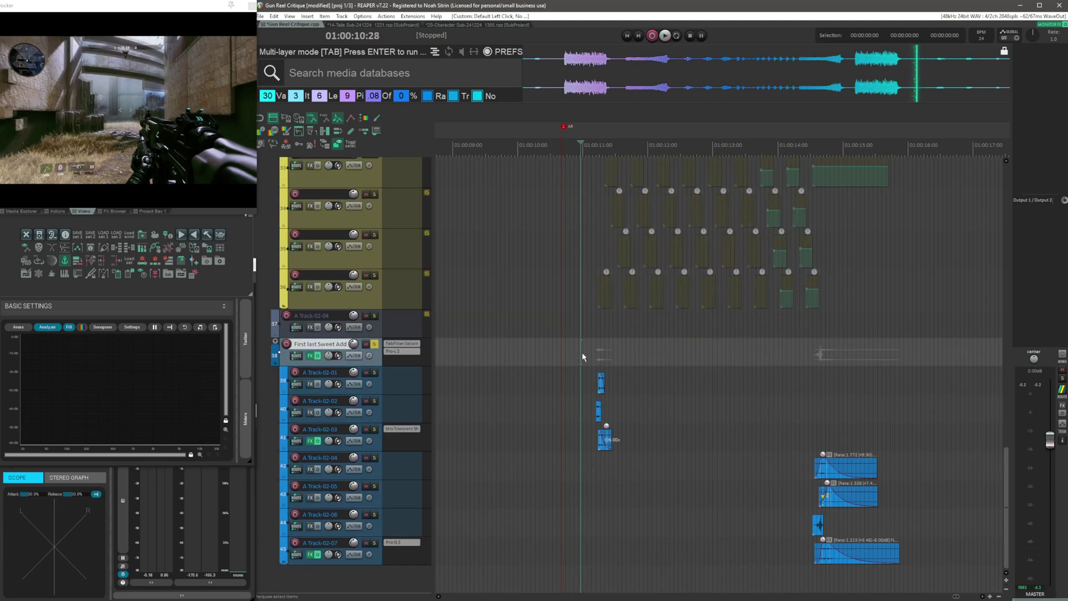
{"action": "scroll", "coordinate": [581, 352], "scroll_direction": "up", "scroll_amount": 4}
{"action": "left_click", "coordinate": [599, 352]}
{"action": "scroll", "coordinate": [676, 353], "scroll_direction": "up", "scroll_amount": 15}
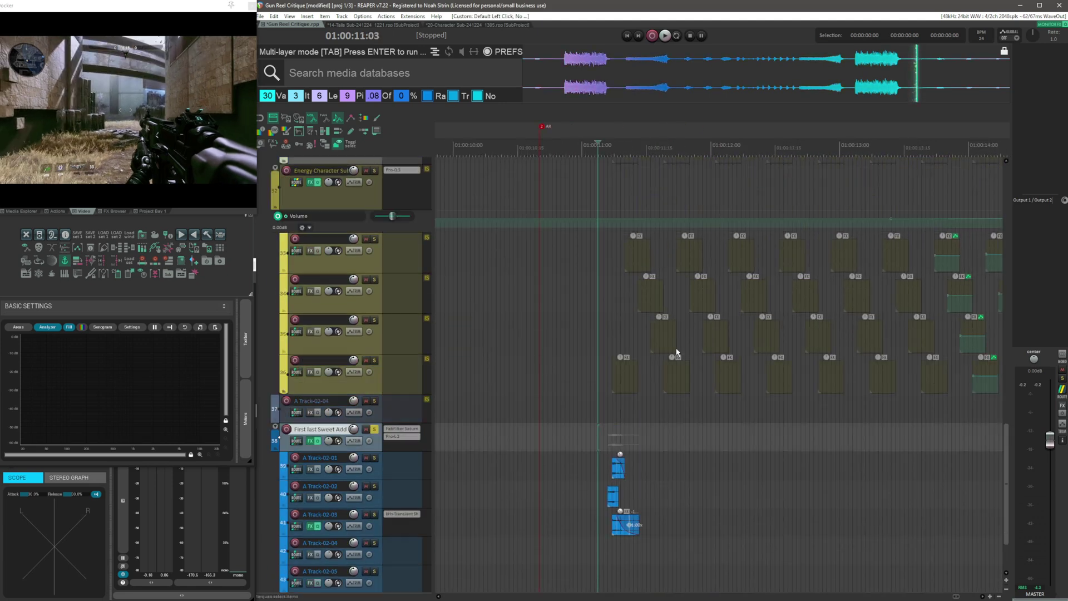
Clear the group's solo and inspect the start of the Base clip at the first shot
{"action": "left_click", "coordinate": [587, 316]}
{"action": "left_click", "coordinate": [612, 323]}
{"action": "scroll", "coordinate": [684, 329], "scroll_direction": "up", "scroll_amount": 4}
{"action": "key", "text": "F6"}
{"action": "left_click", "coordinate": [695, 314]}
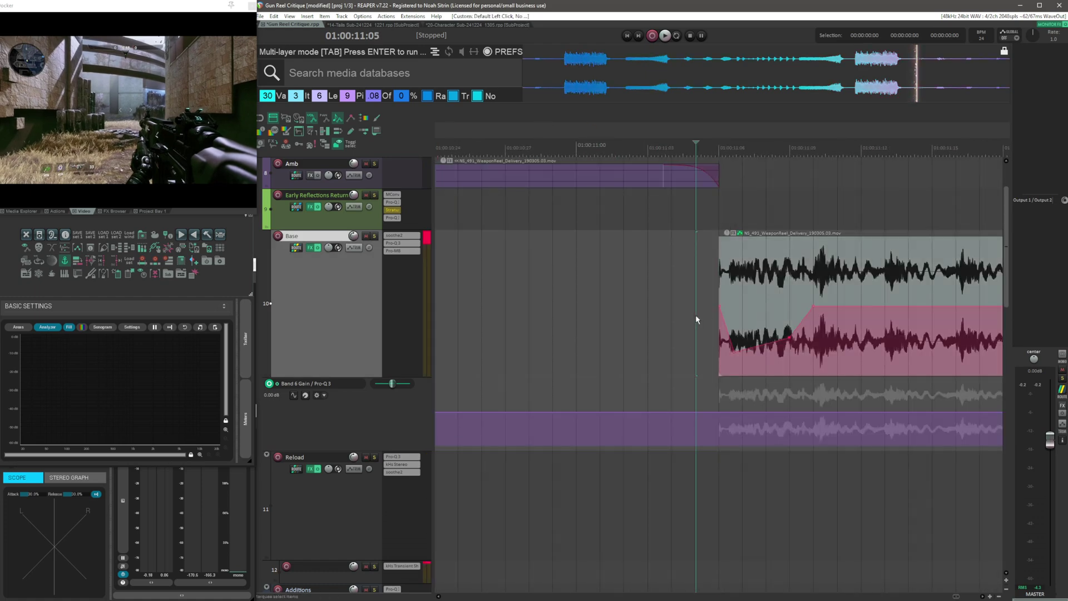
Solo First last Sweet Add again and play its layers on the first shot
{"action": "key", "text": "F6"}
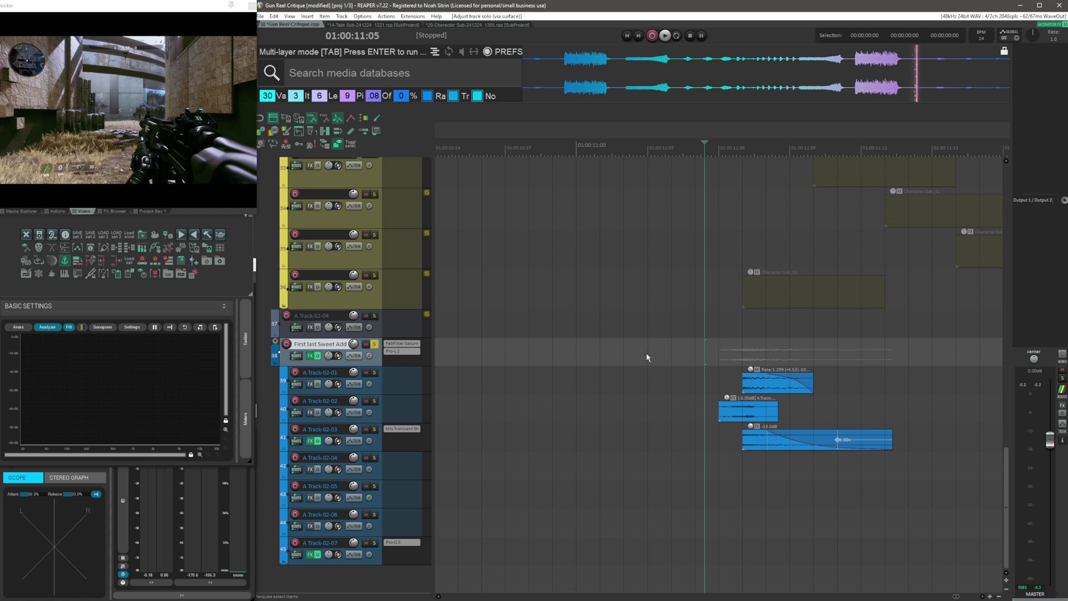
{"action": "scroll", "coordinate": [645, 355], "scroll_direction": "right", "scroll_amount": 2}
{"action": "key", "text": "space"}
{"action": "key", "text": "space"}
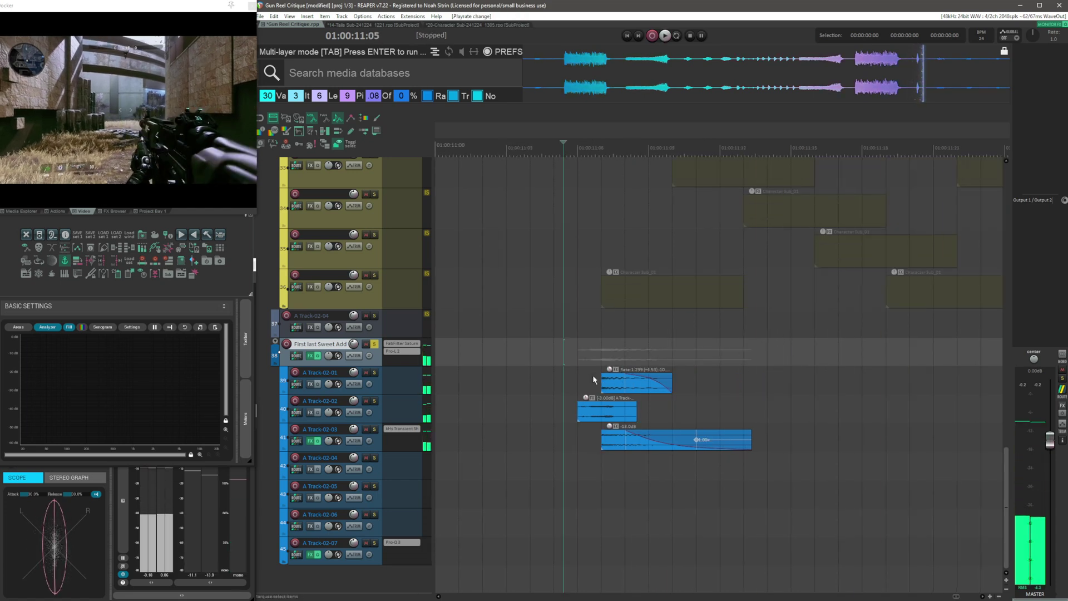
Audition the A Track-02-01 and A Track-02-02 layers of First last Sweet Add one at a time in solo
{"action": "left_click", "coordinate": [592, 377]}
{"action": "left_click", "coordinate": [564, 383]}
{"action": "key", "text": "F6"}
{"action": "scroll", "coordinate": [812, 387], "scroll_direction": "up", "scroll_amount": 2}
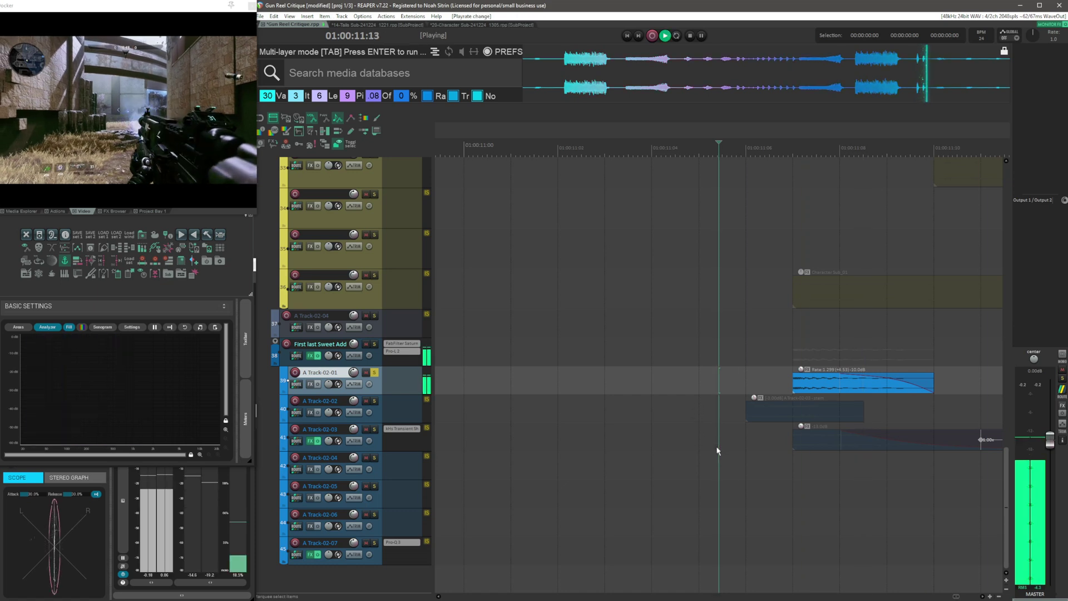
{"action": "left_click", "coordinate": [658, 415]}
{"action": "key", "text": "F6"}
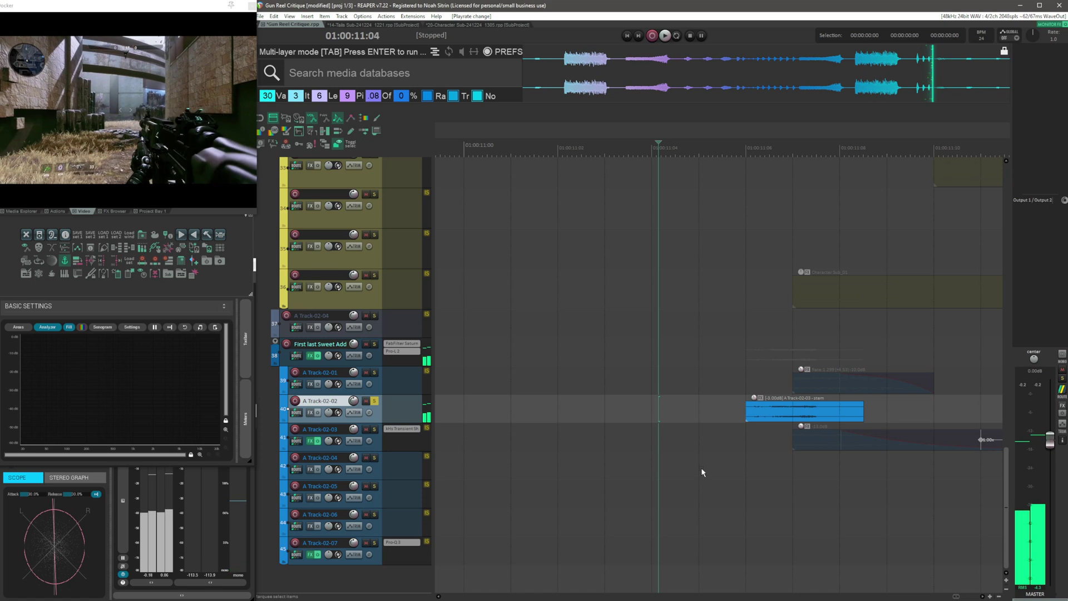
Audition A Track-02-03 in solo, view its kHs Transient Shaper settings, and close the plug-in window
{"action": "scroll", "coordinate": [700, 467], "scroll_direction": "right", "scroll_amount": 3}
{"action": "left_click", "coordinate": [532, 440]}
{"action": "key", "text": "F6"}
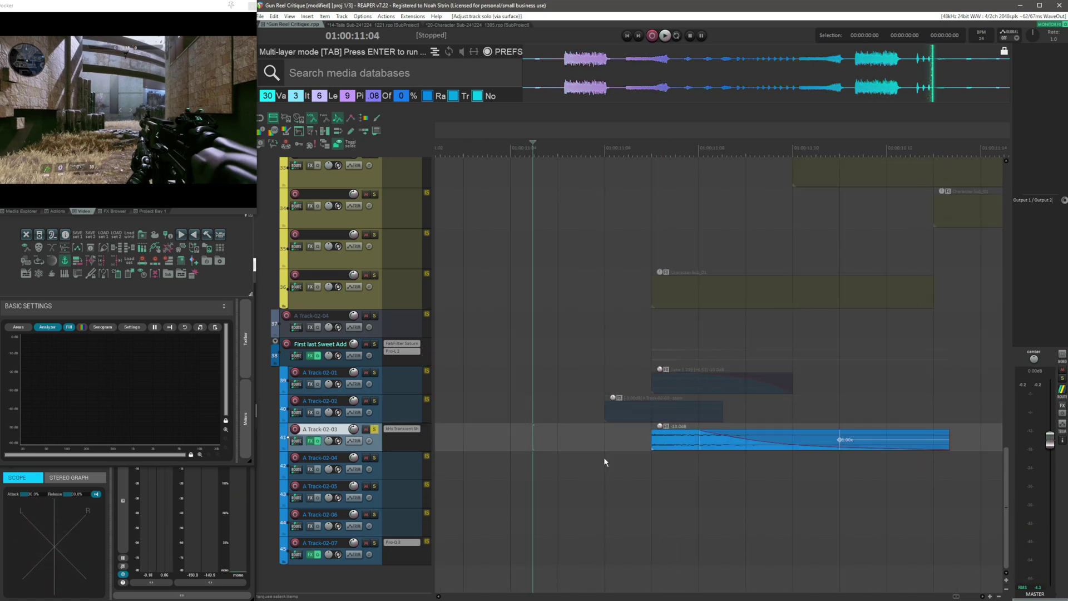
{"action": "scroll", "coordinate": [754, 492], "scroll_direction": "down", "scroll_amount": 5}
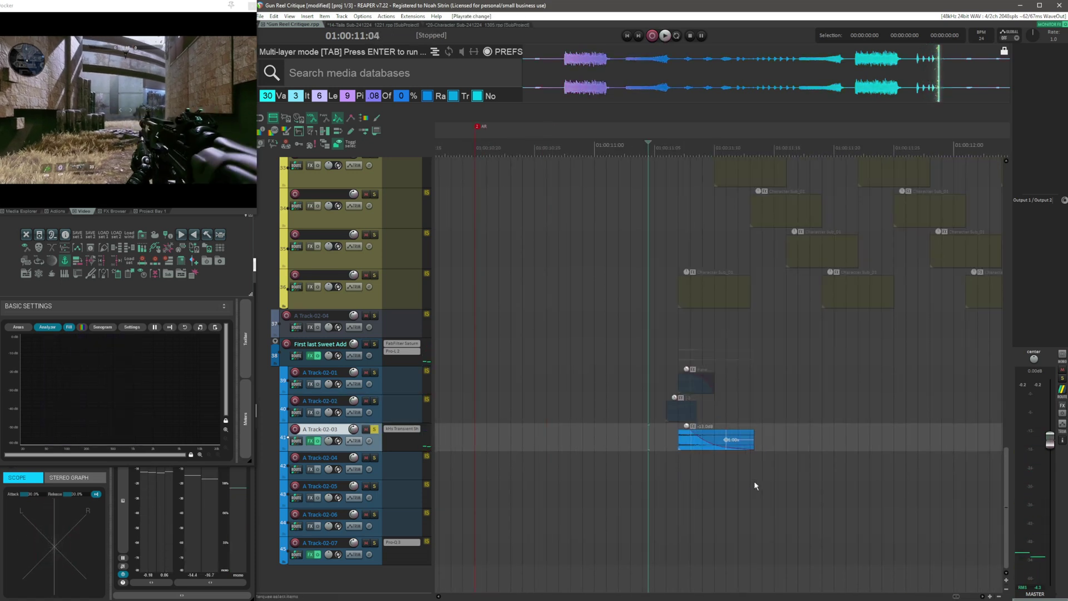
{"action": "left_click", "coordinate": [397, 431]}
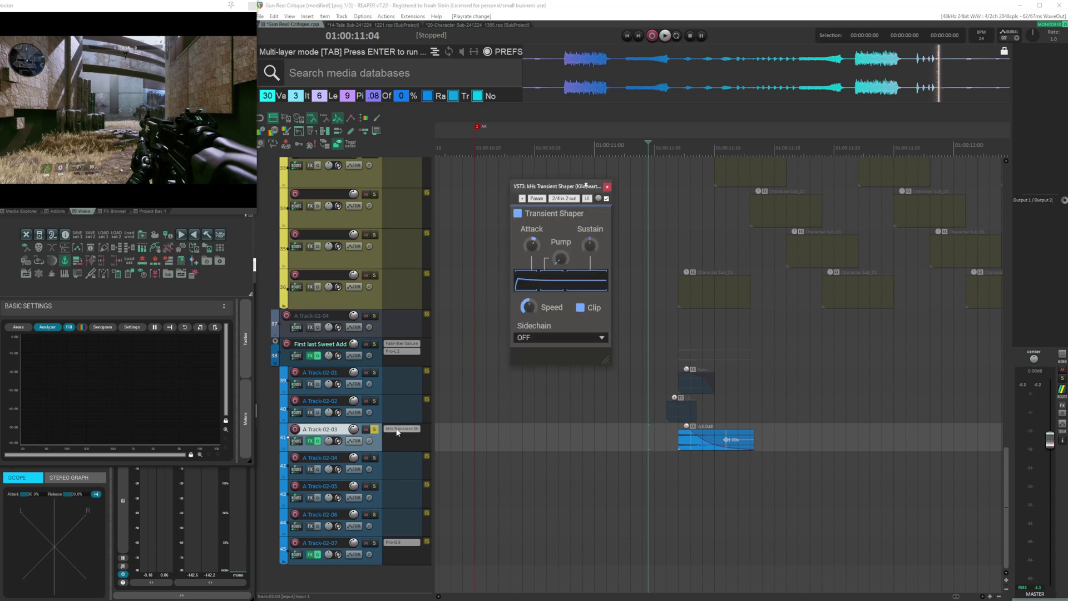
{"action": "left_click", "coordinate": [606, 187]}
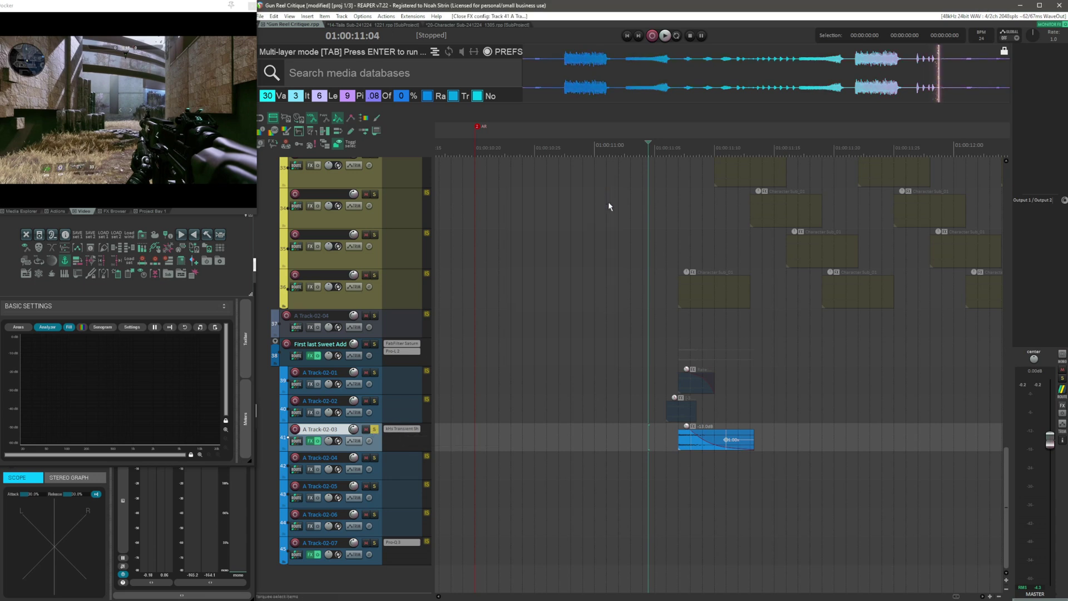
Clear all track solos, solo A Track-02-02, and move the edit cursor to the start of its clip
{"action": "left_click", "coordinate": [655, 356]}
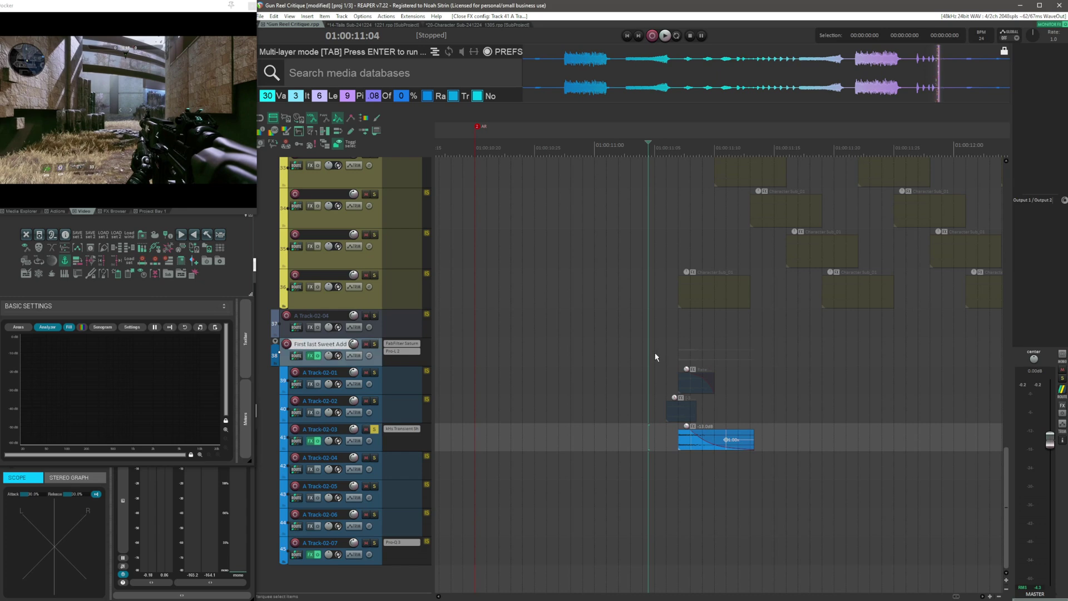
{"action": "scroll", "coordinate": [815, 372], "scroll_direction": "up", "scroll_amount": 4}
{"action": "left_click", "coordinate": [702, 393]}
{"action": "key", "text": "alt+s"}
{"action": "left_click", "coordinate": [716, 412]}
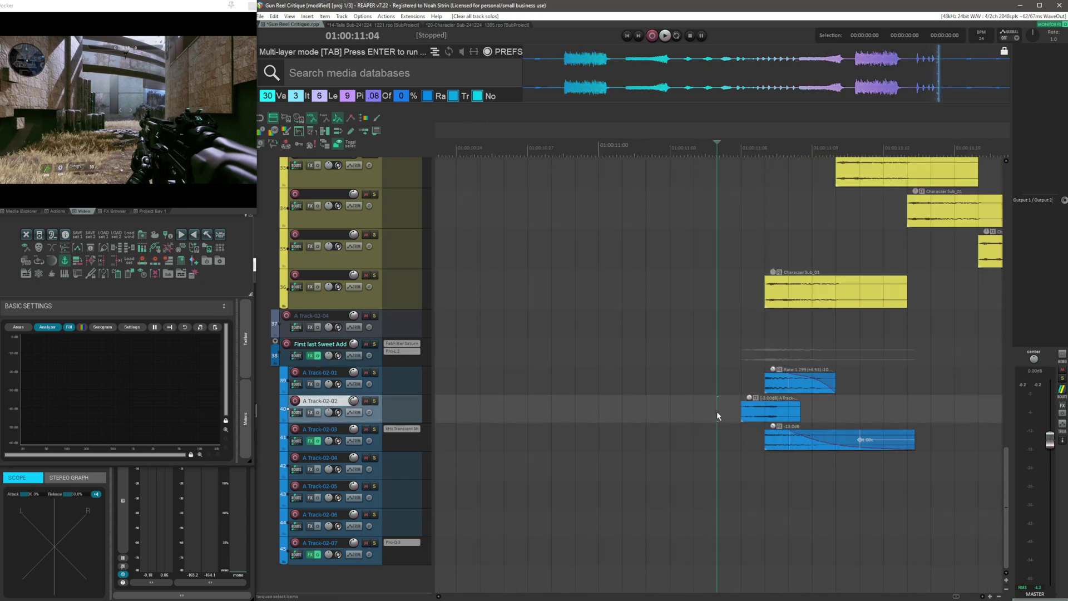
{"action": "key", "text": "s"}
{"action": "key", "text": "Tab"}
Compare the start of the A Track-02-02 clip with the start of the Base clip at the first shot
{"action": "scroll", "coordinate": [764, 414], "scroll_direction": "up", "scroll_amount": 2}
{"action": "scroll", "coordinate": [743, 417], "scroll_direction": "up", "scroll_amount": 15}
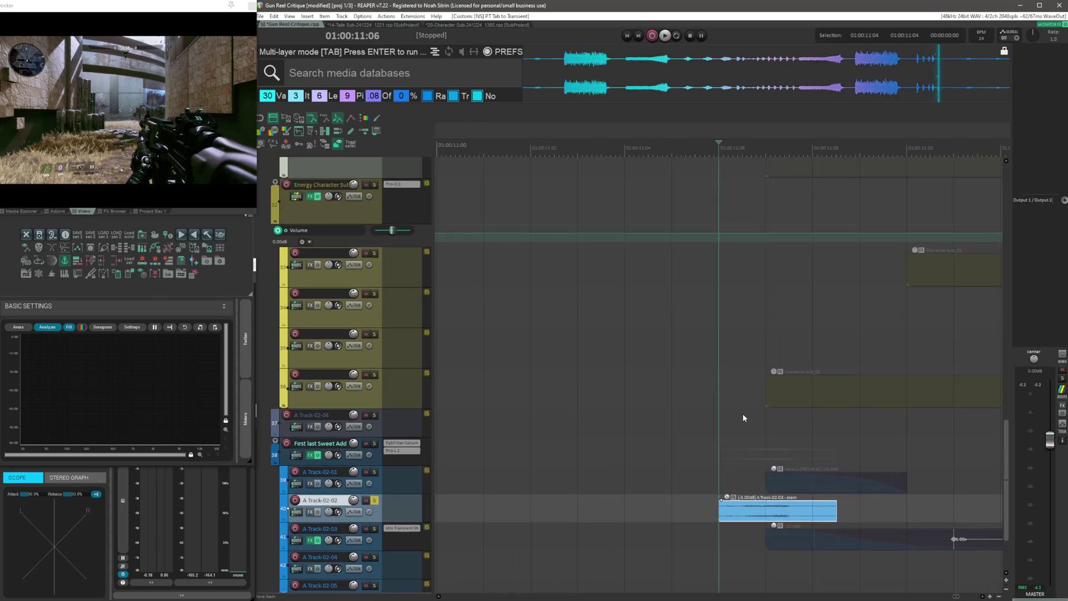
{"action": "scroll", "coordinate": [735, 405], "scroll_direction": "up", "scroll_amount": 5}
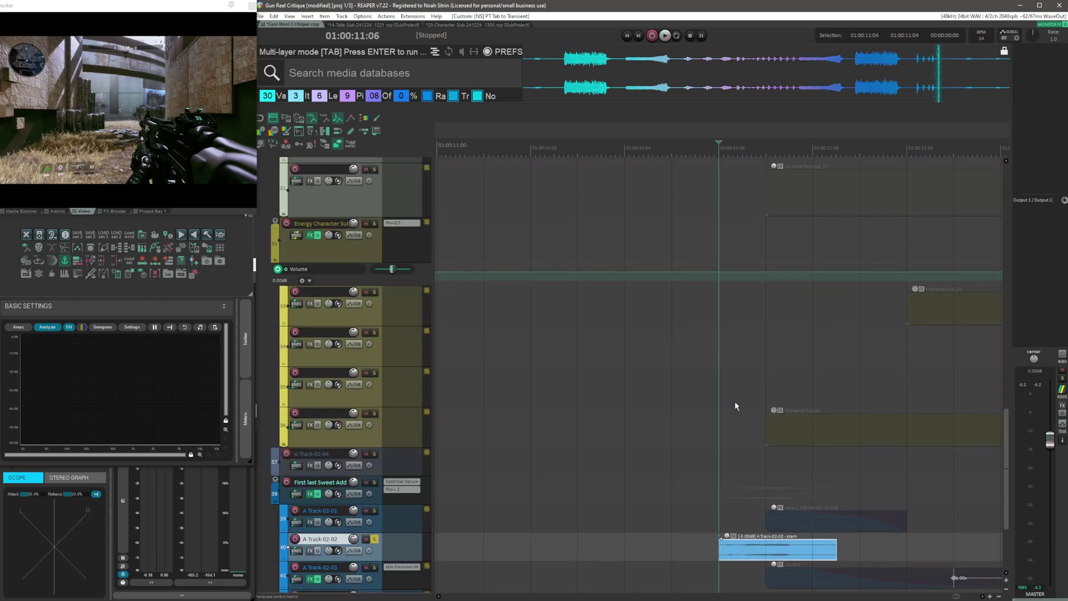
{"action": "scroll", "coordinate": [736, 401], "scroll_direction": "down", "scroll_amount": 20}
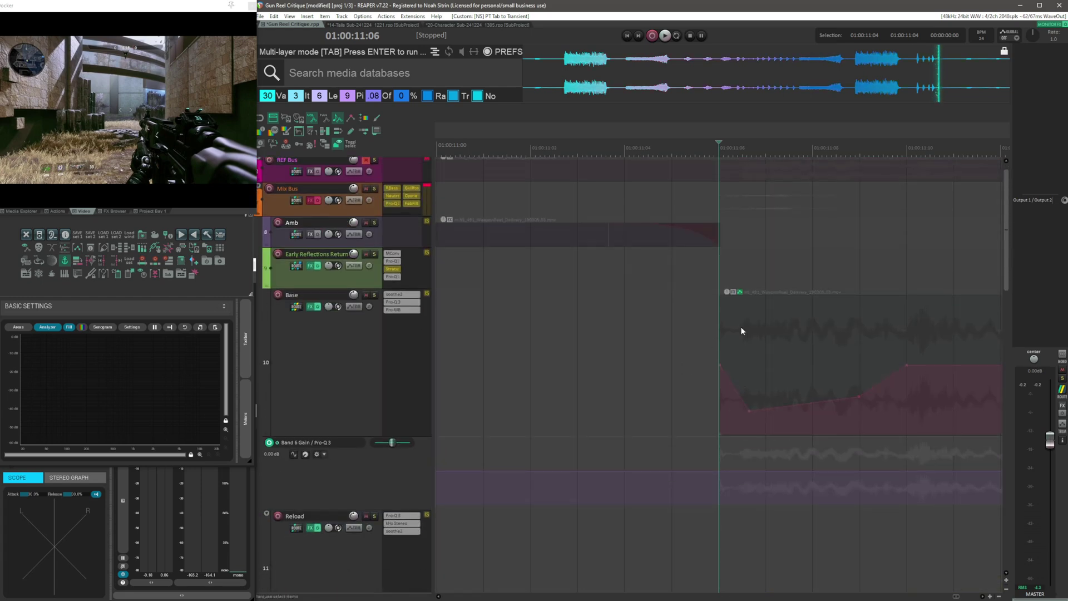
{"action": "left_click", "coordinate": [701, 377]}
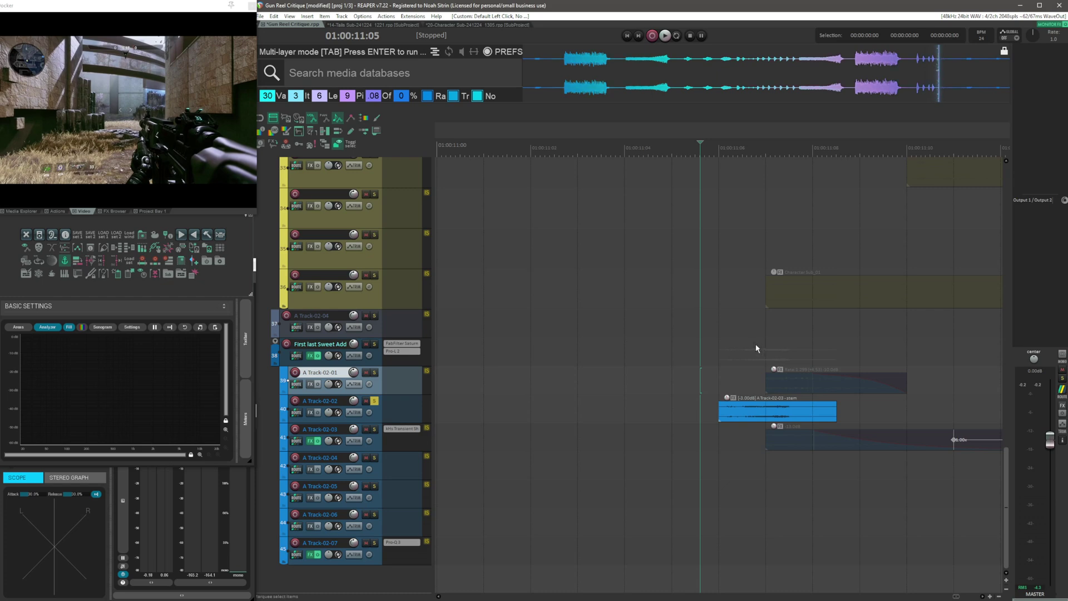
Clear all solos and play the First last Sweet Add layers at the last shot
{"action": "left_click", "coordinate": [673, 345]}
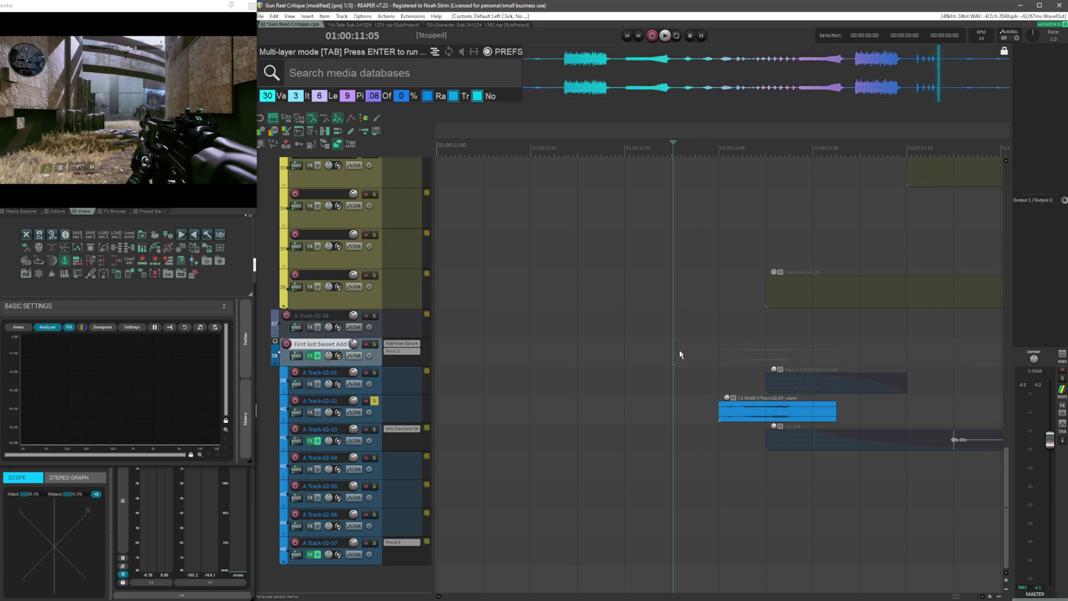
{"action": "key", "text": "ctrl+shift+s"}
{"action": "scroll", "coordinate": [722, 351], "scroll_direction": "right", "scroll_amount": 10}
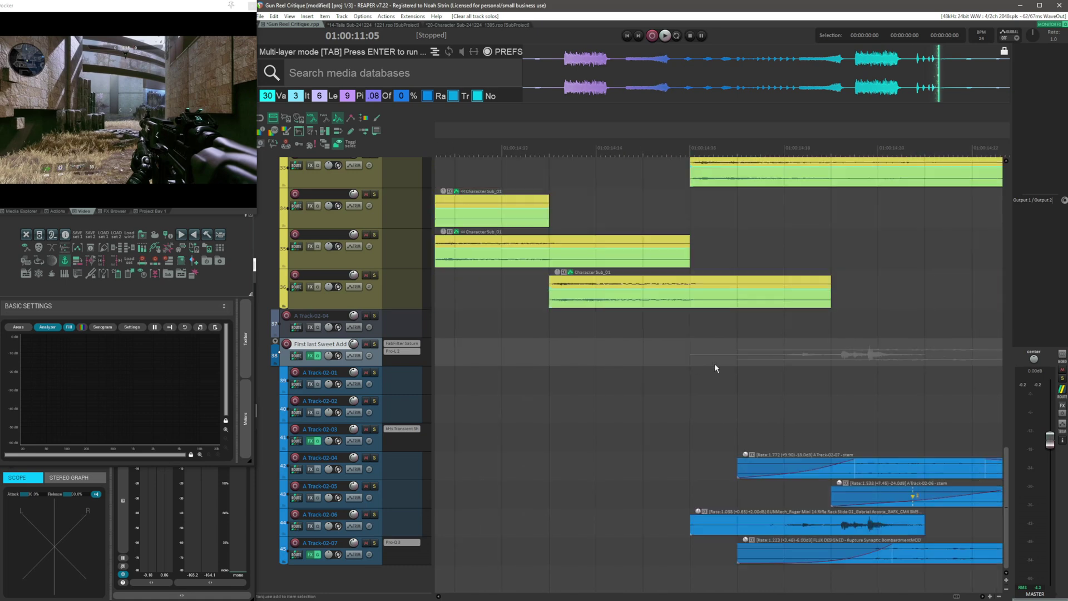
{"action": "left_click", "coordinate": [715, 367]}
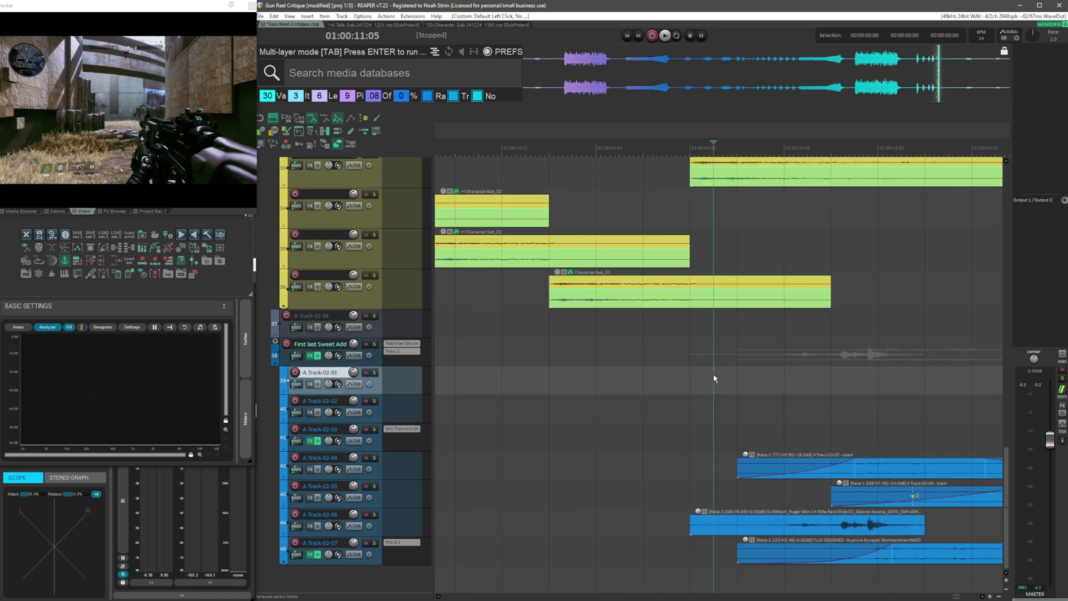
{"action": "left_click", "coordinate": [670, 345]}
{"action": "key", "text": "space"}
{"action": "scroll", "coordinate": [714, 413], "scroll_direction": "down", "scroll_amount": 3}
{"action": "scroll", "coordinate": [715, 414], "scroll_direction": "right", "scroll_amount": 2}
{"action": "key", "text": "space"}
Solo A Track-02-06, inspect the start of its rifle rack slide clip, and place the edit cursor just before it
{"action": "left_click", "coordinate": [578, 465]}
{"action": "key", "text": "s"}
{"action": "left_click", "coordinate": [587, 523]}
{"action": "key", "text": "s"}
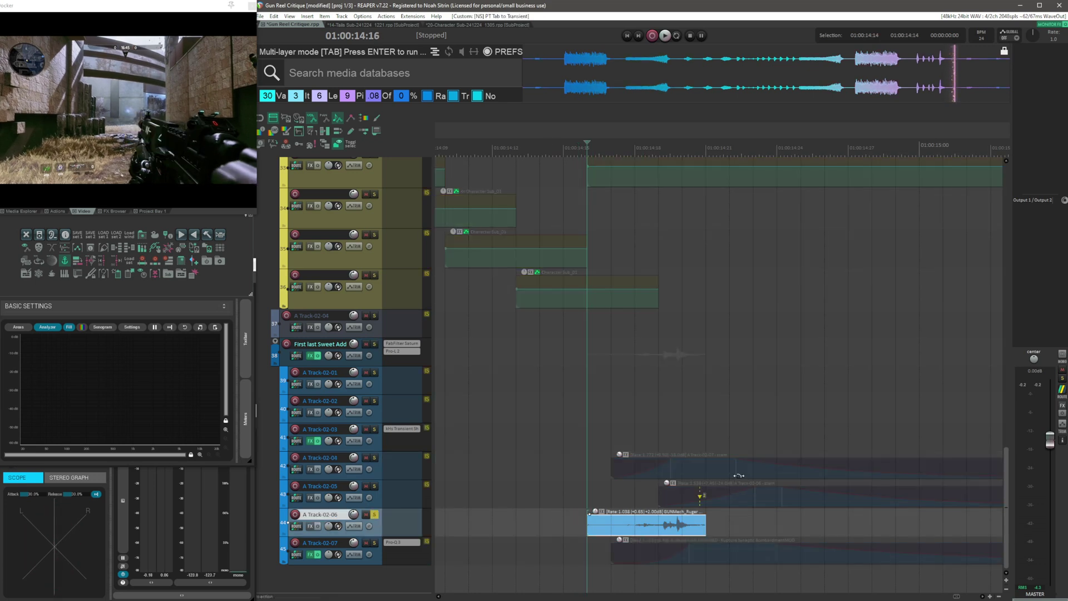
{"action": "scroll", "coordinate": [738, 479], "scroll_direction": "up", "scroll_amount": 3}
{"action": "scroll", "coordinate": [739, 479], "scroll_direction": "up", "scroll_amount": 1}
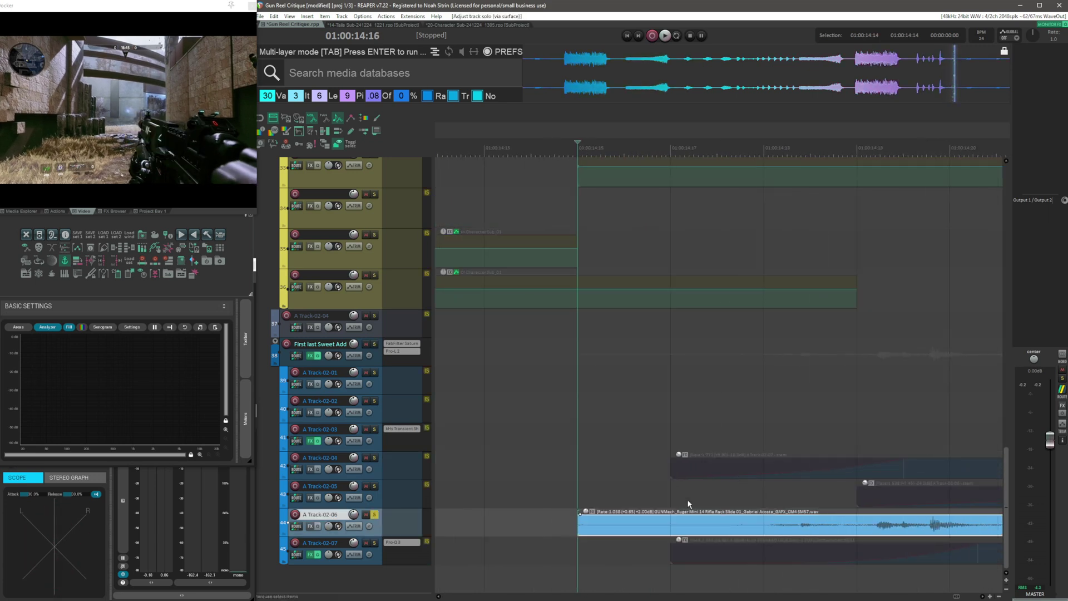
{"action": "left_click", "coordinate": [649, 466]}
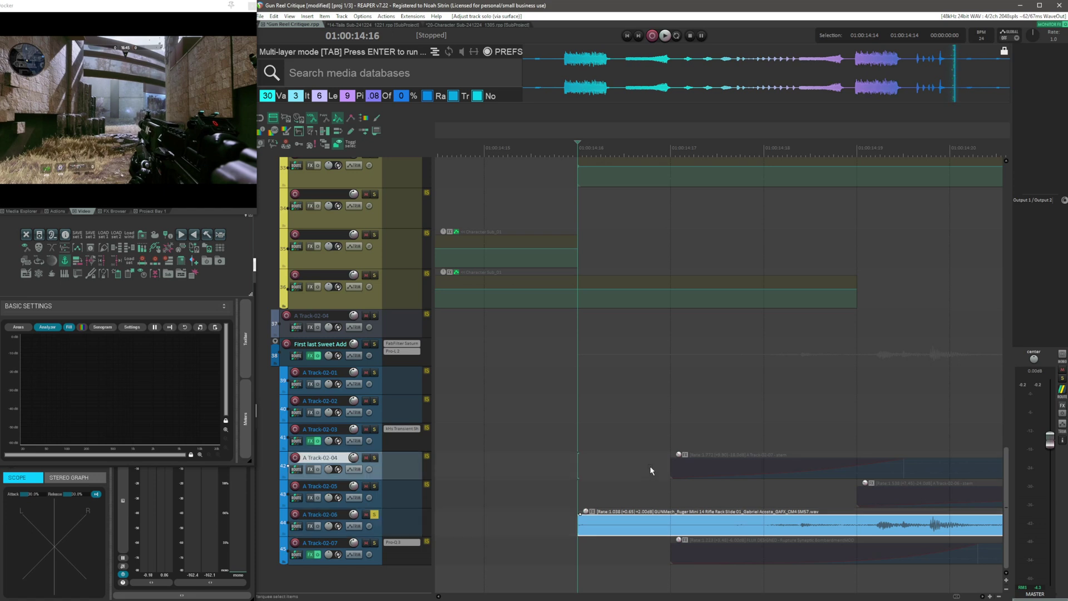
{"action": "scroll", "coordinate": [654, 496], "scroll_direction": "down", "scroll_amount": 2}
{"action": "left_click", "coordinate": [659, 520]}
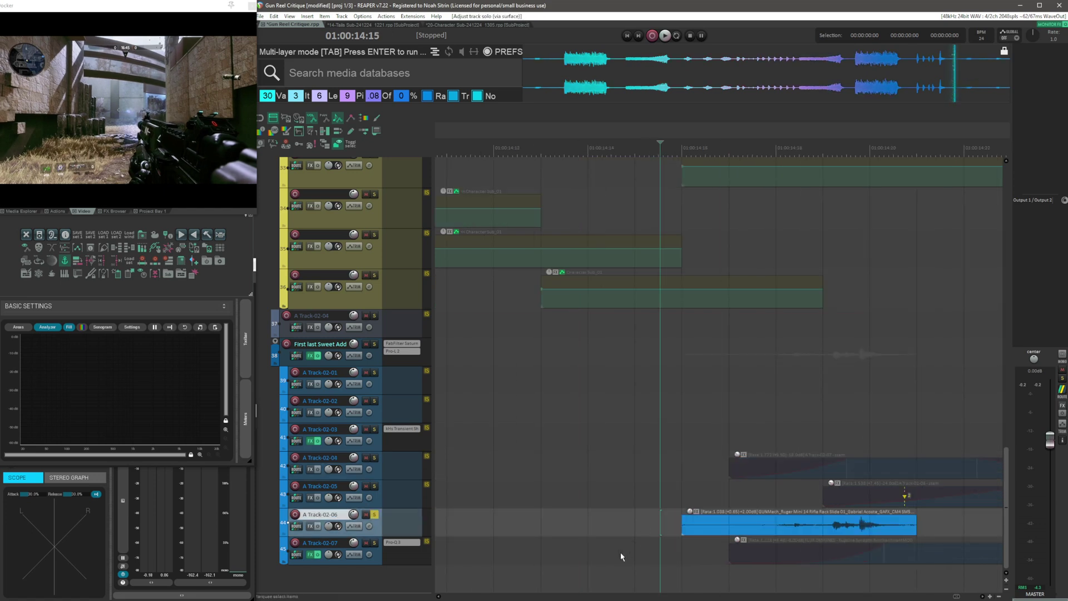
Audition A Track-02-04 in solo at the last shot and move the edit cursor to the start of its clip
{"action": "left_click", "coordinate": [663, 462]}
{"action": "key", "text": "space"}
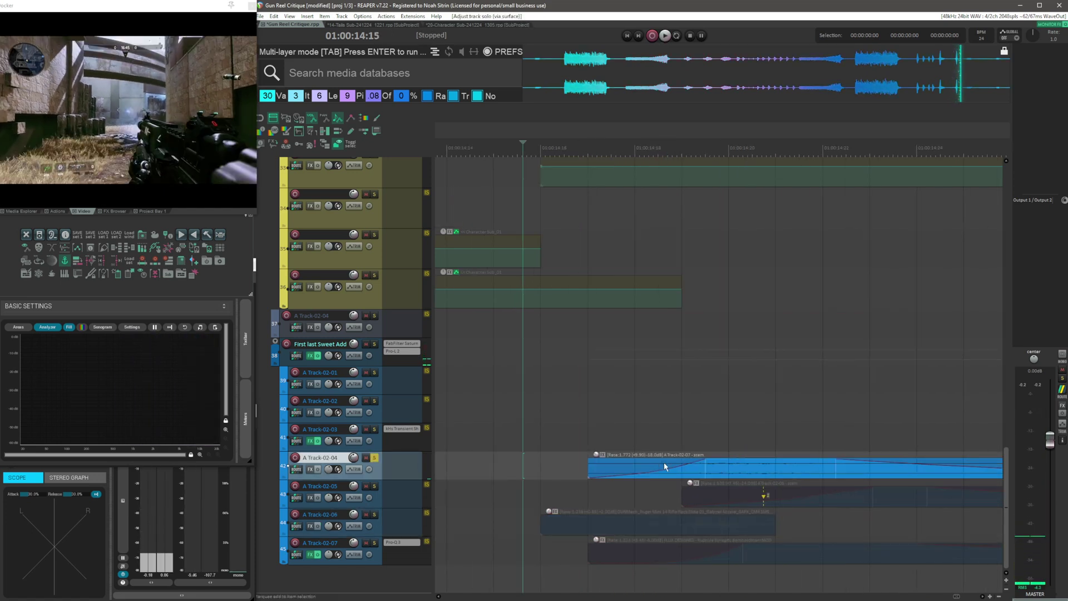
{"action": "key", "text": "space"}
{"action": "scroll", "coordinate": [723, 471], "scroll_direction": "down", "scroll_amount": 5}
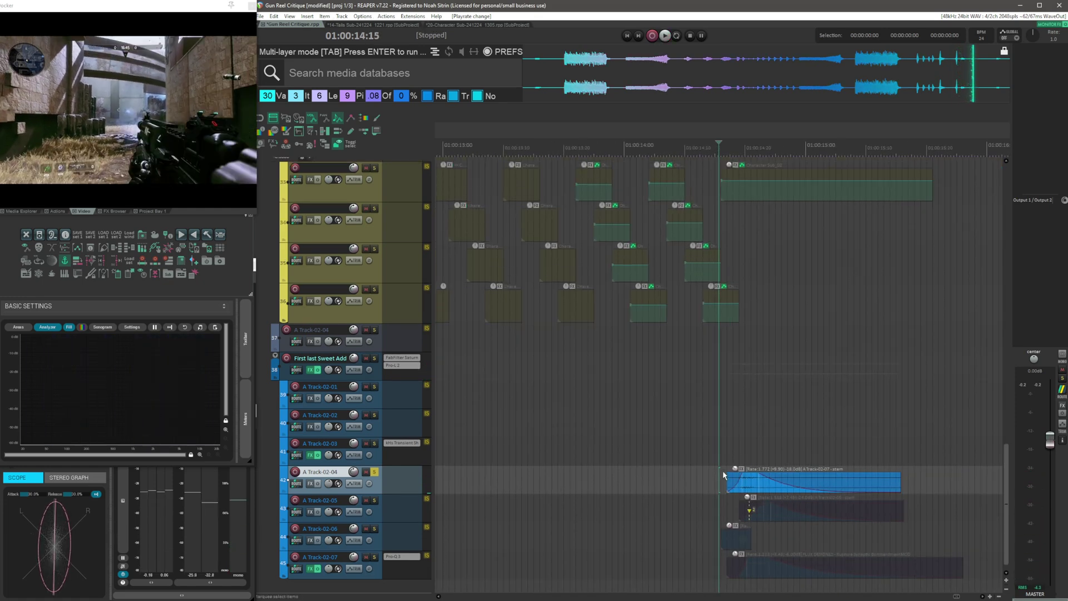
{"action": "key", "text": "Tab"}
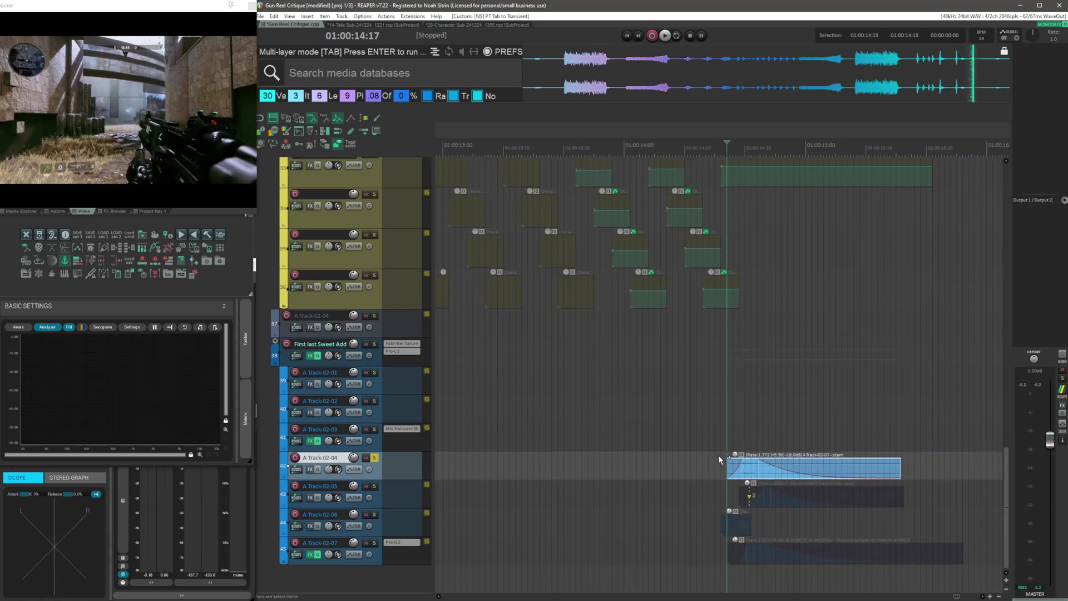
{"action": "scroll", "coordinate": [712, 500], "scroll_direction": "up", "scroll_amount": 1}
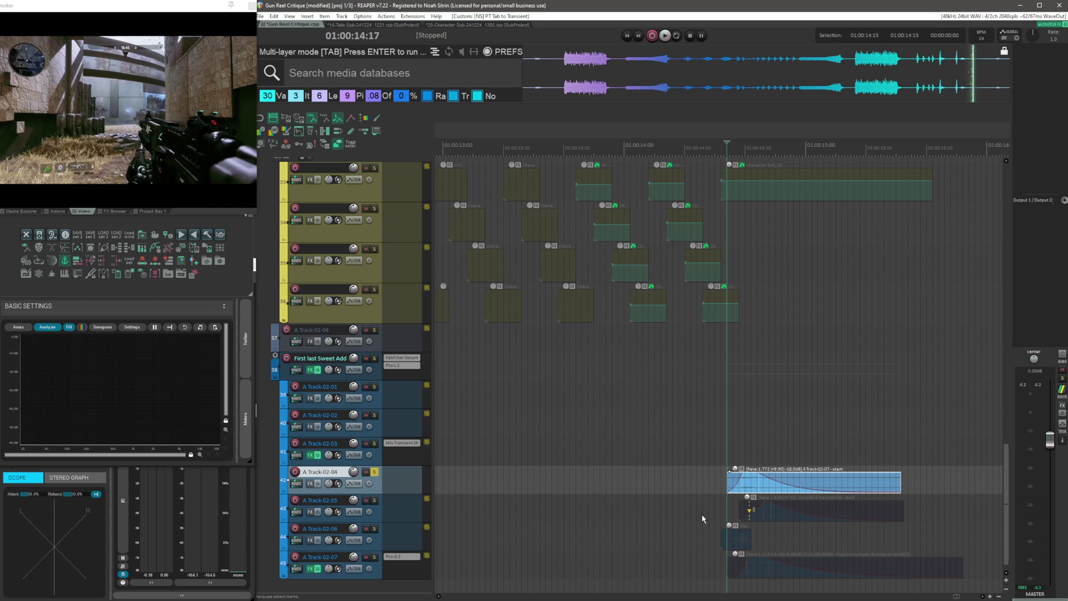
Audition A Track-02-05 in solo from just before its clip and return the edit cursor to the clip's start
{"action": "left_click", "coordinate": [703, 512]}
{"action": "key", "text": "Tab"}
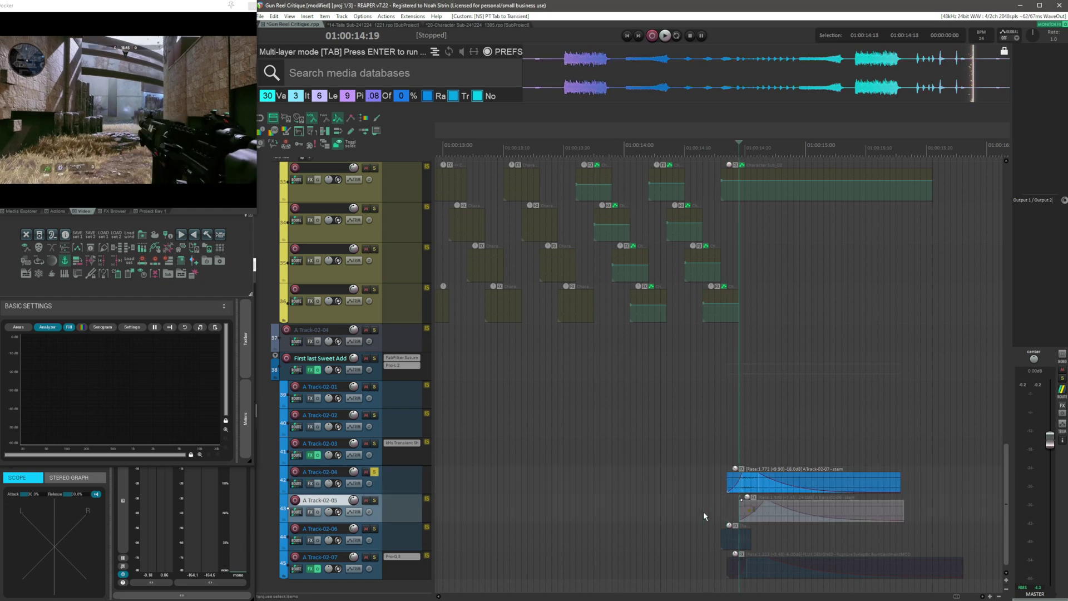
{"action": "key", "text": "shift+s"}
{"action": "left_click", "coordinate": [712, 509]}
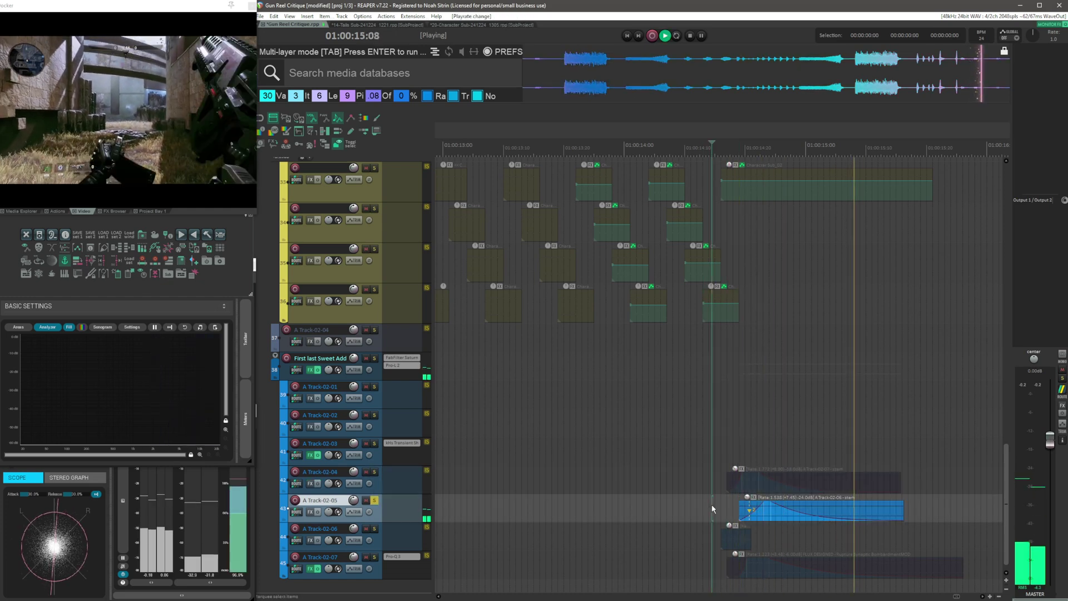
{"action": "key", "text": "Tab"}
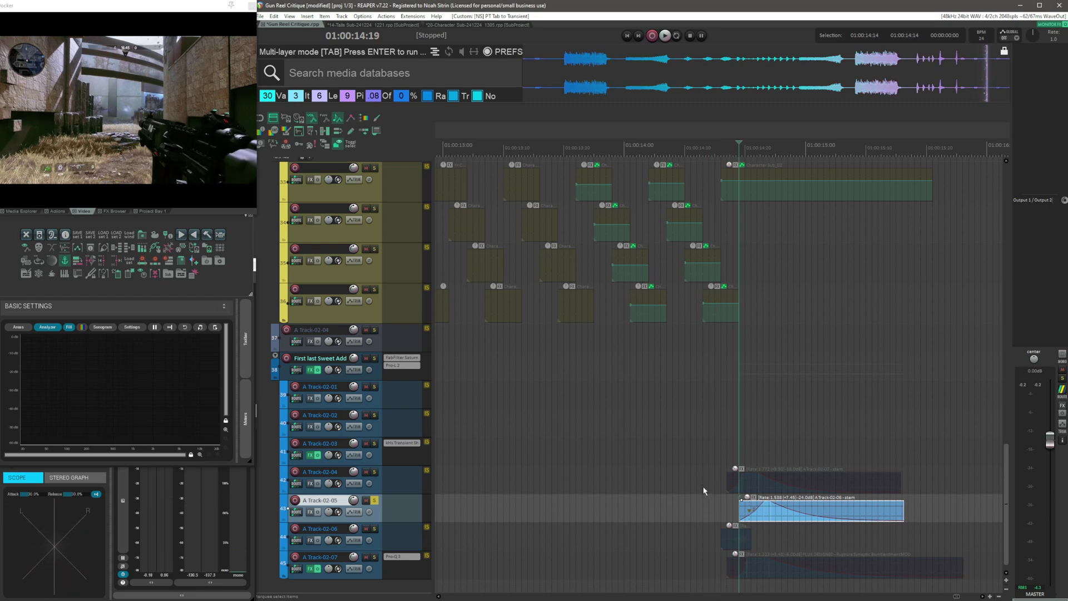
Paste a copy of the A Track-02-05 clip further along its track, extend it, and play the longer version
{"action": "scroll", "coordinate": [703, 490], "scroll_direction": "down", "scroll_amount": 3}
{"action": "scroll", "coordinate": [741, 496], "scroll_direction": "right", "scroll_amount": 2}
{"action": "left_click", "coordinate": [794, 508]}
{"action": "key", "text": "ctrl+v"}
{"action": "left_click_drag", "start_coordinate": [850, 513], "coordinate": [1021, 512]}
{"action": "scroll", "coordinate": [878, 509], "scroll_direction": "down", "scroll_amount": 1}
{"action": "key", "text": "space"}
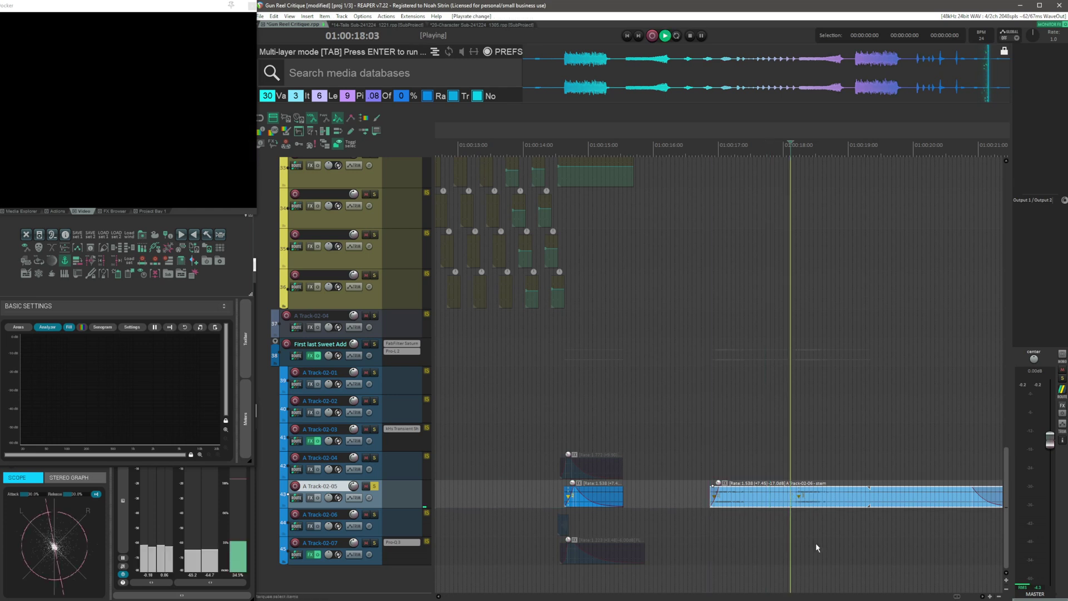
Stop playback, slip the contents of the extended A Track-02-05 copy, and delete that copy
{"action": "key", "text": "space"}
{"action": "left_click_drag", "start_coordinate": [759, 493], "coordinate": [904, 506]}
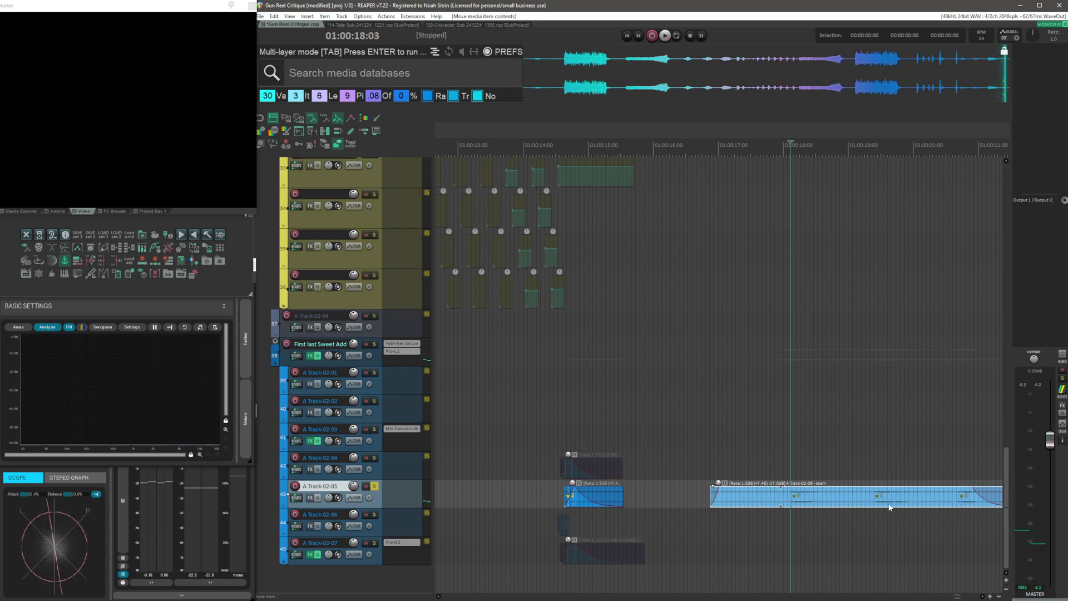
{"action": "key", "text": "Delete"}
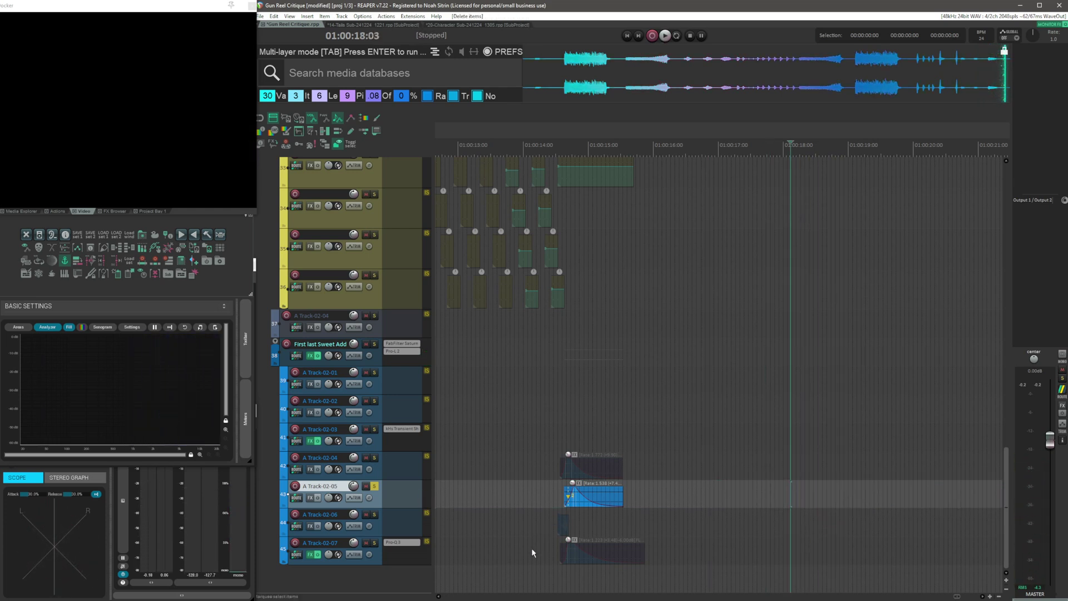
Solo A Track-02-07 and play its Rupture Synaptic Bombardment clip from the start
{"action": "left_click", "coordinate": [532, 547]}
{"action": "key", "text": "Tab"}
{"action": "scroll", "coordinate": [716, 518], "scroll_direction": "up", "scroll_amount": 4}
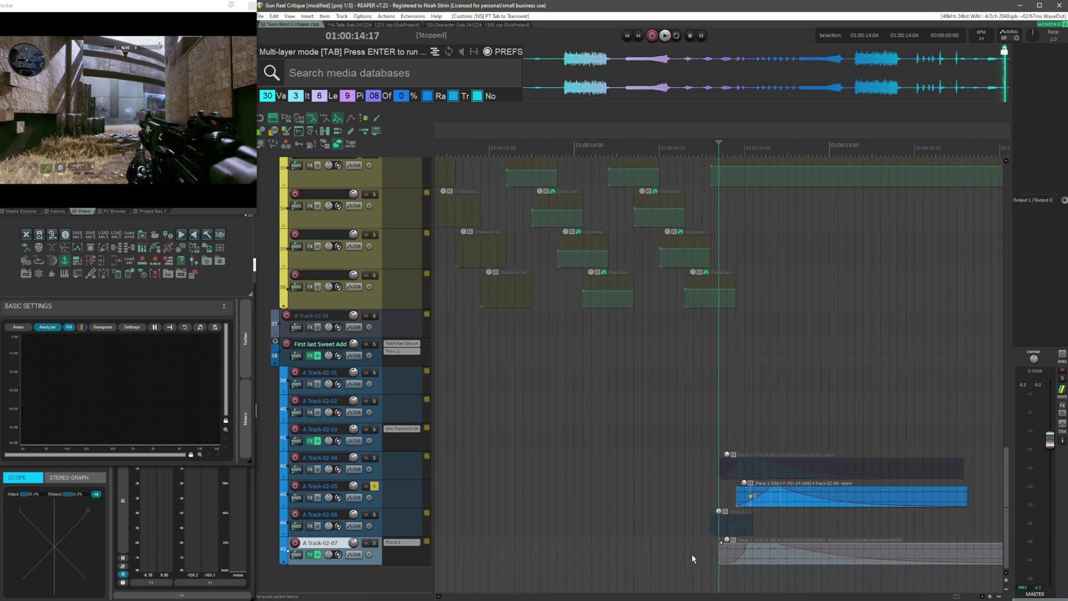
{"action": "left_click", "coordinate": [678, 548]}
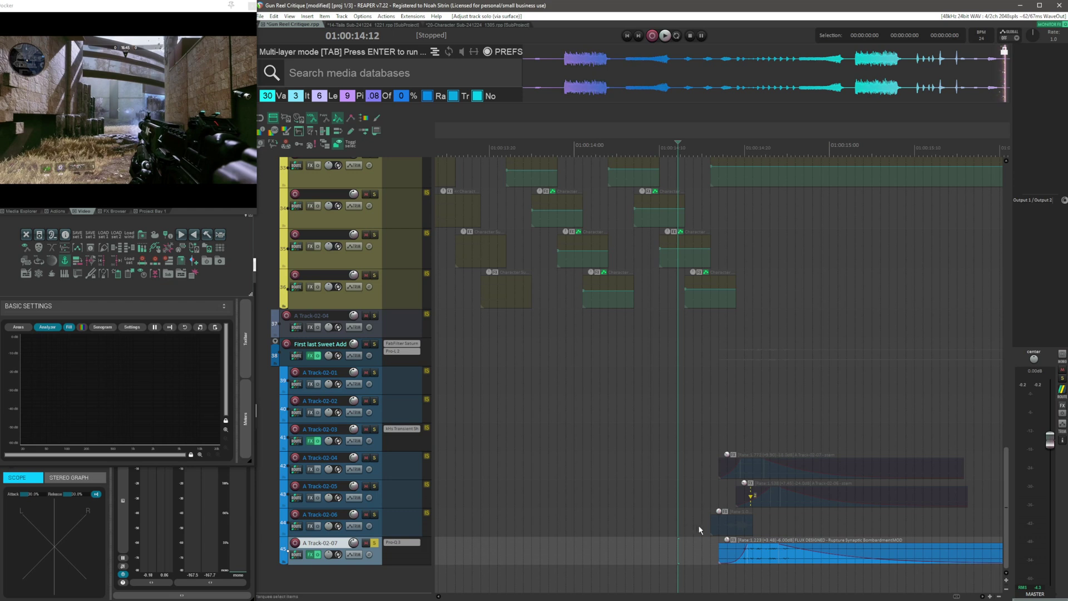
{"action": "left_click", "coordinate": [695, 524]}
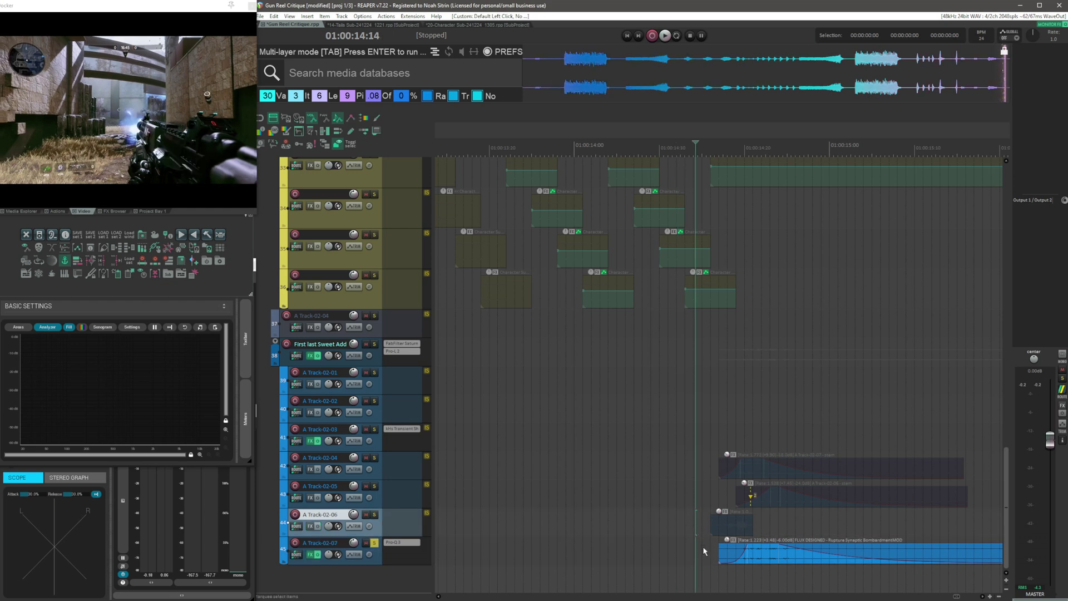
{"action": "left_click", "coordinate": [682, 553]}
{"action": "key", "text": "Tab"}
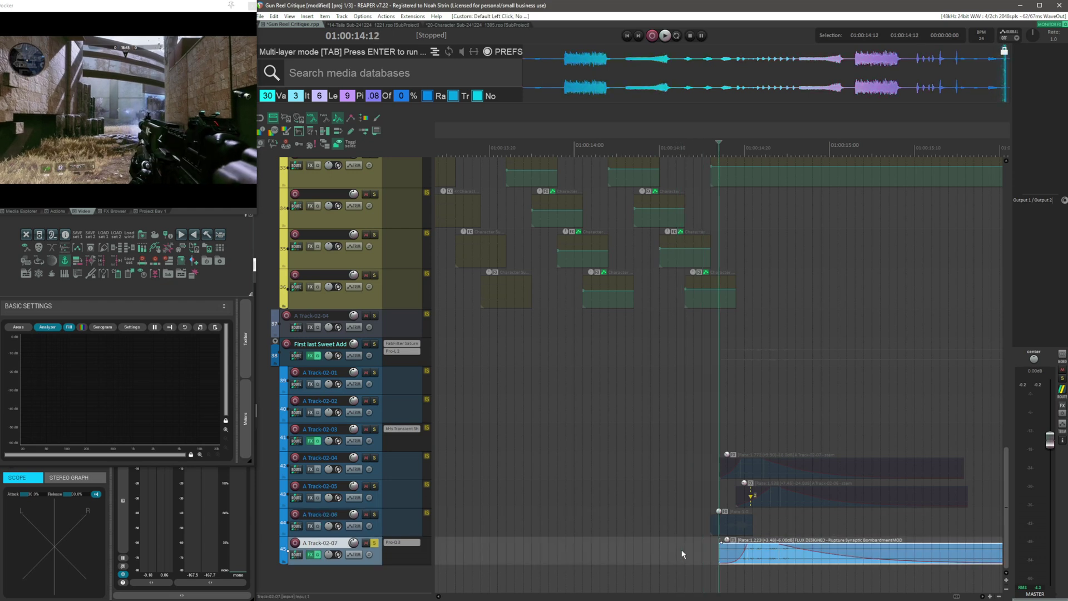
{"action": "scroll", "coordinate": [682, 553], "scroll_direction": "down", "scroll_amount": 3}
{"action": "key", "text": "space"}
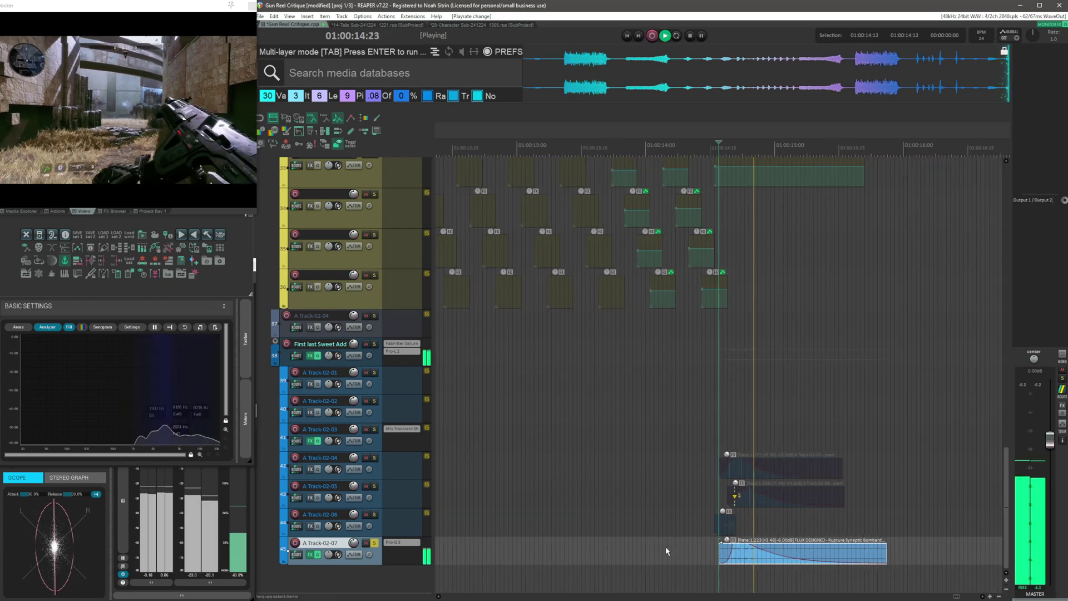
{"action": "key", "text": "space"}
Paste a copy of the A Track-02-07 clip past the original and extend it at both ends
{"action": "scroll", "coordinate": [632, 530], "scroll_direction": "right", "scroll_amount": 3}
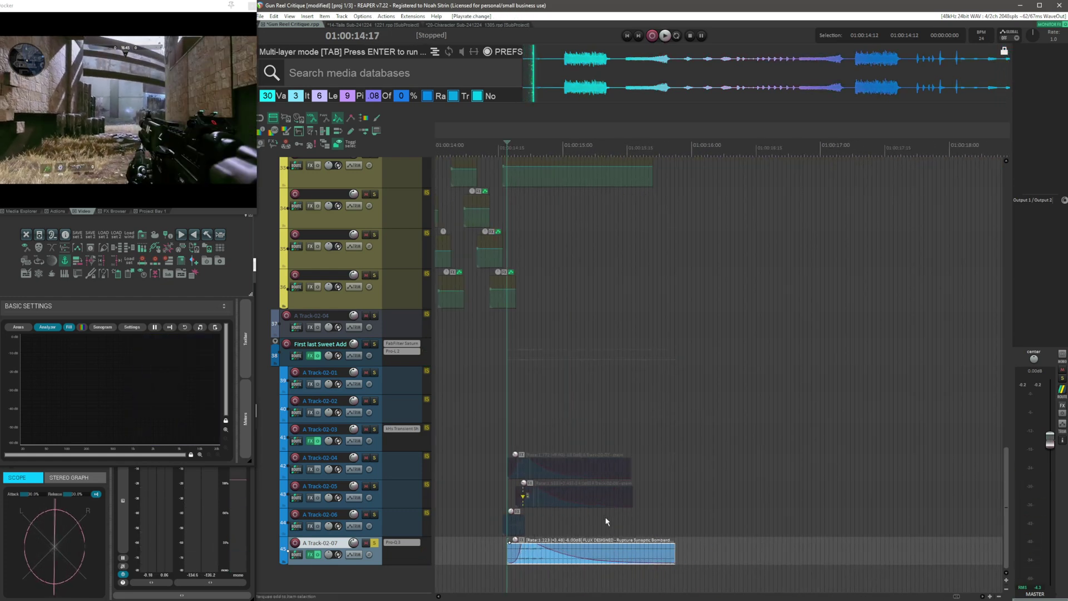
{"action": "left_click", "coordinate": [802, 547]}
{"action": "key", "text": "ctrl+v"}
{"action": "left_click_drag", "start_coordinate": [676, 555], "coordinate": [591, 556]}
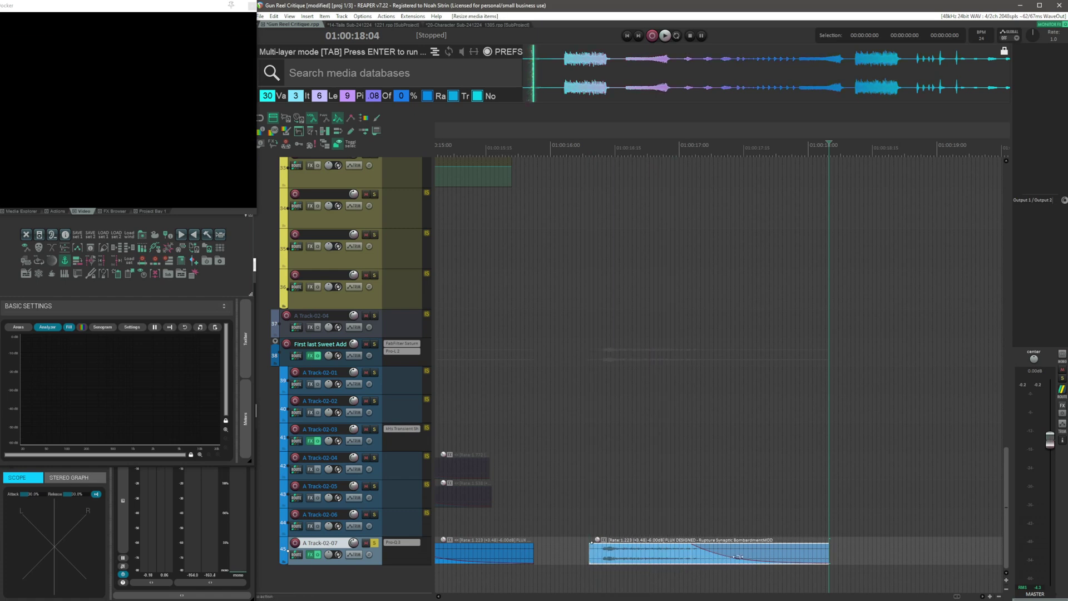
{"action": "left_click_drag", "start_coordinate": [827, 550], "coordinate": [929, 557]}
{"action": "left_click", "coordinate": [672, 556]}
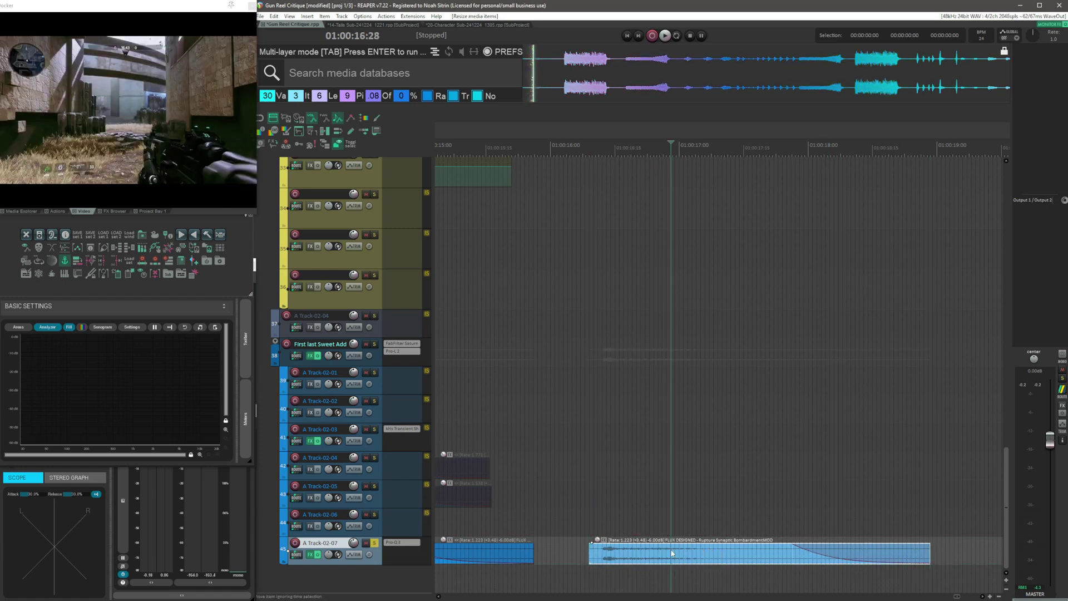
Play the extended A Track-02-07 copy from its start with the track effects bypassed, and re-enable the effects
{"action": "left_click", "coordinate": [541, 562]}
{"action": "key", "text": "Tab"}
{"action": "left_click", "coordinate": [317, 554]}
{"action": "key", "text": "space"}
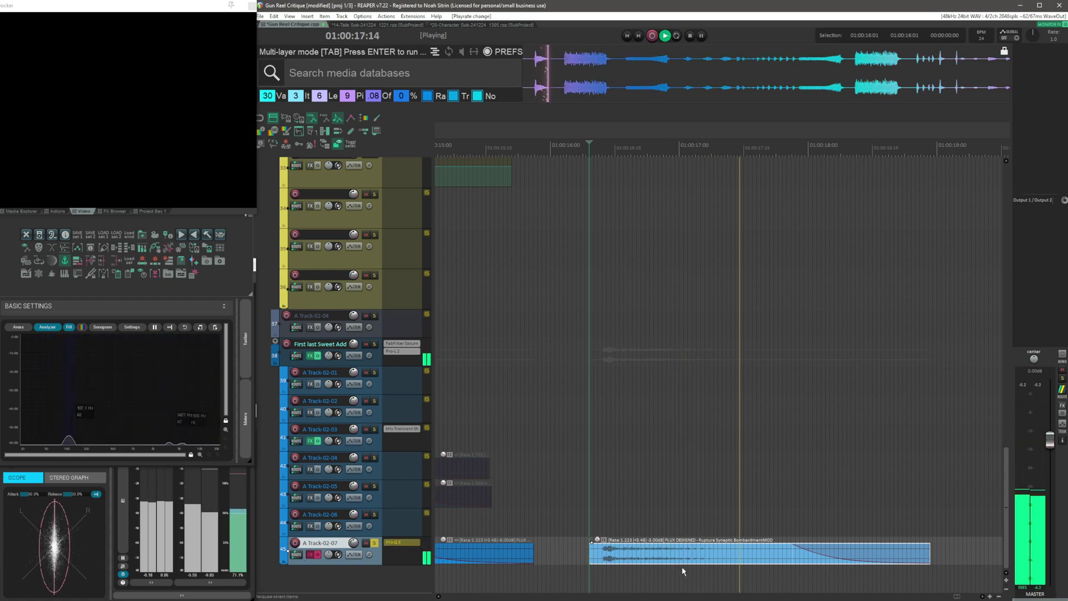
{"action": "key", "text": "space"}
{"action": "left_click", "coordinate": [313, 554]}
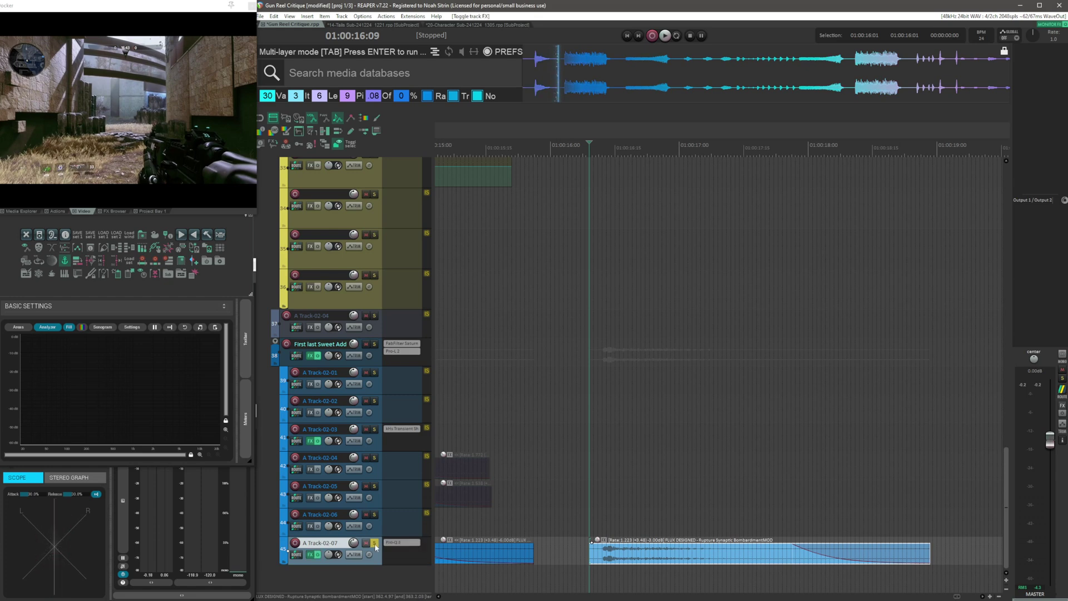
View the low cut settings in A Track-02-07's Pro-Q 3 and close the plug-in window
{"action": "left_click", "coordinate": [407, 545]}
{"action": "scroll", "coordinate": [477, 195], "scroll_direction": "up", "scroll_amount": 2}
{"action": "scroll", "coordinate": [477, 194], "scroll_direction": "down", "scroll_amount": 3}
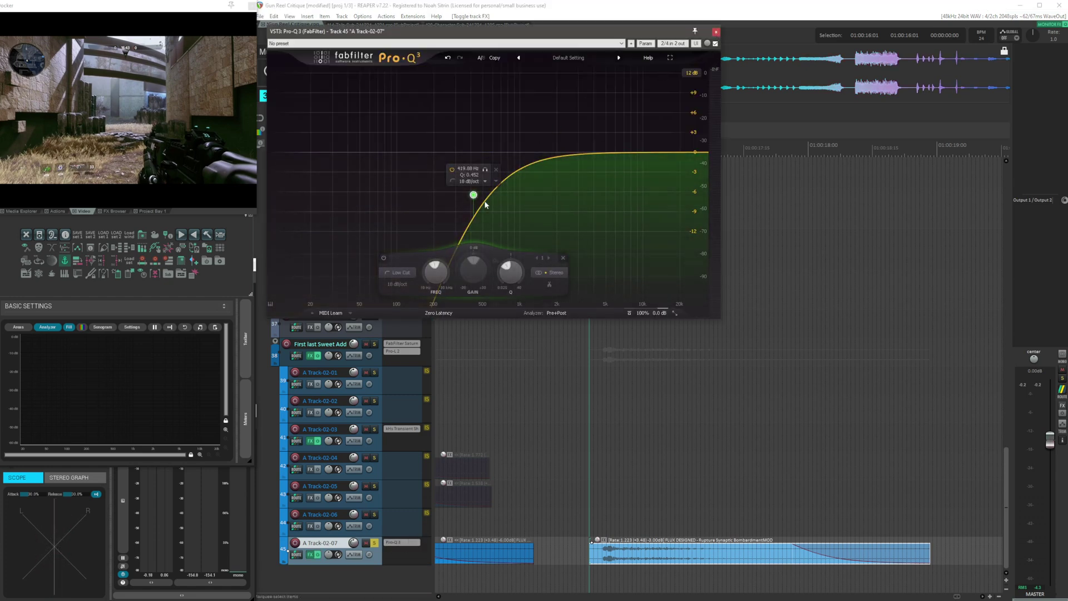
{"action": "left_click", "coordinate": [718, 32]}
Play the extended A Track-02-07 copy with its EQ active and delete the copy
{"action": "key", "text": "space"}
{"action": "key", "text": "space"}
{"action": "left_click", "coordinate": [626, 554]}
{"action": "key", "text": "Delete"}
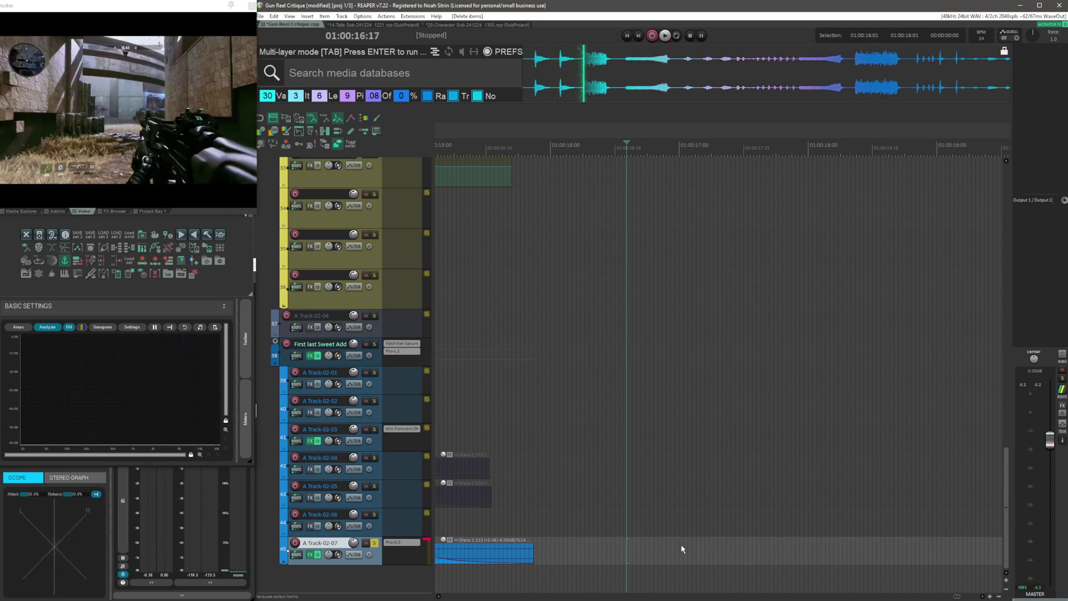
Play A Track-02-07's original clip in solo from its start, stop playback and clear all solos
{"action": "scroll", "coordinate": [681, 548], "scroll_direction": "left", "scroll_amount": 3}
{"action": "left_click", "coordinate": [556, 554]}
{"action": "key", "text": "space"}
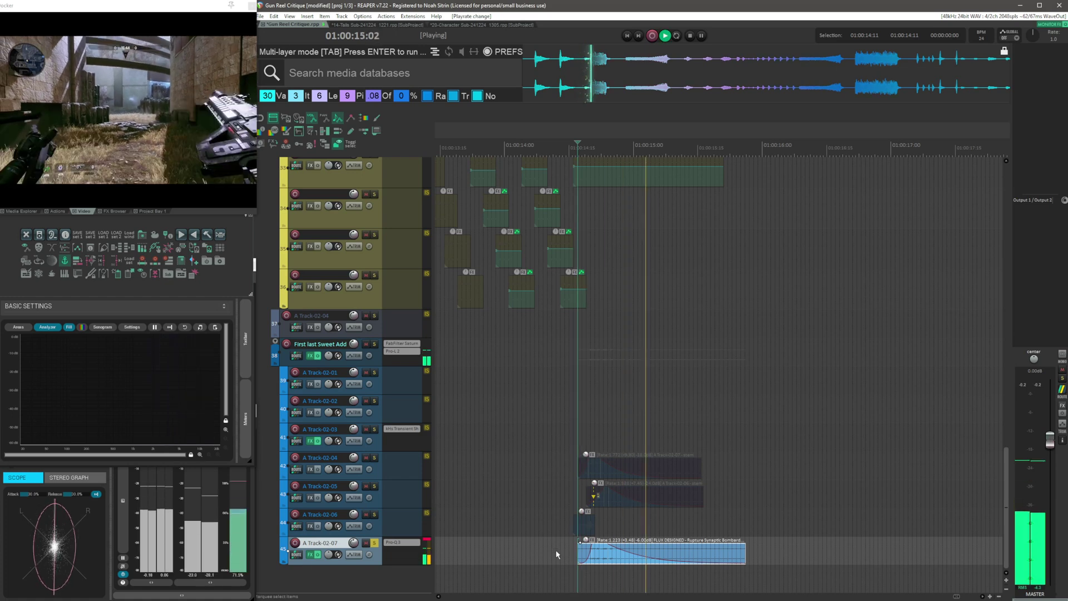
{"action": "key", "text": "space"}
{"action": "left_click", "coordinate": [543, 465]}
{"action": "key", "text": "alt+s"}
{"action": "right_click", "coordinate": [551, 475]}
{"action": "left_click", "coordinate": [518, 421]}
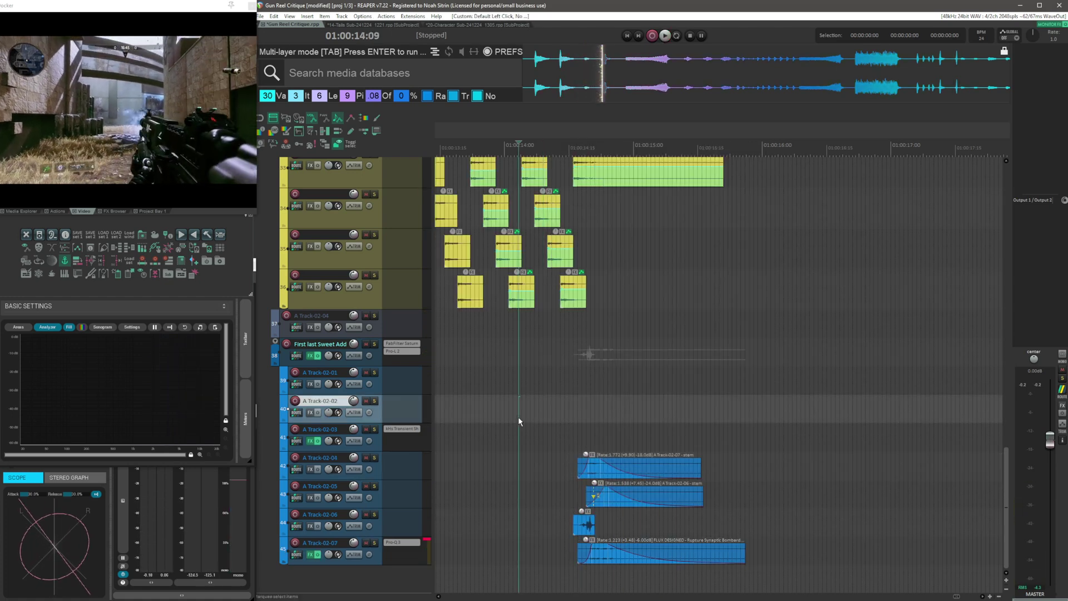
Play the full mix from the marker before the gun burst through into the reload section
{"action": "scroll", "coordinate": [518, 421], "scroll_direction": "down", "scroll_amount": 6}
{"action": "scroll", "coordinate": [603, 431], "scroll_direction": "up", "scroll_amount": 1}
{"action": "left_click", "coordinate": [663, 367]}
{"action": "scroll", "coordinate": [778, 378], "scroll_direction": "up", "scroll_amount": 5}
{"action": "scroll", "coordinate": [805, 381], "scroll_direction": "down", "scroll_amount": 1}
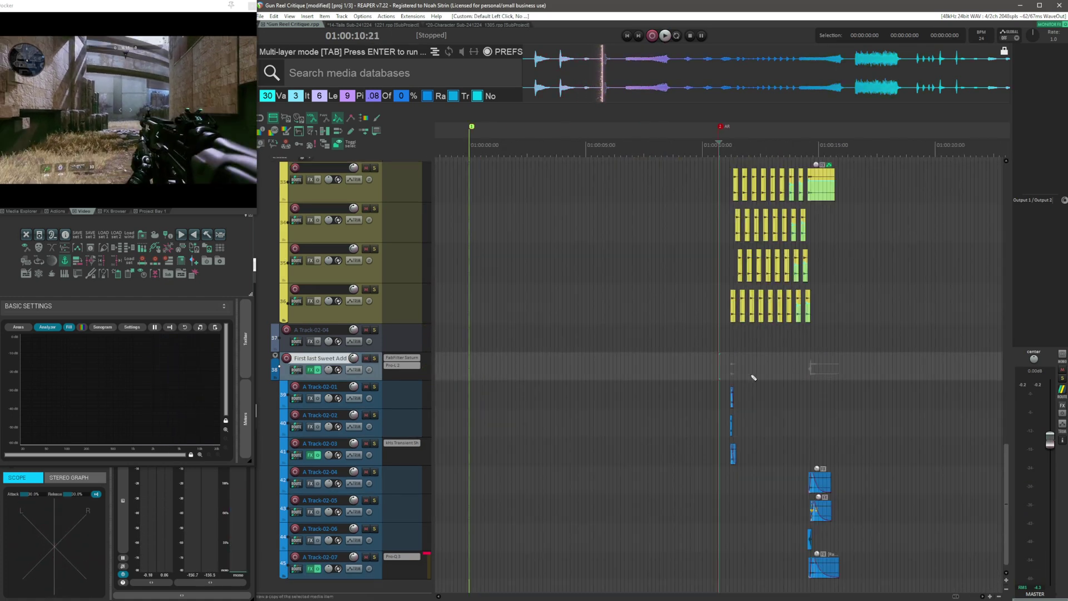
{"action": "scroll", "coordinate": [807, 380], "scroll_direction": "up", "scroll_amount": 8}
{"action": "scroll", "coordinate": [808, 377], "scroll_direction": "up", "scroll_amount": 5}
{"action": "key", "text": "space"}
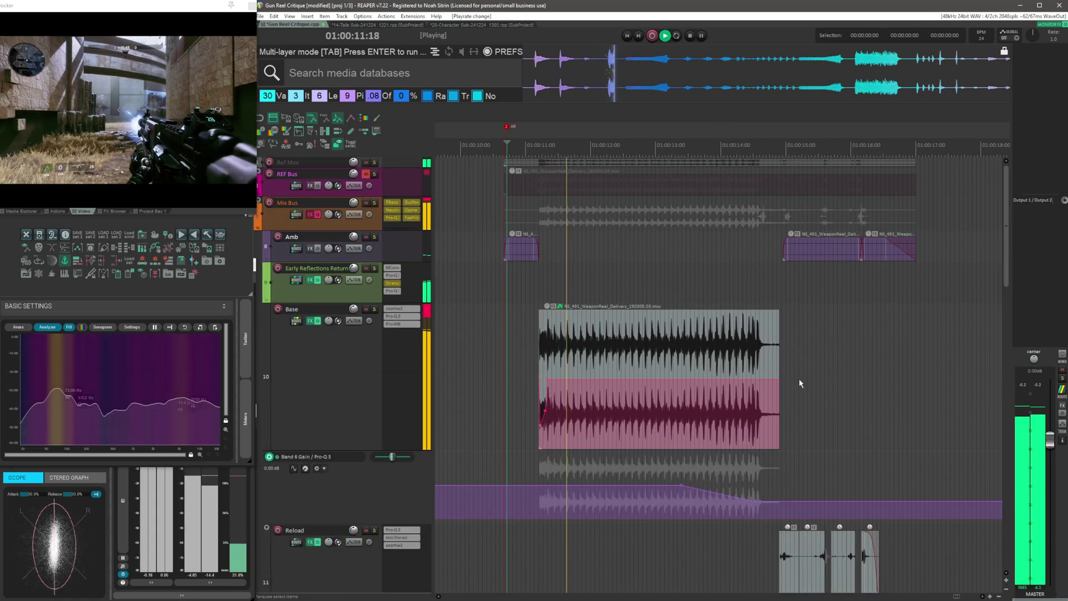
{"action": "scroll", "coordinate": [774, 380], "scroll_direction": "down", "scroll_amount": 3}
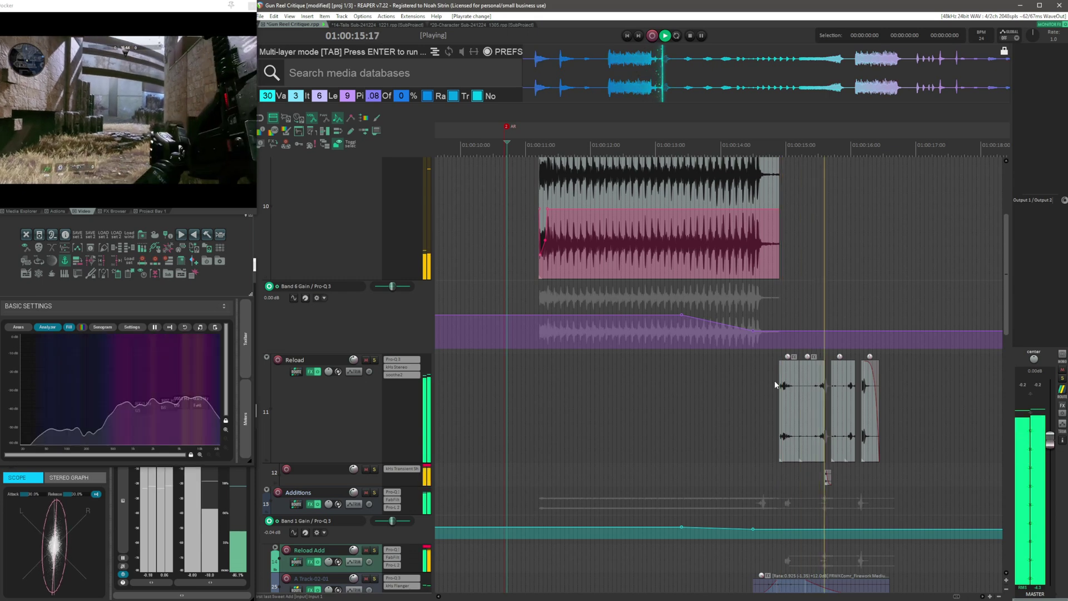
Stop playback and move the edit cursor to the start of the Reload track's first clip
{"action": "left_click", "coordinate": [776, 389]}
{"action": "scroll", "coordinate": [776, 397], "scroll_direction": "down", "scroll_amount": 1}
{"action": "left_click", "coordinate": [753, 363]}
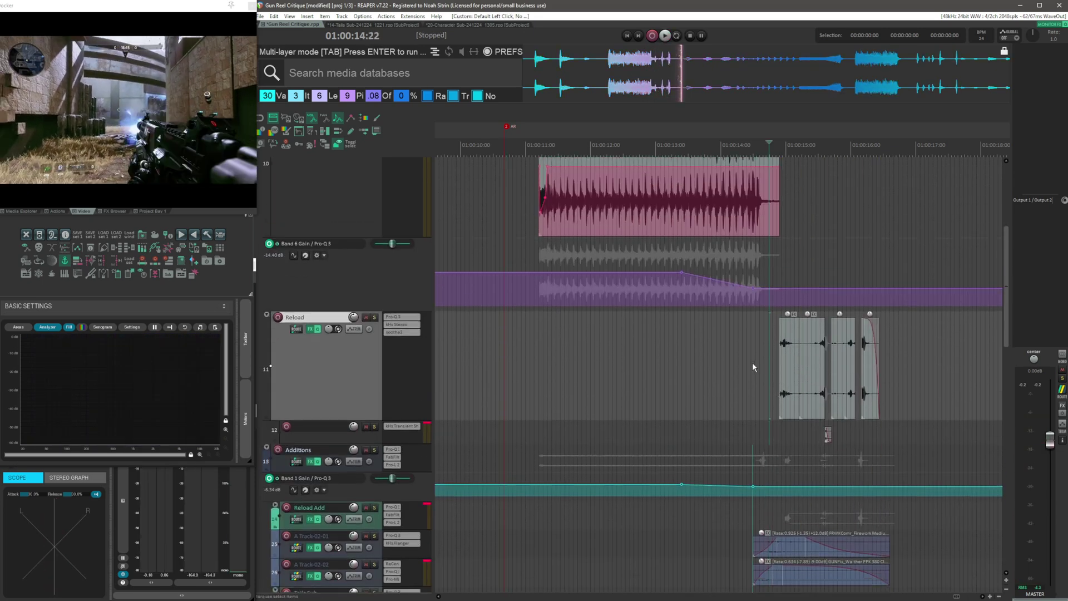
{"action": "key", "text": "Tab"}
{"action": "scroll", "coordinate": [762, 369], "scroll_direction": "up", "scroll_amount": 5}
{"action": "scroll", "coordinate": [762, 370], "scroll_direction": "down", "scroll_amount": 1}
{"action": "scroll", "coordinate": [578, 339], "scroll_direction": "right", "scroll_amount": 1}
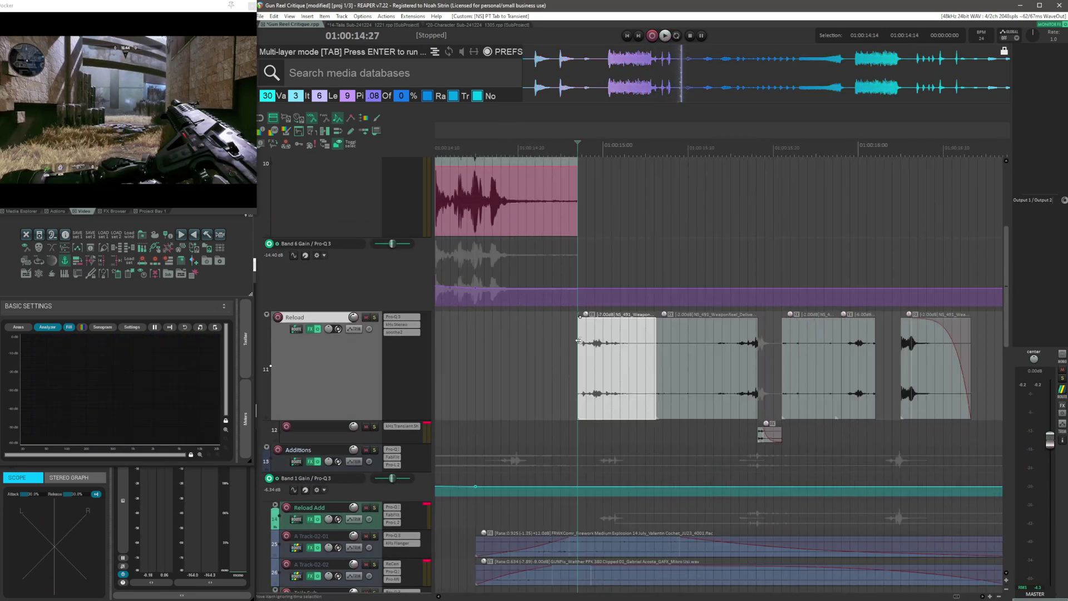
Solo the Reload track and bypass soothe2, kHs Stereo and Pro-Q 3 in its effects chain
{"action": "left_click", "coordinate": [550, 339]}
{"action": "key", "text": "shift+s"}
{"action": "left_click", "coordinate": [310, 329]}
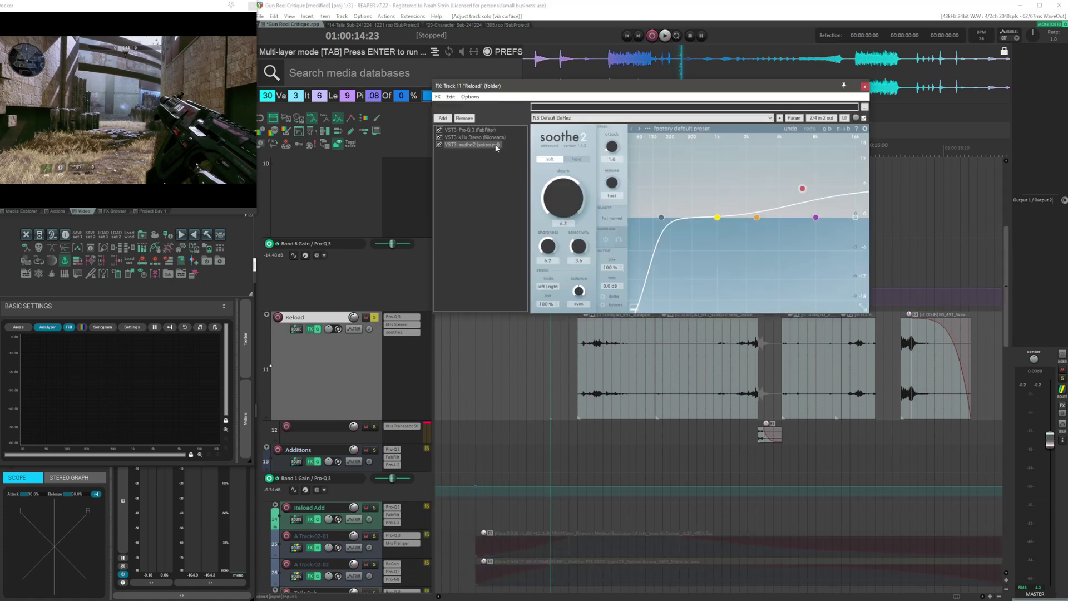
{"action": "left_click_drag", "start_coordinate": [586, 89], "coordinate": [608, 61]}
{"action": "left_click", "coordinate": [461, 116]}
{"action": "left_click", "coordinate": [461, 109]}
{"action": "left_click", "coordinate": [474, 103]}
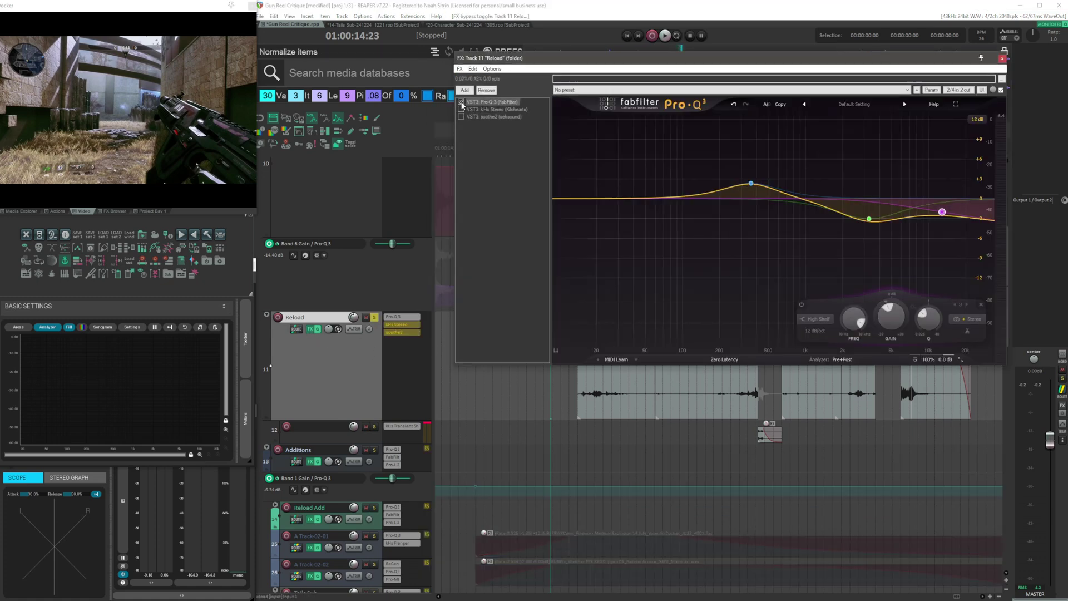
{"action": "left_click_drag", "start_coordinate": [590, 62], "coordinate": [487, 28]}
{"action": "left_click_drag", "start_coordinate": [901, 331], "coordinate": [775, 265]}
Examine the separate clips on the Reload track and play them in solo with the effects bypassed
{"action": "left_click", "coordinate": [855, 253]}
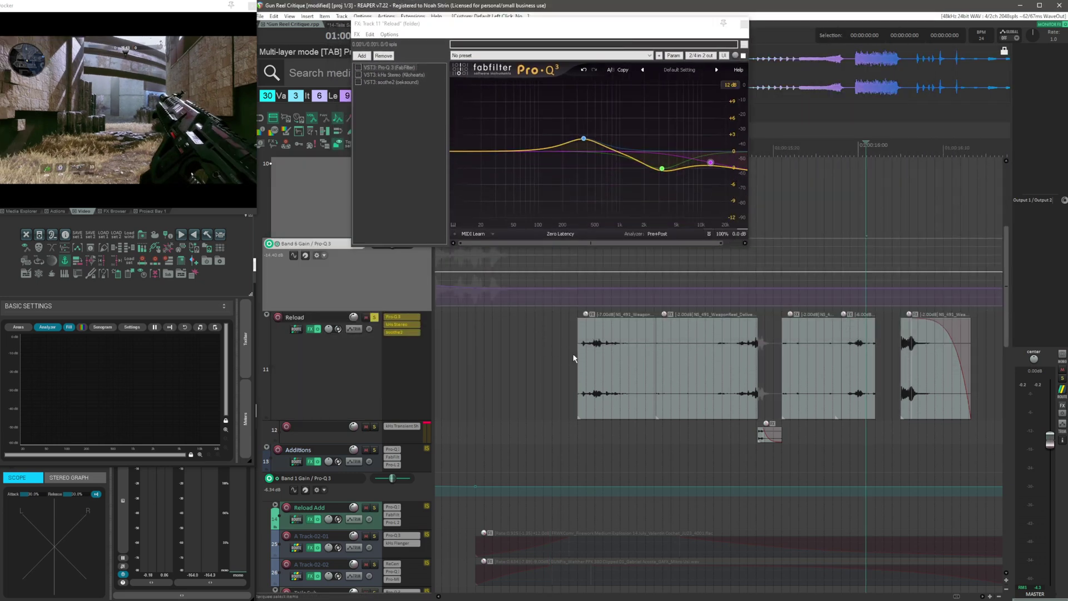
{"action": "left_click", "coordinate": [814, 349]}
{"action": "left_click", "coordinate": [847, 349]}
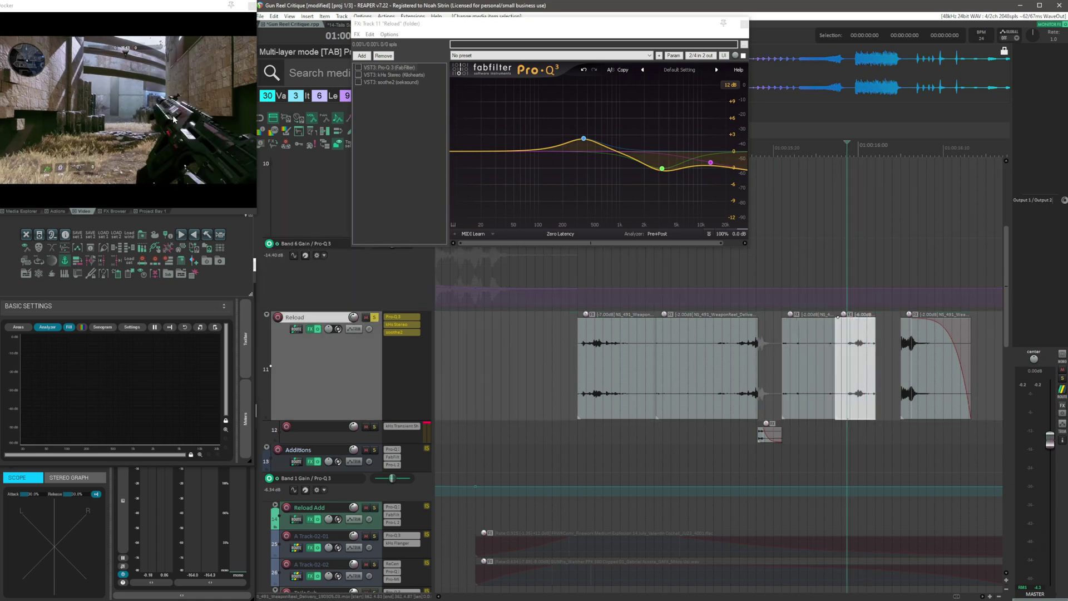
{"action": "left_click", "coordinate": [894, 351]}
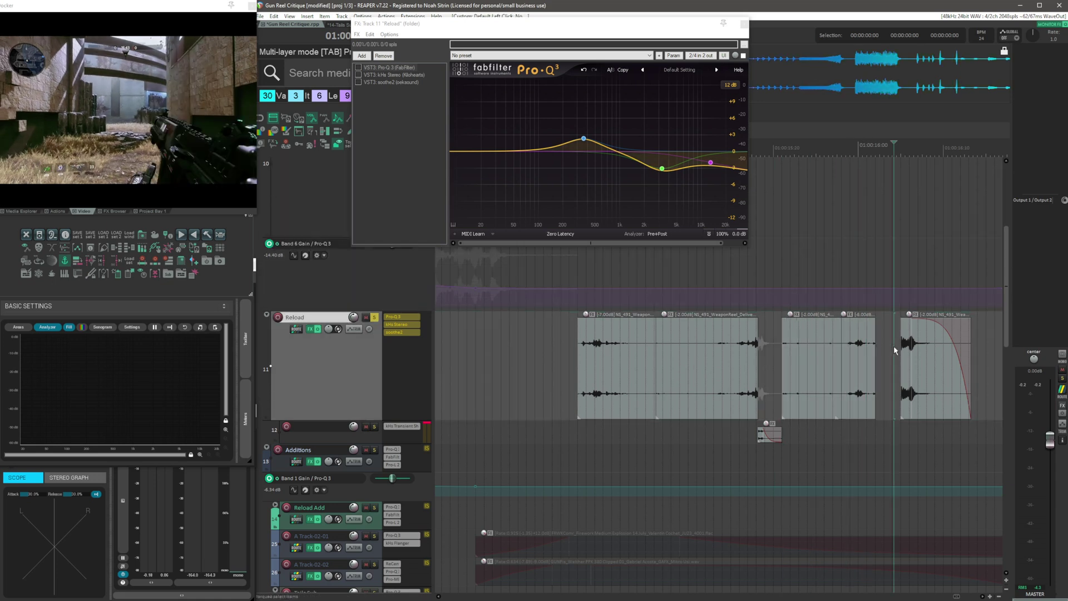
{"action": "left_click", "coordinate": [915, 368]}
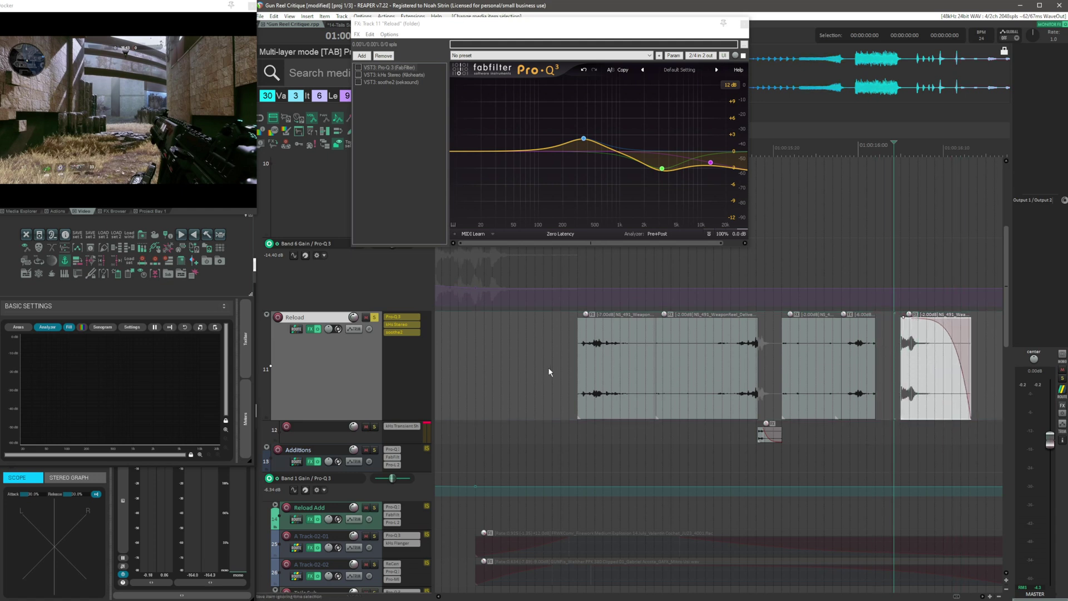
{"action": "left_click", "coordinate": [546, 347]}
{"action": "key", "text": "space"}
{"action": "key", "text": "space"}
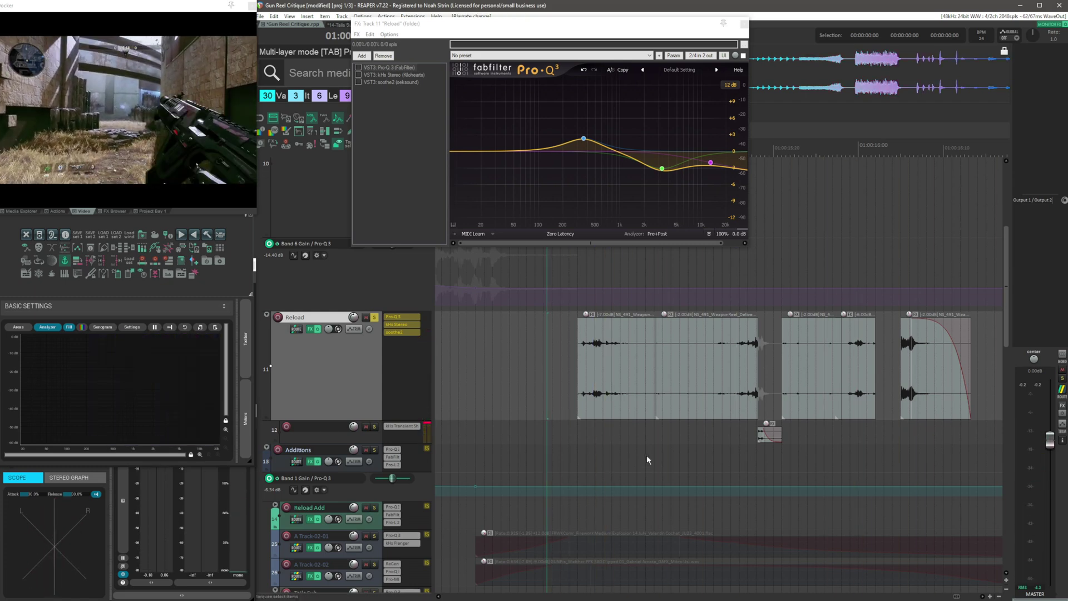
Close the Reload effects window and move the edit cursor to the Amb clip that follows the gun burst
{"action": "scroll", "coordinate": [645, 461], "scroll_direction": "up", "scroll_amount": 5}
{"action": "left_click", "coordinate": [639, 446]}
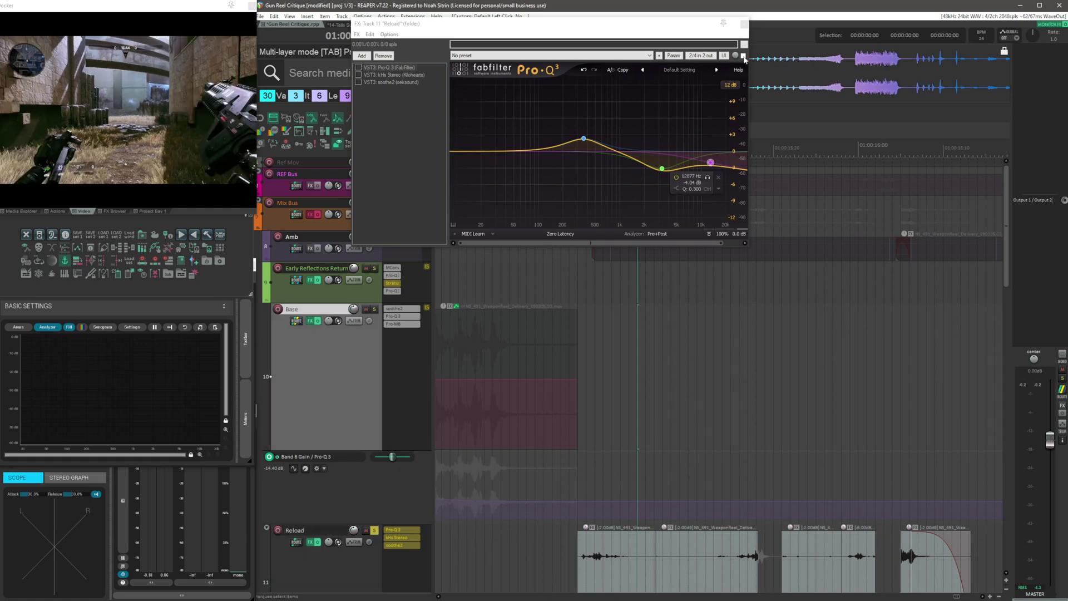
{"action": "left_click", "coordinate": [744, 23]}
{"action": "scroll", "coordinate": [722, 286], "scroll_direction": "down", "scroll_amount": 3}
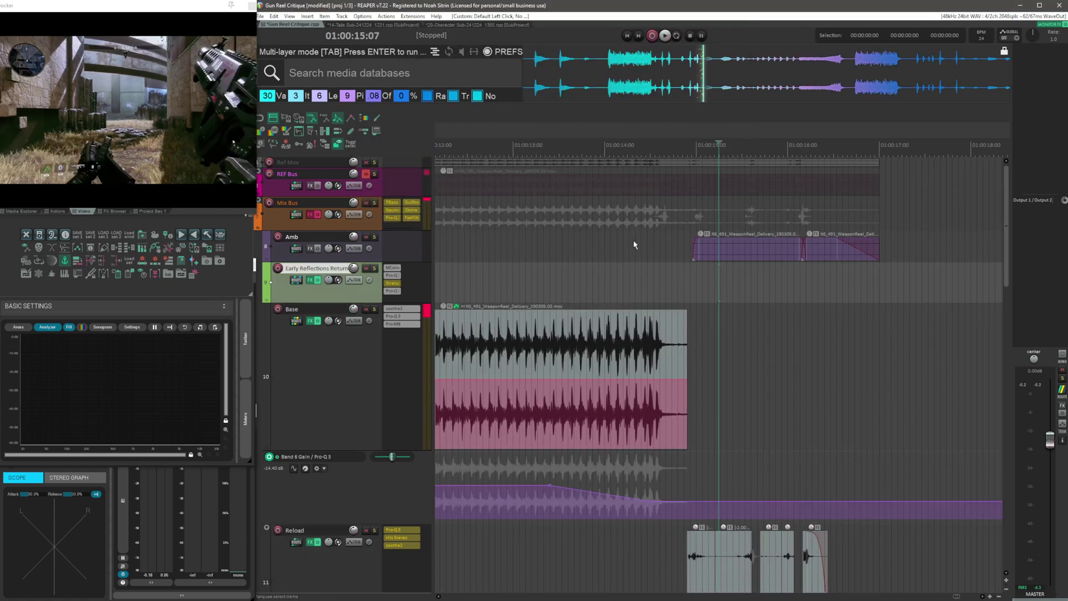
{"action": "left_click", "coordinate": [634, 241]}
{"action": "key", "text": "Tab"}
{"action": "scroll", "coordinate": [755, 210], "scroll_direction": "down", "scroll_amount": 4}
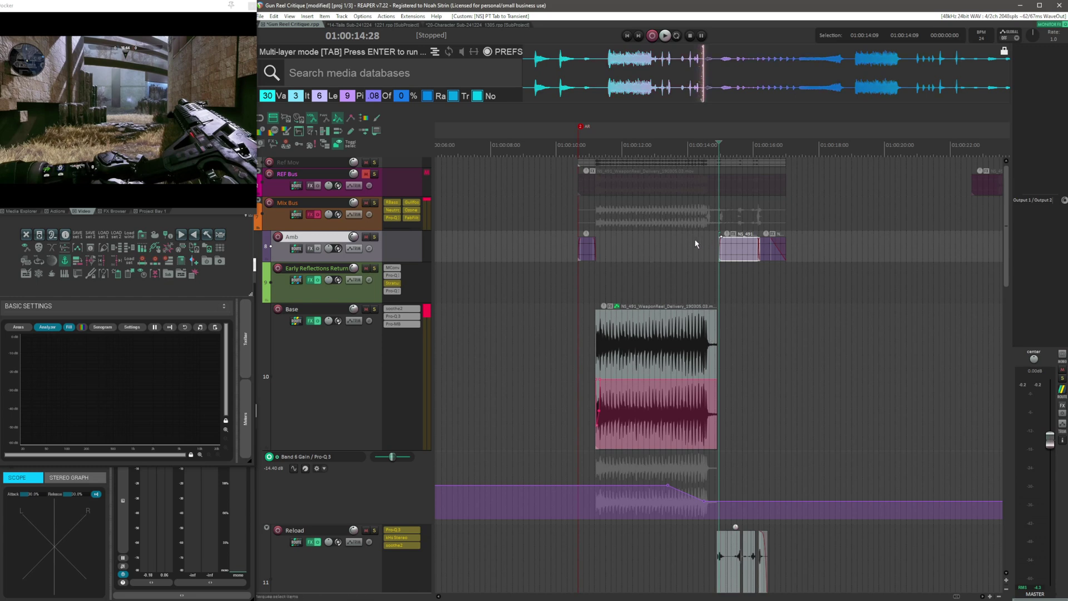
Solo the Amb track together with Reload, play the reload section and clear all solos
{"action": "scroll", "coordinate": [753, 256], "scroll_direction": "up", "scroll_amount": 2}
{"action": "scroll", "coordinate": [855, 253], "scroll_direction": "up", "scroll_amount": 2}
{"action": "scroll", "coordinate": [686, 261], "scroll_direction": "left", "scroll_amount": 3}
{"action": "scroll", "coordinate": [645, 251], "scroll_direction": "down", "scroll_amount": 1}
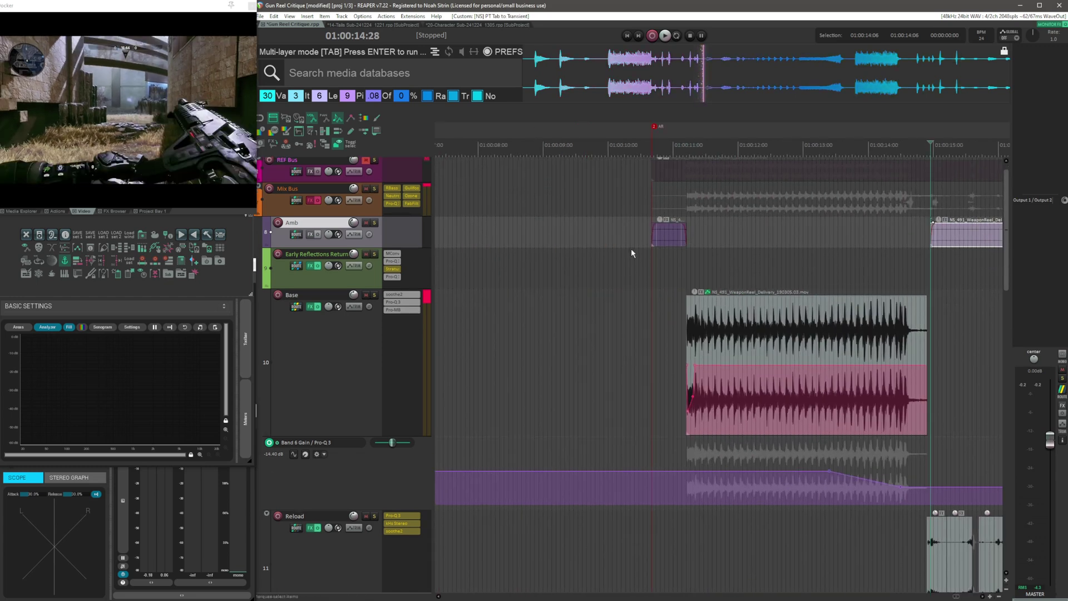
{"action": "left_click", "coordinate": [609, 241]}
{"action": "left_click", "coordinate": [373, 222]}
{"action": "scroll", "coordinate": [382, 470], "scroll_direction": "down", "scroll_amount": 2}
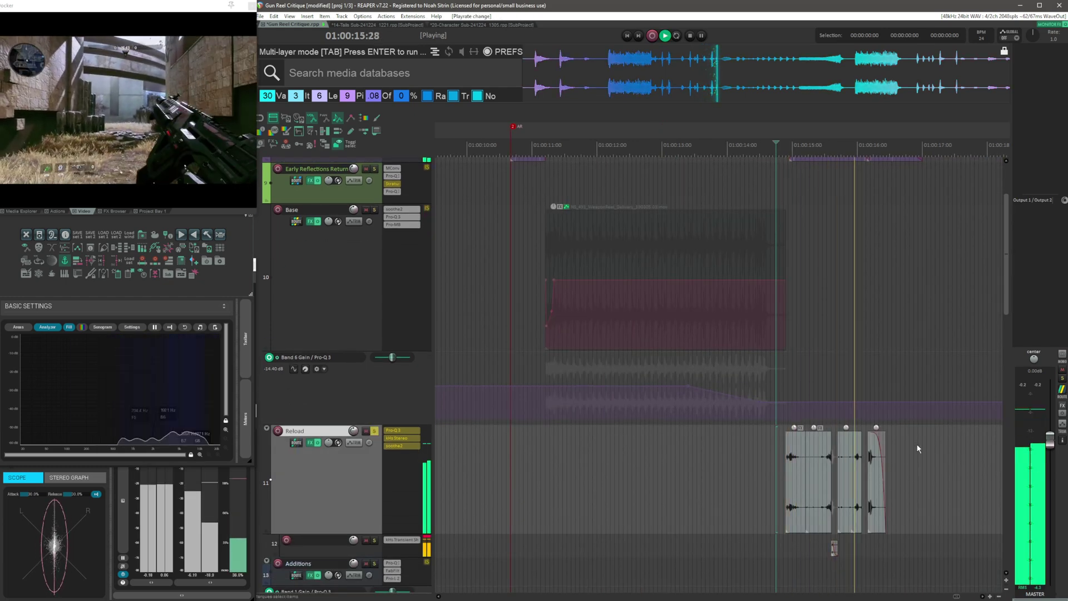
{"action": "left_click", "coordinate": [823, 279]}
{"action": "key", "text": "space"}
{"action": "key", "text": "alt+s"}
Reopen the Reload track's effects chain, enlarge the window and re-enable Pro-Q 3 to view its EQ bands
{"action": "scroll", "coordinate": [839, 322], "scroll_direction": "down", "scroll_amount": 2}
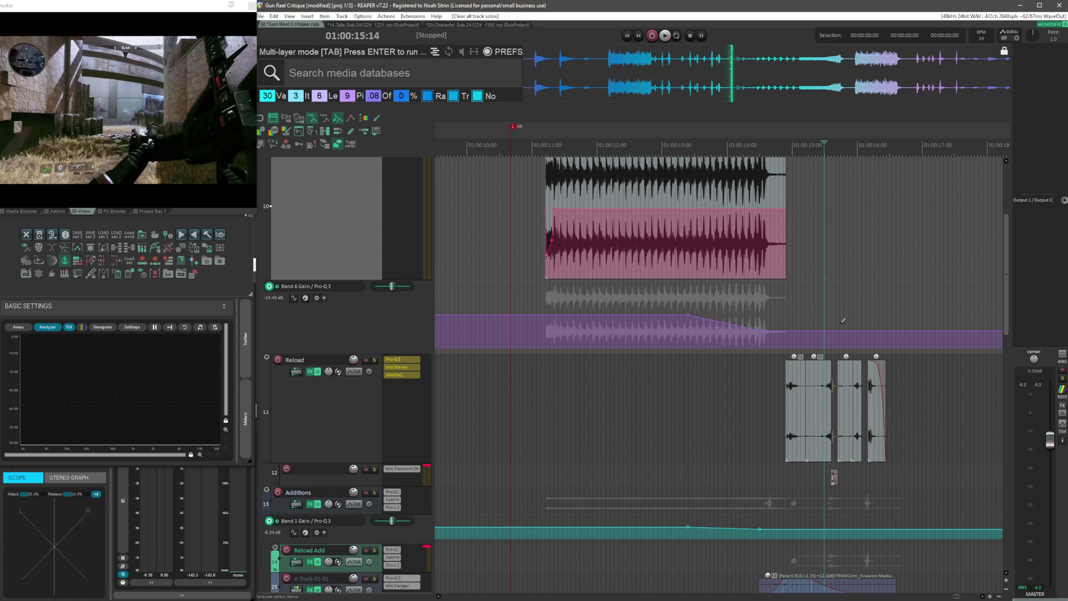
{"action": "scroll", "coordinate": [844, 321], "scroll_direction": "up", "scroll_amount": 4}
{"action": "scroll", "coordinate": [845, 330], "scroll_direction": "down", "scroll_amount": 2}
{"action": "scroll", "coordinate": [843, 328], "scroll_direction": "down", "scroll_amount": 4}
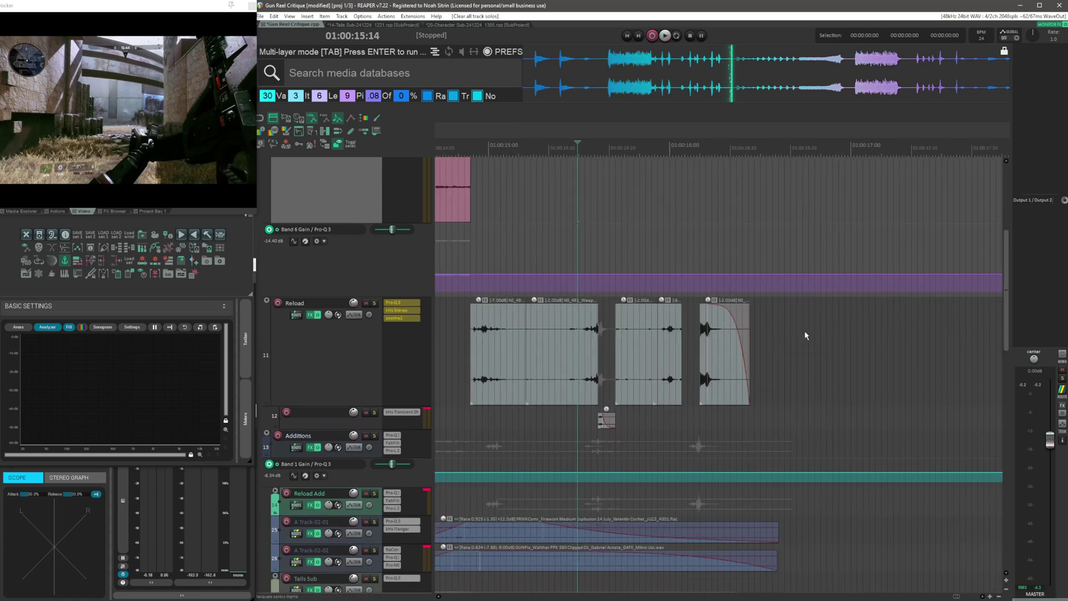
{"action": "scroll", "coordinate": [804, 330], "scroll_direction": "down", "scroll_amount": 1}
{"action": "left_click", "coordinate": [310, 286]}
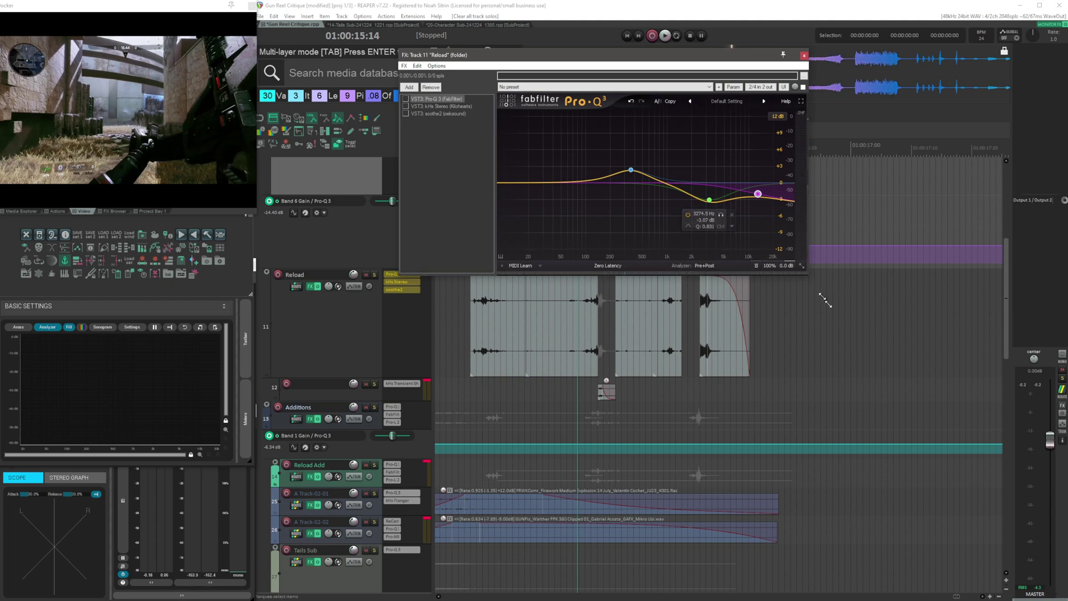
{"action": "left_click_drag", "start_coordinate": [811, 282], "coordinate": [1013, 429]}
{"action": "left_click", "coordinate": [406, 99]}
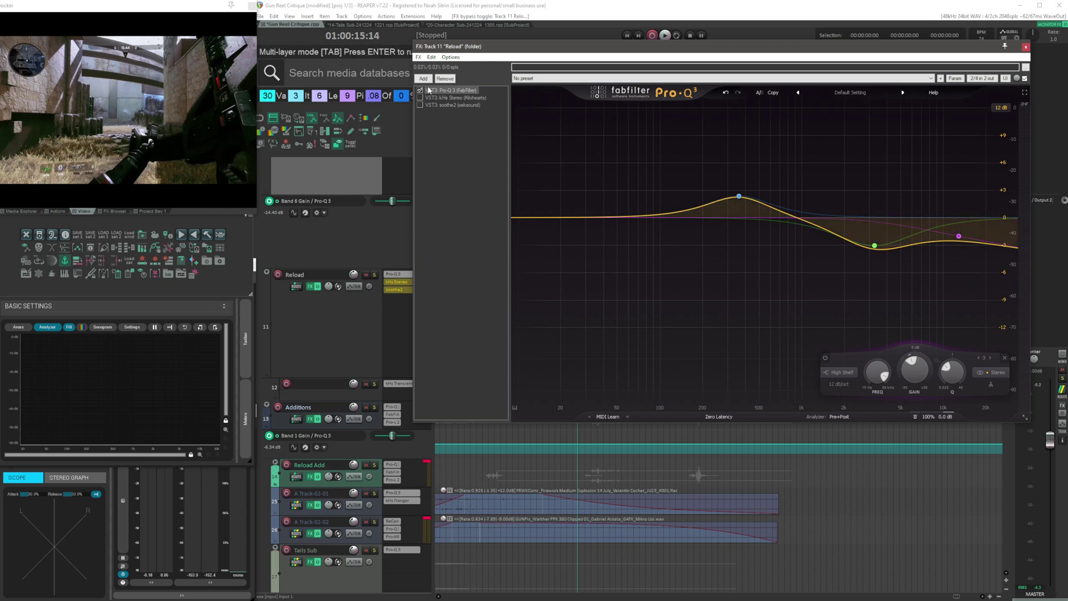
{"action": "mouse_move", "coordinate": [761, 191]}
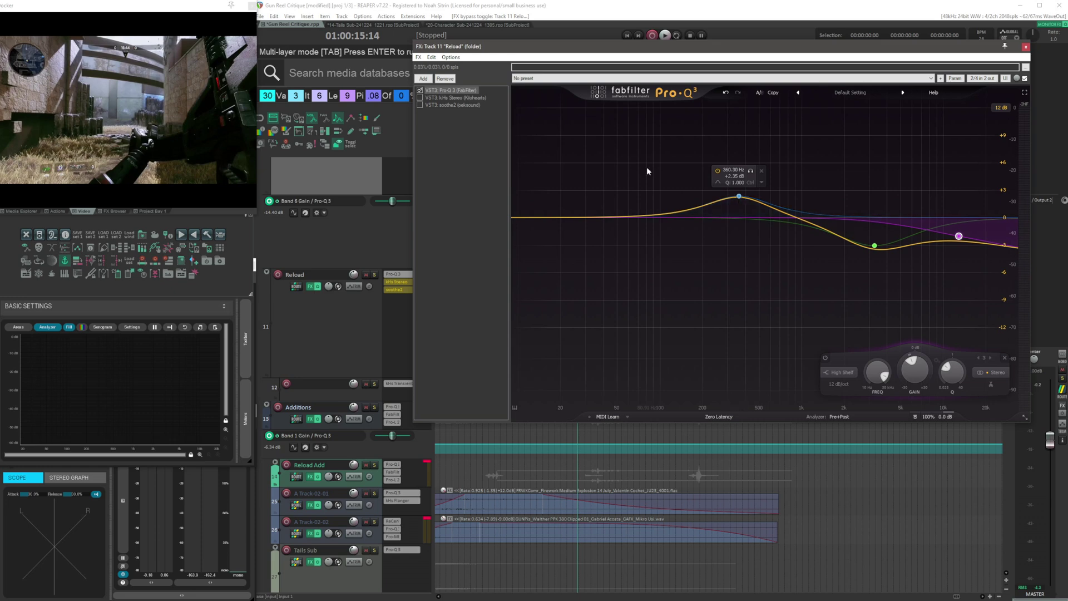
Re-enable kHs Stereo and soothe2 on the Reload track and play it in solo with all effects active
{"action": "left_click", "coordinate": [419, 98]}
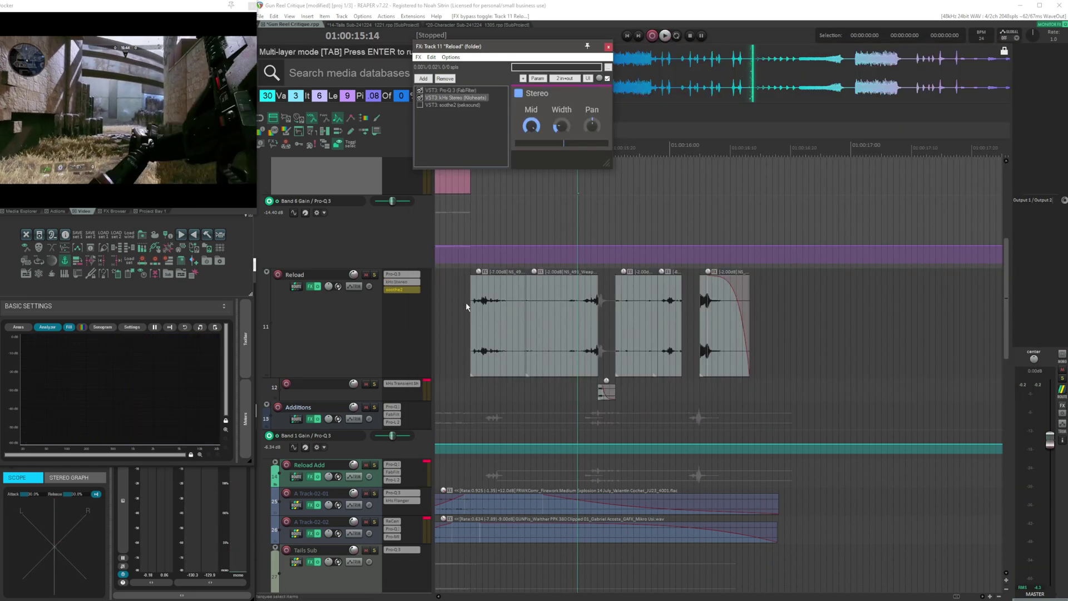
{"action": "left_click", "coordinate": [466, 307]}
{"action": "left_click_drag", "start_coordinate": [501, 48], "coordinate": [868, 192]}
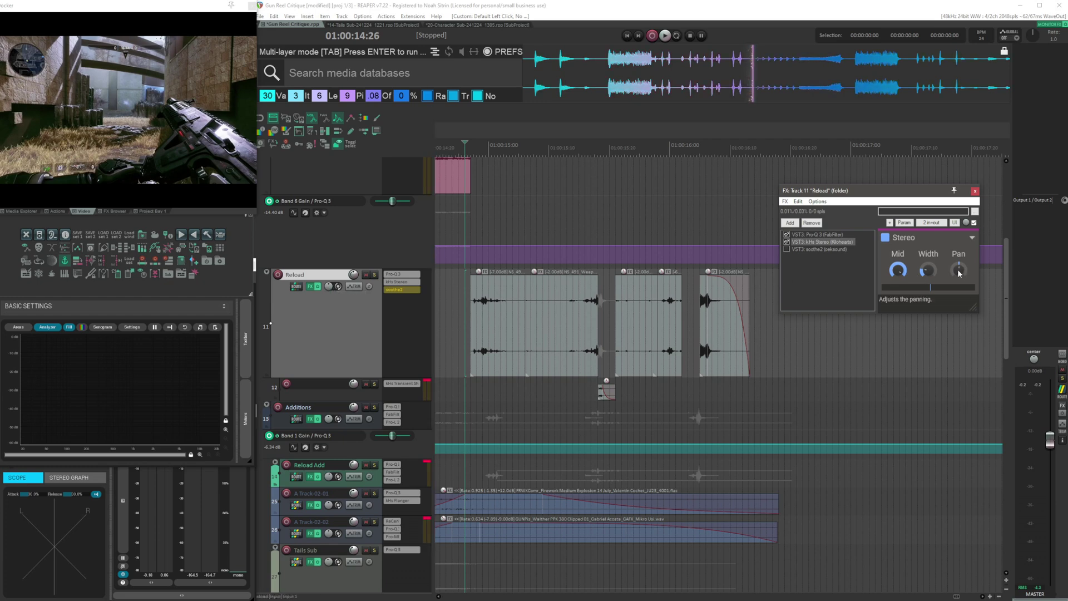
{"action": "left_click", "coordinate": [818, 249]}
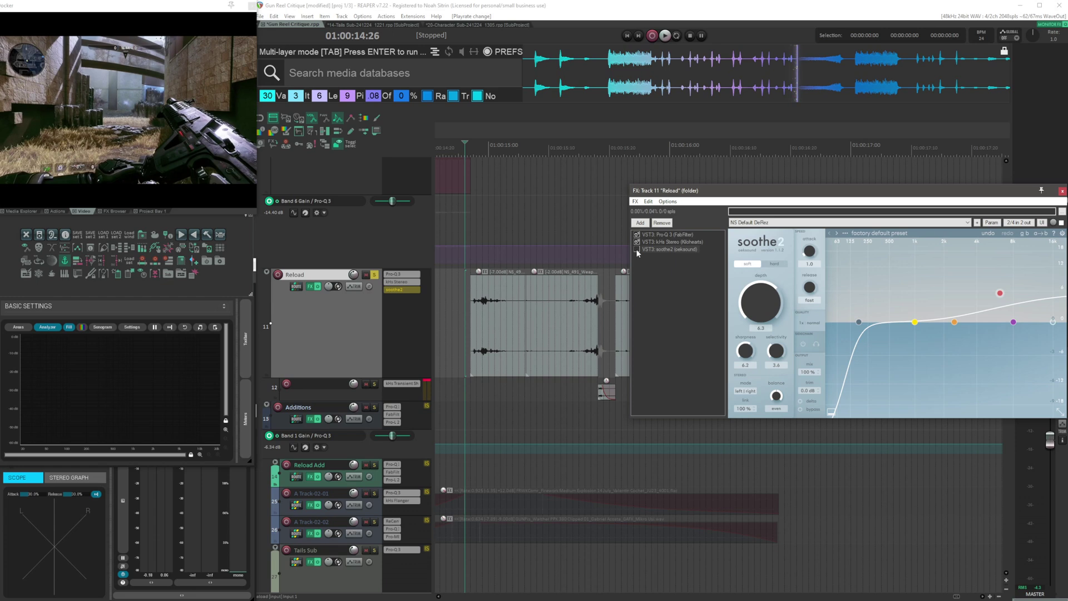
{"action": "left_click", "coordinate": [637, 250]}
{"action": "left_click_drag", "start_coordinate": [762, 192], "coordinate": [725, 69]}
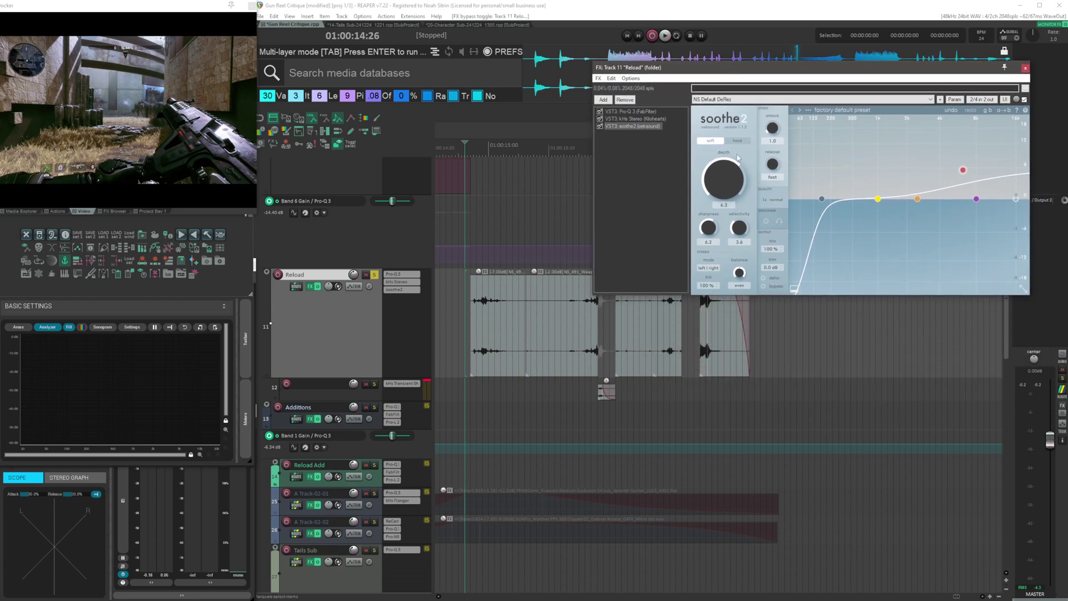
{"action": "key", "text": "space"}
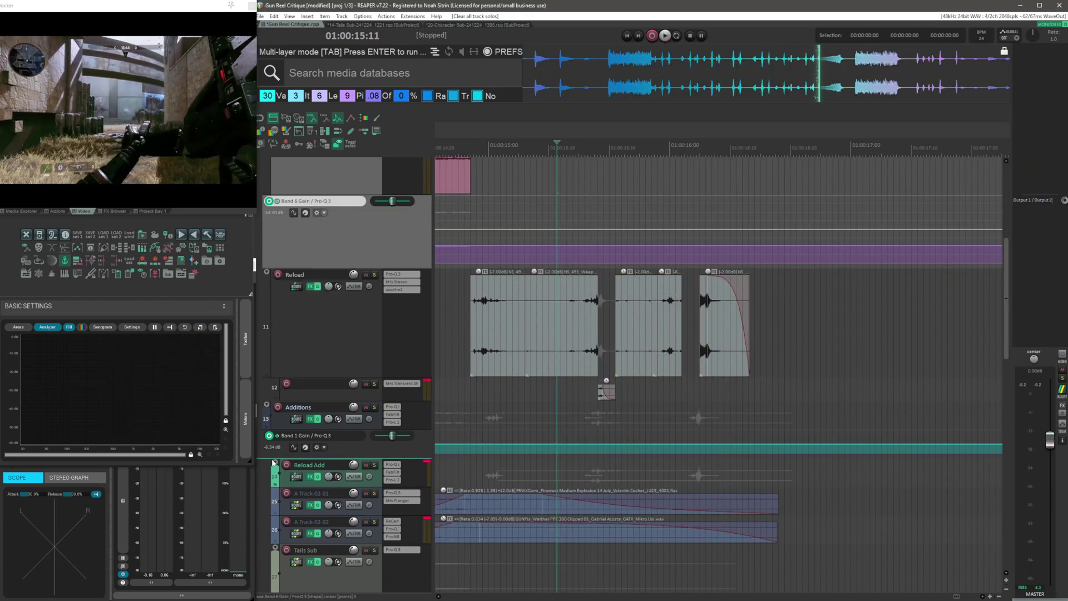
Expand the Reload Add folder and move the edit cursor to the first clip on A Track-02-01
{"action": "left_click", "coordinate": [275, 462]}
{"action": "scroll", "coordinate": [491, 430], "scroll_direction": "down", "scroll_amount": 1}
{"action": "left_click", "coordinate": [462, 409]}
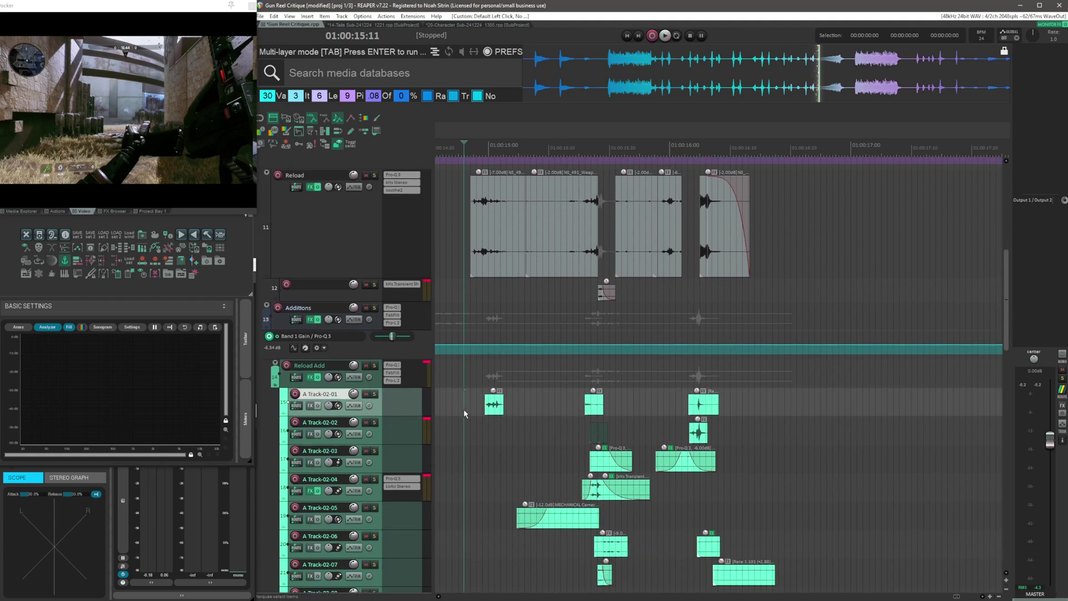
{"action": "key", "text": "Tab"}
{"action": "scroll", "coordinate": [695, 423], "scroll_direction": "up", "scroll_amount": 4}
{"action": "scroll", "coordinate": [698, 425], "scroll_direction": "down", "scroll_amount": 5}
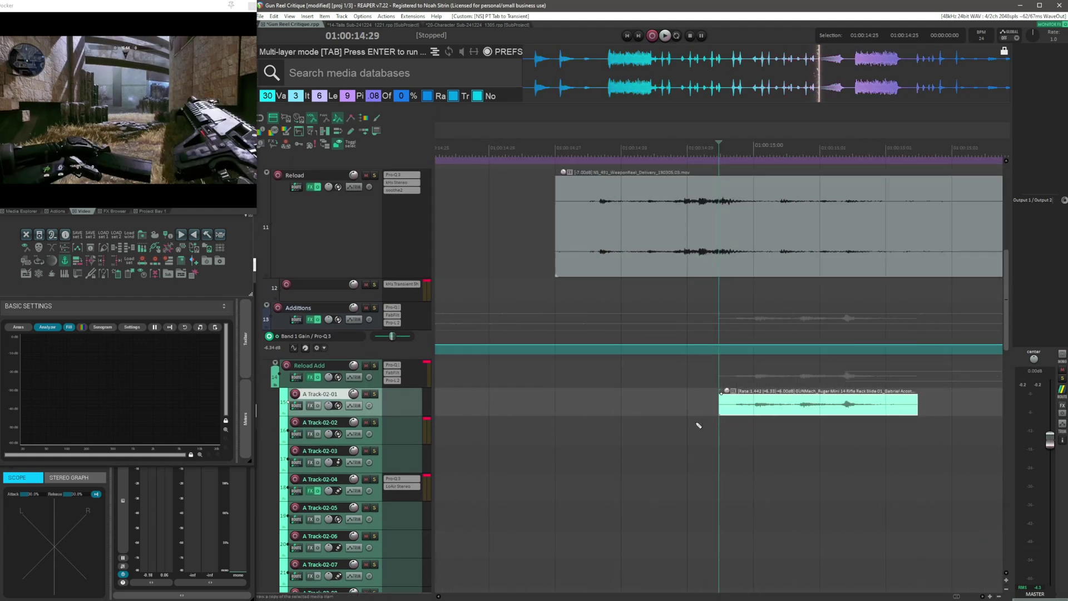
Solo A Track-02-01 in the Reload Add folder and play its clips from the first one
{"action": "left_click", "coordinate": [548, 404]}
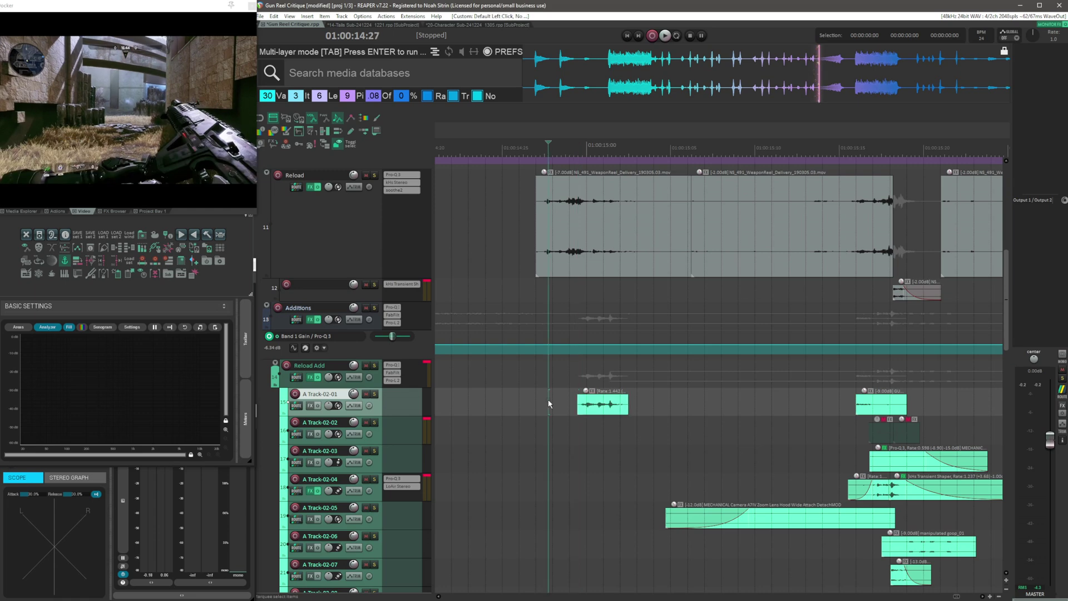
{"action": "key", "text": "shift+s"}
{"action": "key", "text": "Tab"}
{"action": "scroll", "coordinate": [725, 416], "scroll_direction": "up", "scroll_amount": 3}
{"action": "scroll", "coordinate": [725, 416], "scroll_direction": "down", "scroll_amount": 6}
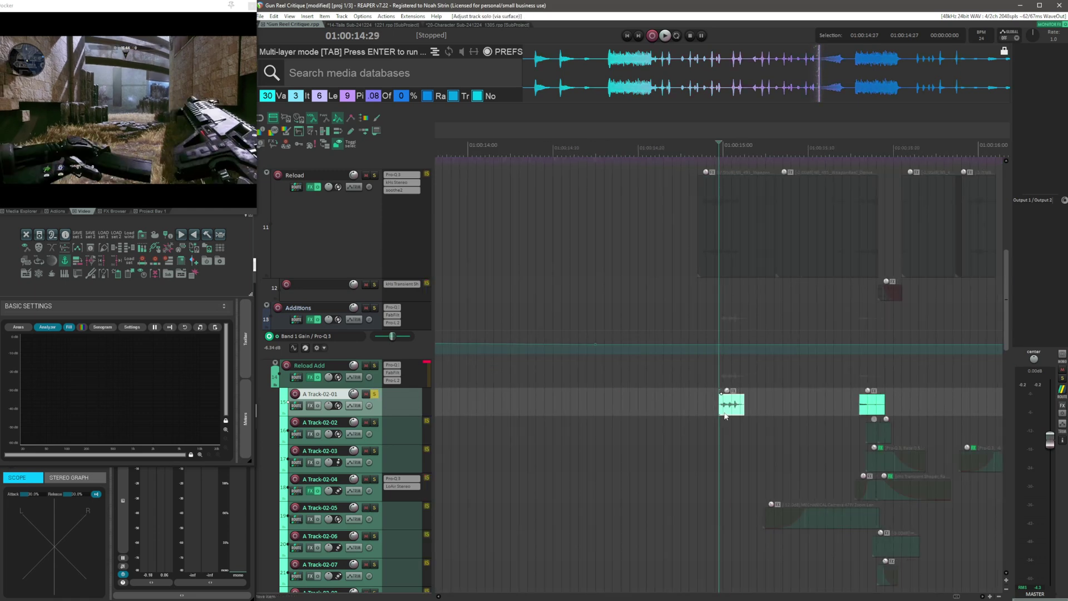
{"action": "key", "text": "space"}
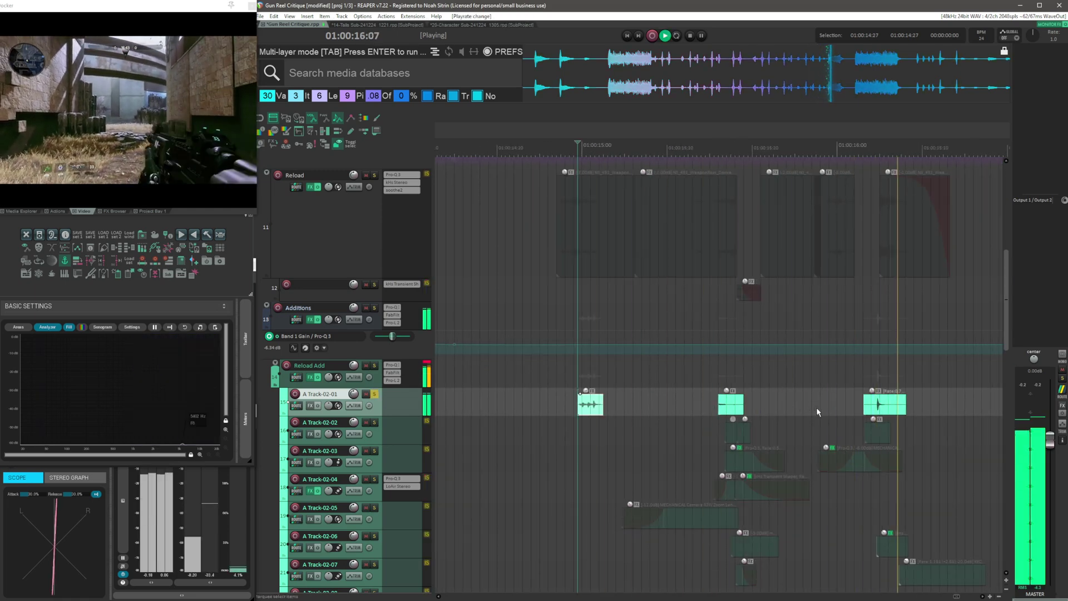
{"action": "scroll", "coordinate": [782, 488], "scroll_direction": "down", "scroll_amount": 2}
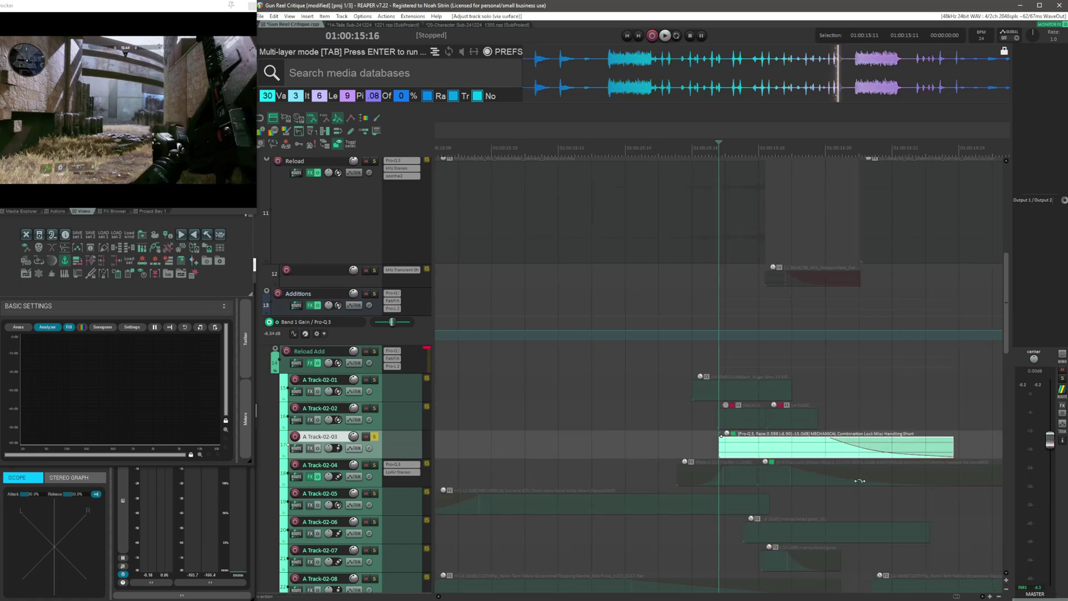
Place the edit cursor in the gap before the second clip on the soloed A Track-02-03
{"action": "scroll", "coordinate": [846, 436], "scroll_direction": "right", "scroll_amount": 5}
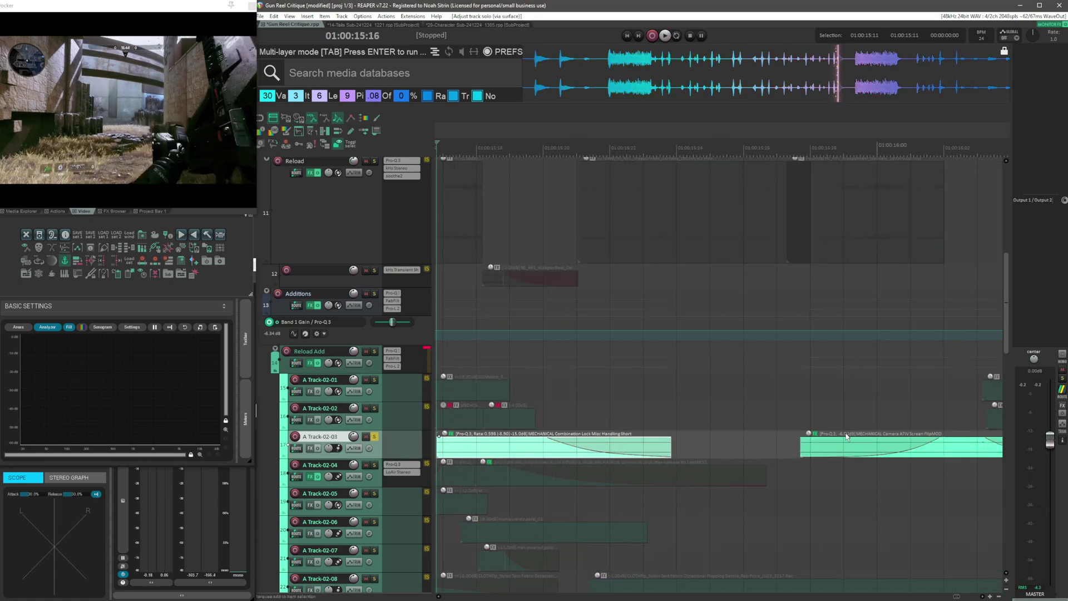
{"action": "left_click", "coordinate": [693, 446]}
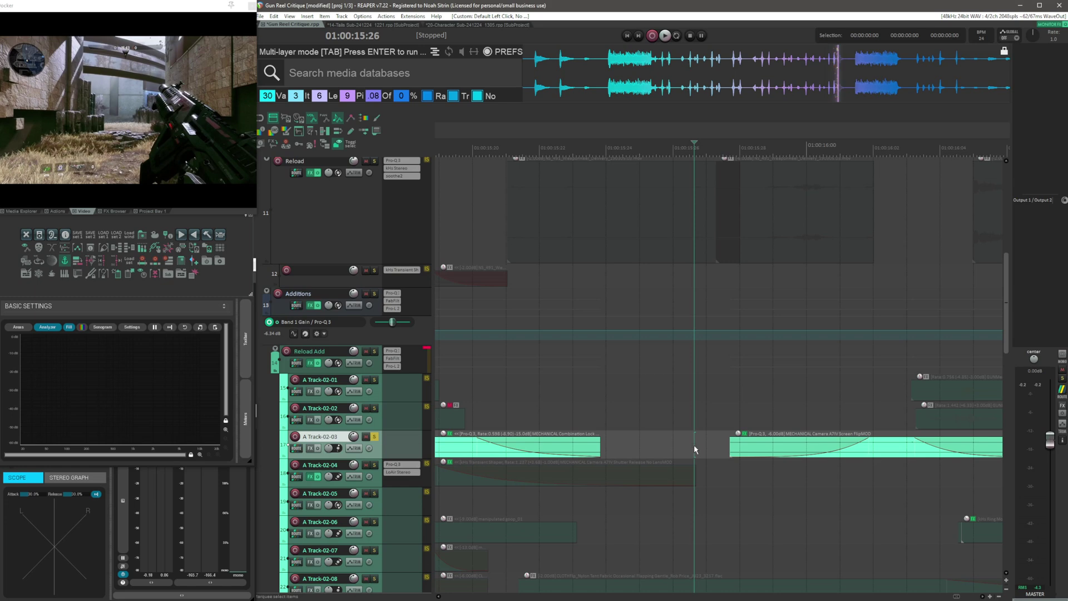
{"action": "scroll", "coordinate": [701, 445], "scroll_direction": "down", "scroll_amount": 2}
Solo A Track-02-04 and play its clips from ahead of the first one
{"action": "scroll", "coordinate": [729, 447], "scroll_direction": "left", "scroll_amount": 2}
{"action": "left_click", "coordinate": [660, 455]}
{"action": "key", "text": "space"}
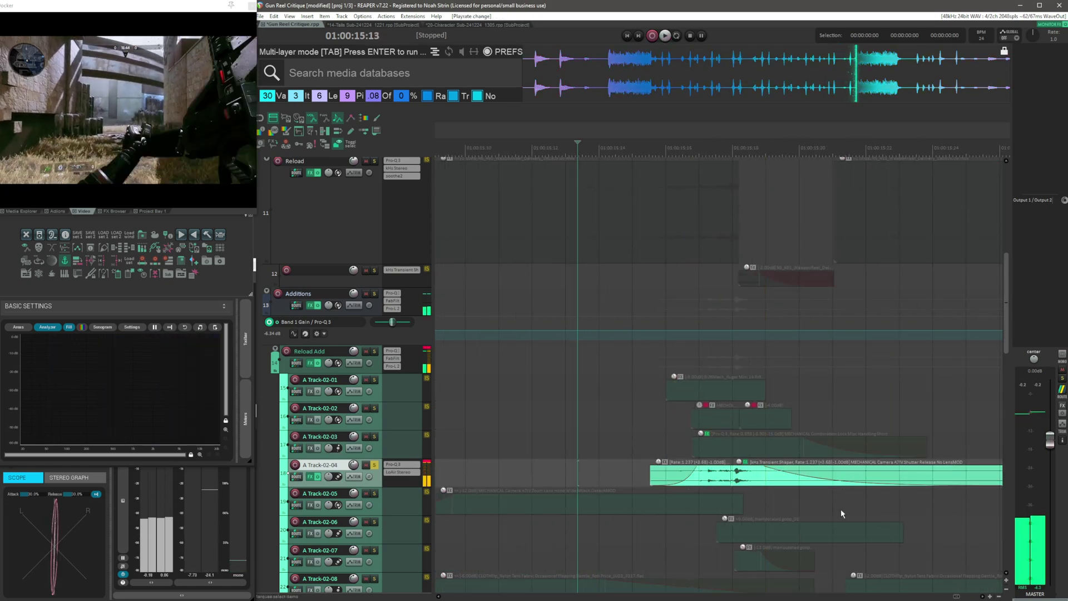
{"action": "key", "text": "space"}
Open LoAir Stereo on A Track-02-04, move its window over the arrangement, and play the track with its effects bypassed
{"action": "scroll", "coordinate": [823, 507], "scroll_direction": "down", "scroll_amount": 3}
{"action": "left_click", "coordinate": [398, 472]}
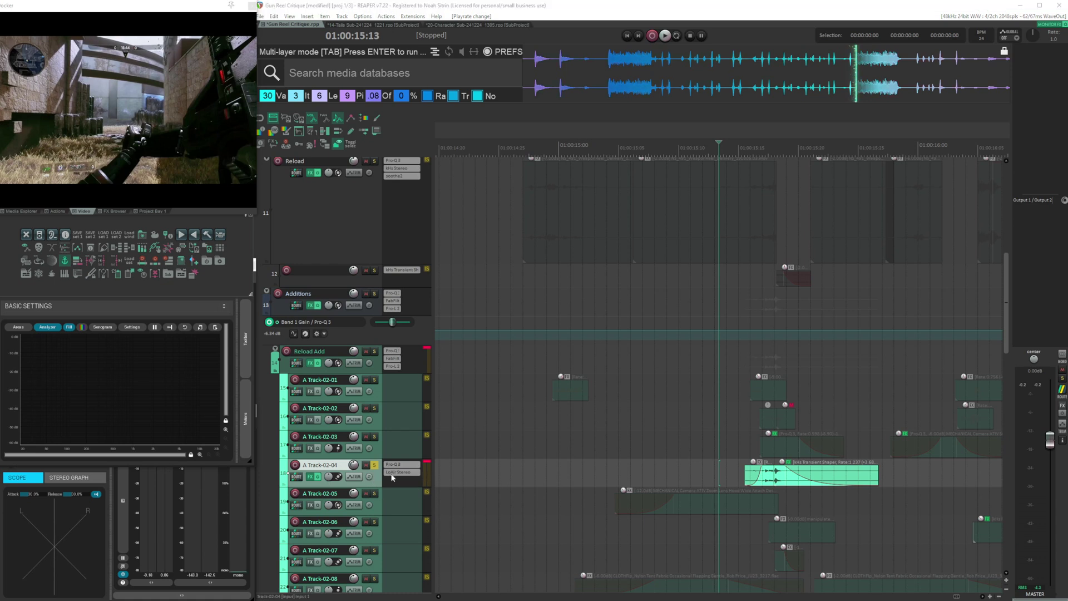
{"action": "left_click_drag", "start_coordinate": [491, 172], "coordinate": [673, 235]}
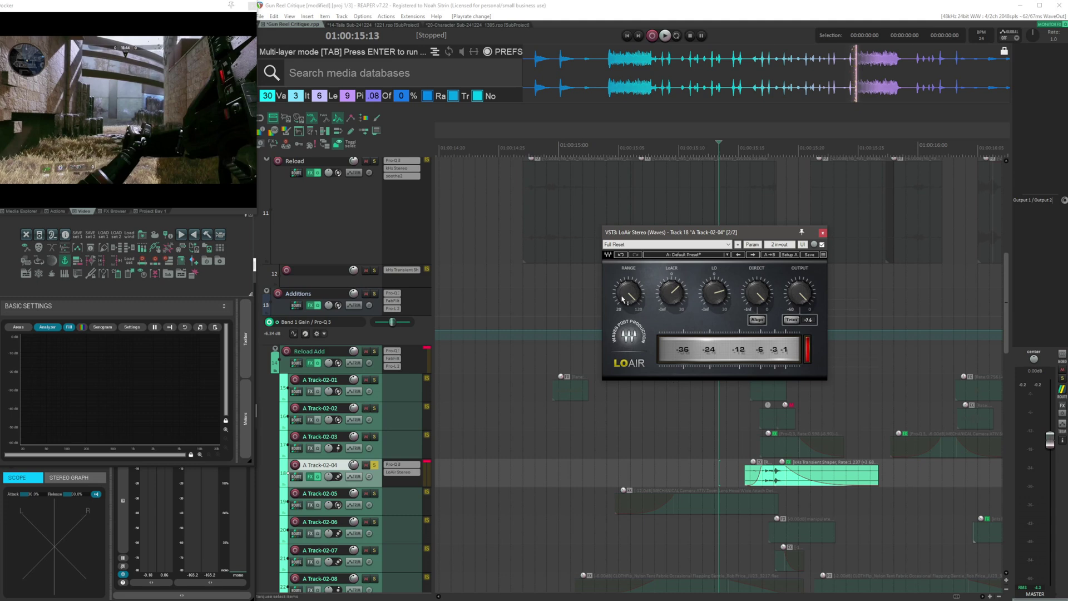
{"action": "left_click", "coordinate": [318, 476]}
{"action": "key", "text": "space"}
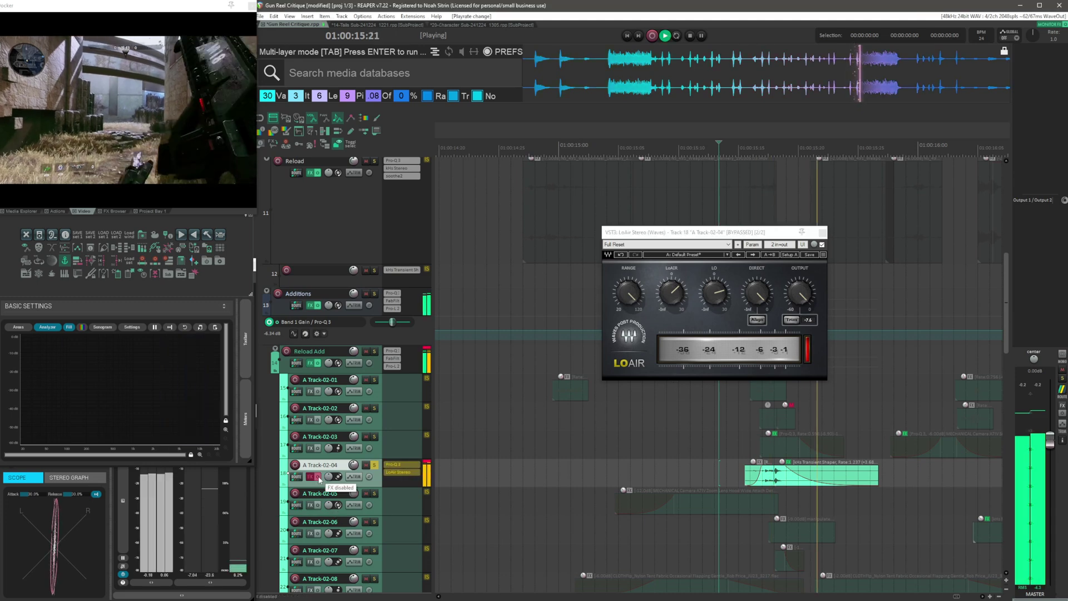
{"action": "key", "text": "space"}
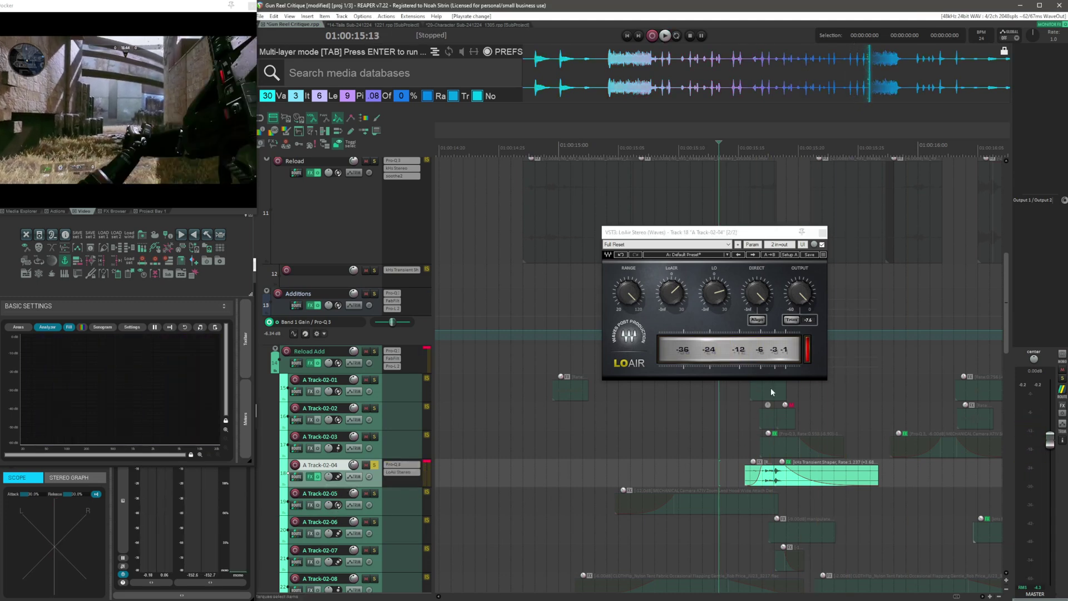
Close the LoAir window and clear all track solos
{"action": "left_click", "coordinate": [822, 232]}
{"action": "left_click", "coordinate": [763, 273]}
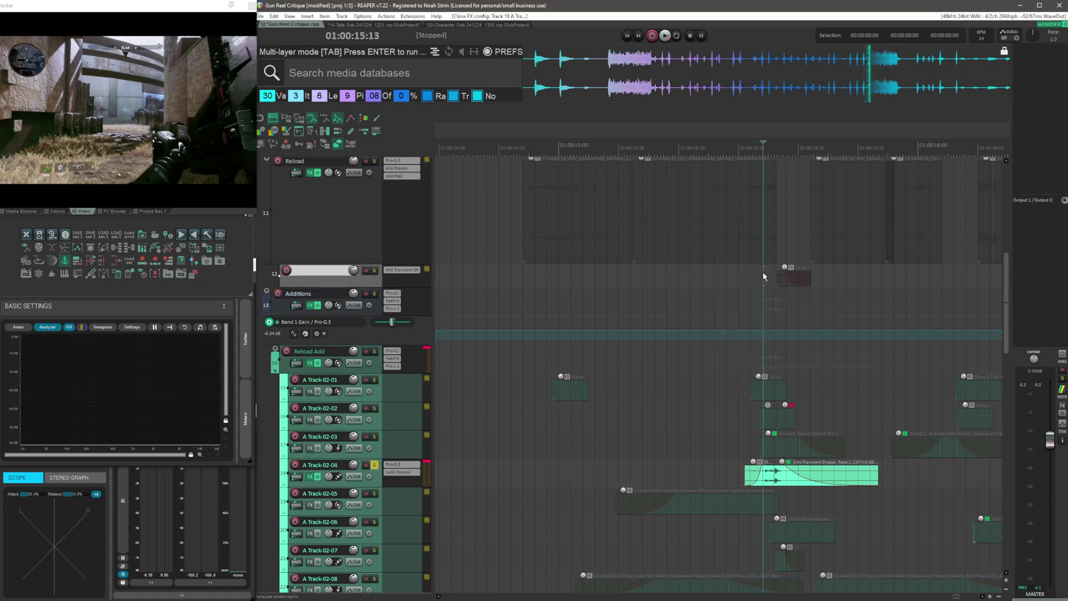
{"action": "key", "text": "alt+s"}
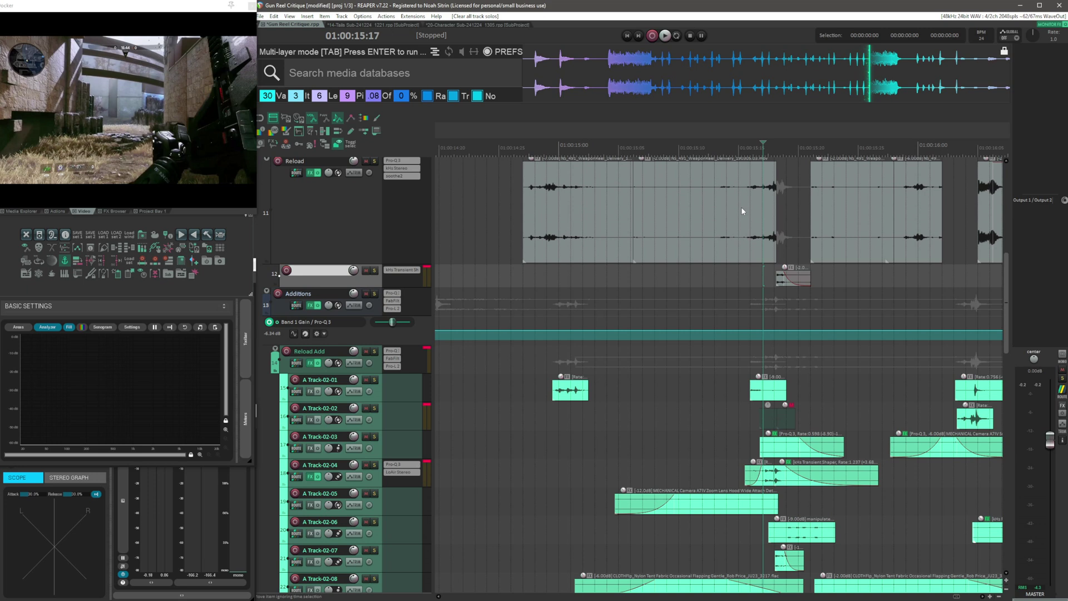
{"action": "left_click", "coordinate": [739, 443]}
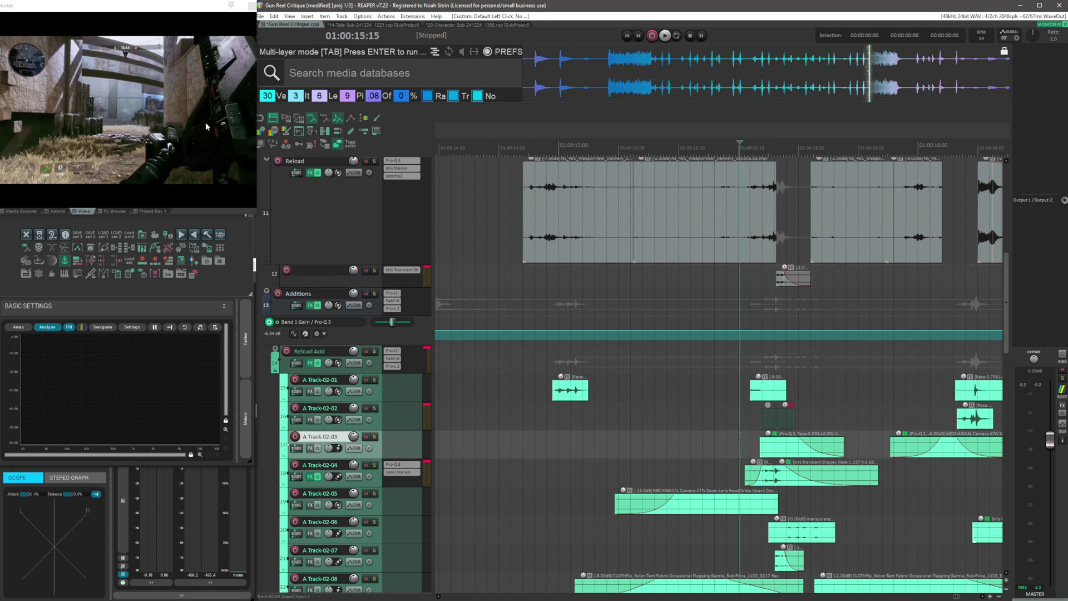
Enlarge the video window and show the frame just before the first clips on A Track-02-03 and A Track-02-04
{"action": "left_click_drag", "start_coordinate": [256, 214], "coordinate": [521, 373]}
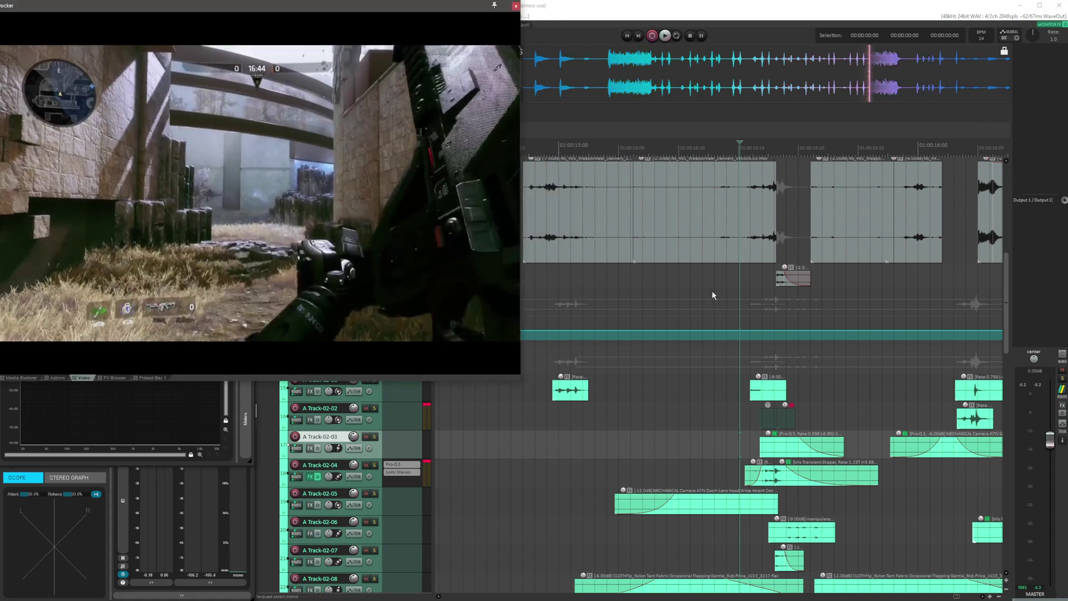
{"action": "left_click", "coordinate": [731, 277]}
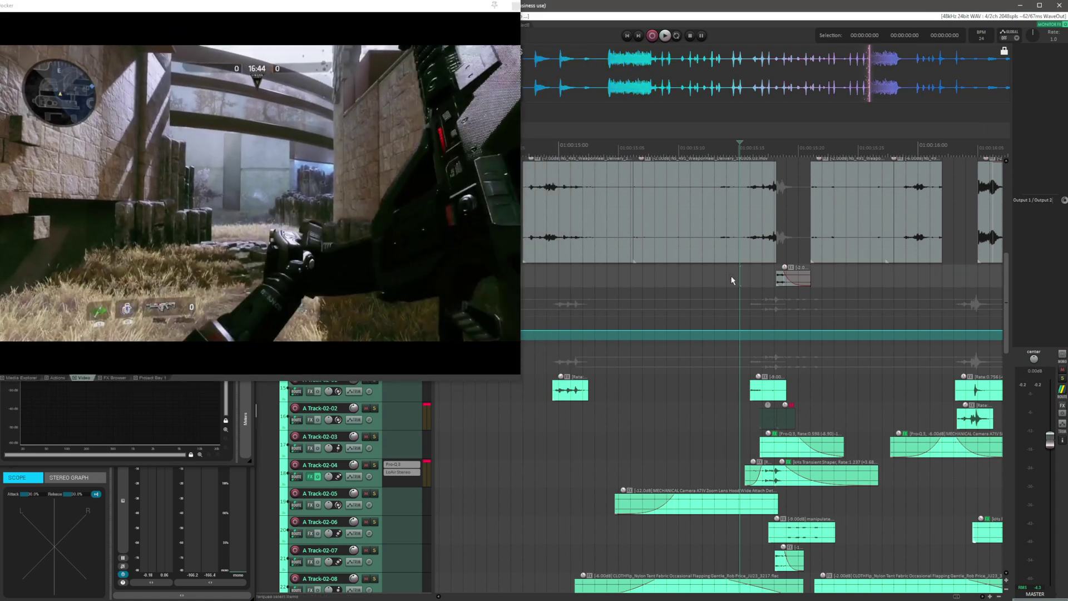
{"action": "left_click", "coordinate": [735, 451]}
{"action": "scroll", "coordinate": [712, 449], "scroll_direction": "down", "scroll_amount": 2}
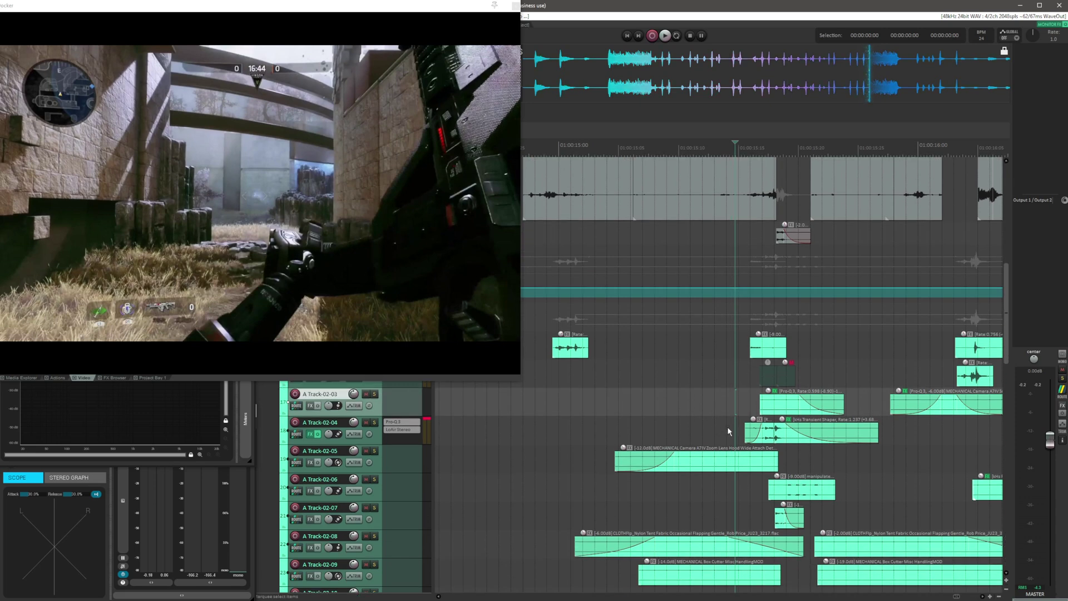
{"action": "left_click", "coordinate": [728, 426]}
Solo A Track-02-05 and play its camera zoom lens hood clip
{"action": "scroll", "coordinate": [690, 422], "scroll_direction": "down", "scroll_amount": 2}
{"action": "scroll", "coordinate": [689, 423], "scroll_direction": "right", "scroll_amount": 1}
{"action": "left_click", "coordinate": [500, 401]}
{"action": "scroll", "coordinate": [648, 424], "scroll_direction": "left", "scroll_amount": 2}
{"action": "key", "text": "F6"}
{"action": "key", "text": "space"}
Solo A Track-02-06 together with A Track-02-07 and check the video frames just before and after their first clips
{"action": "left_click", "coordinate": [785, 429]}
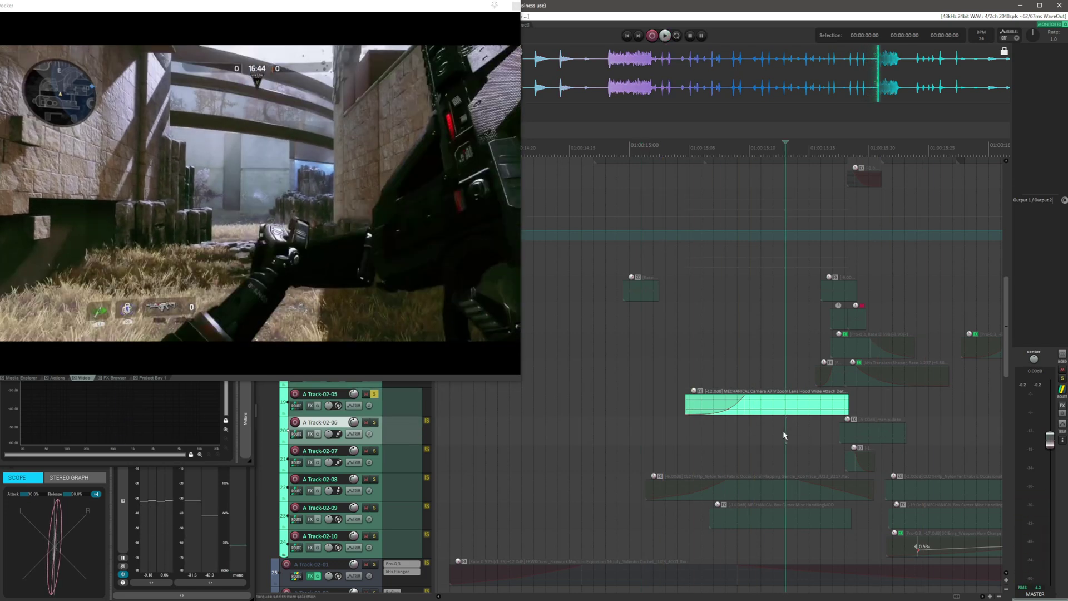
{"action": "key", "text": "F6"}
{"action": "scroll", "coordinate": [804, 429], "scroll_direction": "up", "scroll_amount": 1}
{"action": "scroll", "coordinate": [804, 430], "scroll_direction": "down", "scroll_amount": 1}
{"action": "scroll", "coordinate": [804, 429], "scroll_direction": "right", "scroll_amount": 1}
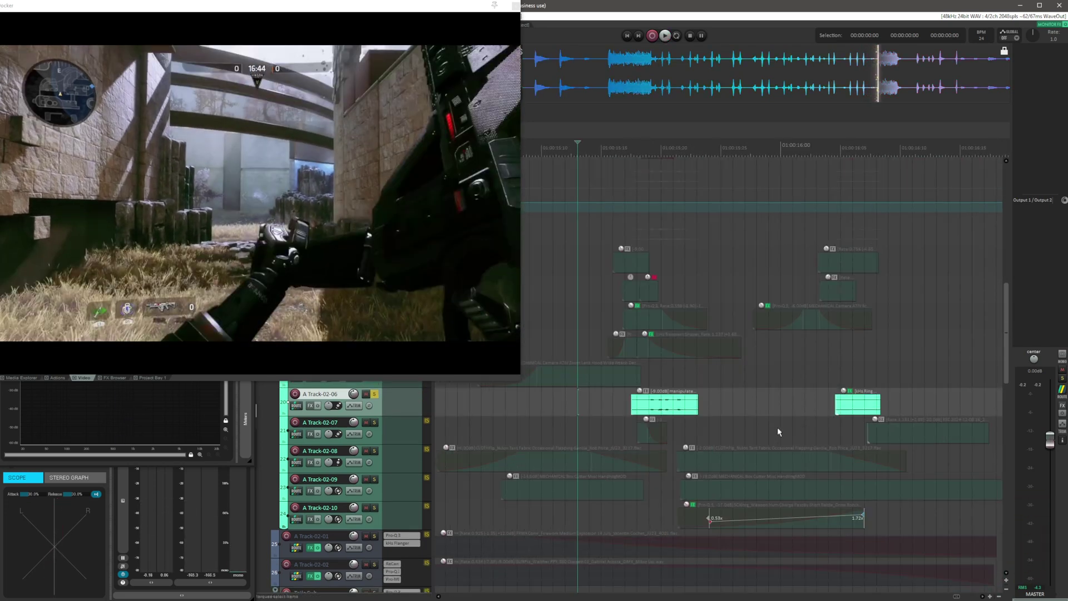
{"action": "left_click", "coordinate": [374, 424]}
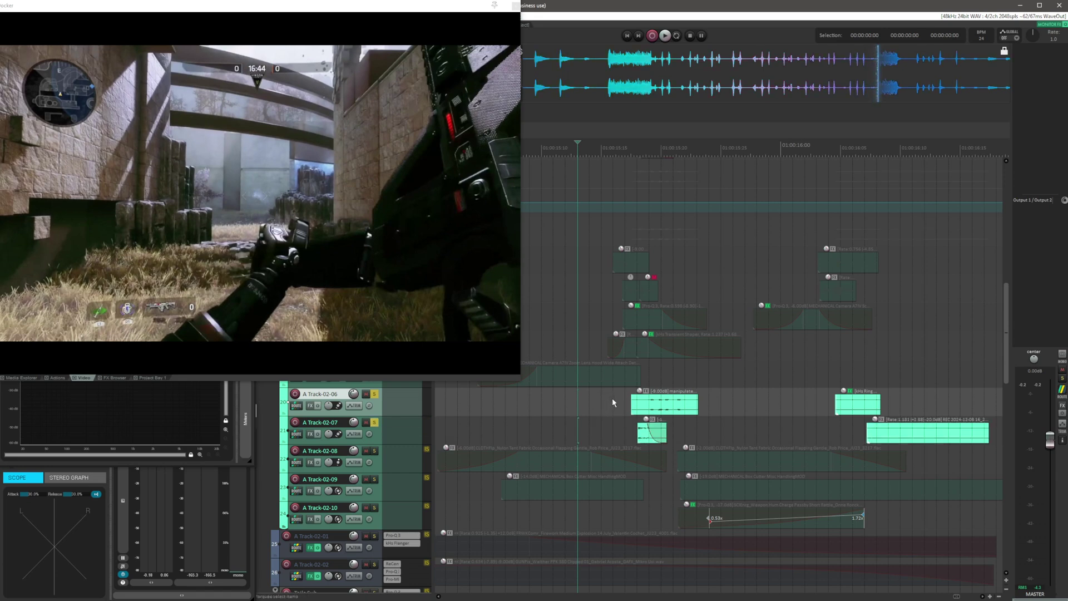
{"action": "left_click", "coordinate": [612, 398]}
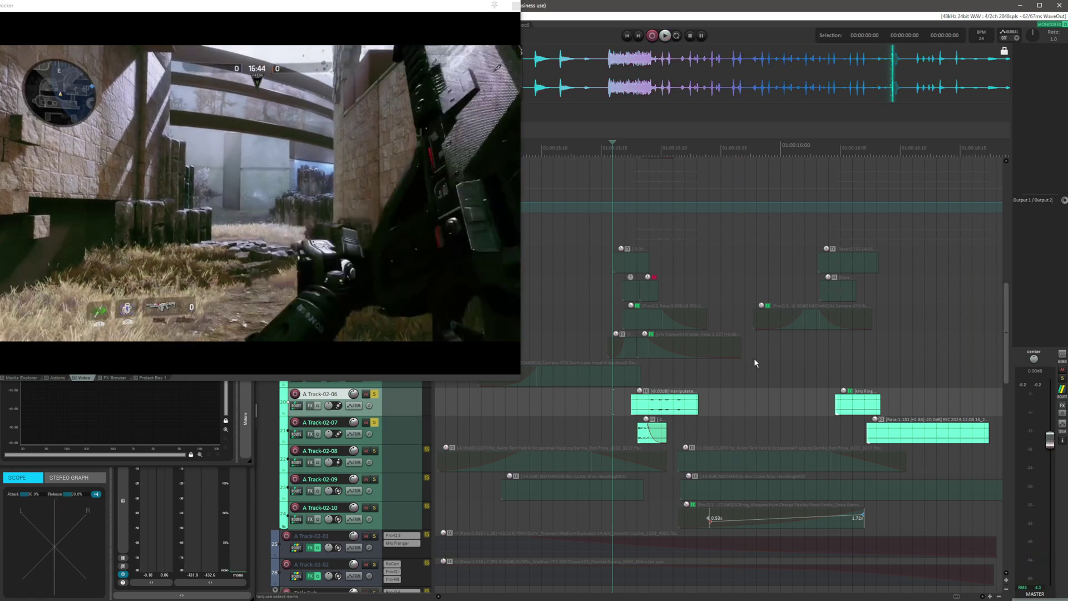
{"action": "left_click", "coordinate": [725, 371]}
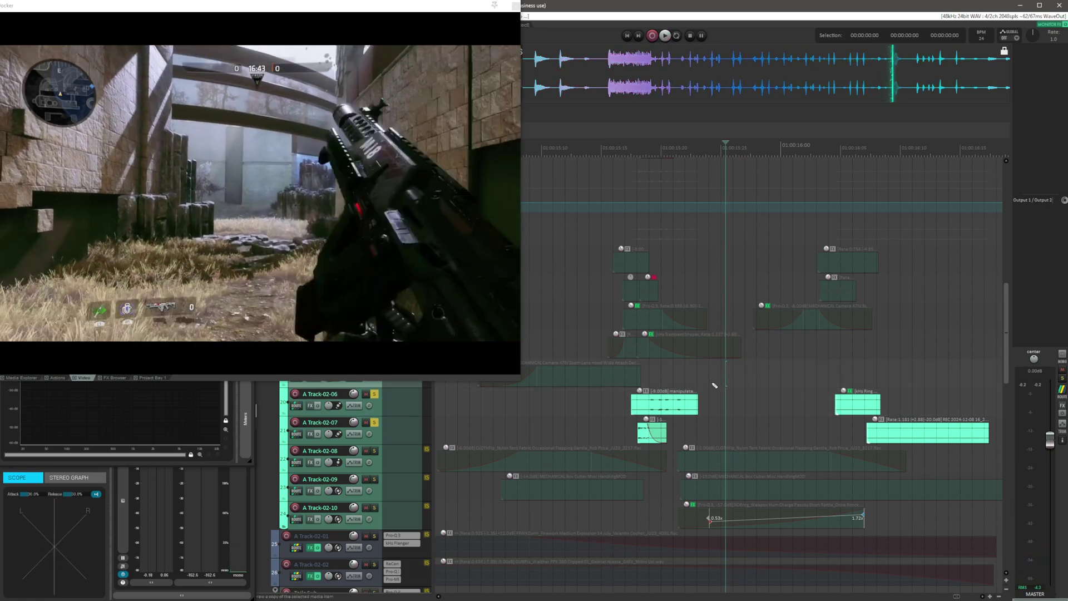
Clear all solos, place the edit cursor ahead of the first cloth clip, and briefly solo A Track-02-08 and A Track-02-09
{"action": "key", "text": "alt+s"}
{"action": "scroll", "coordinate": [728, 399], "scroll_direction": "left", "scroll_amount": 3}
{"action": "left_click", "coordinate": [613, 462]}
{"action": "scroll", "coordinate": [531, 459], "scroll_direction": "right", "scroll_amount": 2}
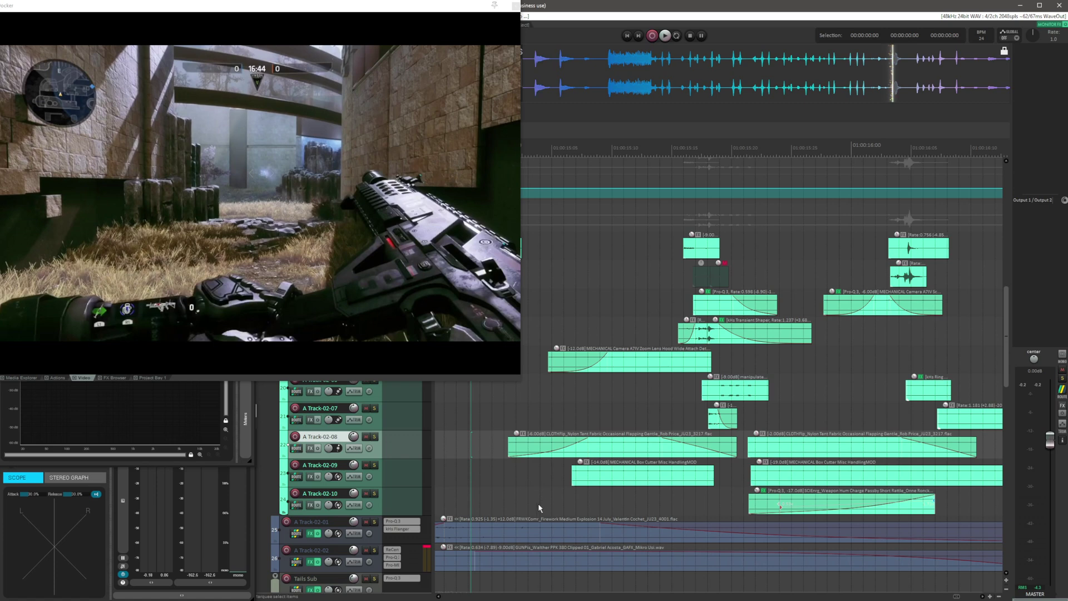
{"action": "left_click", "coordinate": [374, 436]}
{"action": "left_click", "coordinate": [374, 465]}
{"action": "left_click", "coordinate": [374, 438]}
{"action": "left_click", "coordinate": [375, 466]}
Compare the video with the Reload Add clips at several cursor positions between 01:00:15:00 and 01:00:16:00
{"action": "left_click", "coordinate": [669, 411]}
{"action": "scroll", "coordinate": [661, 285], "scroll_direction": "down", "scroll_amount": 3}
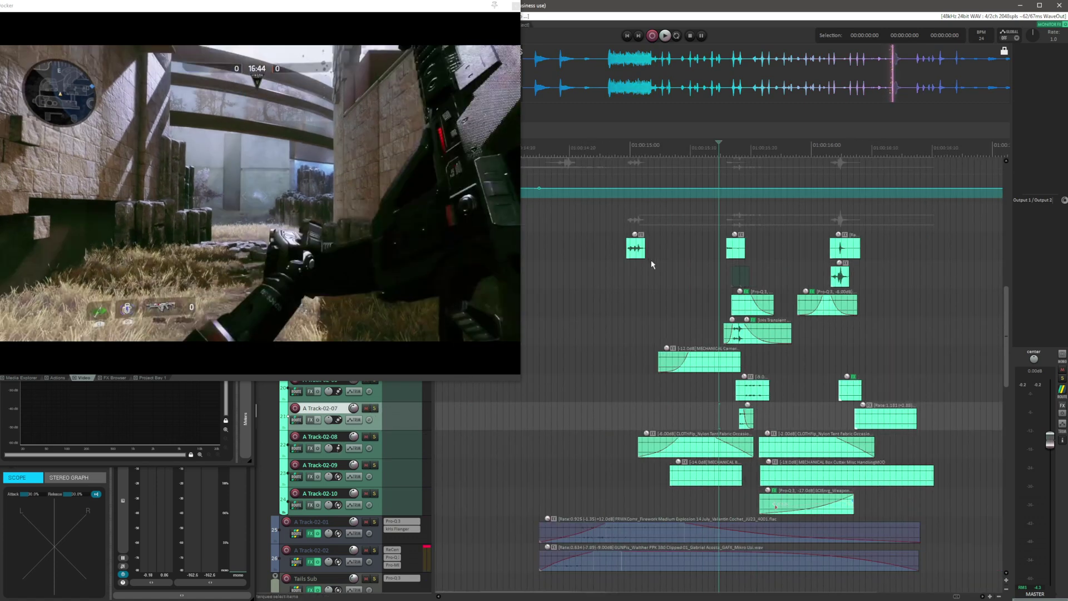
{"action": "left_click", "coordinate": [629, 272]}
{"action": "left_click", "coordinate": [816, 231]}
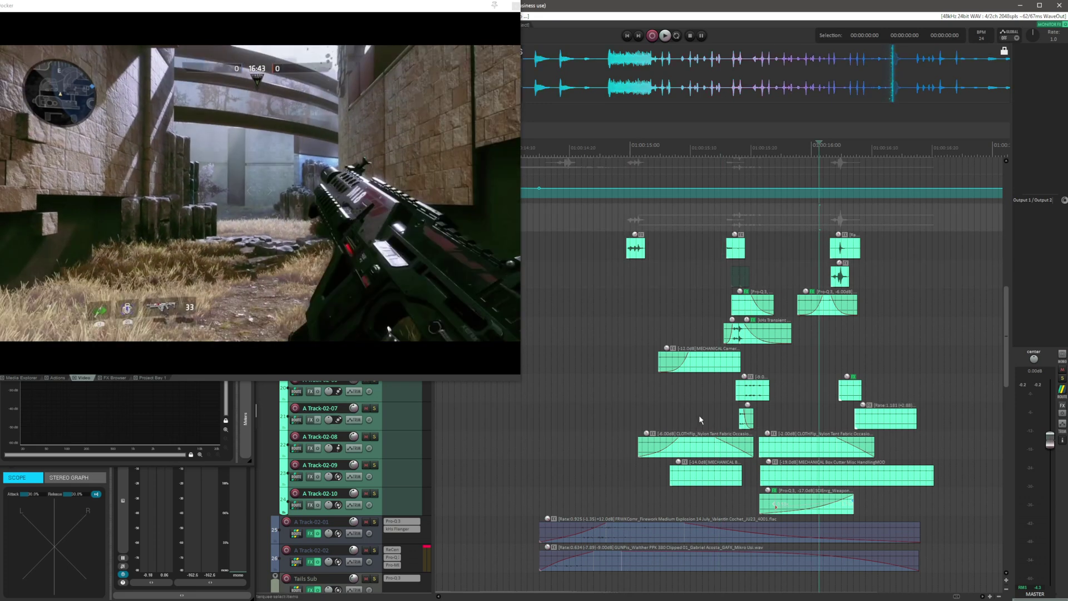
{"action": "left_click", "coordinate": [682, 390]}
{"action": "scroll", "coordinate": [733, 391], "scroll_direction": "up", "scroll_amount": 2}
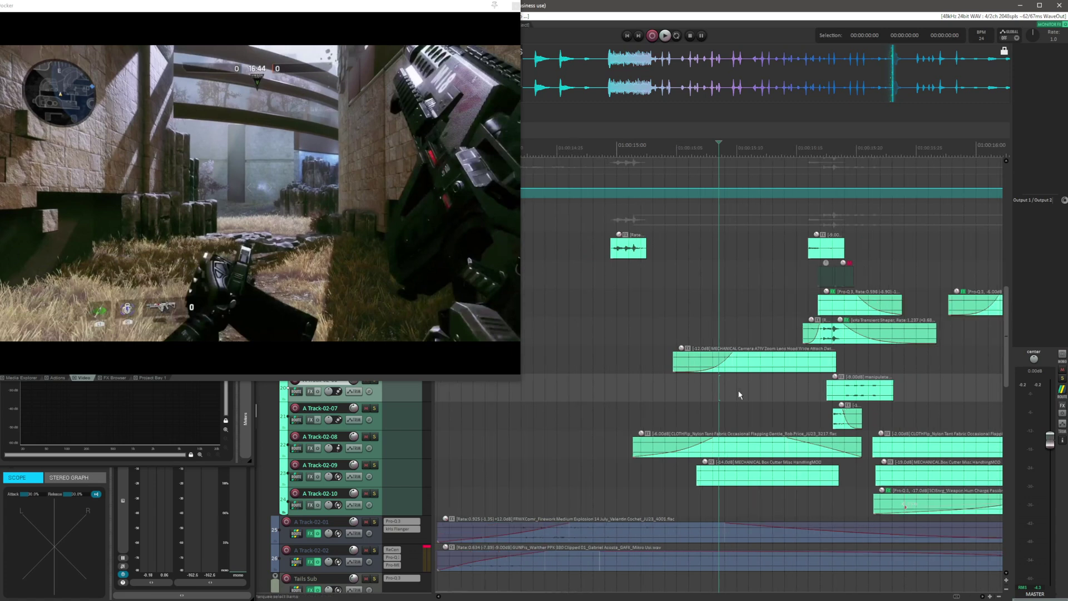
Move the edit cursor to the first clip starts on A Track-02-05 and A Track-02-08 to compare them with the video
{"action": "left_click", "coordinate": [639, 358]}
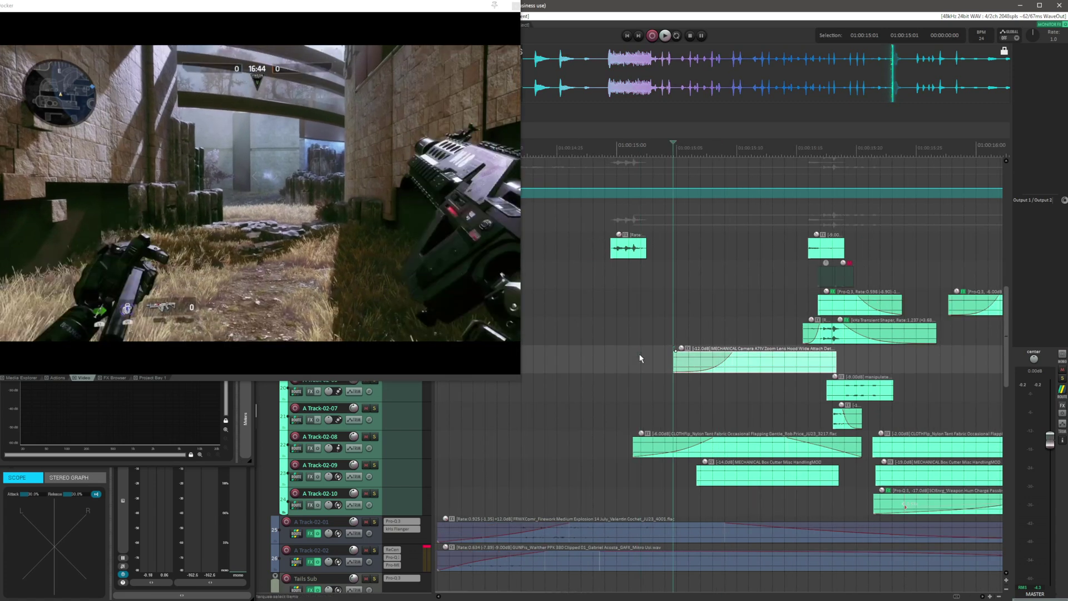
{"action": "left_click", "coordinate": [639, 443]}
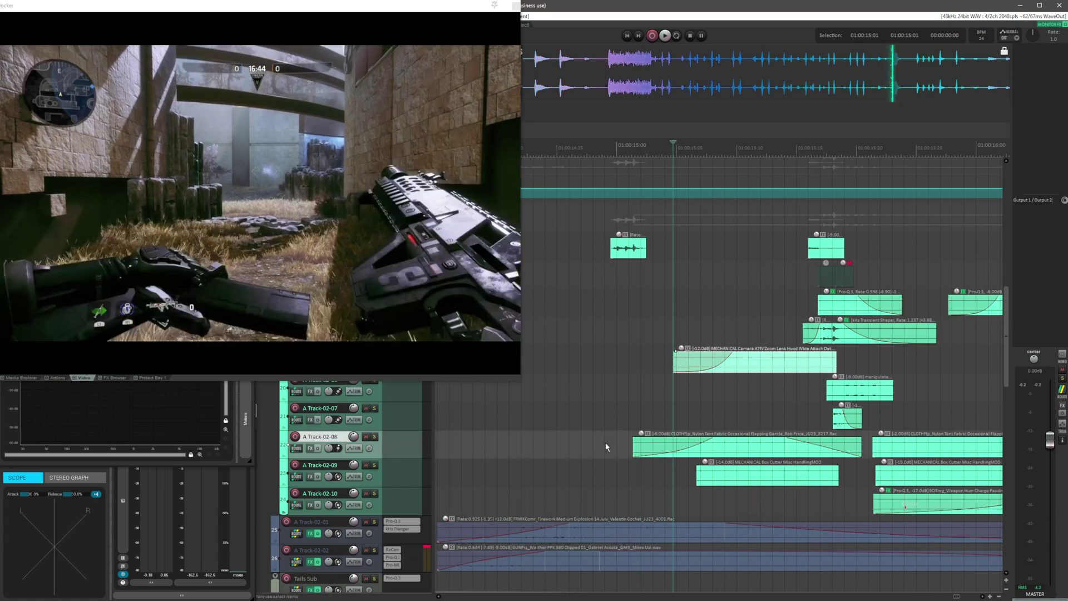
{"action": "scroll", "coordinate": [763, 450], "scroll_direction": "up", "scroll_amount": 2}
{"action": "scroll", "coordinate": [763, 451], "scroll_direction": "right", "scroll_amount": 1}
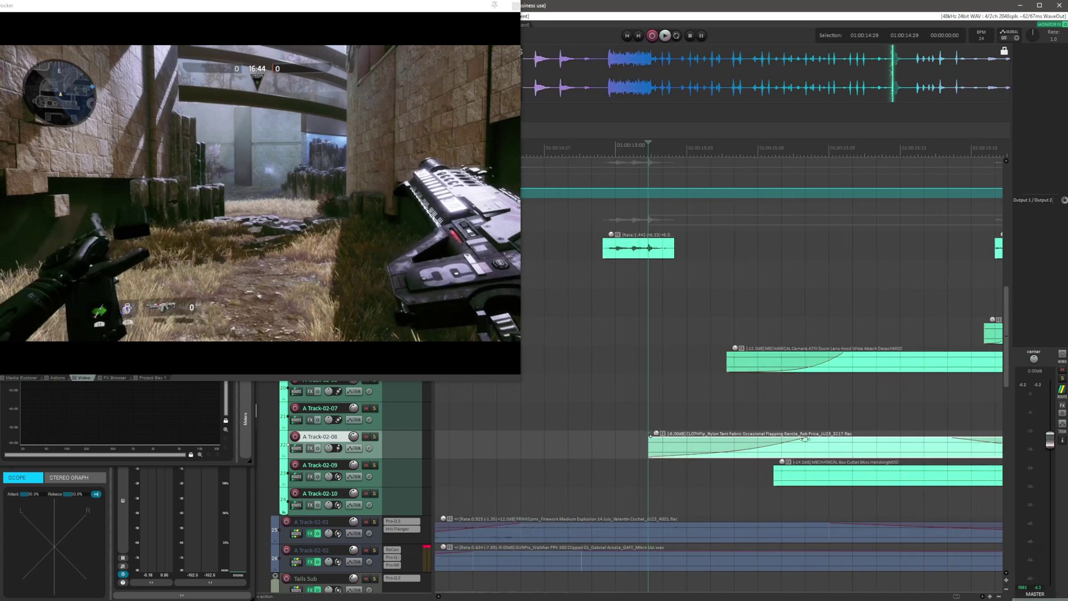
{"action": "left_click", "coordinate": [809, 409]}
{"action": "scroll", "coordinate": [754, 506], "scroll_direction": "down", "scroll_amount": 3}
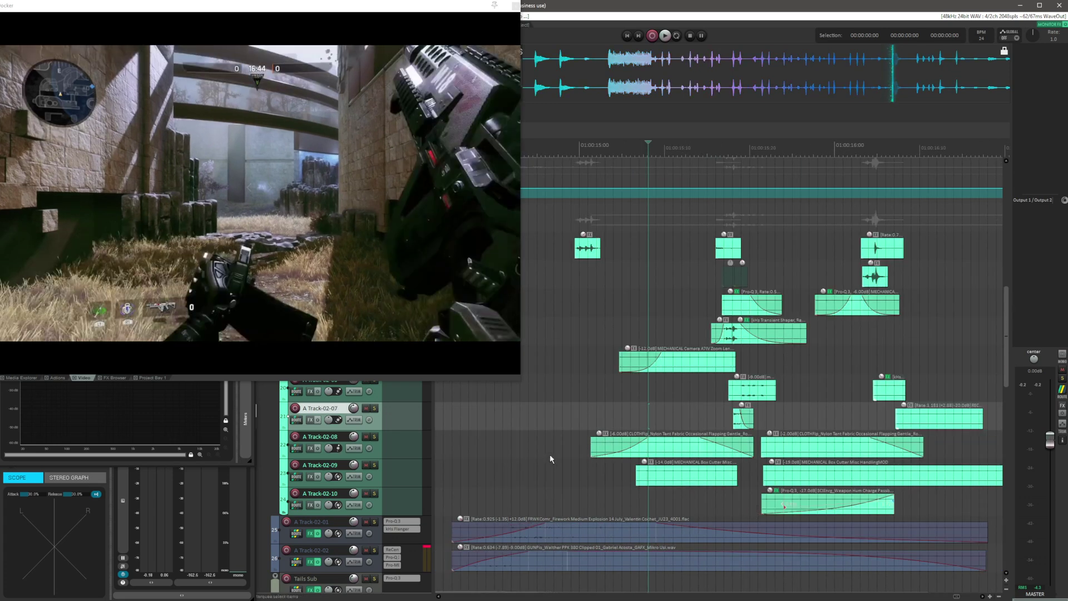
Solo A Track-02-08 and play its first nylon tent fabric clip from the start
{"action": "left_click", "coordinate": [551, 448]}
{"action": "left_click", "coordinate": [610, 445]}
{"action": "left_click", "coordinate": [374, 436]}
{"action": "key", "text": "space"}
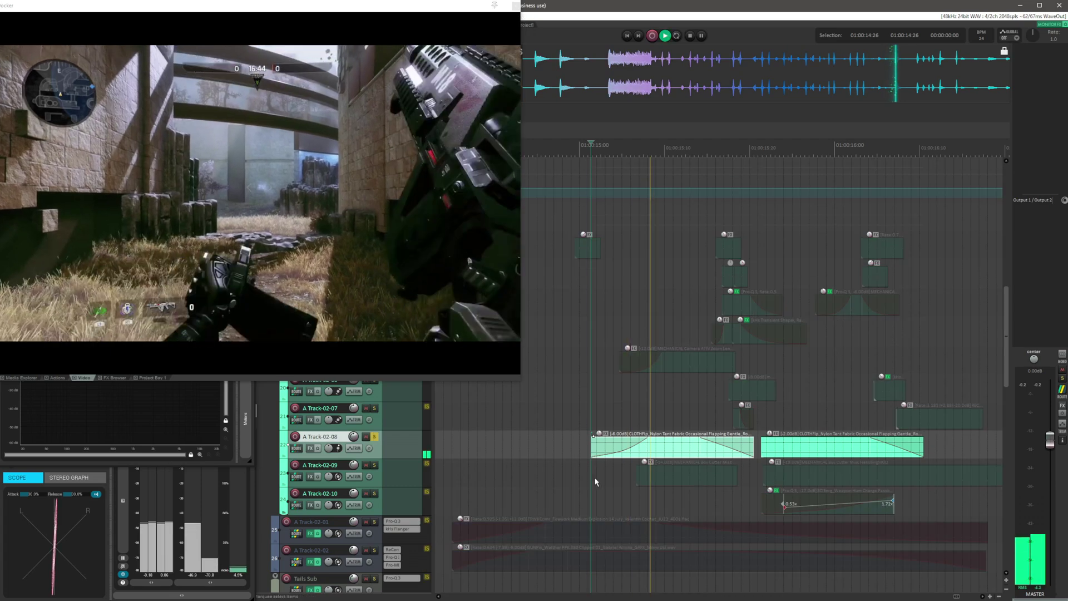
{"action": "key", "text": "space"}
Solo A Track-02-09 and play its box cutter clips from the start of the first one
{"action": "left_click", "coordinate": [589, 476]}
{"action": "key", "text": "ctrl+Right"}
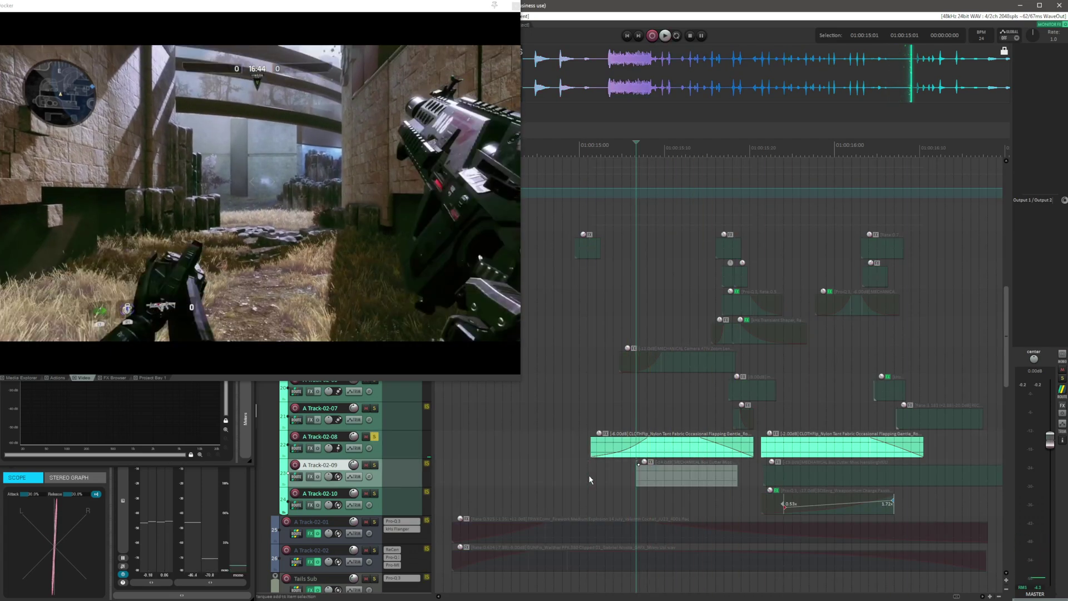
{"action": "left_click", "coordinate": [589, 475]}
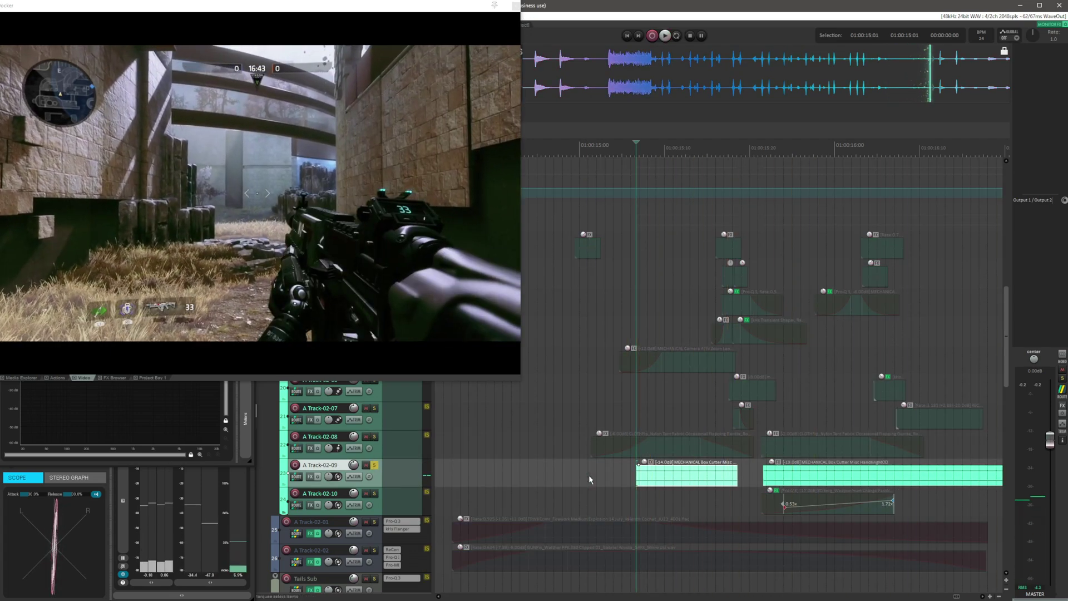
{"action": "key", "text": "space"}
Clear the A Track-02-09 solo and look over the full stack of Reload Add clips together
{"action": "left_click", "coordinate": [570, 442]}
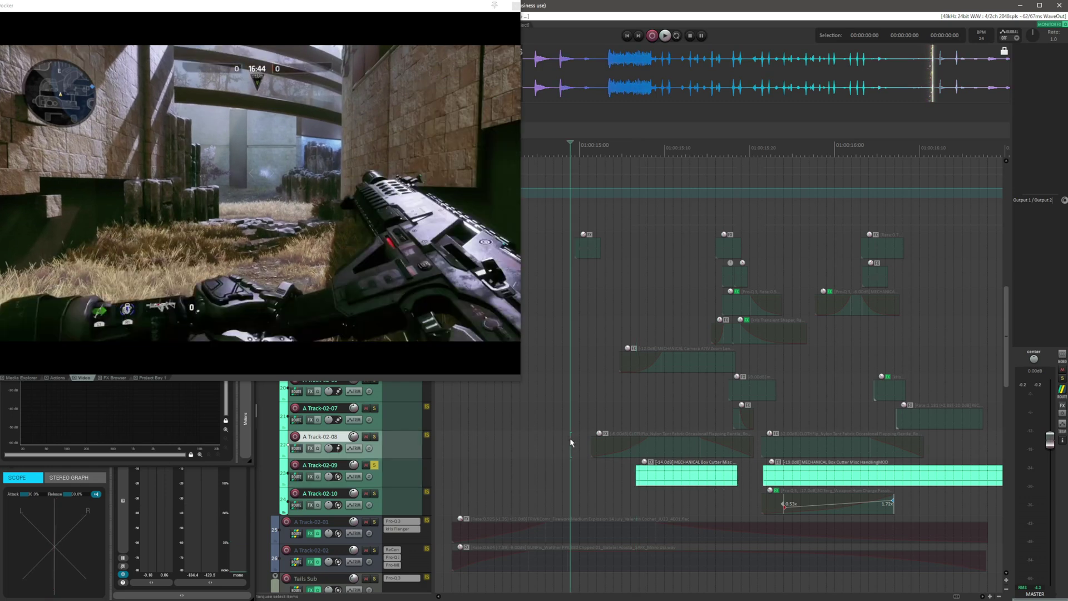
{"action": "key", "text": "F6"}
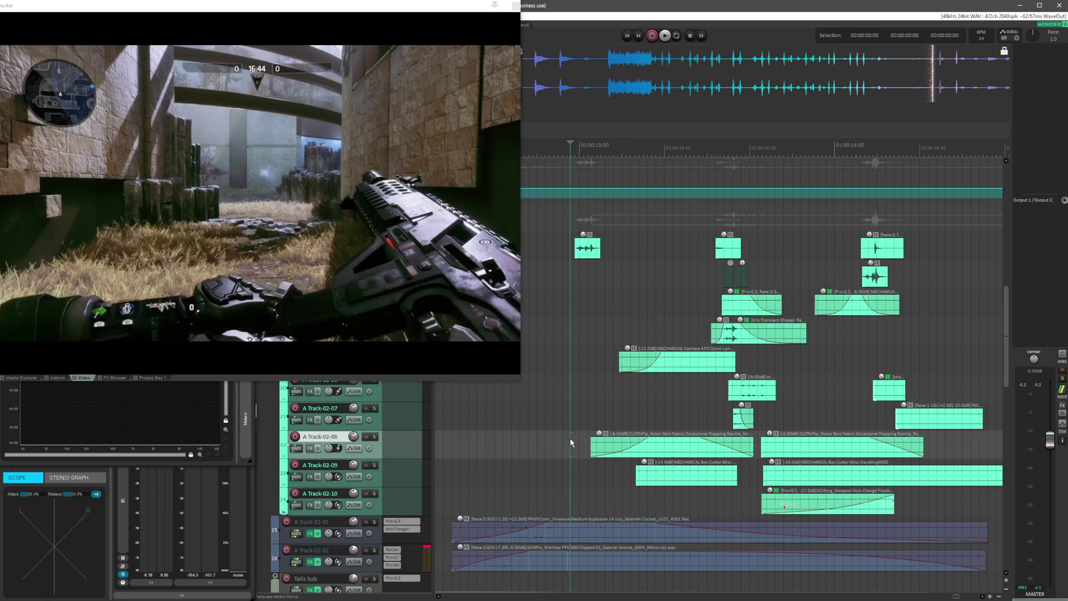
{"action": "left_click", "coordinate": [591, 393]}
{"action": "scroll", "coordinate": [590, 393], "scroll_direction": "right", "scroll_amount": 1}
{"action": "scroll", "coordinate": [591, 392], "scroll_direction": "down", "scroll_amount": 1}
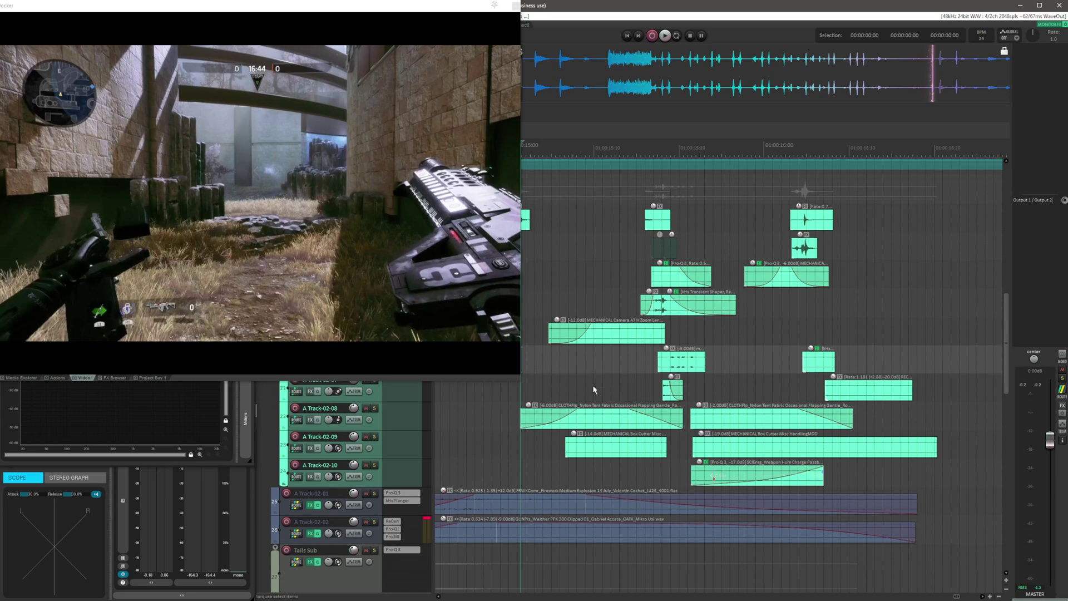
{"action": "scroll", "coordinate": [592, 385], "scroll_direction": "up", "scroll_amount": 3}
{"action": "scroll", "coordinate": [595, 390], "scroll_direction": "down", "scroll_amount": 4}
{"action": "scroll", "coordinate": [595, 391], "scroll_direction": "up", "scroll_amount": 2}
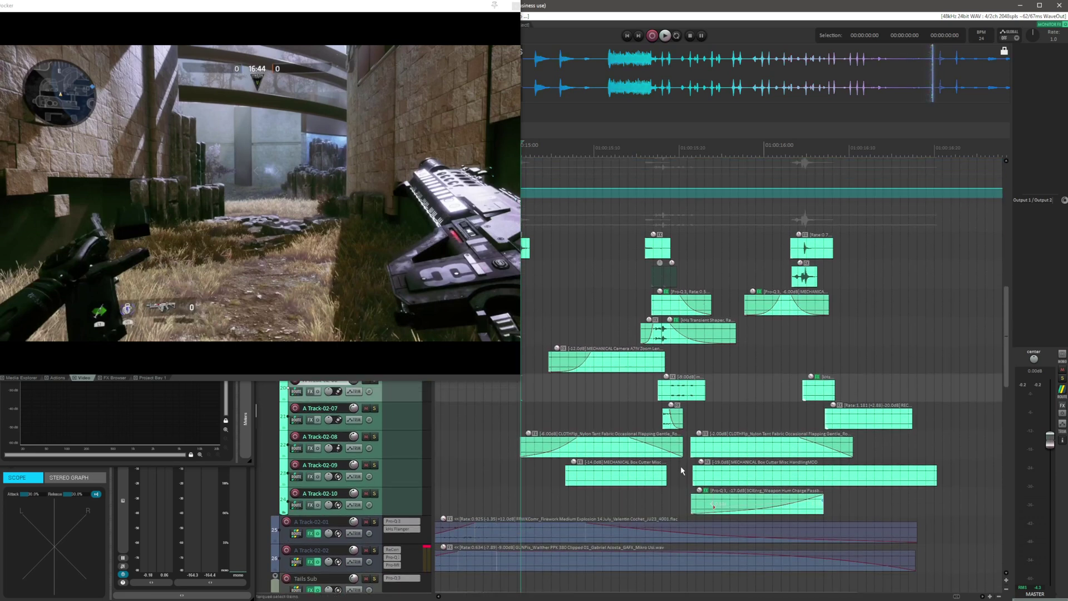
Solo A Track-02-10 with the edit cursor ahead of its weapon hum clip and examine the clip up close
{"action": "left_click", "coordinate": [678, 494]}
{"action": "scroll", "coordinate": [709, 495], "scroll_direction": "up", "scroll_amount": 3}
{"action": "scroll", "coordinate": [709, 492], "scroll_direction": "down", "scroll_amount": 3}
{"action": "scroll", "coordinate": [659, 463], "scroll_direction": "down", "scroll_amount": 1}
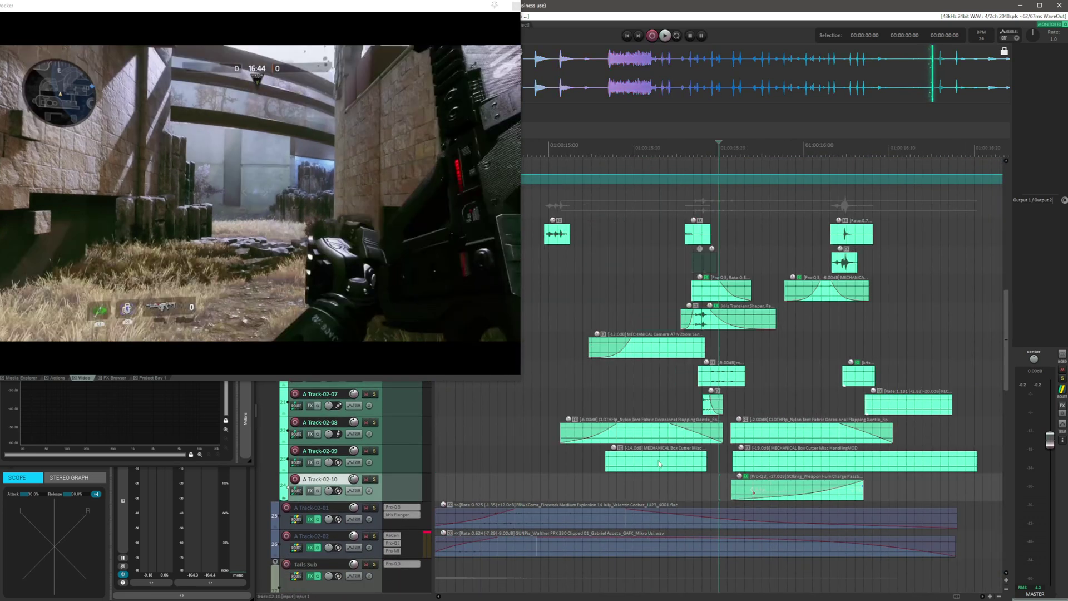
{"action": "left_click", "coordinate": [765, 477]}
{"action": "scroll", "coordinate": [778, 479], "scroll_direction": "up", "scroll_amount": 3}
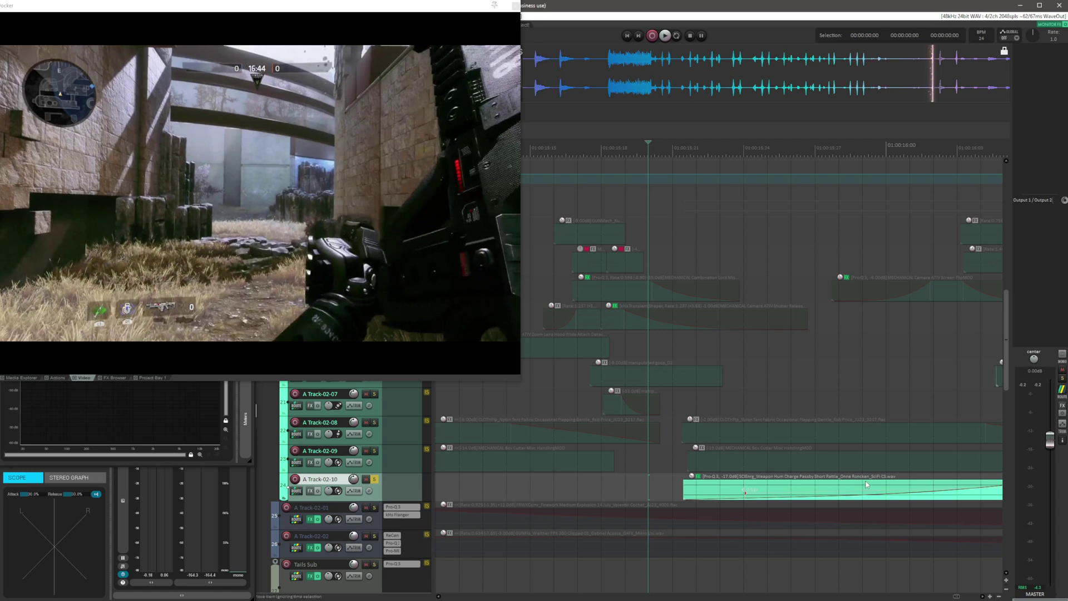
Play the weapon hum clip on A Track-02-10 from its start
{"action": "left_click", "coordinate": [843, 484]}
{"action": "key", "text": "space"}
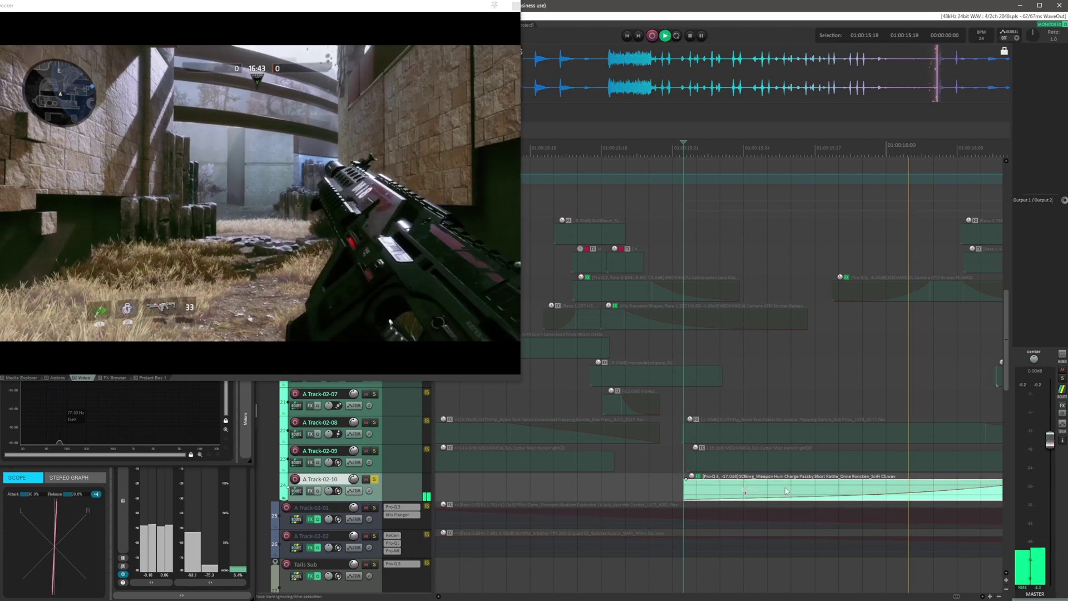
{"action": "key", "text": "space"}
{"action": "scroll", "coordinate": [790, 490], "scroll_direction": "down", "scroll_amount": 3}
{"action": "scroll", "coordinate": [788, 488], "scroll_direction": "down", "scroll_amount": 3}
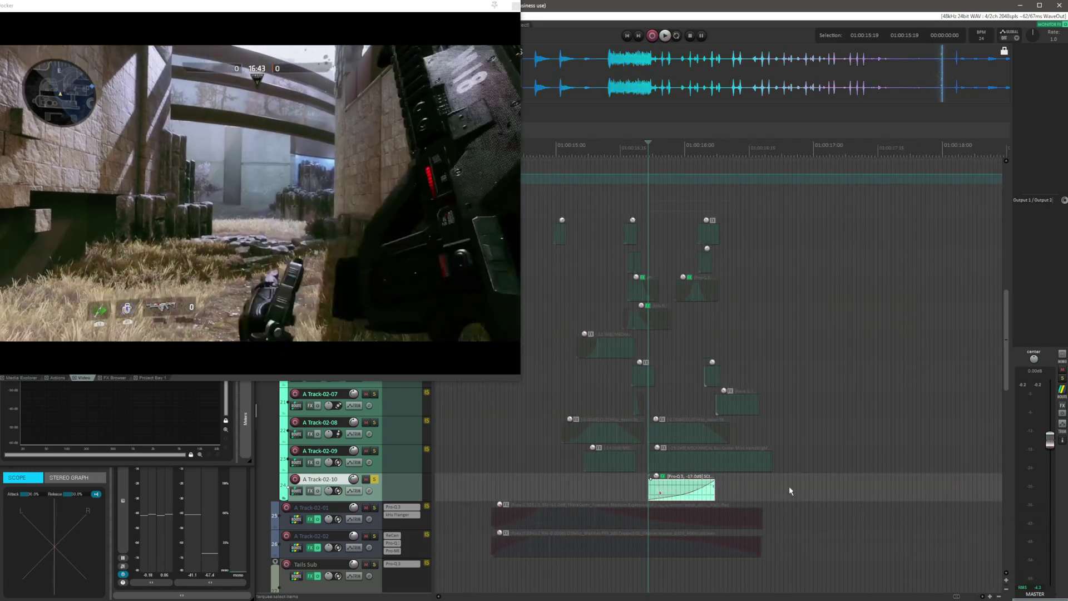
Paste a copy of the weapon hum clip further along A Track-02-10 and extend it to reveal the full source recording
{"action": "left_click", "coordinate": [832, 486]}
{"action": "key", "text": "ctrl+v"}
{"action": "scroll", "coordinate": [766, 487], "scroll_direction": "right", "scroll_amount": 2}
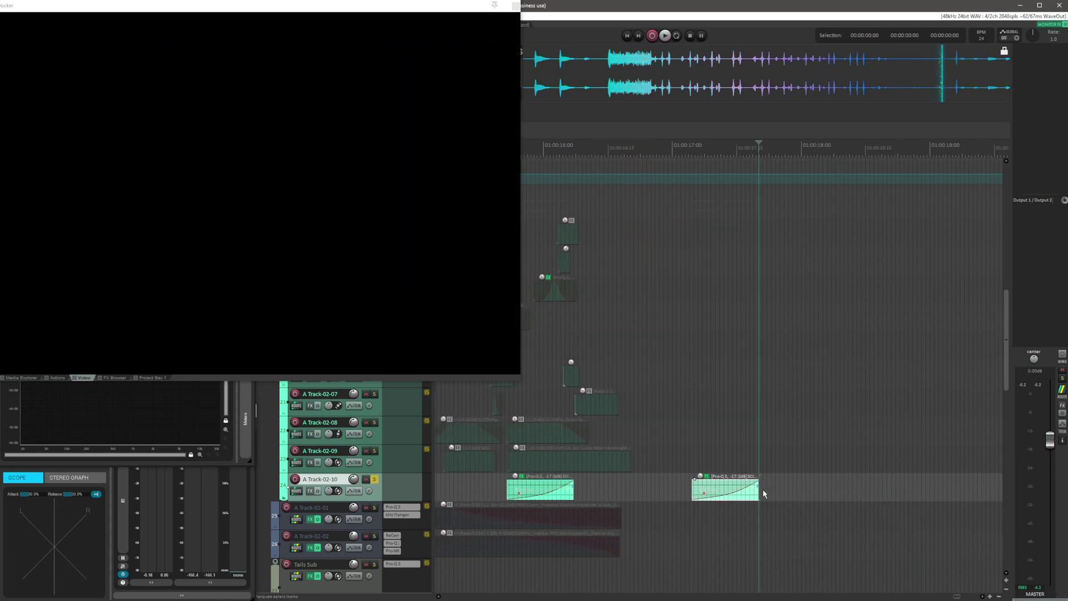
{"action": "left_click_drag", "start_coordinate": [756, 495], "coordinate": [999, 495]}
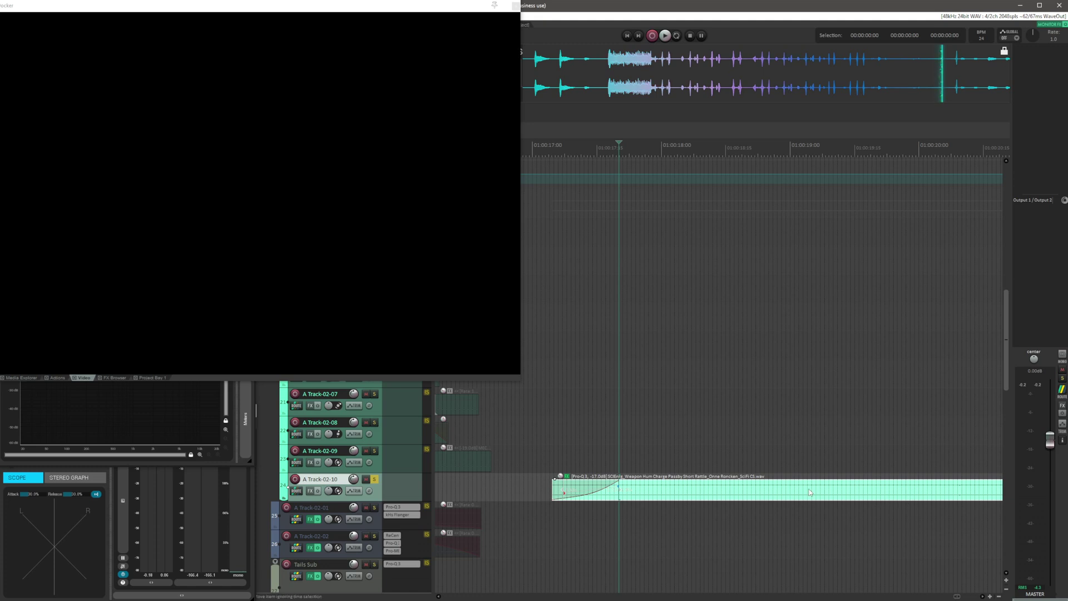
{"action": "key", "text": "space"}
{"action": "left_click", "coordinate": [762, 497]}
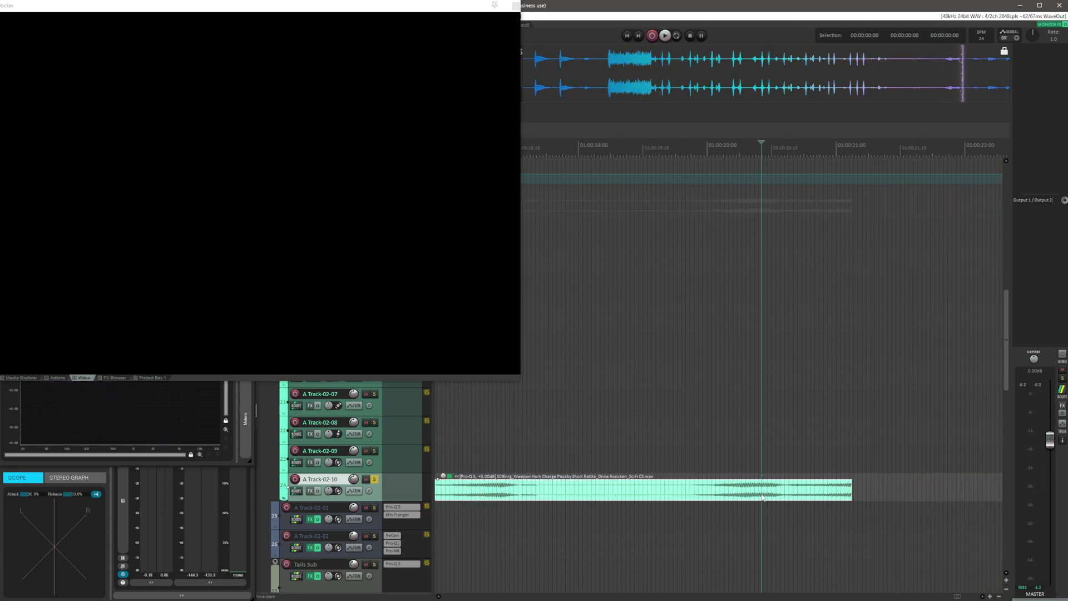
Delete the extended test copy and place the edit cursor at the start of the original weapon hum clip
{"action": "key", "text": "Delete"}
{"action": "scroll", "coordinate": [682, 479], "scroll_direction": "left", "scroll_amount": 4}
{"action": "left_click", "coordinate": [721, 489]}
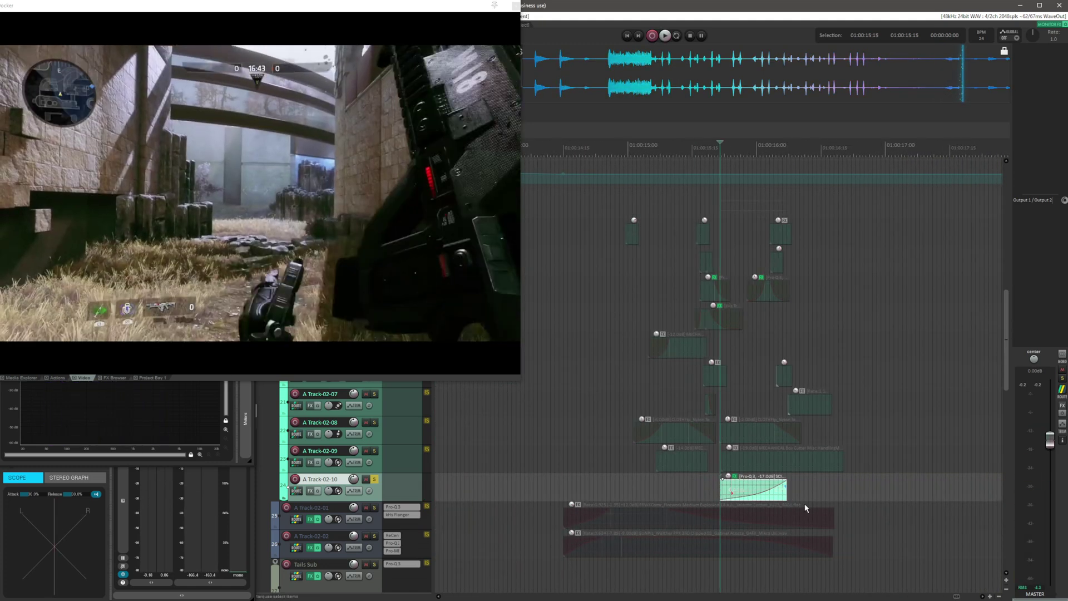
Examine the weapon hum clip's fade up close and clear the A Track-02-10 solo
{"action": "scroll", "coordinate": [805, 507], "scroll_direction": "up", "scroll_amount": 3}
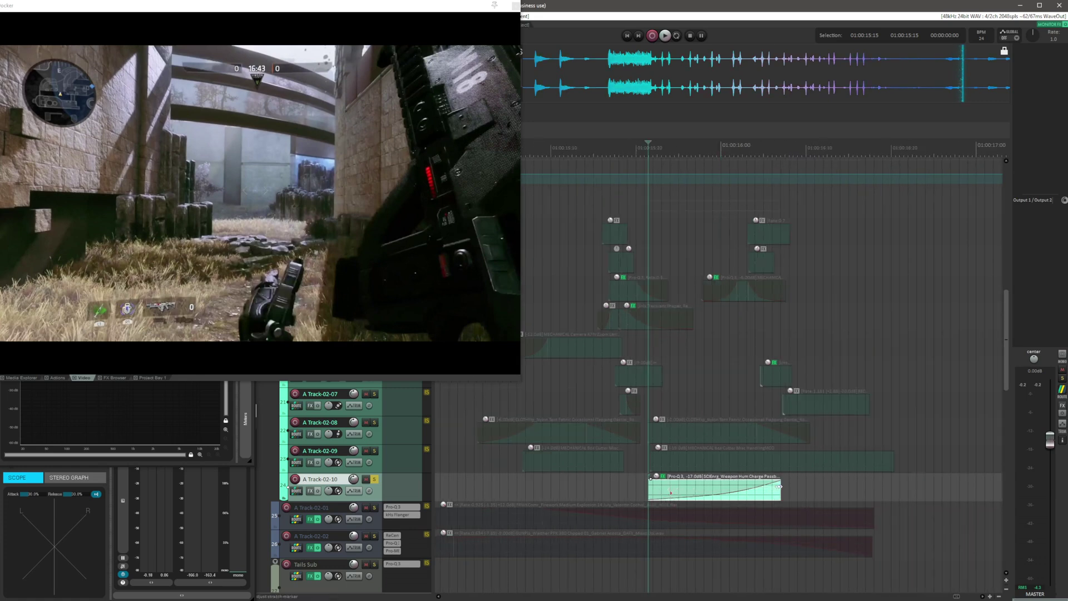
{"action": "scroll", "coordinate": [650, 482], "scroll_direction": "down", "scroll_amount": 3}
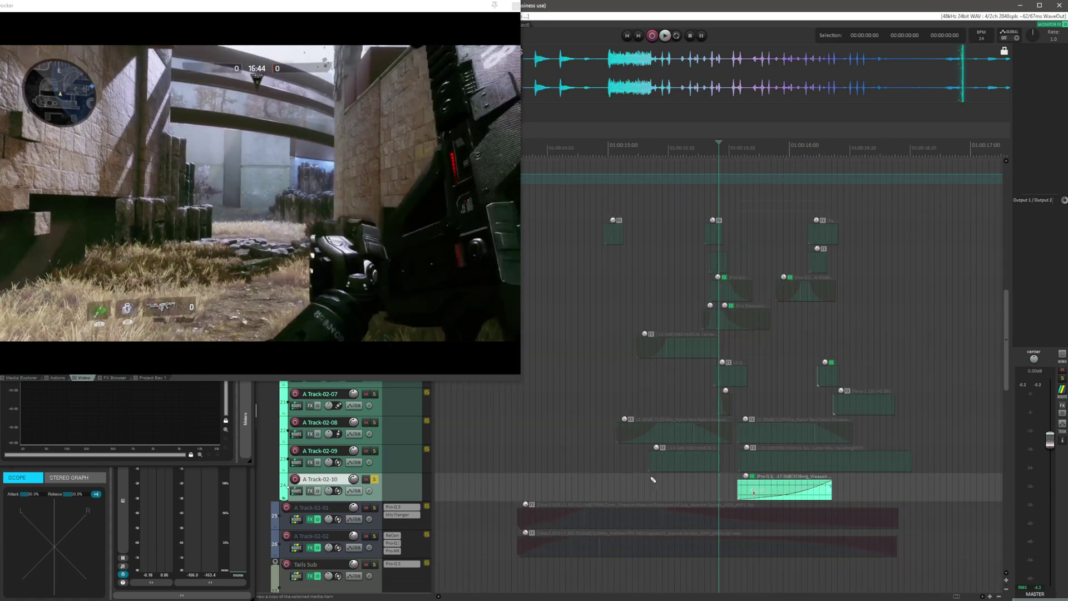
{"action": "scroll", "coordinate": [714, 456], "scroll_direction": "up", "scroll_amount": 2}
{"action": "left_click", "coordinate": [689, 373]}
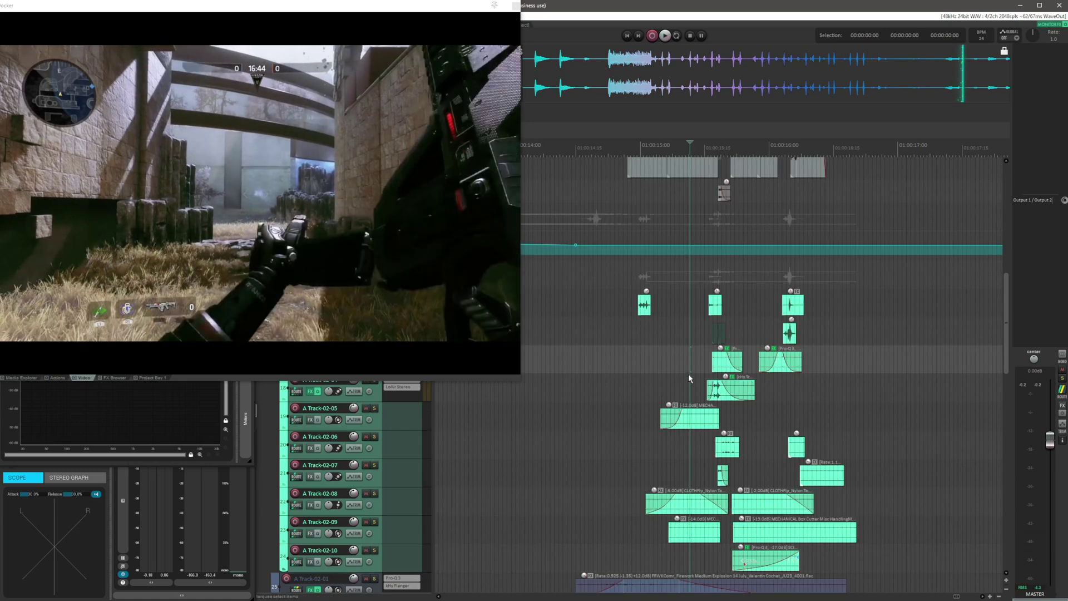
Solo the Reload Add folder and play its layers from just before the first clip with the folder's effects bypassed
{"action": "scroll", "coordinate": [687, 384], "scroll_direction": "up", "scroll_amount": 3}
{"action": "scroll", "coordinate": [686, 387], "scroll_direction": "up", "scroll_amount": 1}
{"action": "left_click", "coordinate": [618, 422]}
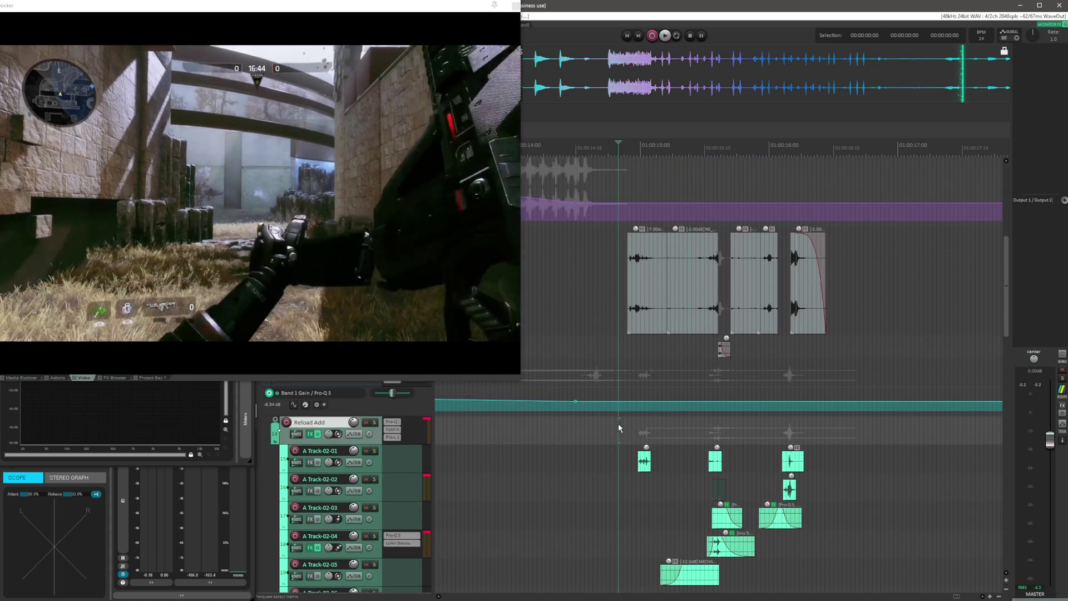
{"action": "key", "text": "space"}
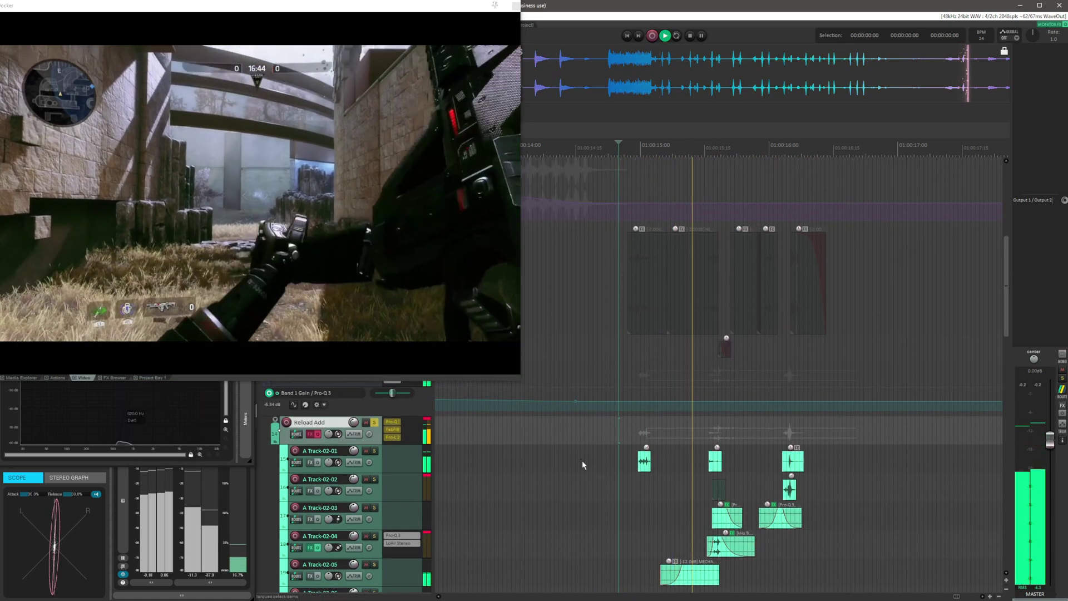
{"action": "key", "text": "space"}
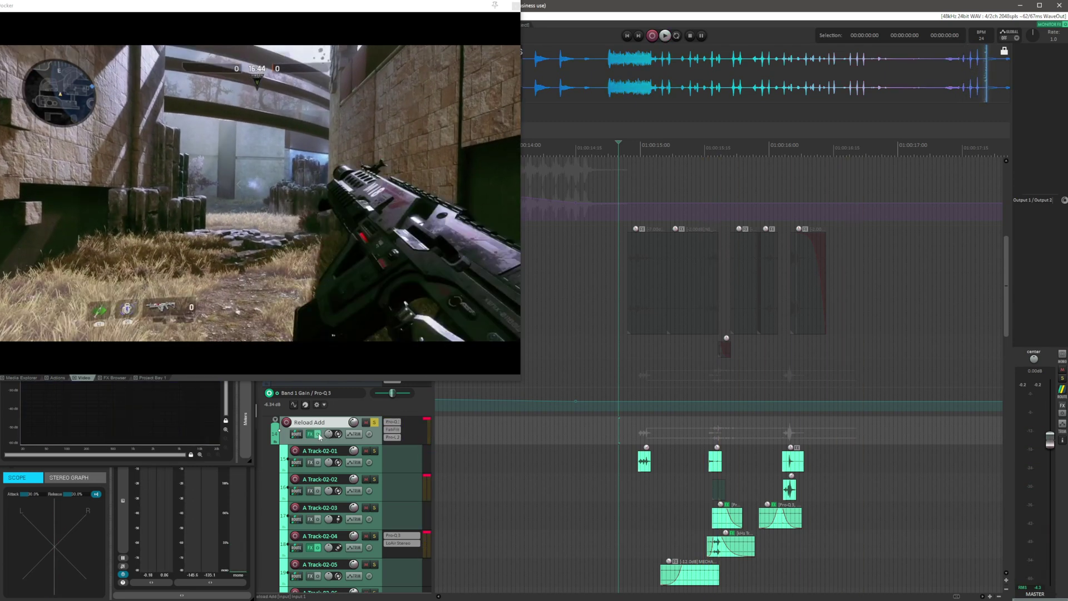
Re-enable the Reload Add effects chain and look through its Pro-Q 3, Saturn 2 and Pro-L 2 plugins
{"action": "left_click", "coordinate": [312, 434]}
{"action": "left_click", "coordinate": [421, 319]}
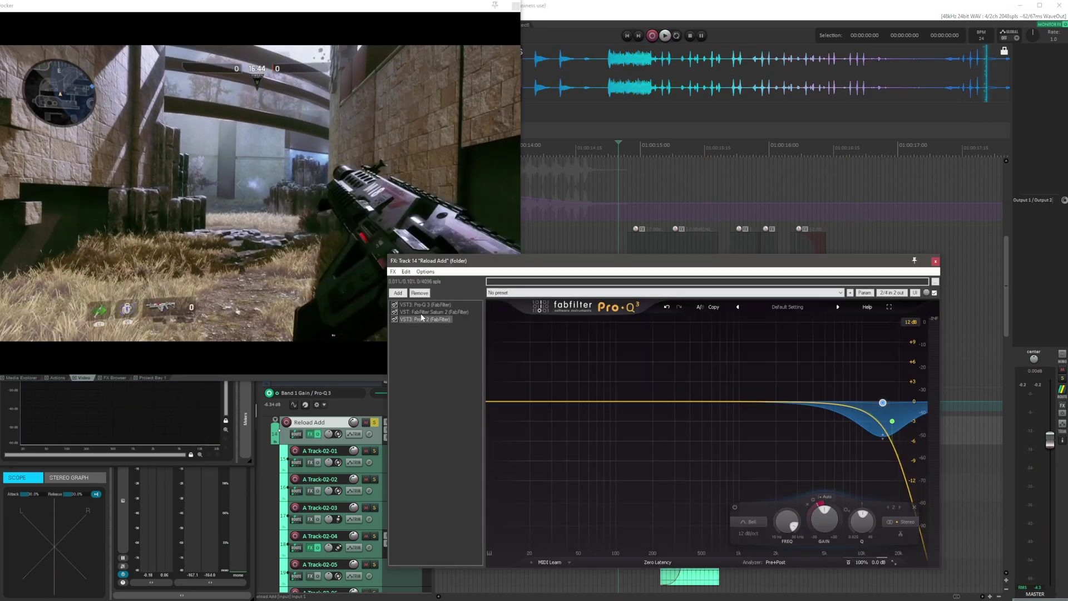
{"action": "left_click", "coordinate": [420, 312]}
{"action": "left_click", "coordinate": [423, 305]}
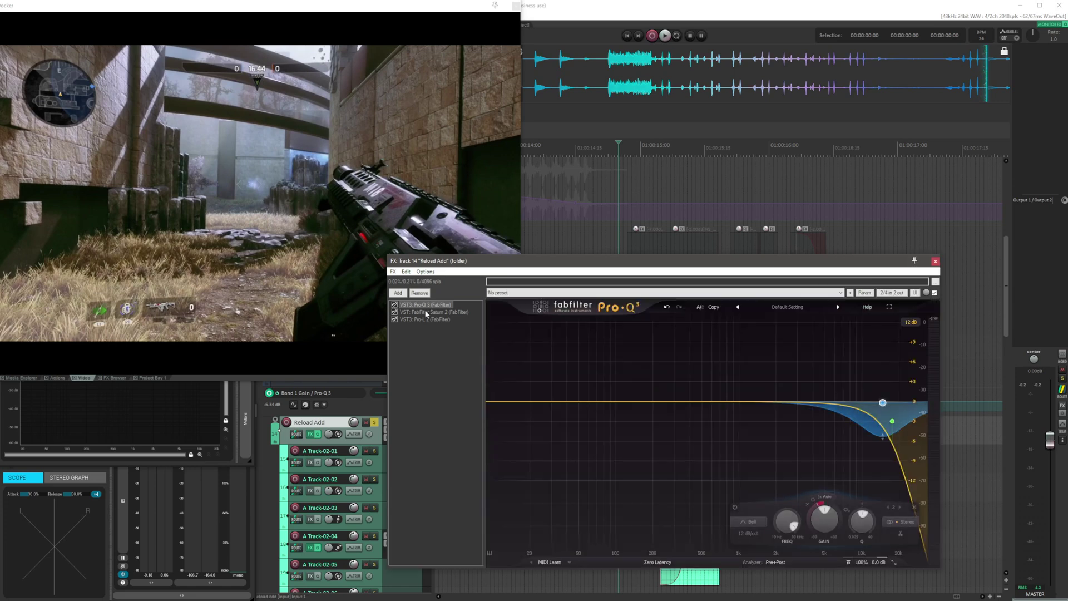
{"action": "left_click", "coordinate": [421, 318]}
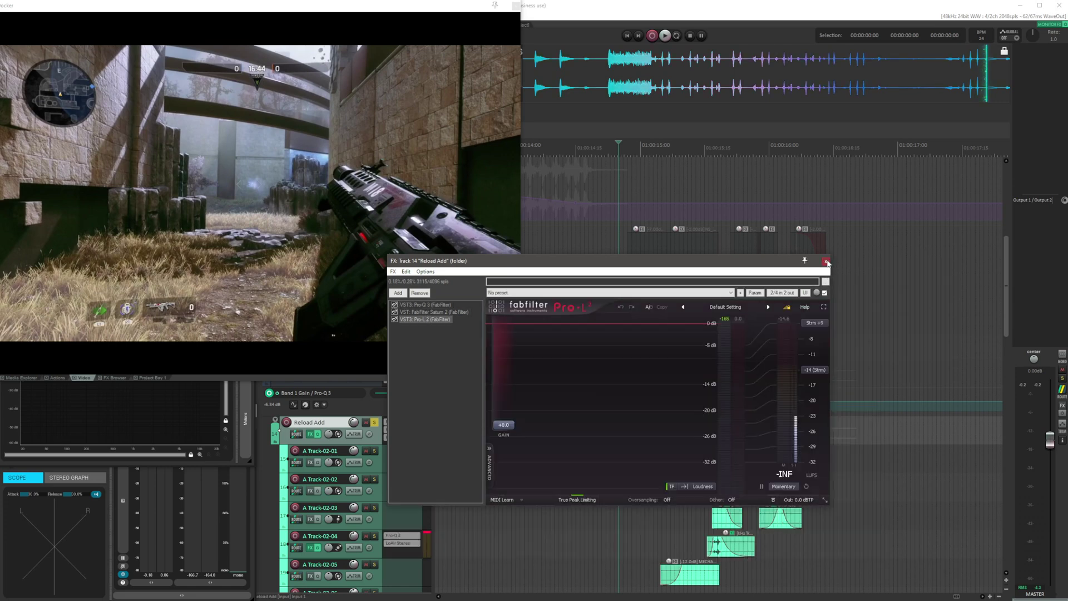
{"action": "left_click", "coordinate": [826, 261]}
Play the Reload Add layers with effects on, and again together with the soloed Reload track
{"action": "key", "text": "space"}
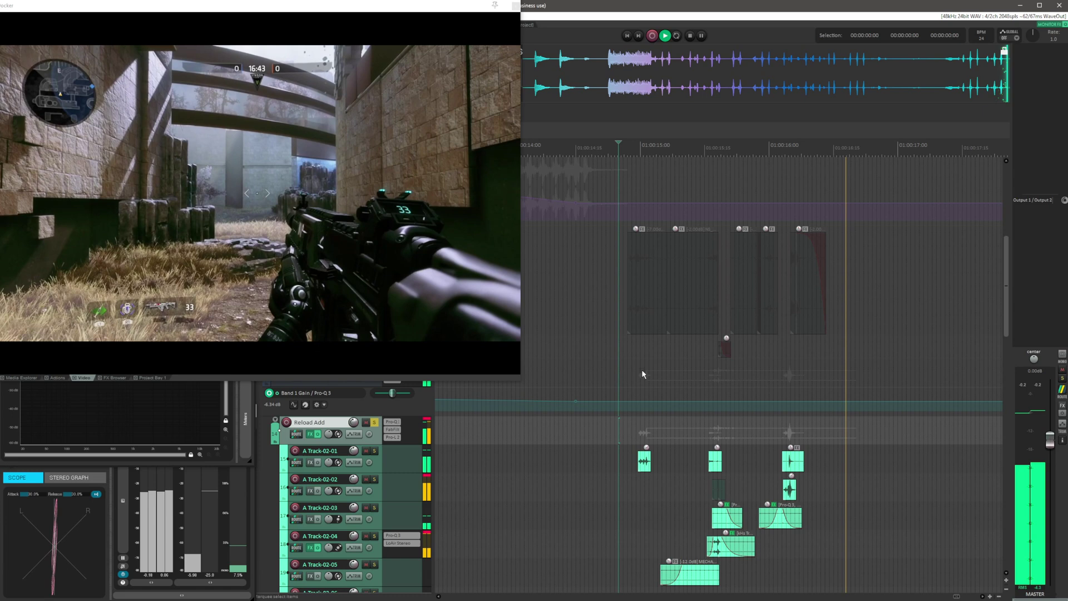
{"action": "key", "text": "space"}
{"action": "scroll", "coordinate": [629, 366], "scroll_direction": "up", "scroll_amount": 3}
{"action": "scroll", "coordinate": [614, 365], "scroll_direction": "up", "scroll_amount": 1}
{"action": "left_click", "coordinate": [374, 445]}
{"action": "key", "text": "space"}
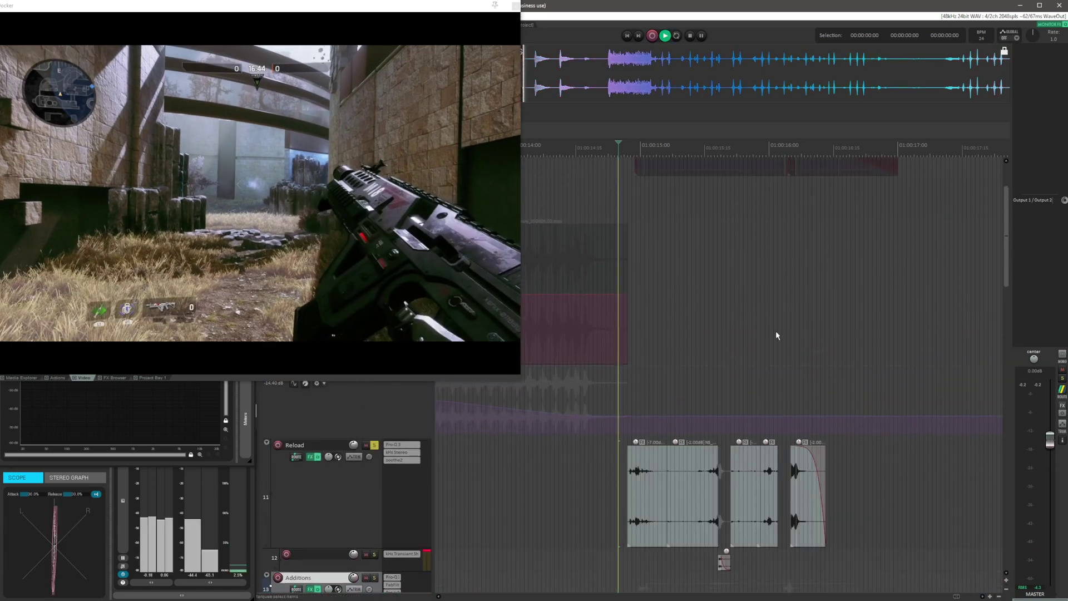
{"action": "key", "text": "space"}
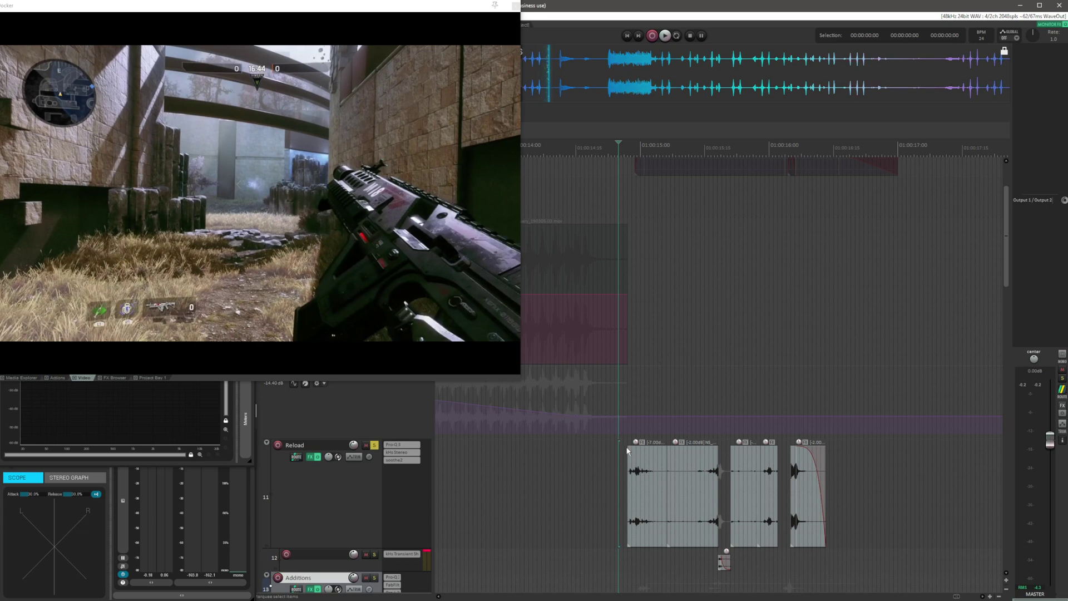
Place the edit cursor at successive points along the Reload clips to examine the matching video frames and stacked Reload Add layers
{"action": "left_click", "coordinate": [659, 373]}
{"action": "scroll", "coordinate": [658, 373], "scroll_direction": "down", "scroll_amount": 2}
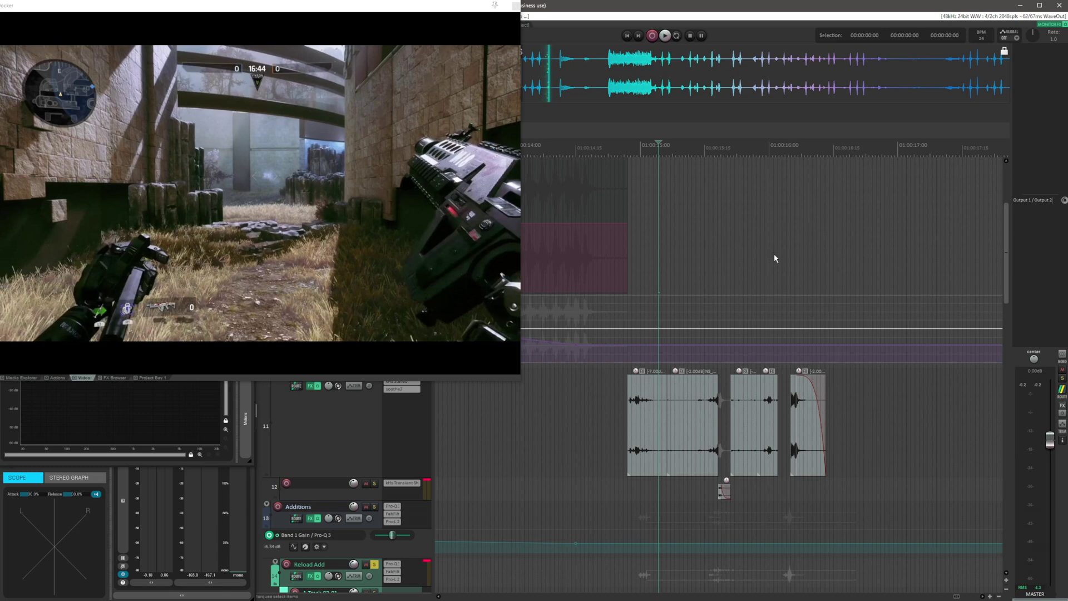
{"action": "left_click", "coordinate": [718, 295]}
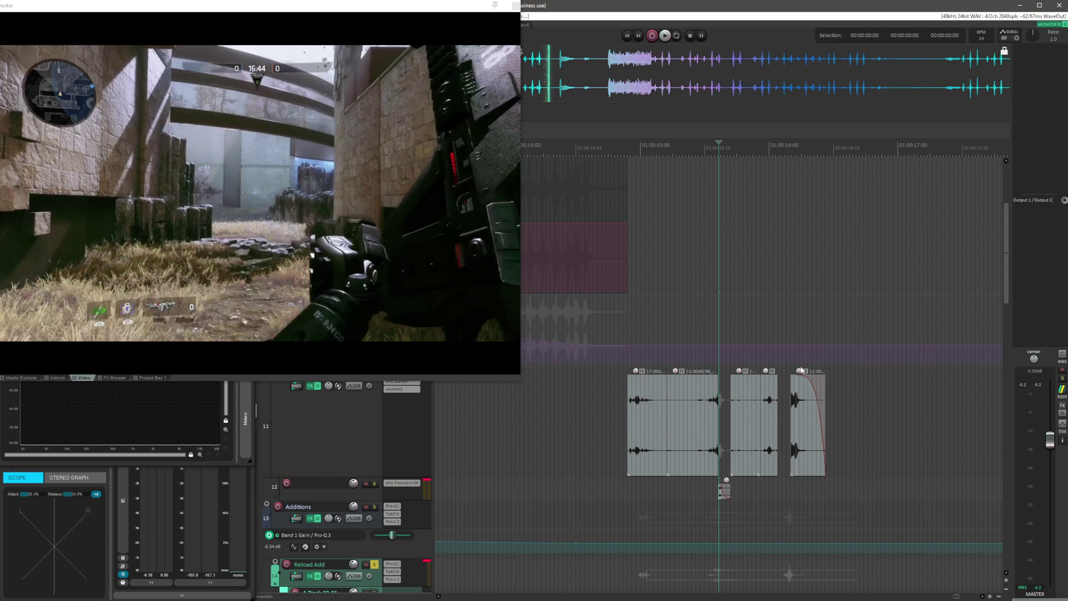
{"action": "left_click", "coordinate": [791, 331]}
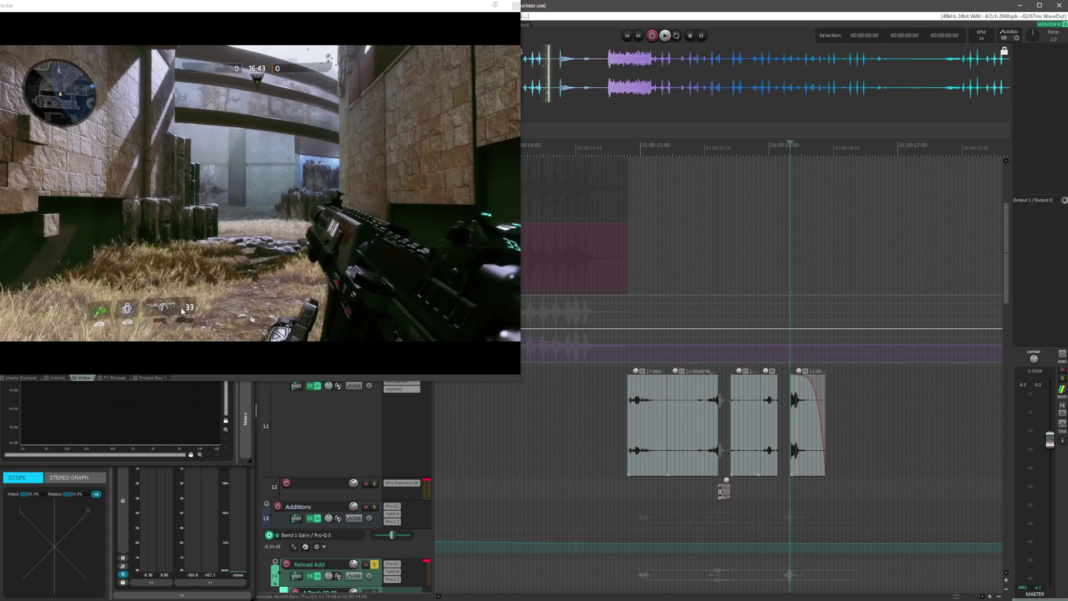
{"action": "left_click", "coordinate": [781, 264]}
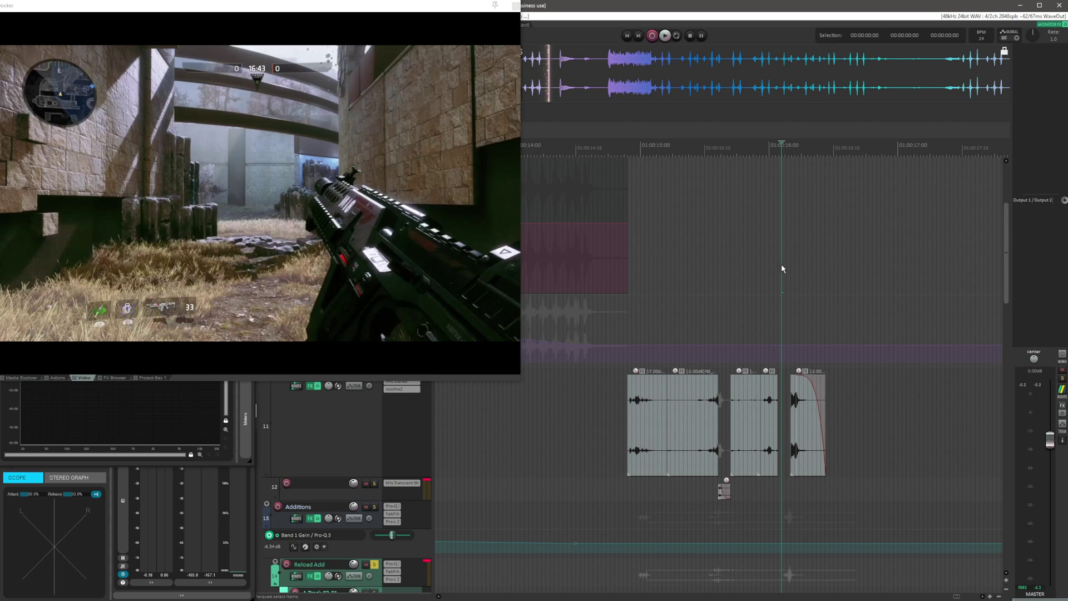
{"action": "scroll", "coordinate": [781, 266], "scroll_direction": "down", "scroll_amount": 1}
{"action": "scroll", "coordinate": [774, 329], "scroll_direction": "down", "scroll_amount": 3}
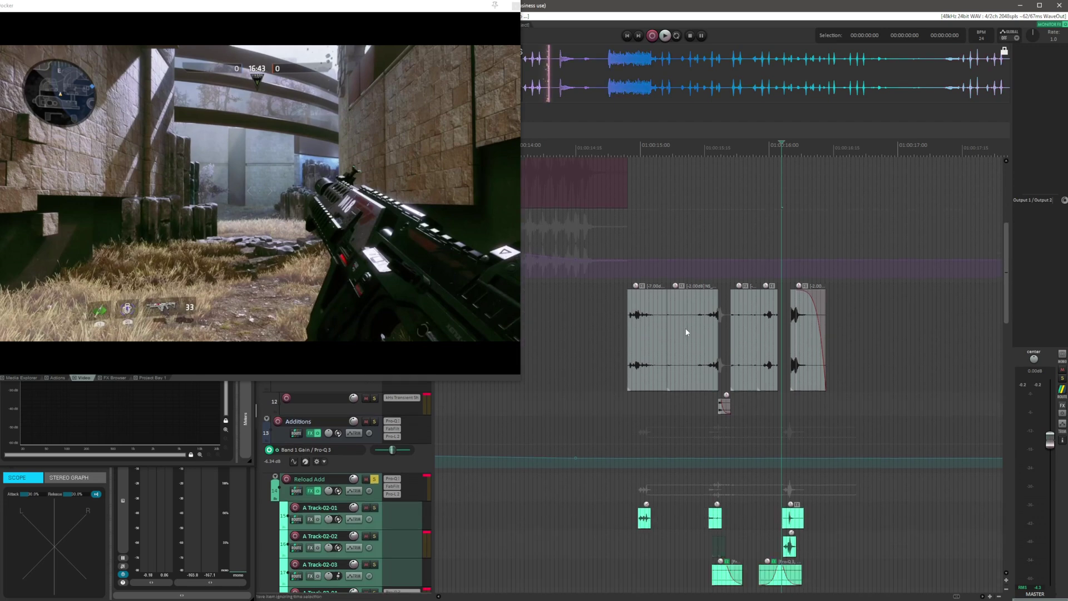
{"action": "scroll", "coordinate": [768, 333], "scroll_direction": "left", "scroll_amount": 3}
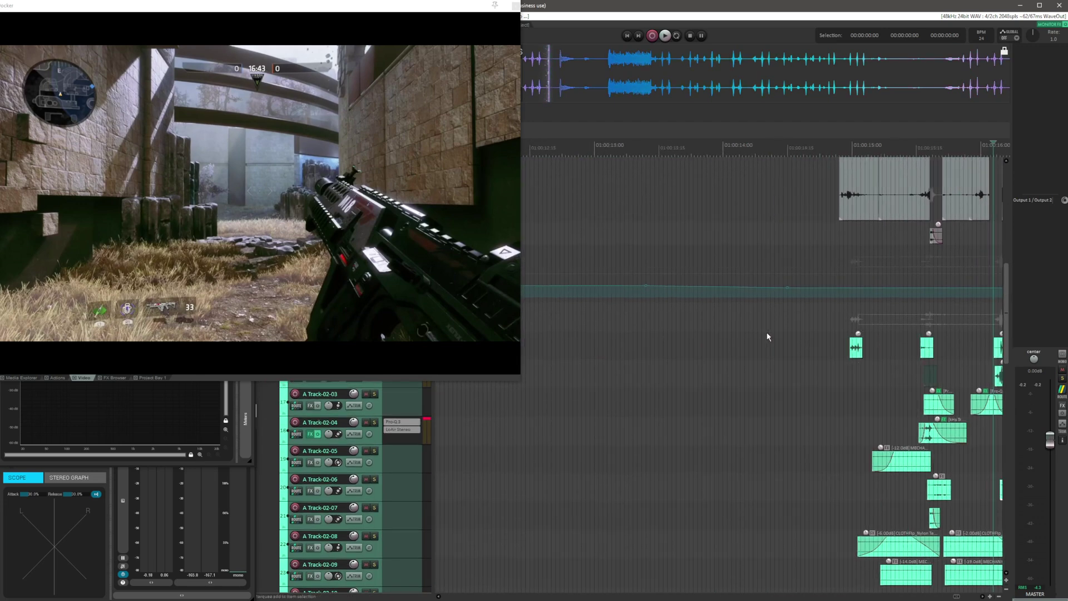
{"action": "scroll", "coordinate": [818, 333], "scroll_direction": "up", "scroll_amount": 1}
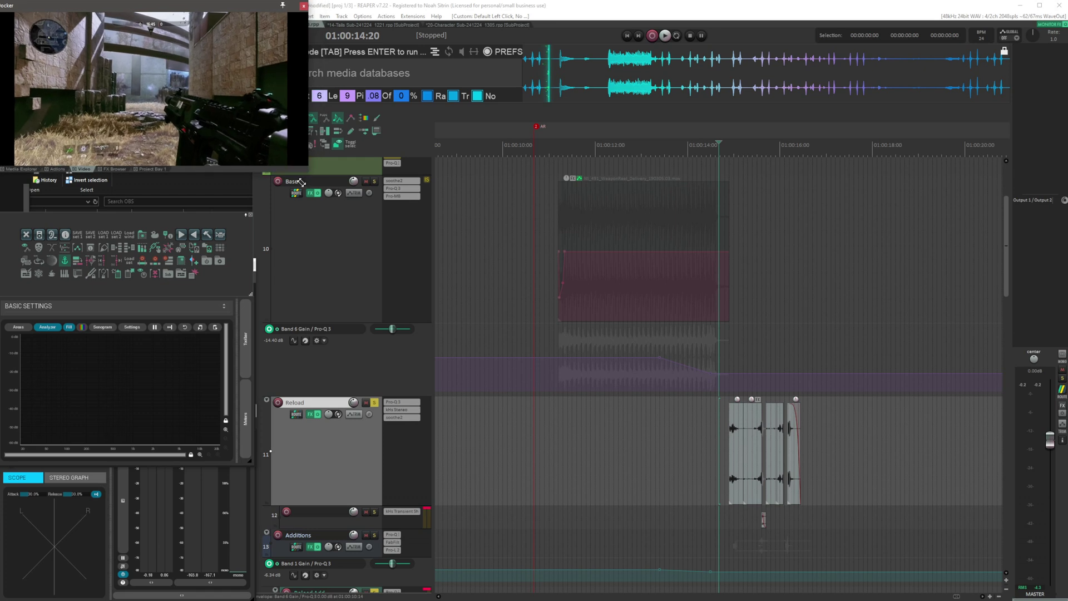
Shrink the floating video window and clear all track solos
{"action": "left_click_drag", "start_coordinate": [300, 181], "coordinate": [253, 209]}
{"action": "left_click", "coordinate": [522, 228]}
{"action": "scroll", "coordinate": [525, 222], "scroll_direction": "up", "scroll_amount": 3}
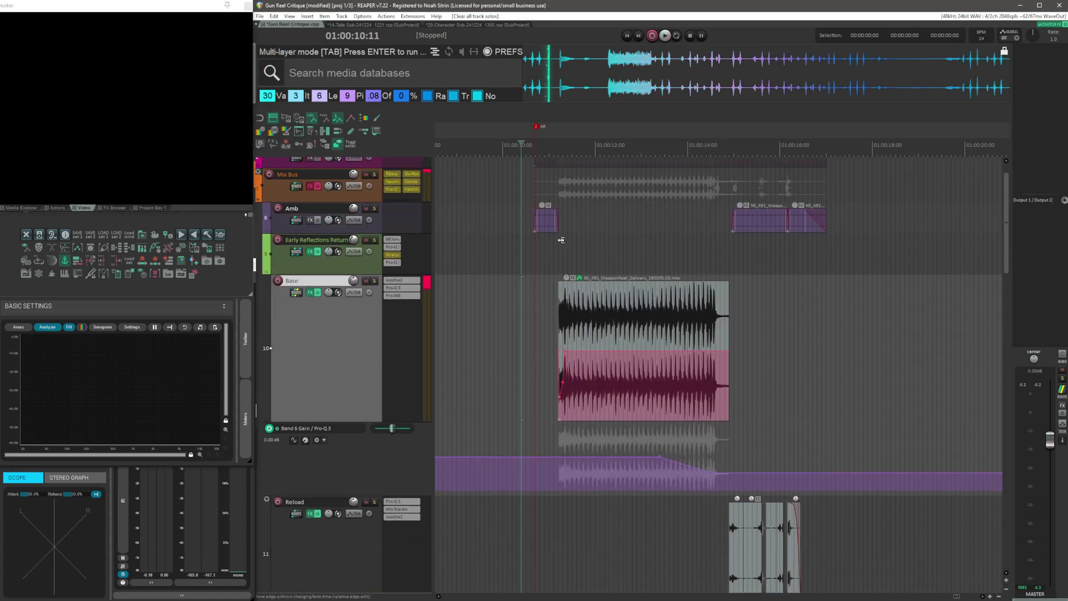
Play the full mix from 01:00:10:12 with the Mix Bus effects bypassed
{"action": "left_click", "coordinate": [522, 212]}
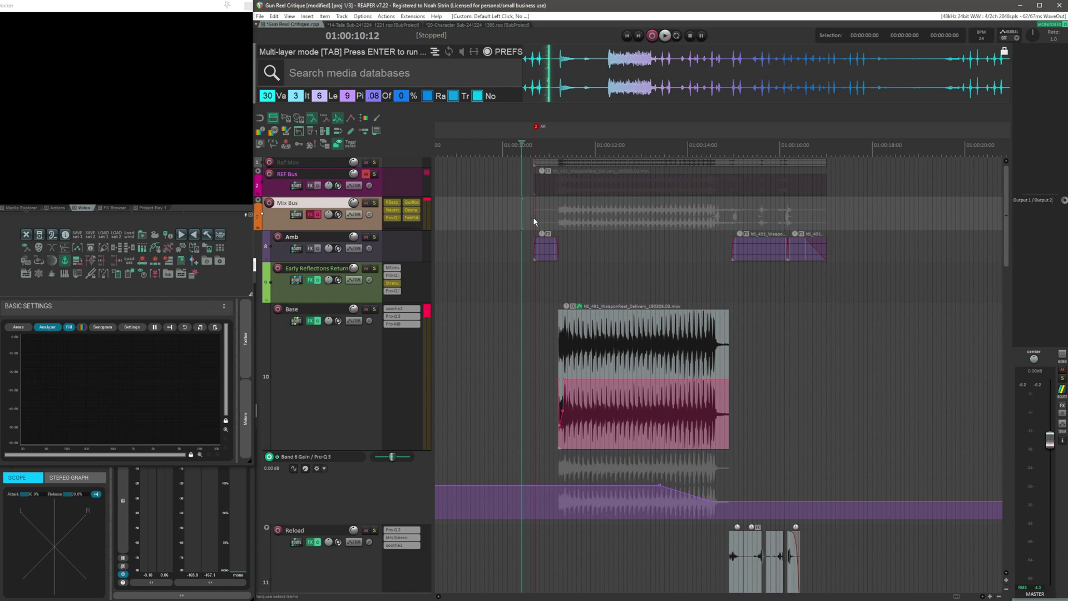
{"action": "key", "text": "space"}
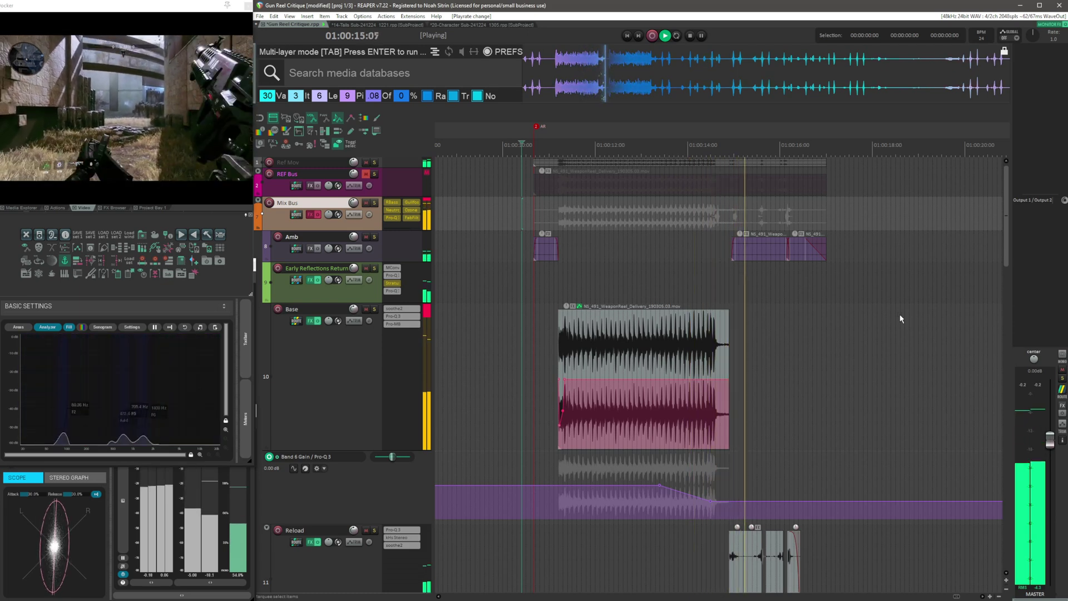
{"action": "key", "text": "space"}
Enable the Mix Bus effects with only RBass active in the chain and play the gunfire from 01:00:10:12
{"action": "key", "text": "shift+f"}
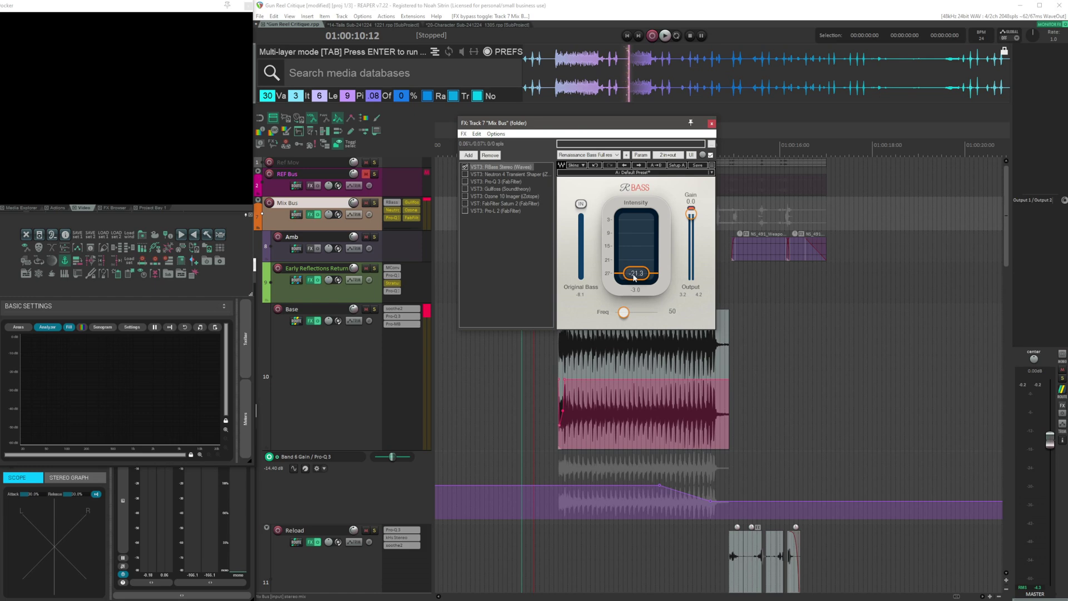
{"action": "key", "text": "space"}
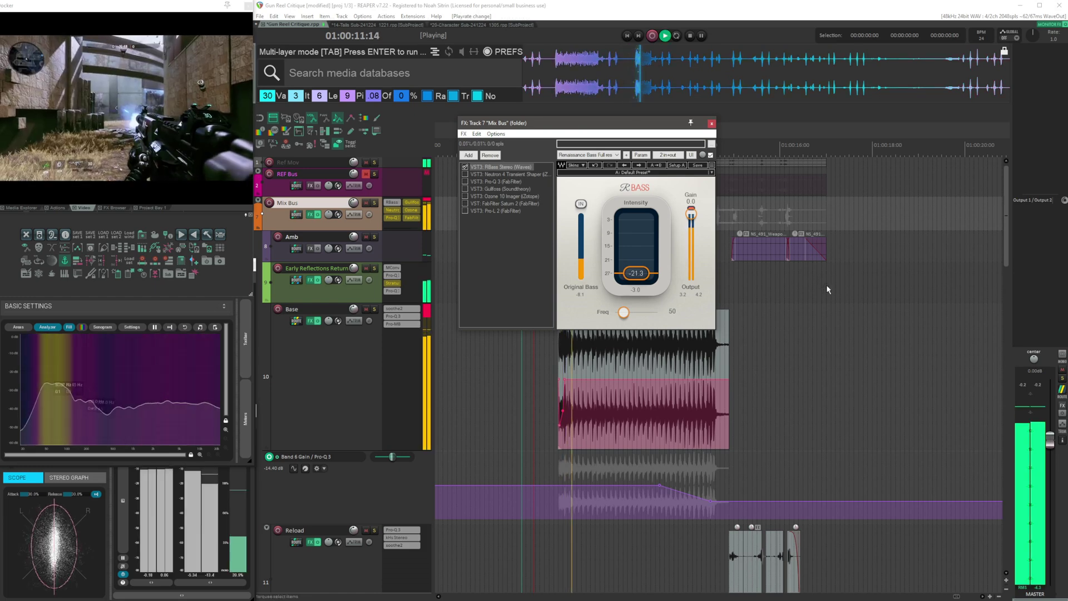
{"action": "key", "text": "space"}
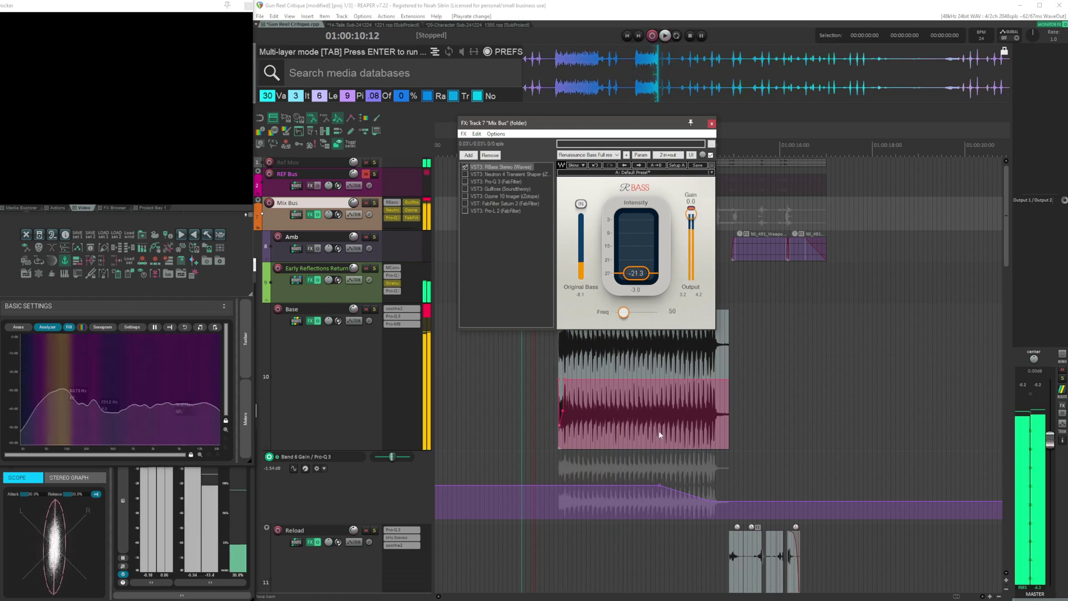
Play from 01:00:11:02 with the RBass intensity raised to 7.4, and lower it to -21.2 during playback
{"action": "left_click", "coordinate": [545, 382]}
{"action": "left_click", "coordinate": [553, 372]}
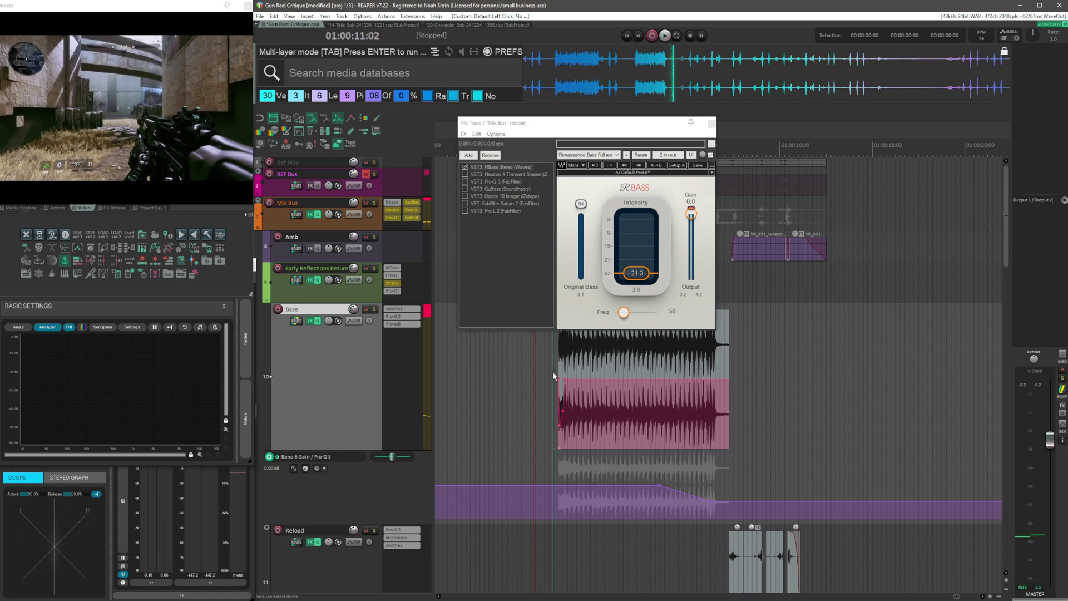
{"action": "left_click_drag", "start_coordinate": [641, 278], "coordinate": [641, 236]}
{"action": "key", "text": "space"}
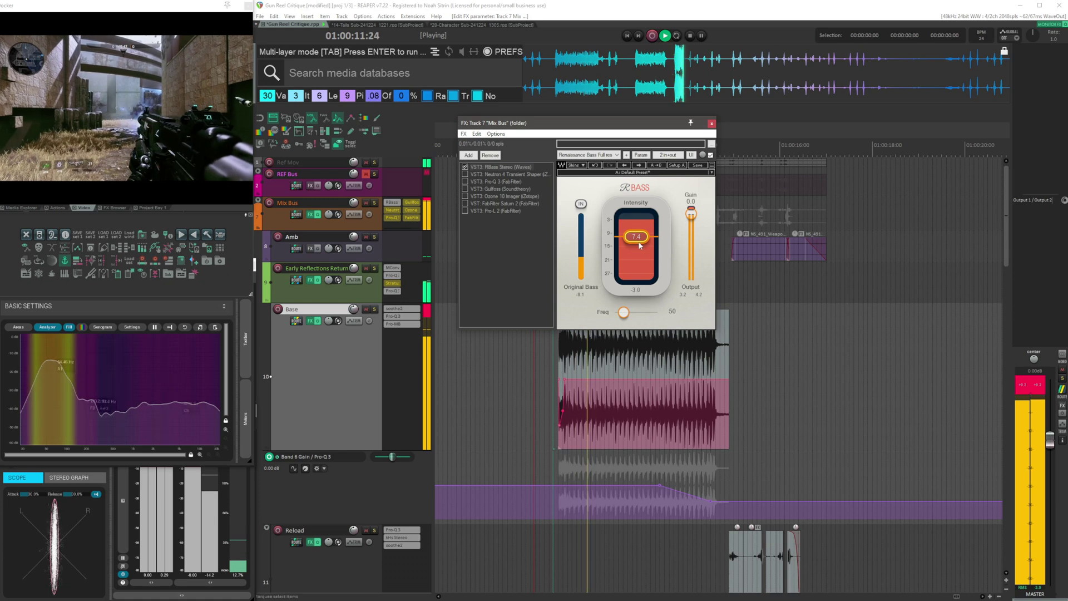
{"action": "left_click_drag", "start_coordinate": [636, 236], "coordinate": [635, 273]}
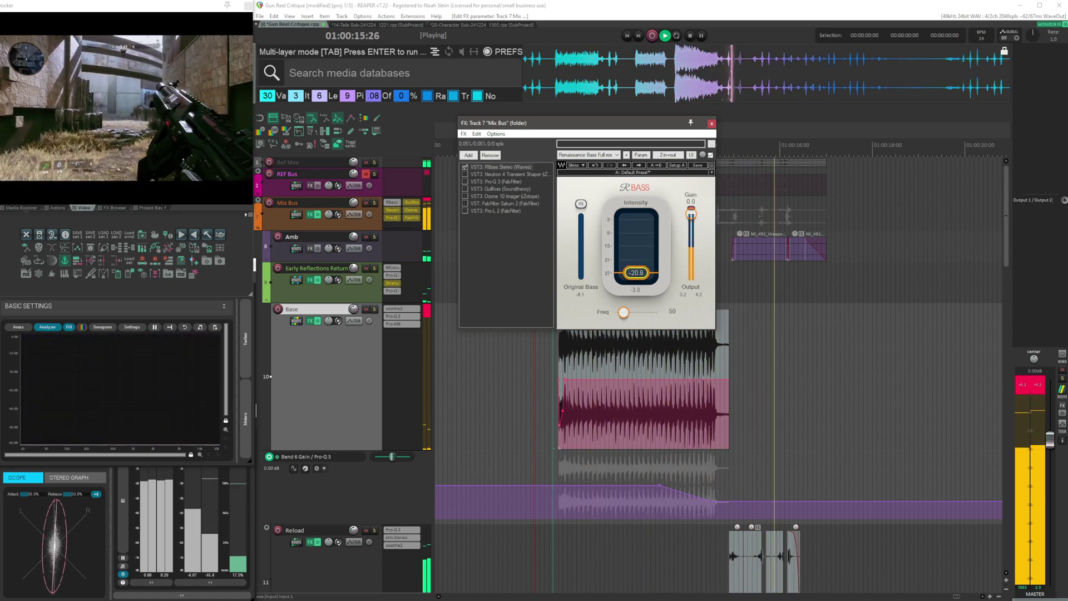
{"action": "key", "text": "space"}
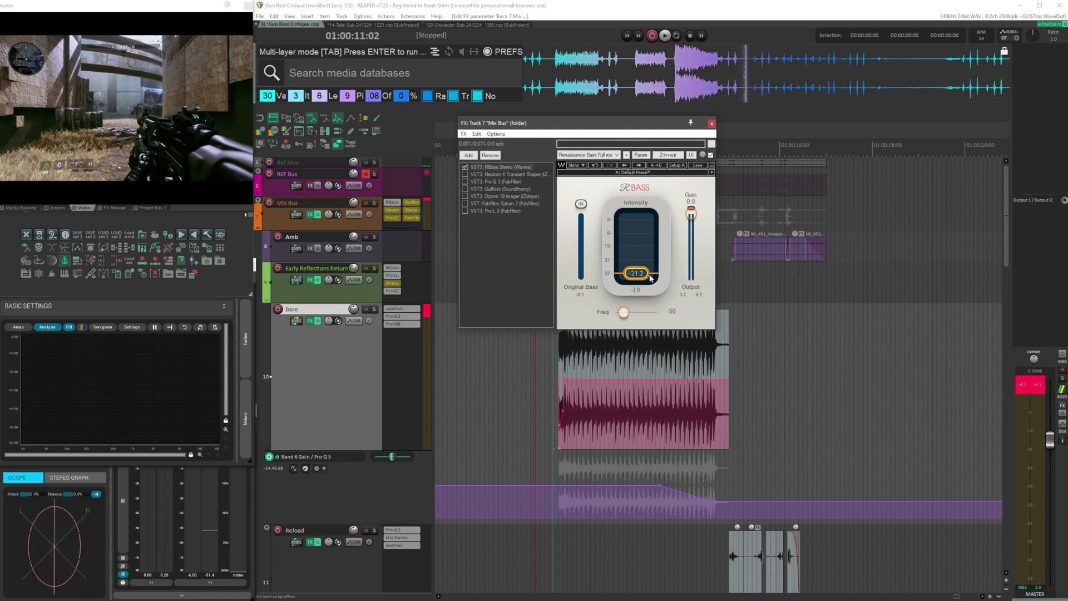
Enable the Neutron 4 Transient Shaper on the Mix Bus and play from 01:00:11:02 with its low band soloed
{"action": "left_click", "coordinate": [490, 176]}
{"action": "left_click", "coordinate": [465, 174]}
{"action": "mouse_move", "coordinate": [591, 127]}
{"action": "left_mouse_down"}
{"action": "mouse_move", "coordinate": [533, 159]}
{"action": "mouse_move", "coordinate": [575, 145]}
{"action": "mouse_move", "coordinate": [577, 129]}
{"action": "mouse_move", "coordinate": [580, 140]}
{"action": "left_mouse_up"}
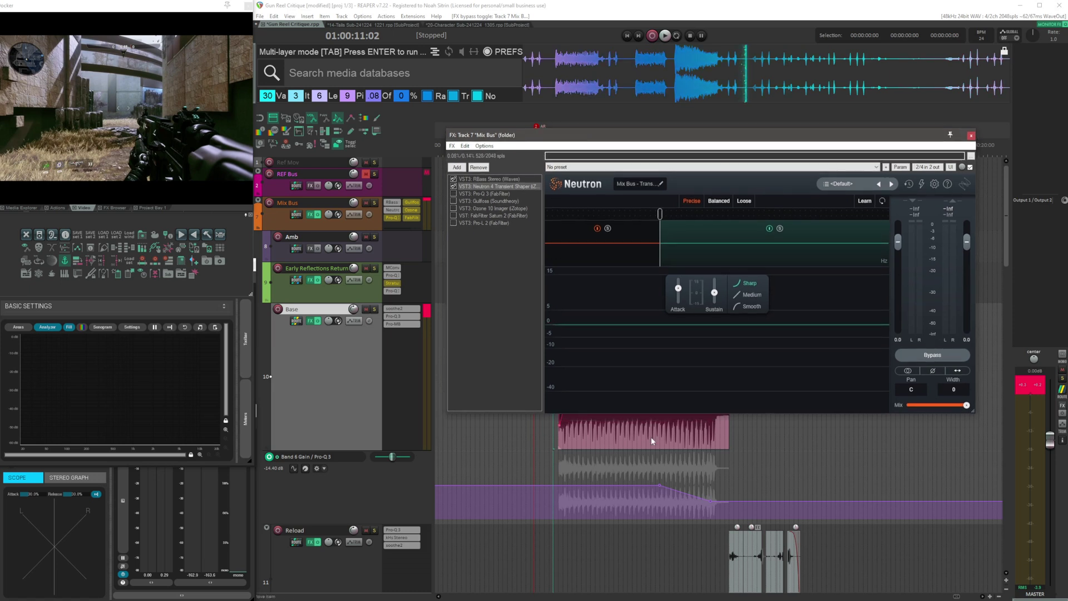
{"action": "left_click_drag", "start_coordinate": [698, 136], "coordinate": [657, 119]}
{"action": "left_click", "coordinate": [606, 227]}
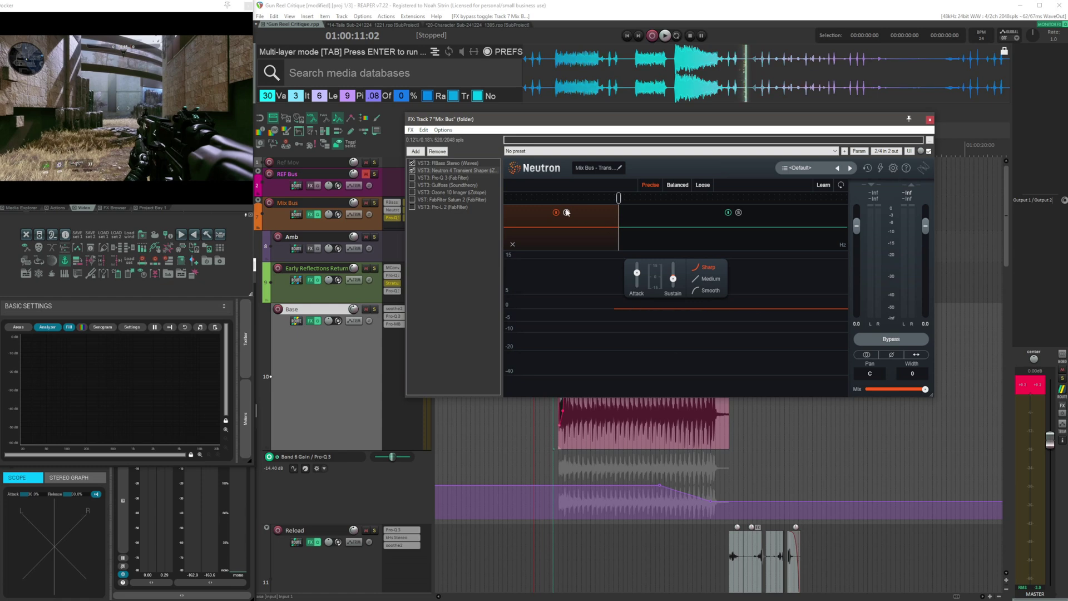
{"action": "key", "text": "space"}
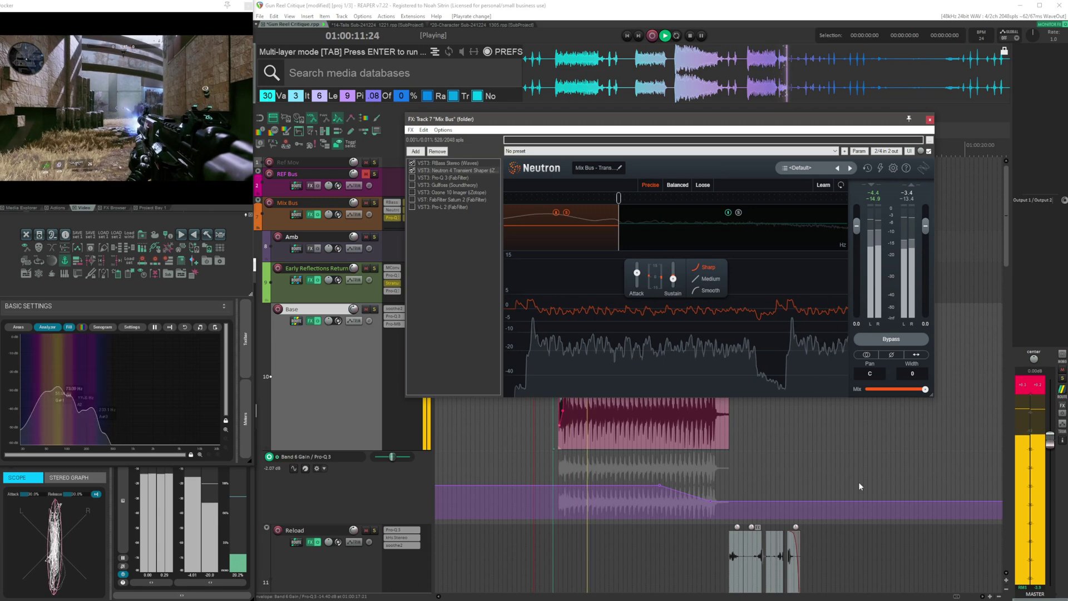
{"action": "key", "text": "space"}
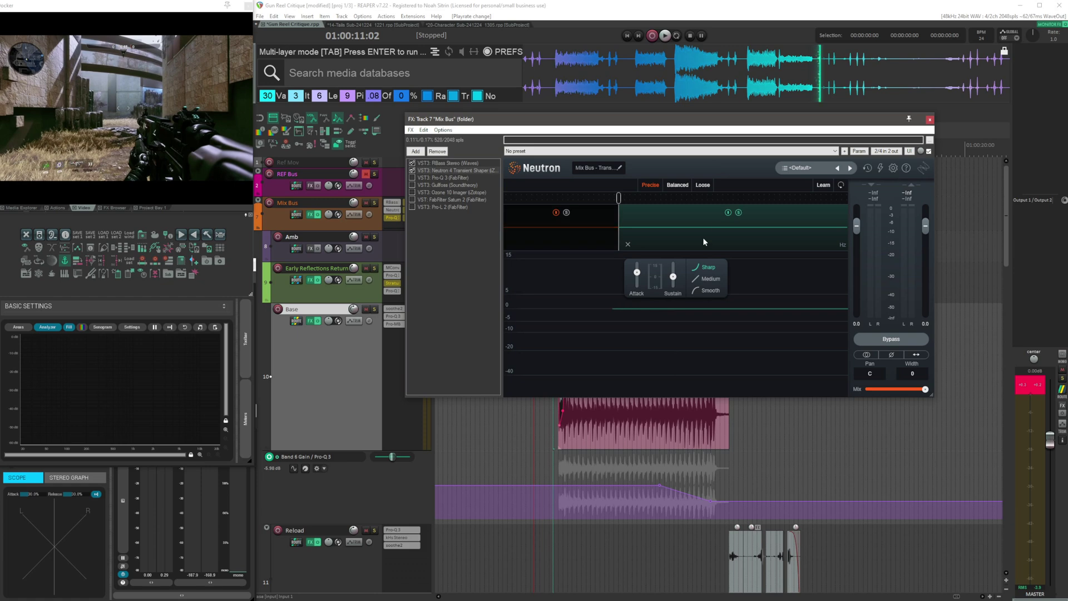
Play from 01:00:11:02 with only the Transient Shaper's high band soloed
{"action": "mouse_move", "coordinate": [638, 278]}
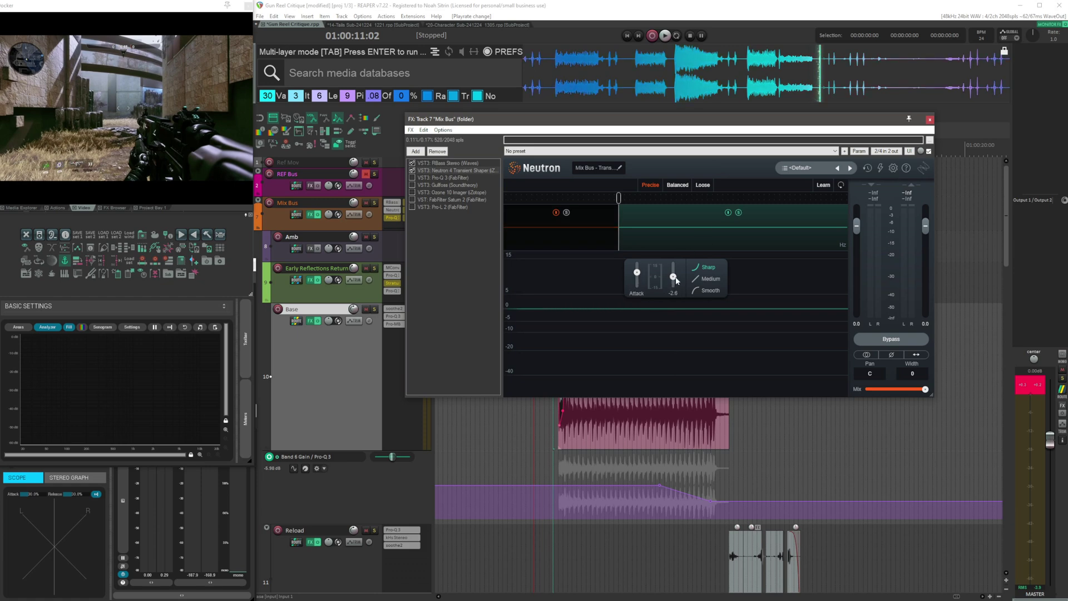
{"action": "key", "text": "space"}
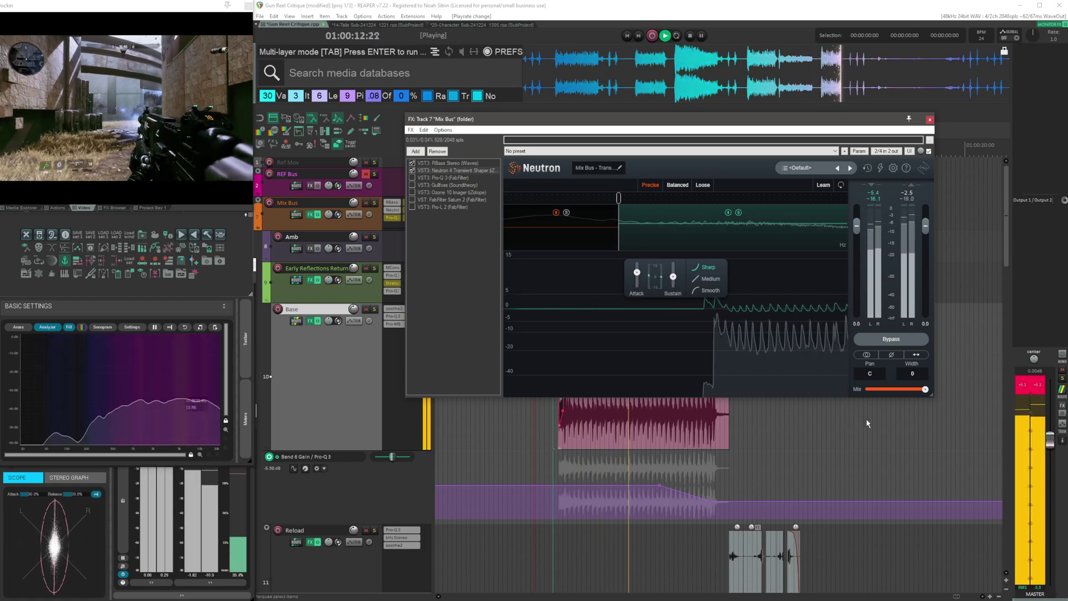
{"action": "key", "text": "space"}
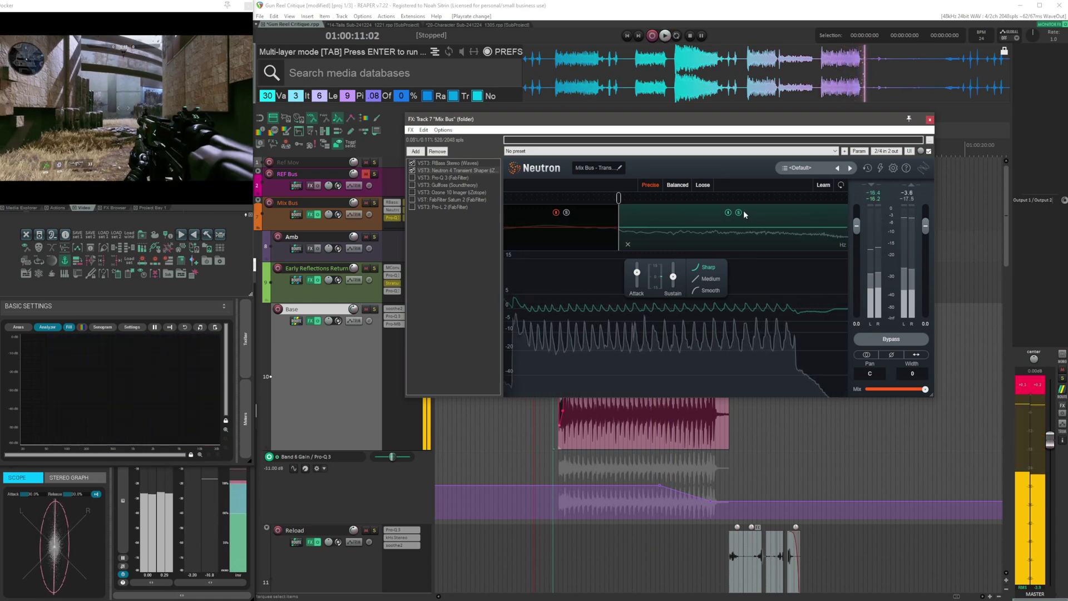
Enable Pro-Q 3 in the Mix Bus chain and play the gunfire from 01:00:11:02
{"action": "left_click", "coordinate": [446, 178]}
{"action": "left_click", "coordinate": [412, 178]}
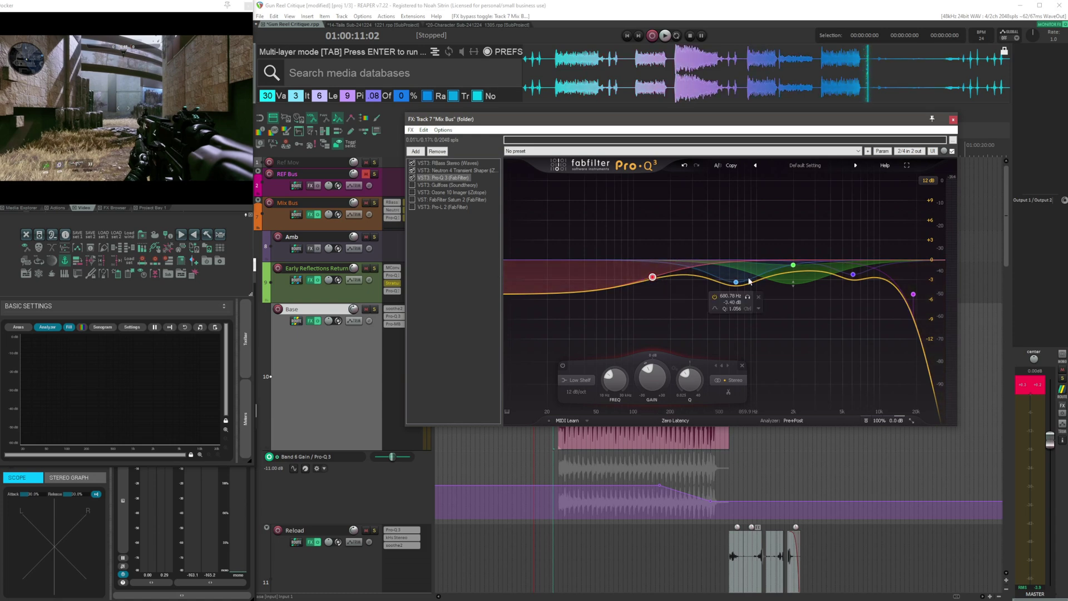
{"action": "key", "text": "space"}
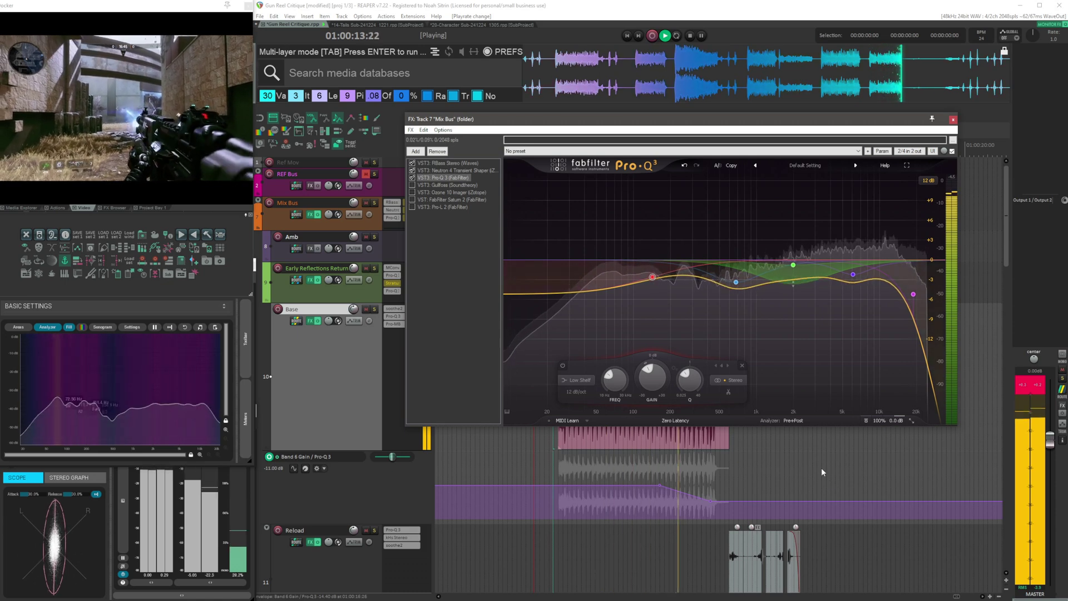
{"action": "key", "text": "space"}
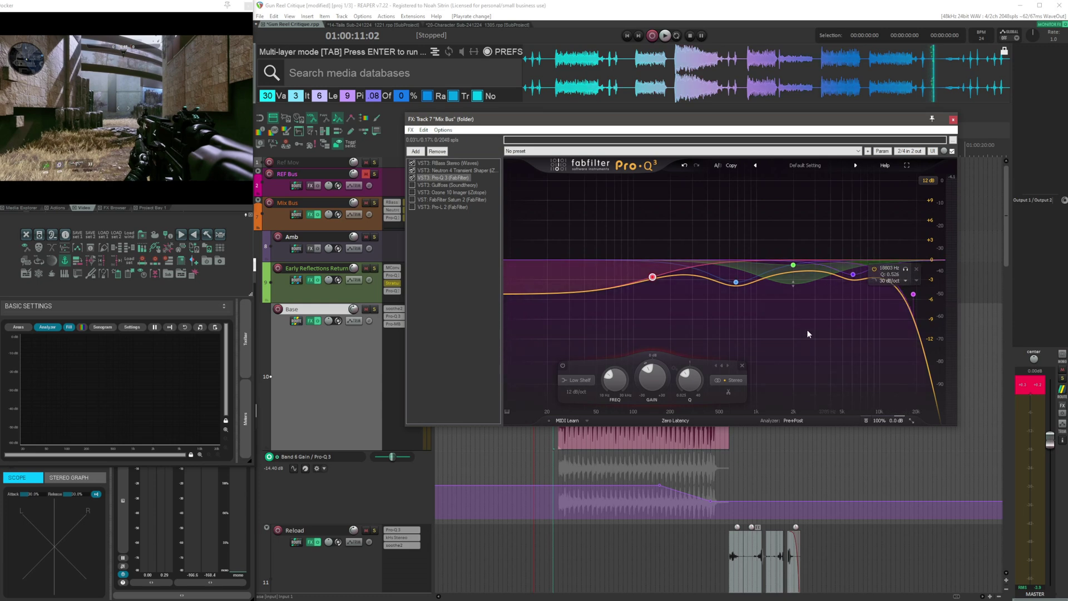
Compare the gunfire from 01:00:11:02 with the Mix Bus Pro-Q 3 bypassed and with it enabled again
{"action": "key", "text": "space"}
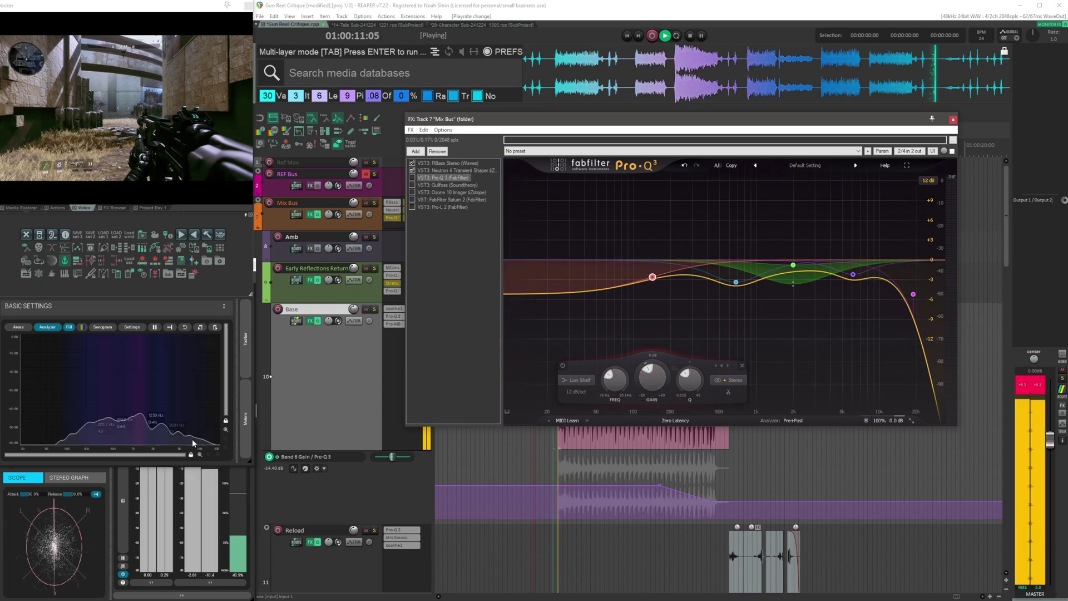
{"action": "key", "text": "space"}
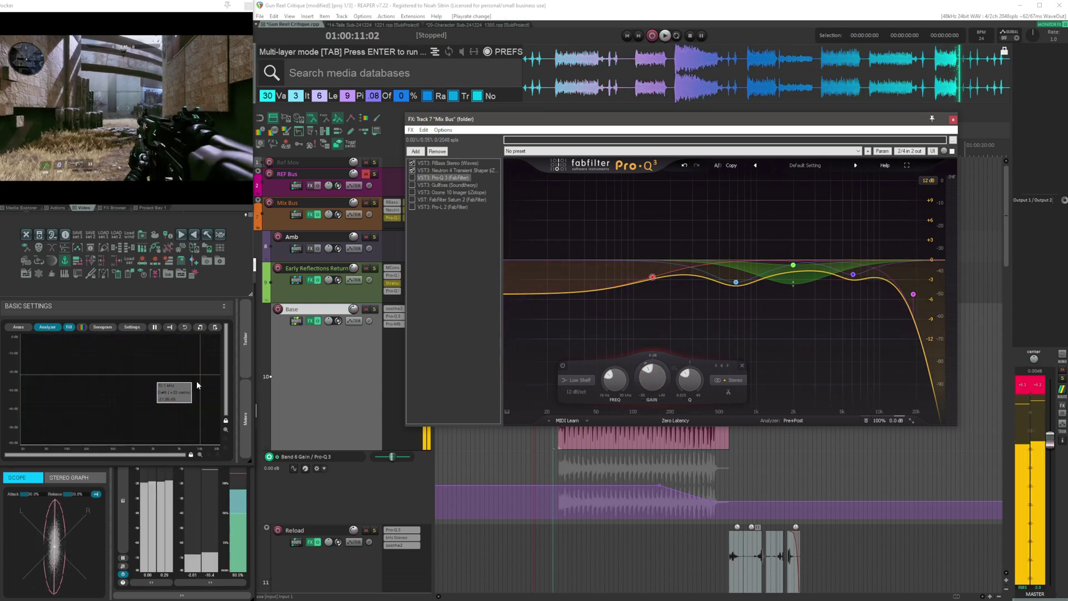
{"action": "left_click", "coordinate": [412, 178]}
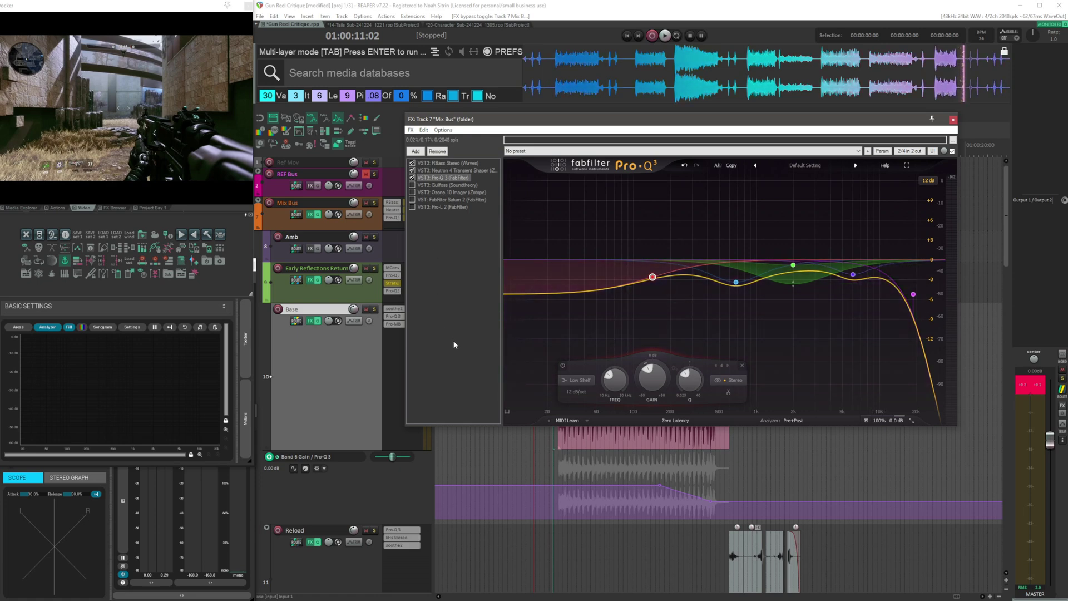
{"action": "key", "text": "space"}
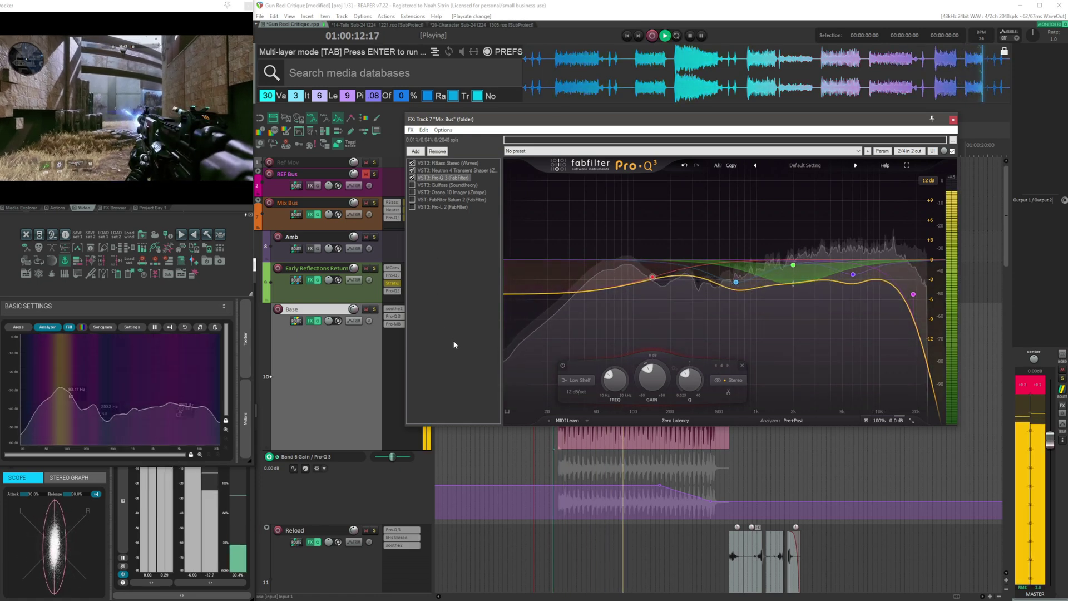
{"action": "key", "text": "space"}
Enable Gullfoss in the Mix Bus chain and play the gunfire from 01:00:11:02
{"action": "left_click", "coordinate": [413, 185]}
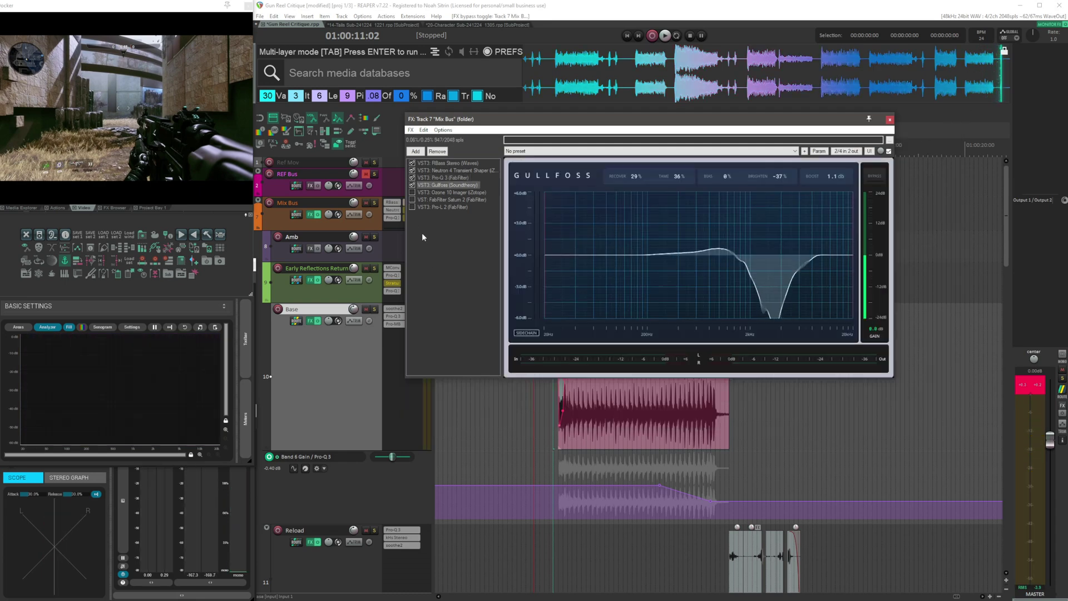
{"action": "key", "text": "space"}
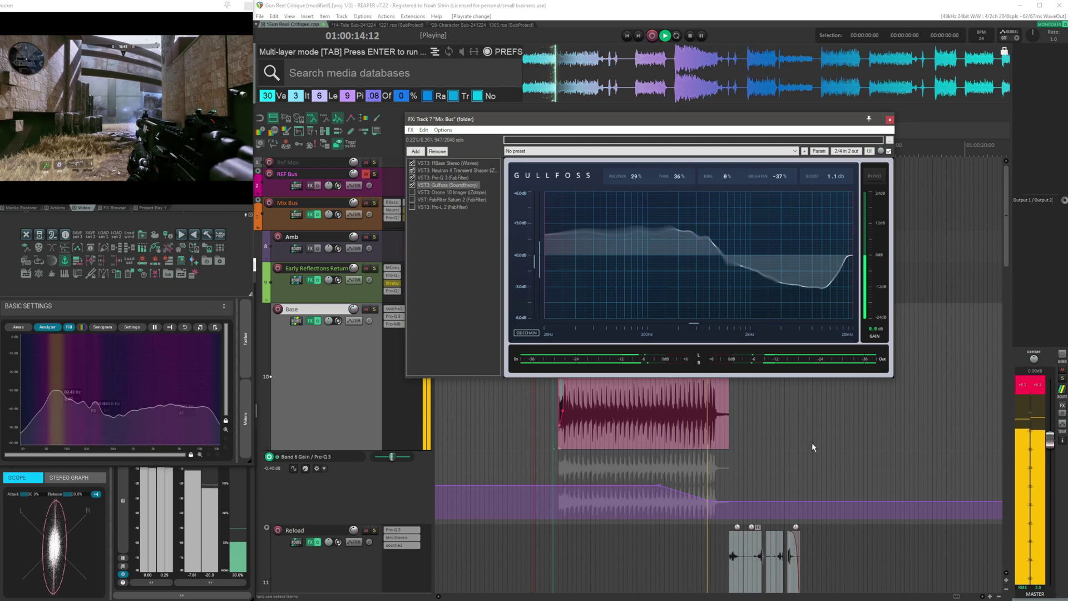
{"action": "key", "text": "space"}
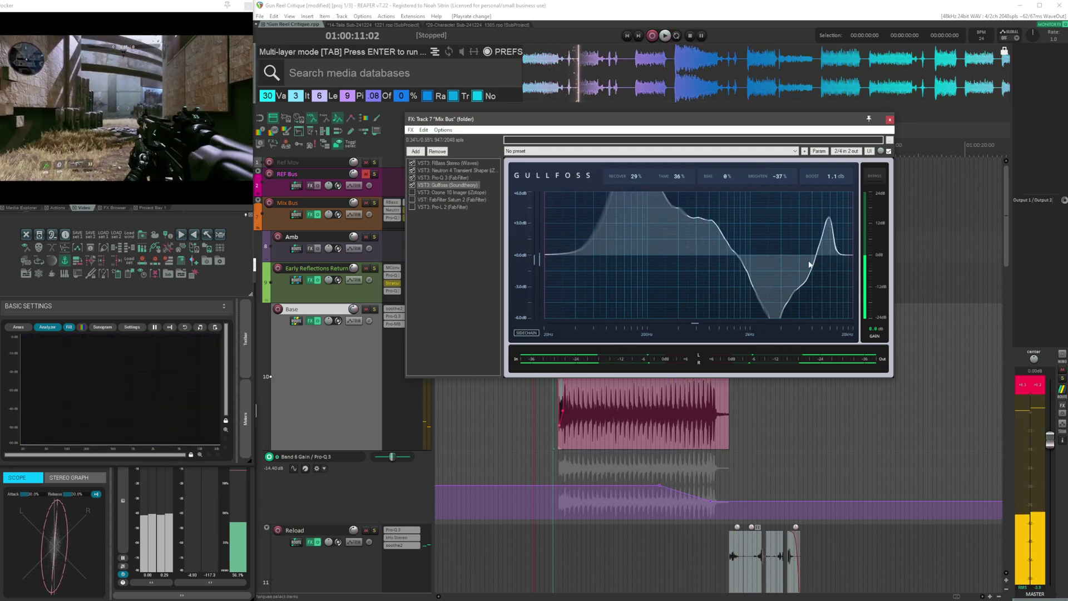
Enable the Ozone 10 Imager in the Mix Bus chain and play from 01:00:11:02 with its lowest band soloed
{"action": "left_click", "coordinate": [436, 192]}
{"action": "left_click", "coordinate": [412, 192]}
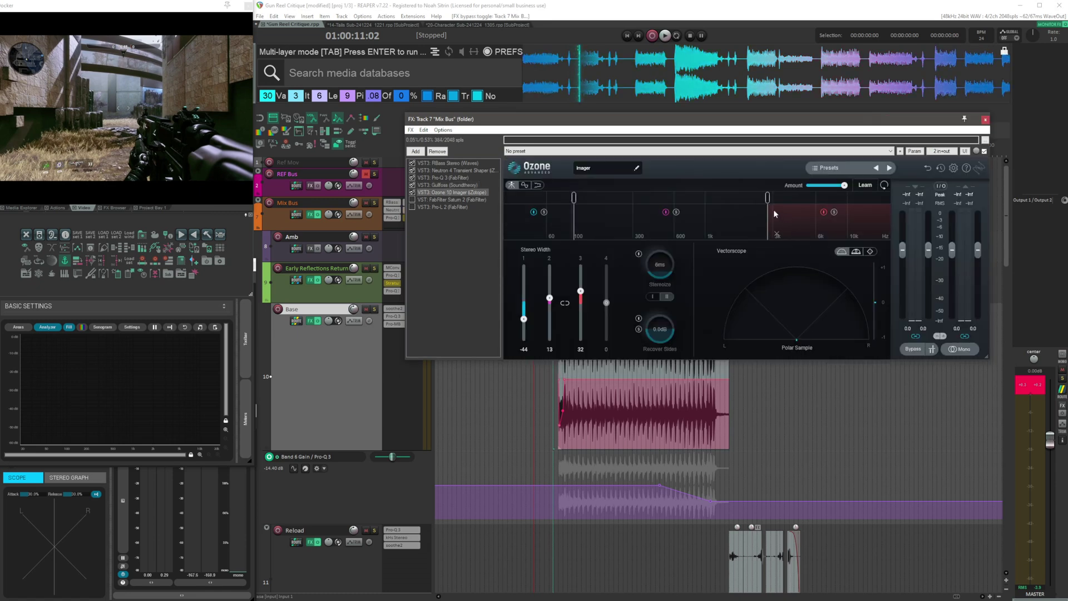
{"action": "key", "text": "space"}
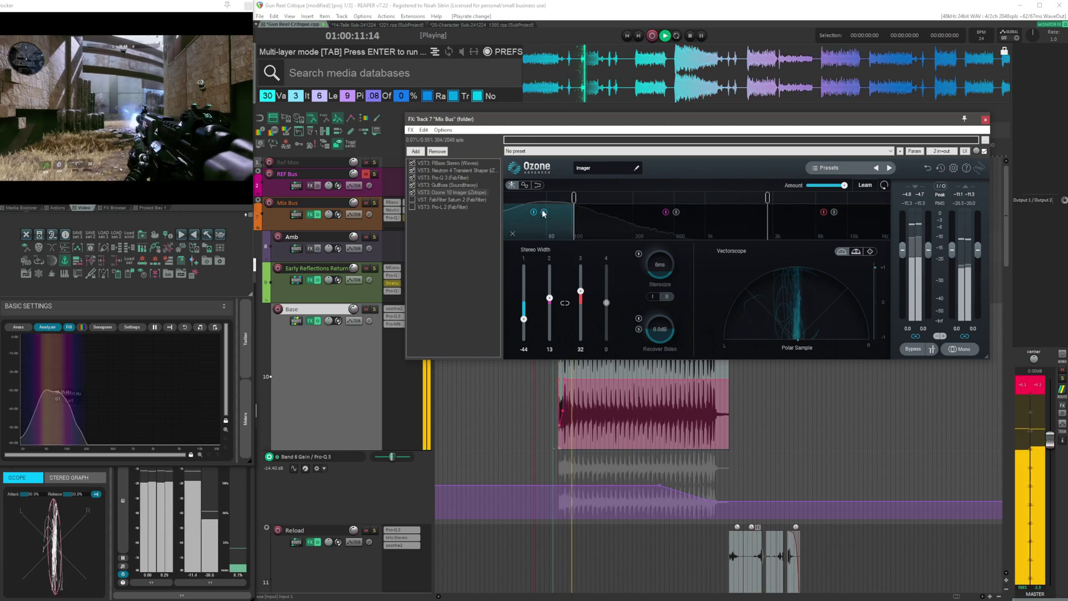
{"action": "key", "text": "space"}
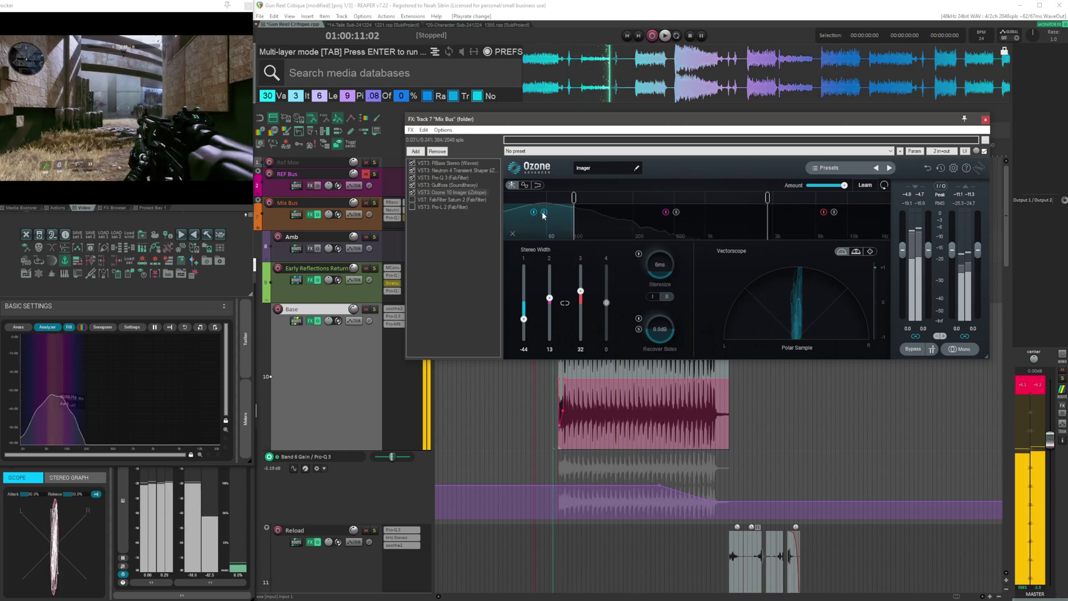
Play from 01:00:11:02 with the Imager's middle band soloed, and again with its highest band soloed
{"action": "key", "text": "space"}
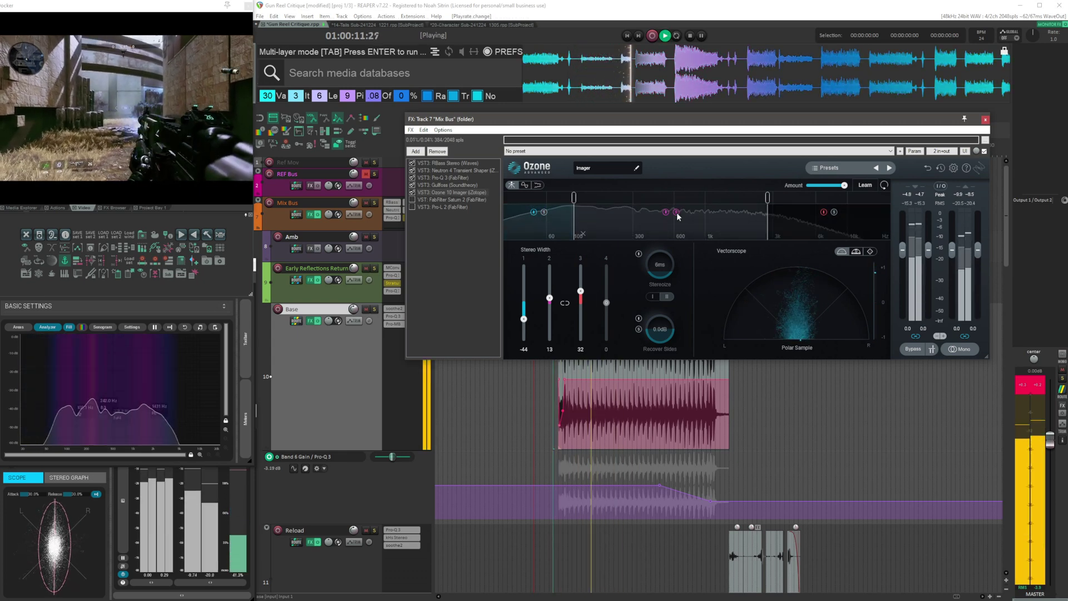
{"action": "key", "text": "space"}
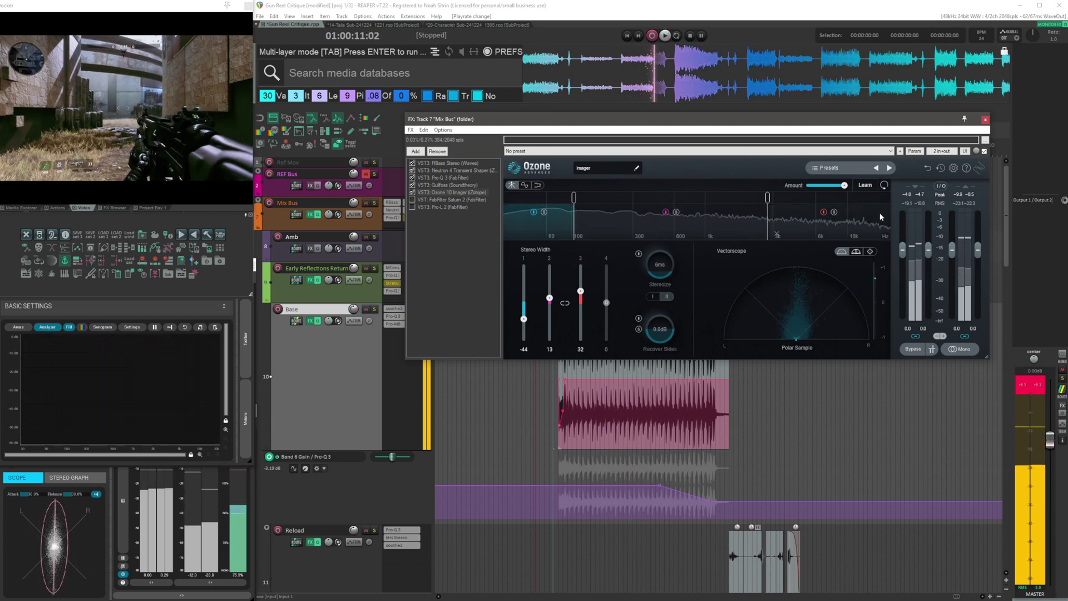
{"action": "key", "text": "space"}
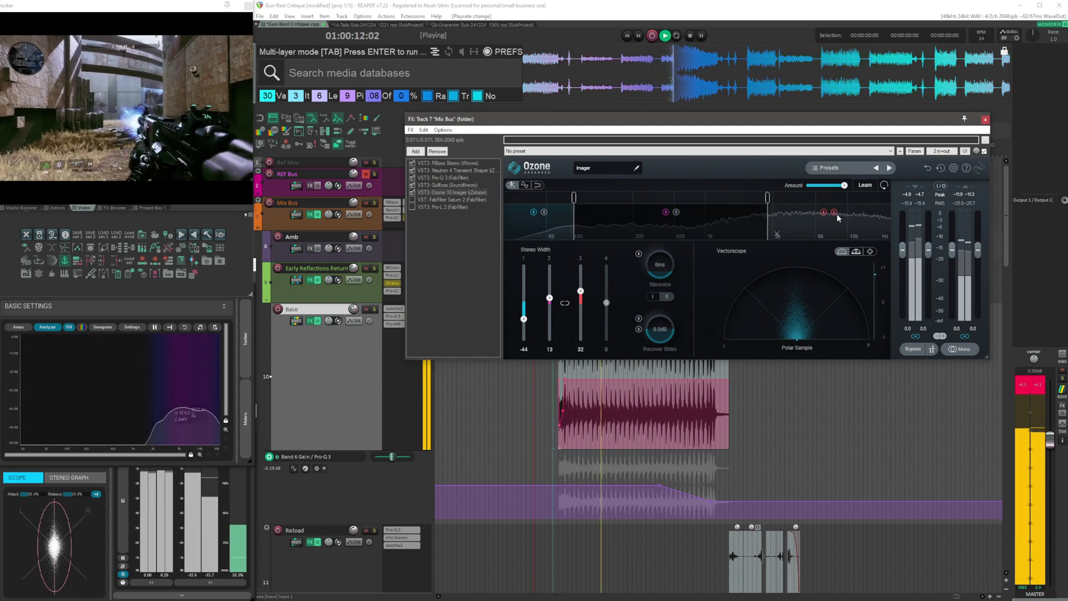
{"action": "key", "text": "space"}
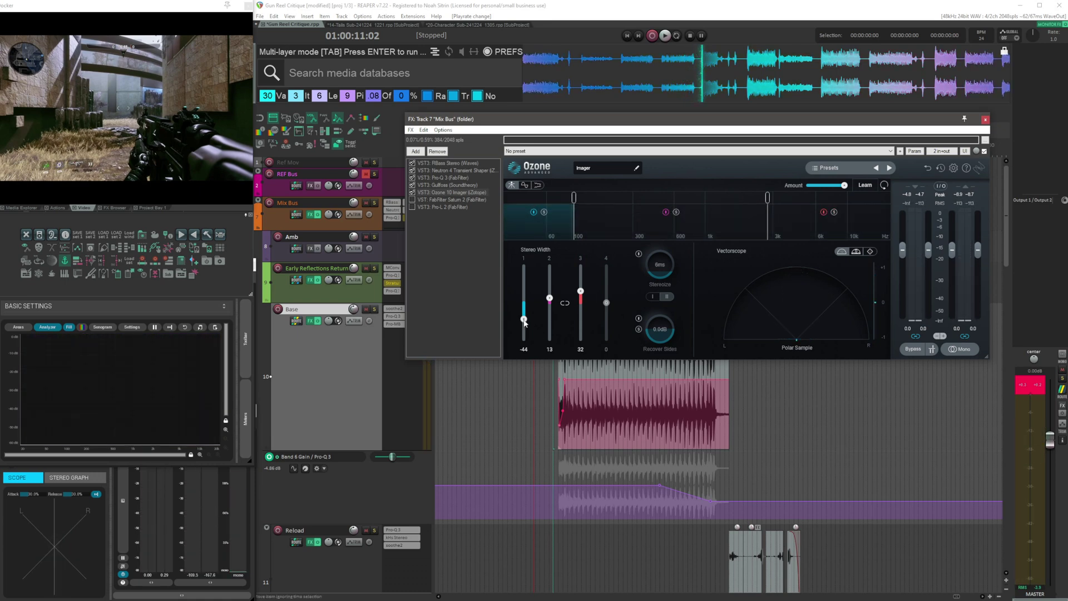
Review the Imager's middle and high bands with their stereo width settings and close the Mix Bus effects window
{"action": "left_click", "coordinate": [638, 225]}
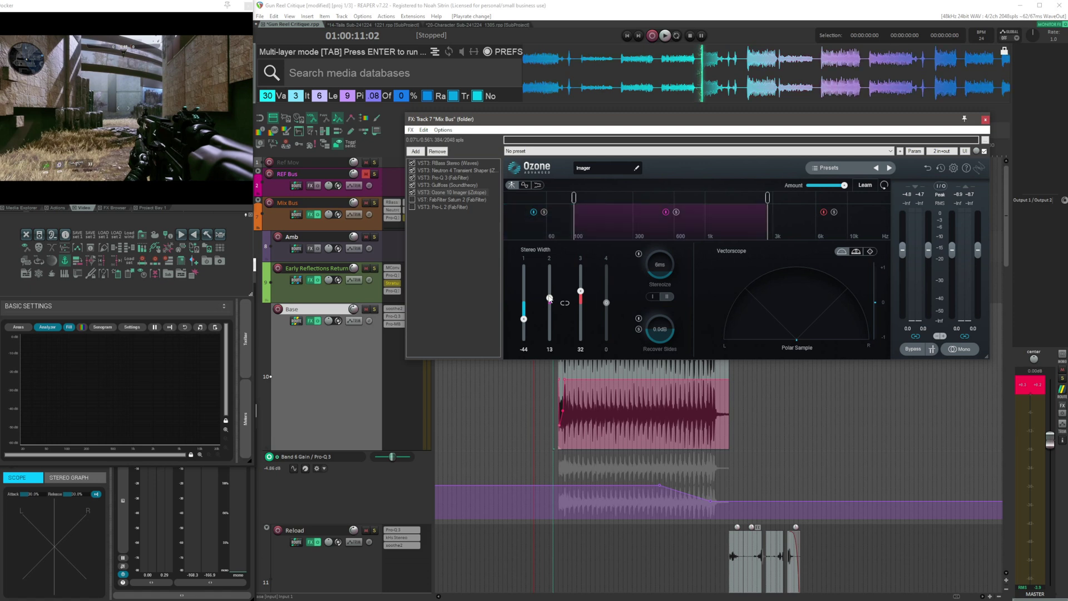
{"action": "left_click", "coordinate": [791, 228]}
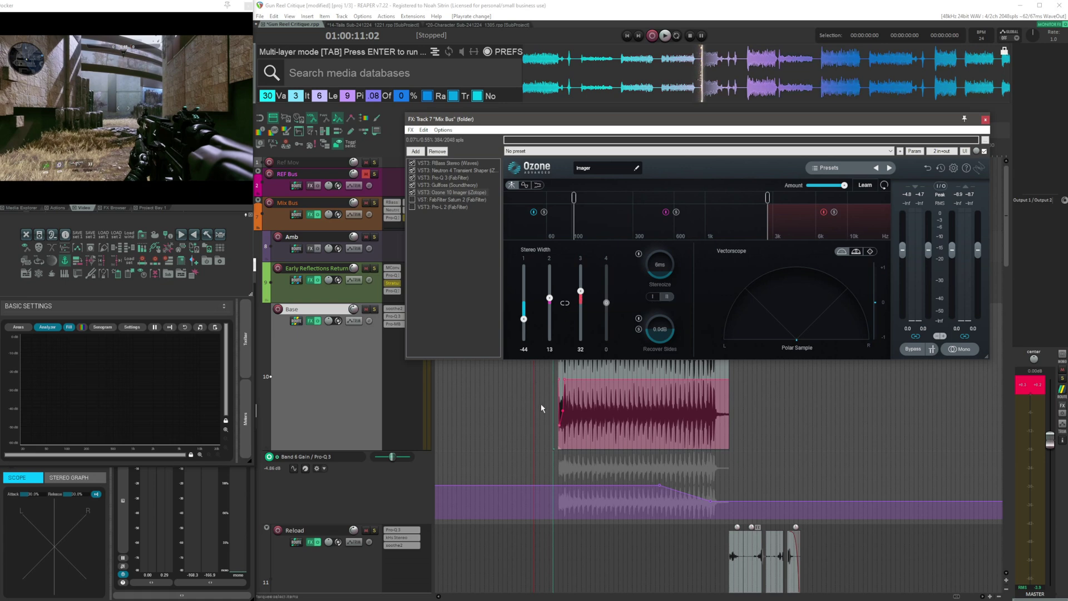
{"action": "left_click", "coordinate": [983, 119]}
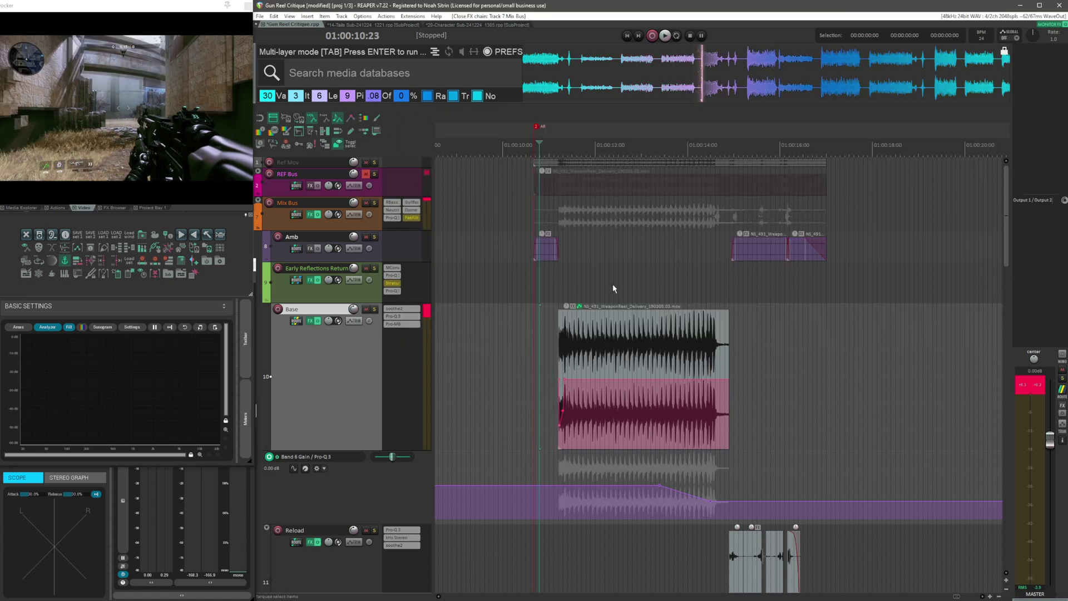
Solo the REF Bus track and play the reference gunfire from 01:00:11:07
{"action": "left_click", "coordinate": [576, 192]}
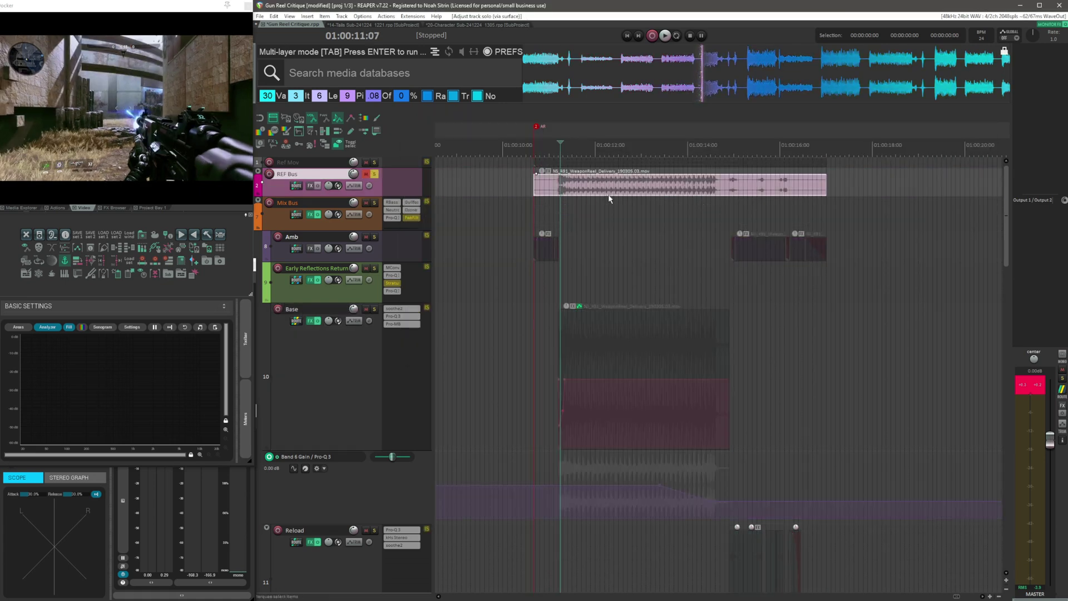
{"action": "key", "text": "space"}
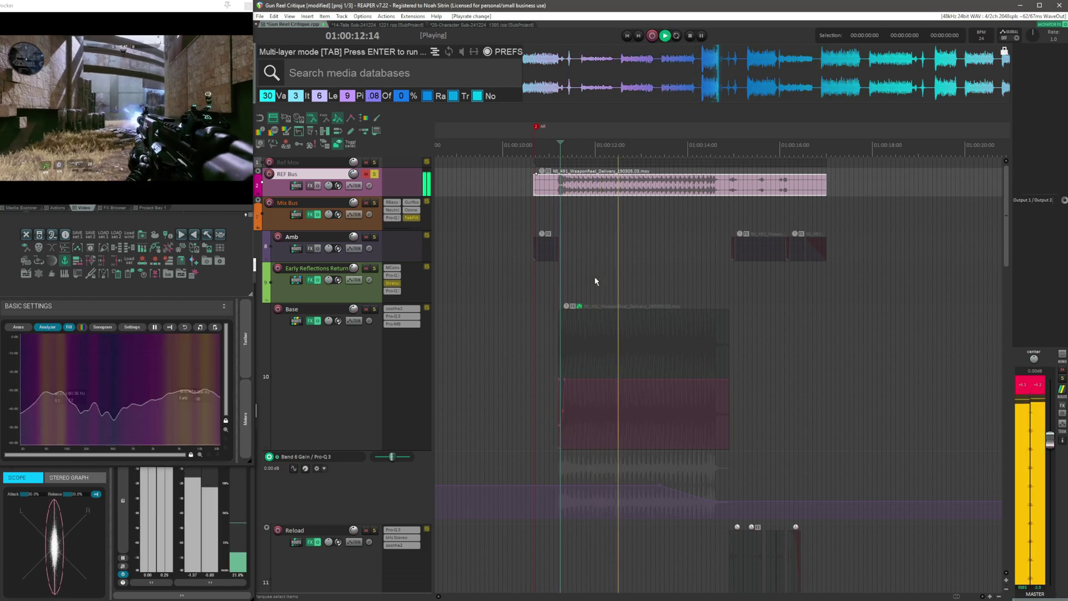
{"action": "key", "text": "space"}
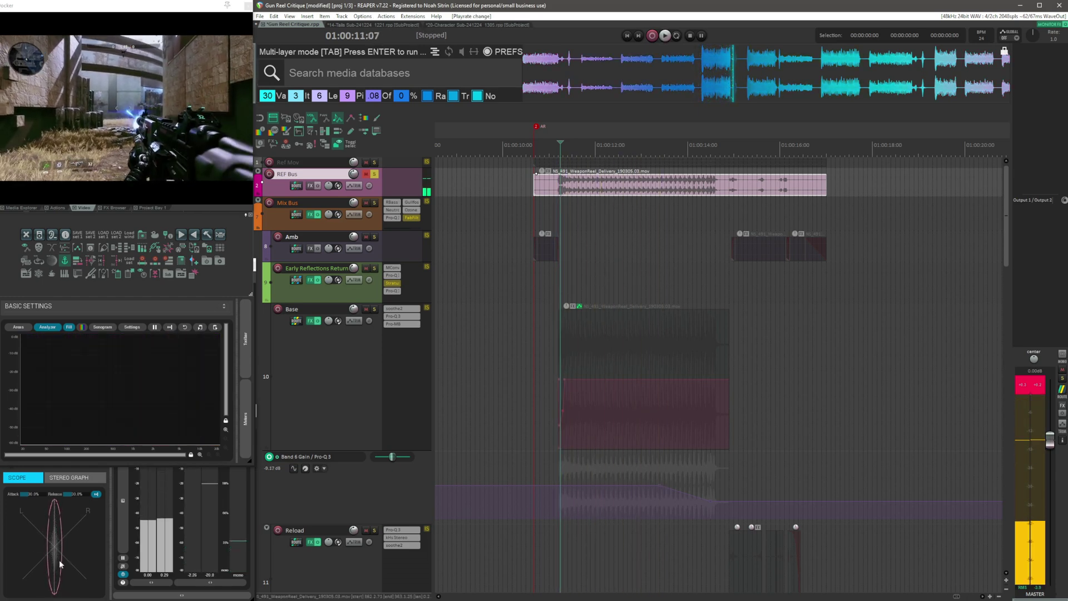
Clear all track solos and place the edit cursor at 01:00:11:03, just before the gunfire
{"action": "left_click", "coordinate": [569, 217]}
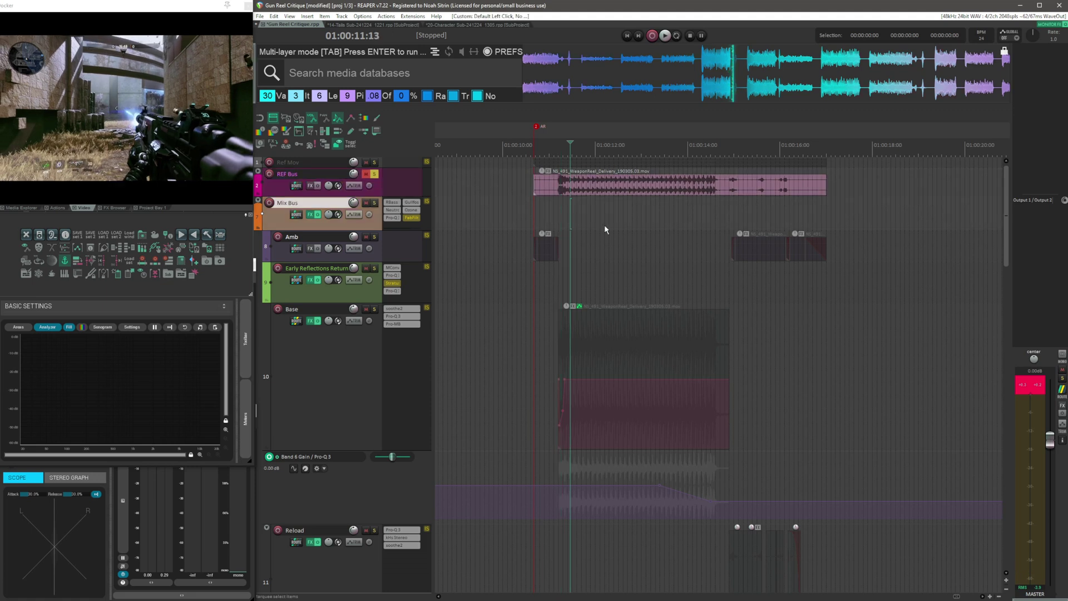
{"action": "left_click", "coordinate": [589, 225]}
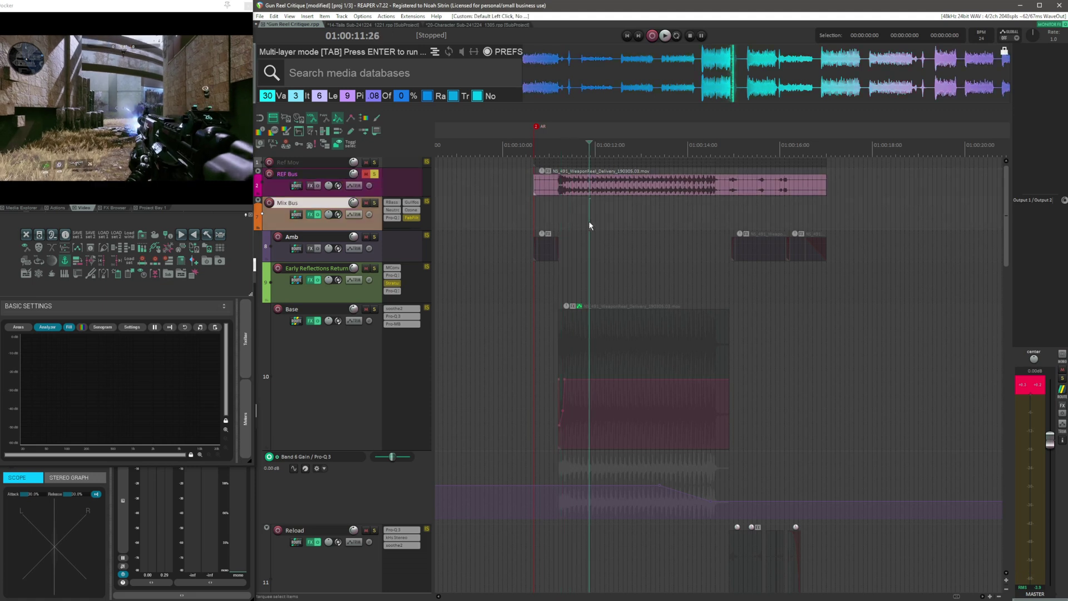
{"action": "scroll", "coordinate": [588, 220], "scroll_direction": "down", "scroll_amount": 2}
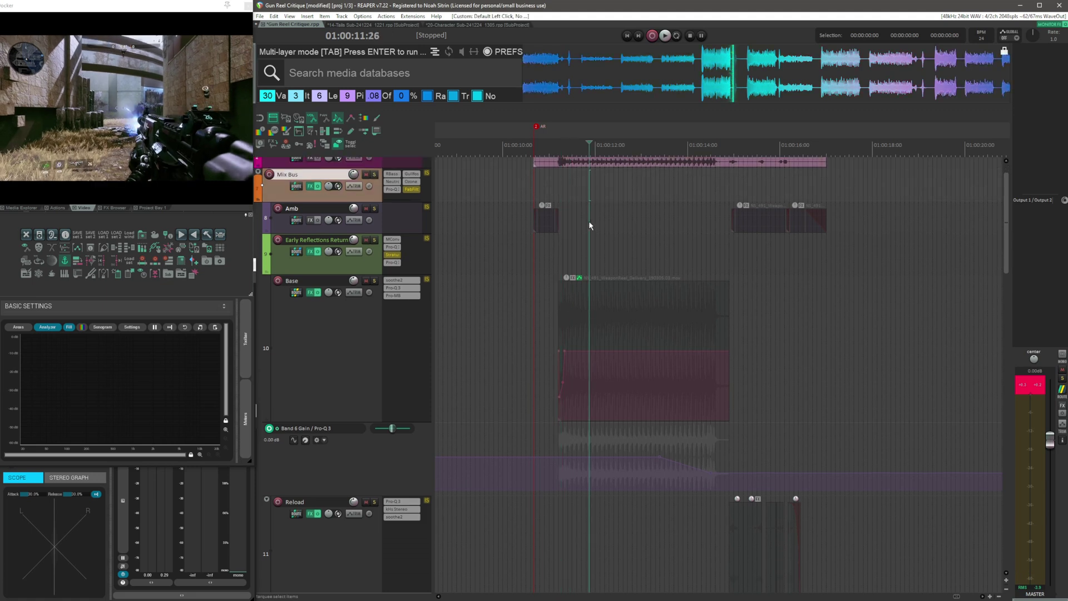
{"action": "left_click", "coordinate": [555, 242]}
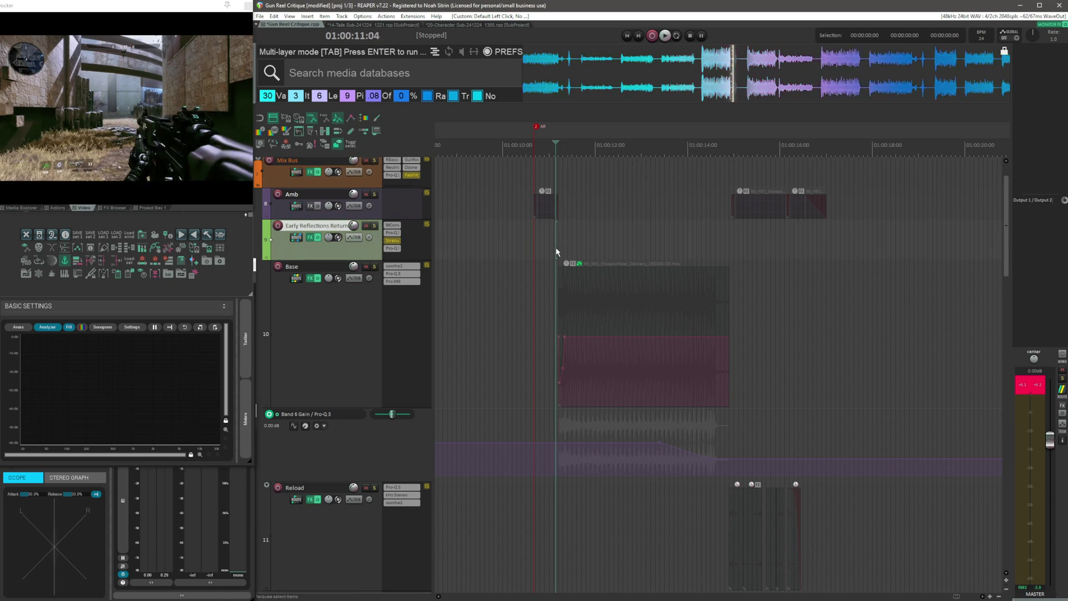
{"action": "left_click", "coordinate": [554, 233]}
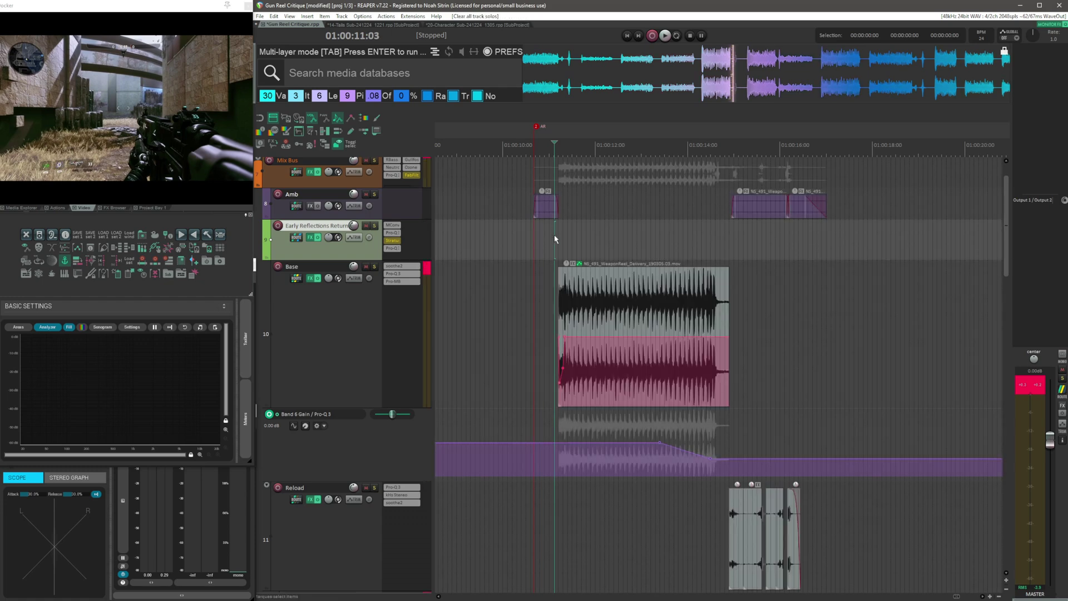
Play the full mix from 01:00:11:03 through the gunfire and open the Mix Bus effects at the Ozone Imager
{"action": "key", "text": "space"}
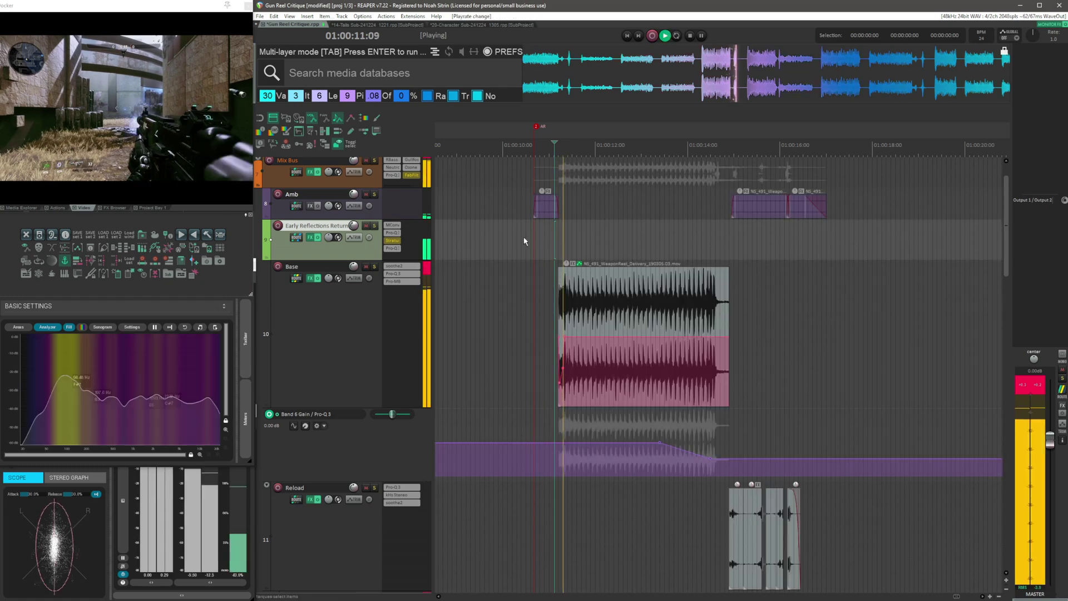
{"action": "left_click", "coordinate": [310, 172]}
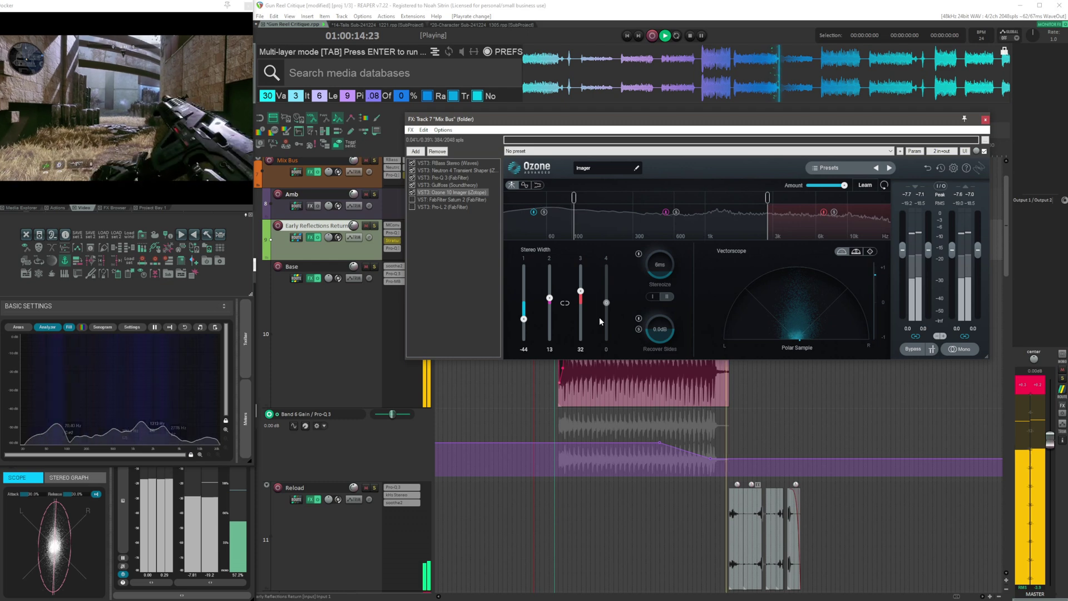
{"action": "key", "text": "space"}
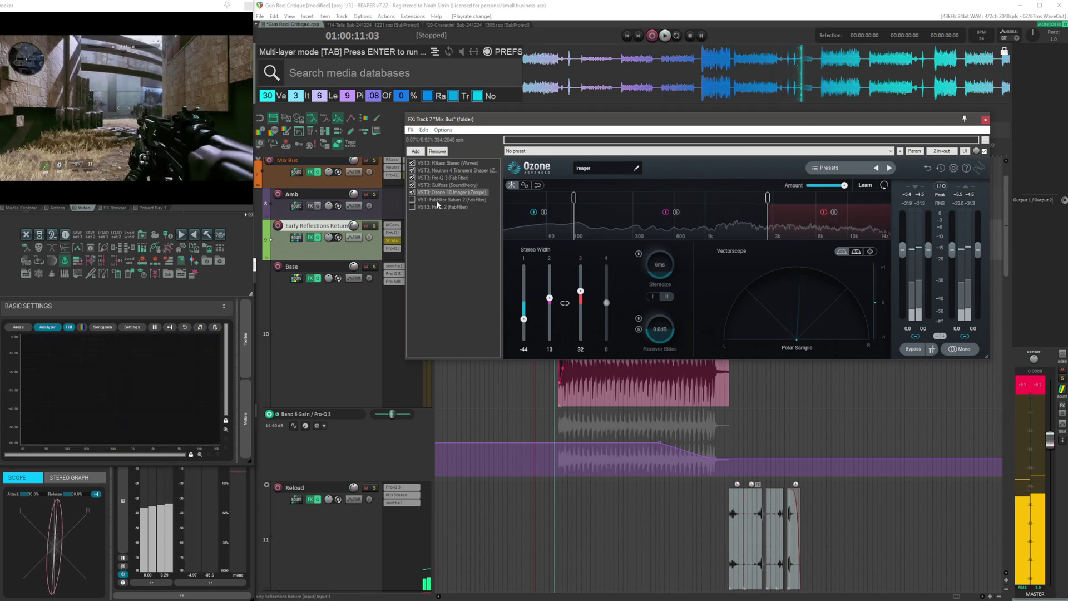
Enable the FabFilter Saturn 2 saturator and the FabFilter Pro-L 2 limiter in the Mix Bus effects chain
{"action": "left_click", "coordinate": [442, 200]}
{"action": "left_click", "coordinate": [411, 200]}
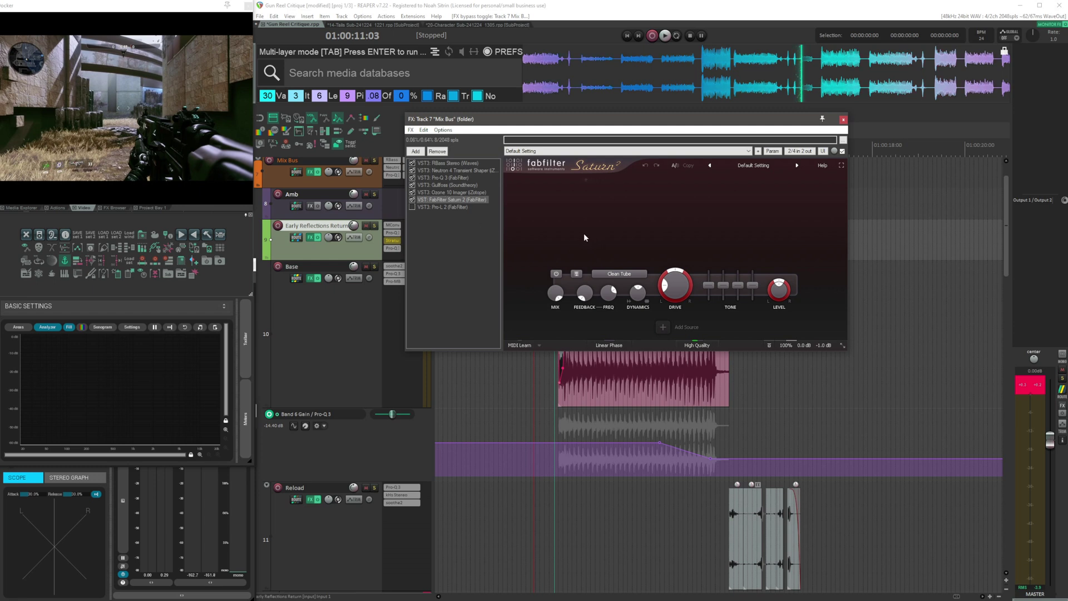
{"action": "left_click", "coordinate": [442, 207]}
{"action": "left_click", "coordinate": [412, 206]}
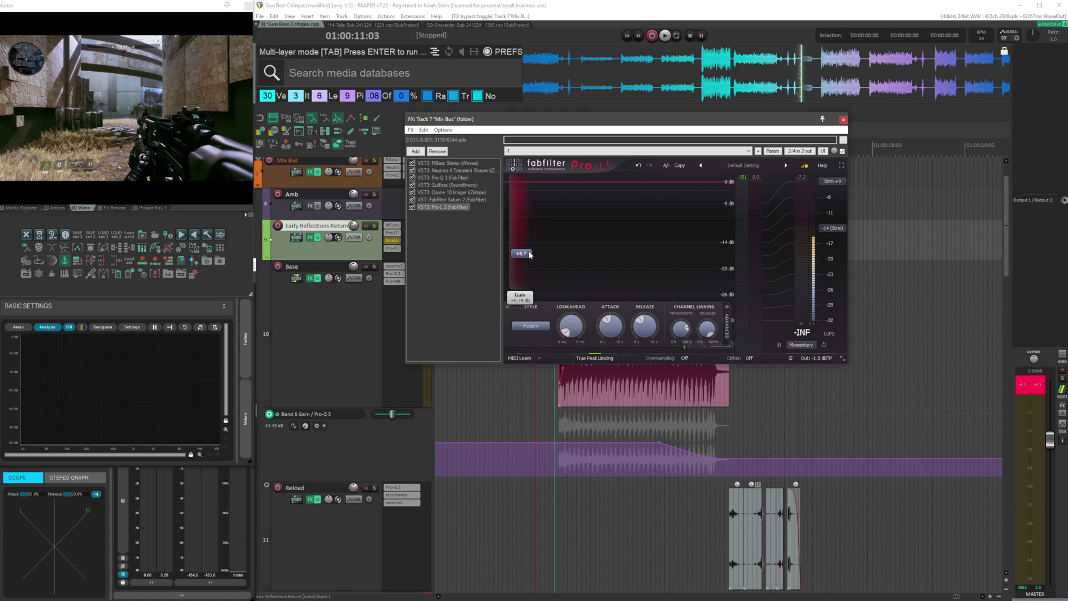
Play the gunfire from 01:00:11:03 through the Pro-L 2 limiter and reset the master peak readings
{"action": "key", "text": "space"}
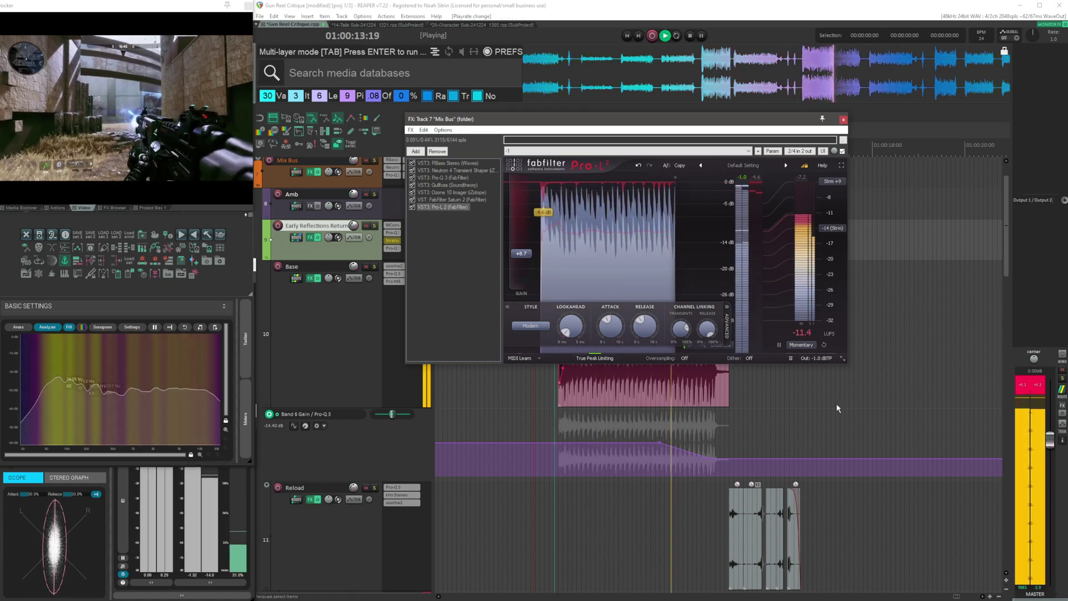
{"action": "key", "text": "space"}
{"action": "left_click", "coordinate": [1034, 388]}
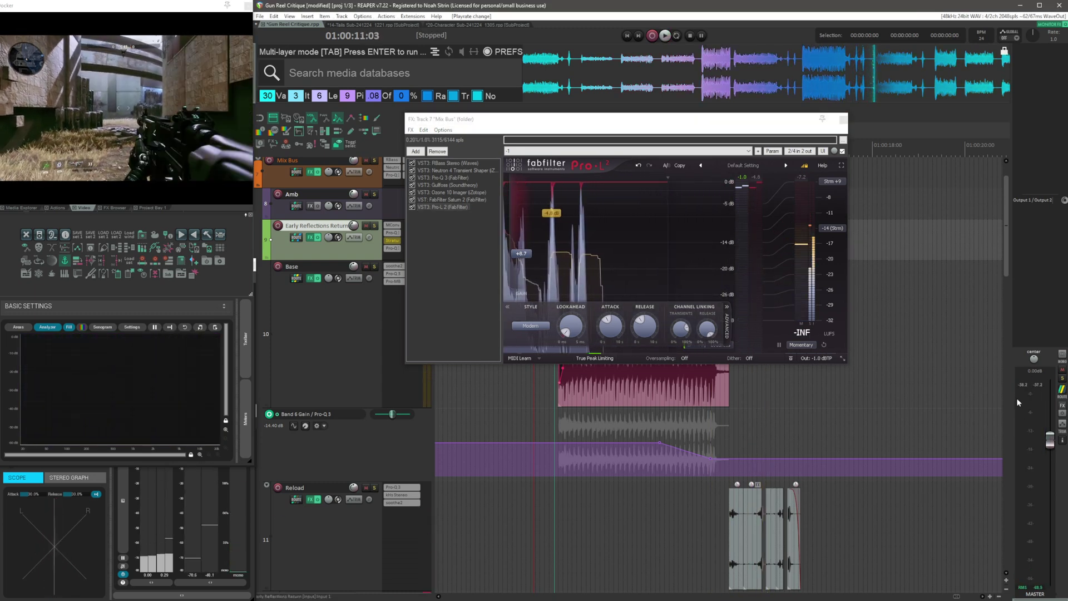
Play the reference from the start of its clip with the REF Bus soloed and close the Mix Bus effects window
{"action": "left_click_drag", "start_coordinate": [731, 120], "coordinate": [922, 83]}
{"action": "left_click", "coordinate": [572, 233]}
{"action": "scroll", "coordinate": [571, 238], "scroll_direction": "up", "scroll_amount": 1}
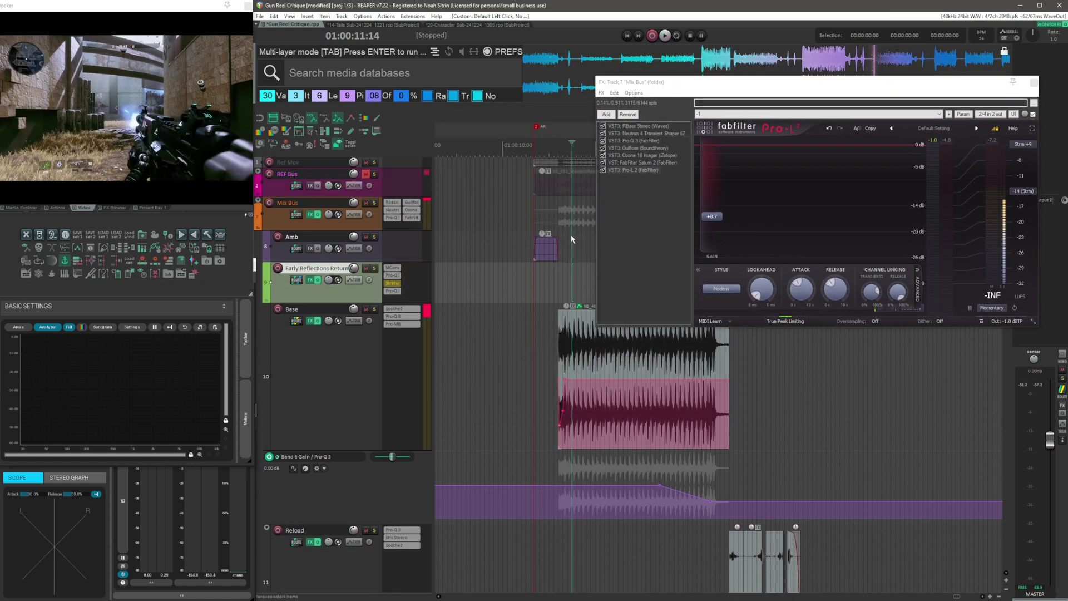
{"action": "left_click", "coordinate": [499, 178]}
{"action": "key", "text": "space"}
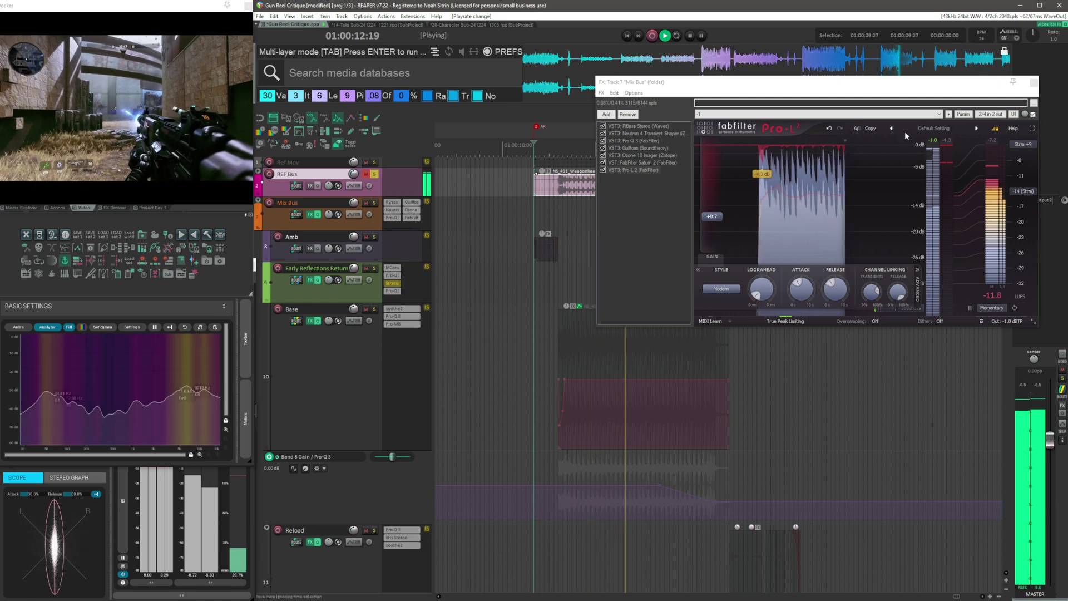
{"action": "left_click", "coordinate": [1032, 86]}
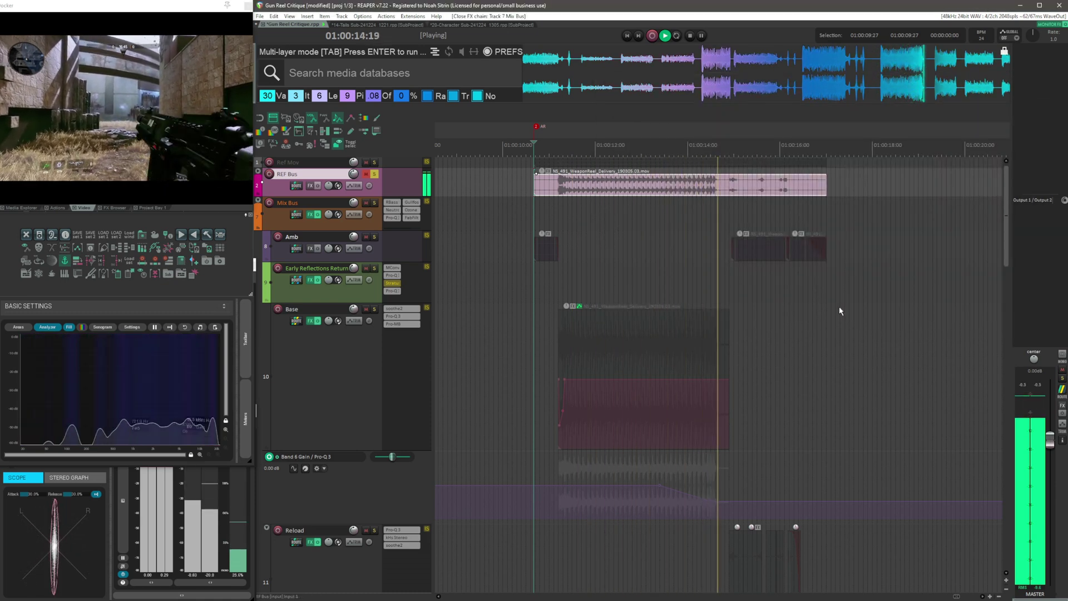
Solo the Mix Bus and play the mix from 01:00:10:15 through the gunfire to compare it with the reference
{"action": "left_click", "coordinate": [526, 214]}
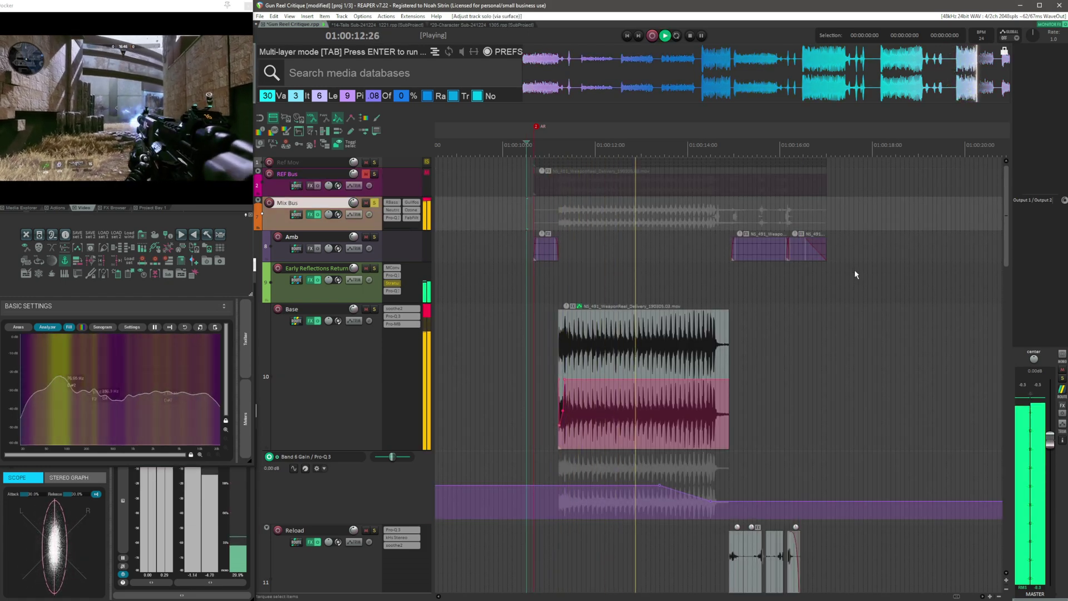
{"action": "scroll", "coordinate": [855, 274], "scroll_direction": "down", "scroll_amount": 1}
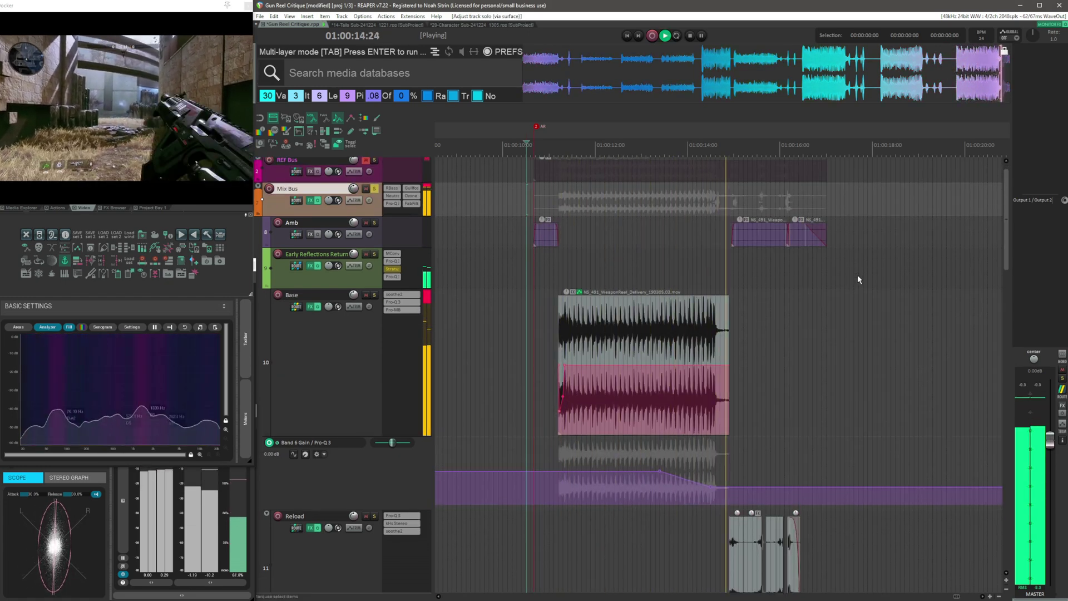
{"action": "key", "text": "space"}
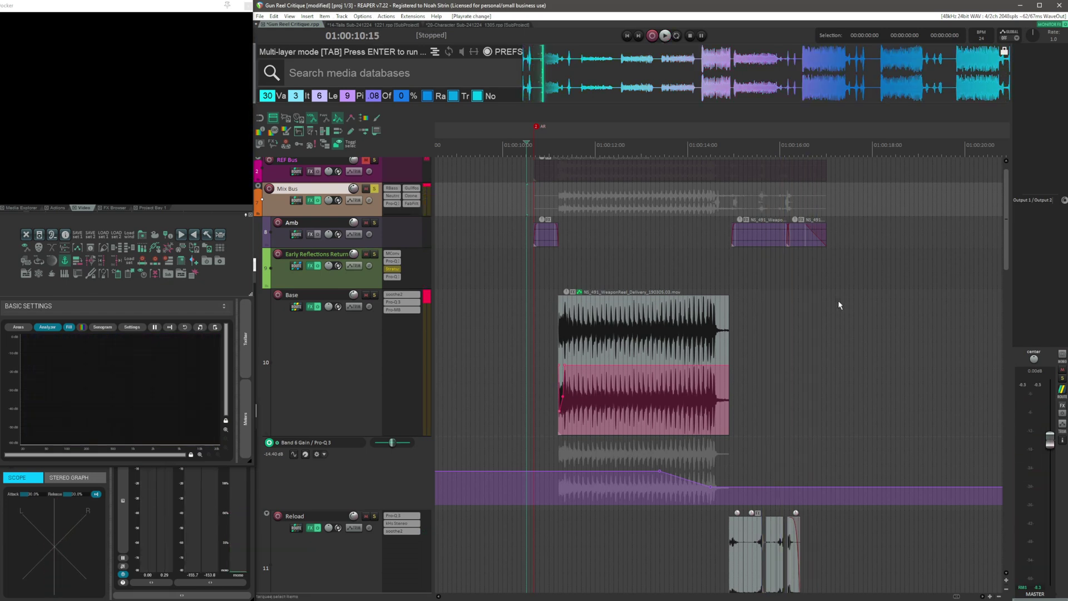
Place the edit cursor at 01:00:11:19 within the gunfire and select the Early Reflections Return track
{"action": "left_click", "coordinate": [591, 196]}
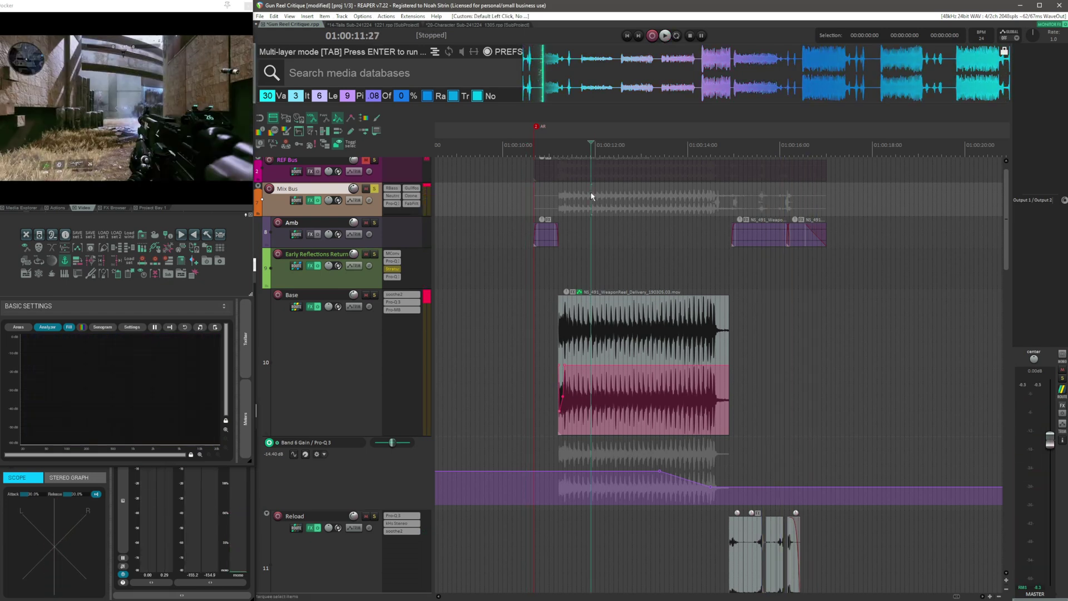
{"action": "scroll", "coordinate": [579, 206], "scroll_direction": "down", "scroll_amount": 1}
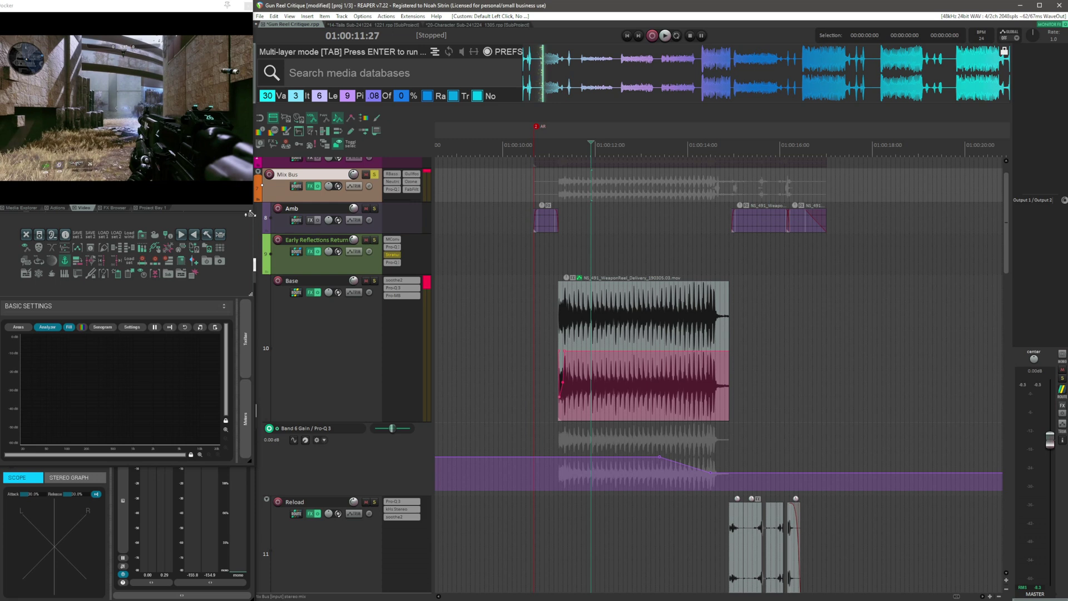
{"action": "left_click", "coordinate": [569, 186]}
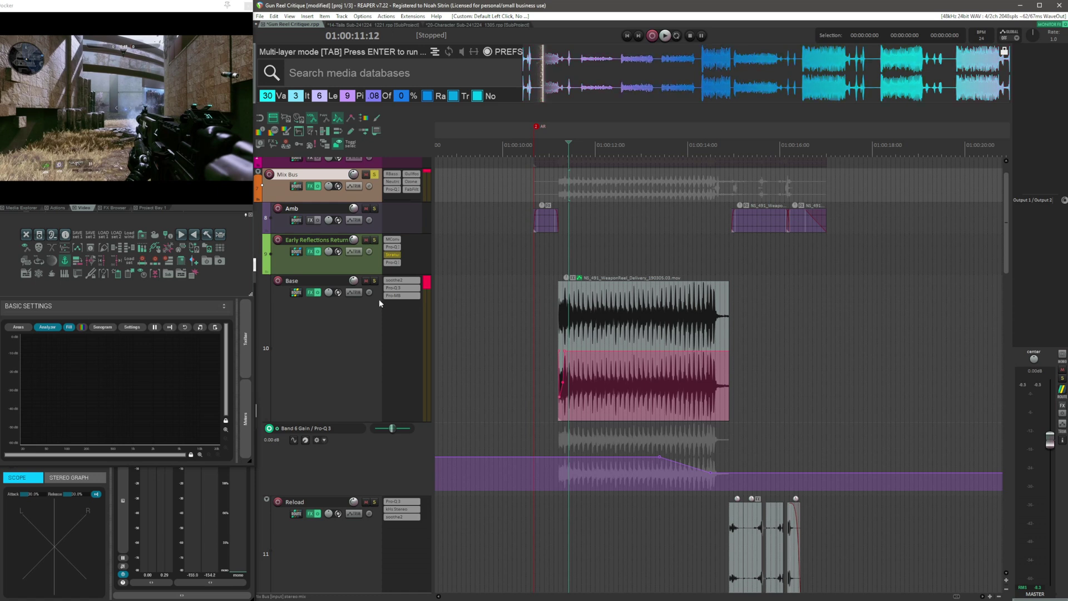
{"action": "left_click", "coordinate": [596, 253]}
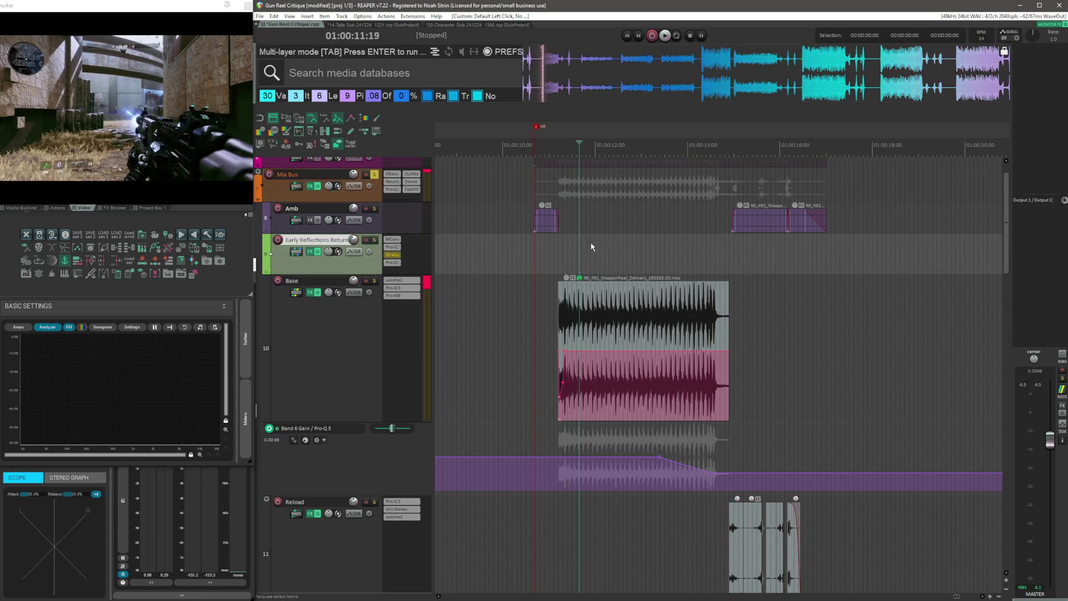